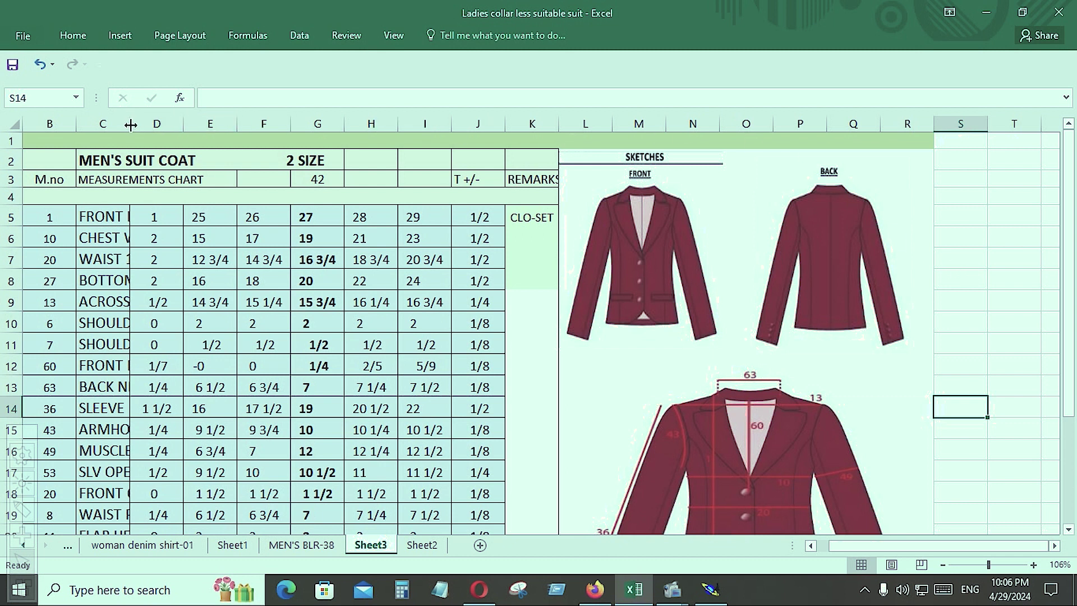
Widen column C of the suit coat measurement chart so the full measurement descriptions fit.
{"action": "left_click_drag", "start_coordinate": [131, 125], "coordinate": [311, 124]}
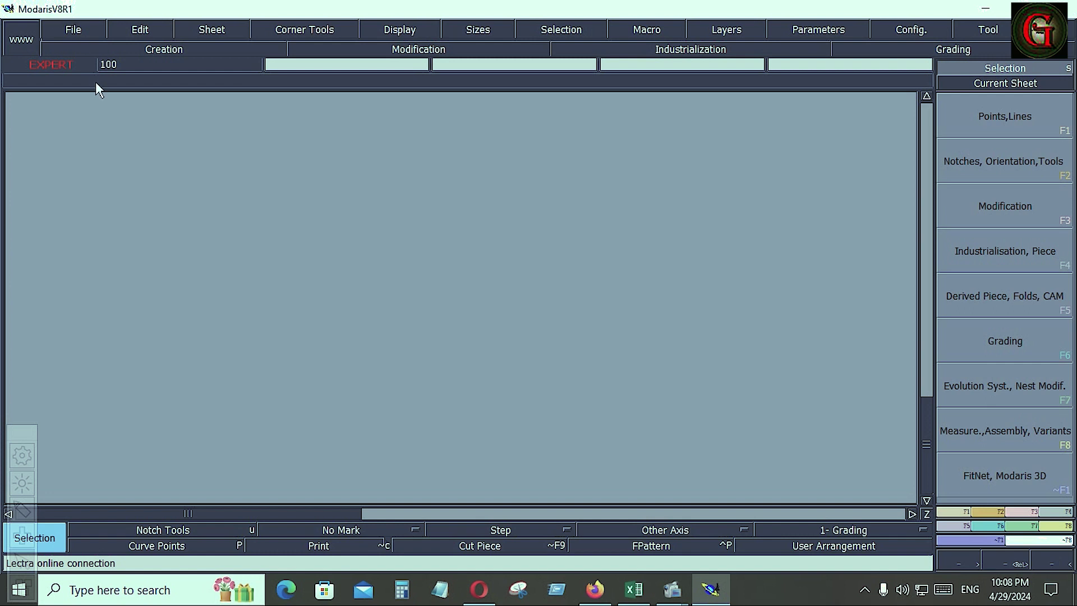
Create a new model named MBLR2024.
{"action": "left_click", "coordinate": [72, 31]}
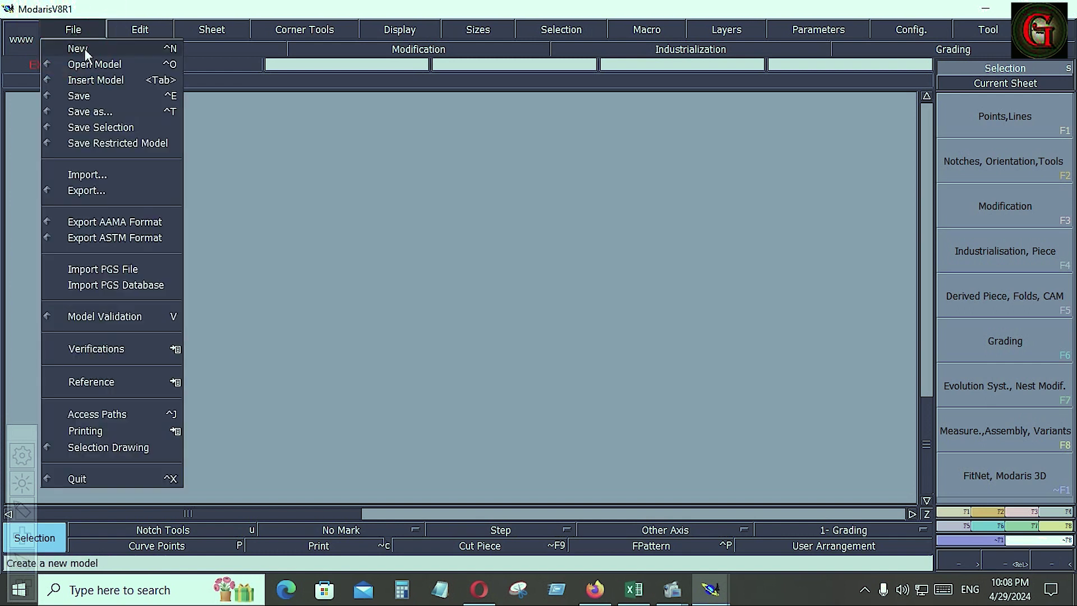
{"action": "left_click", "coordinate": [83, 48]}
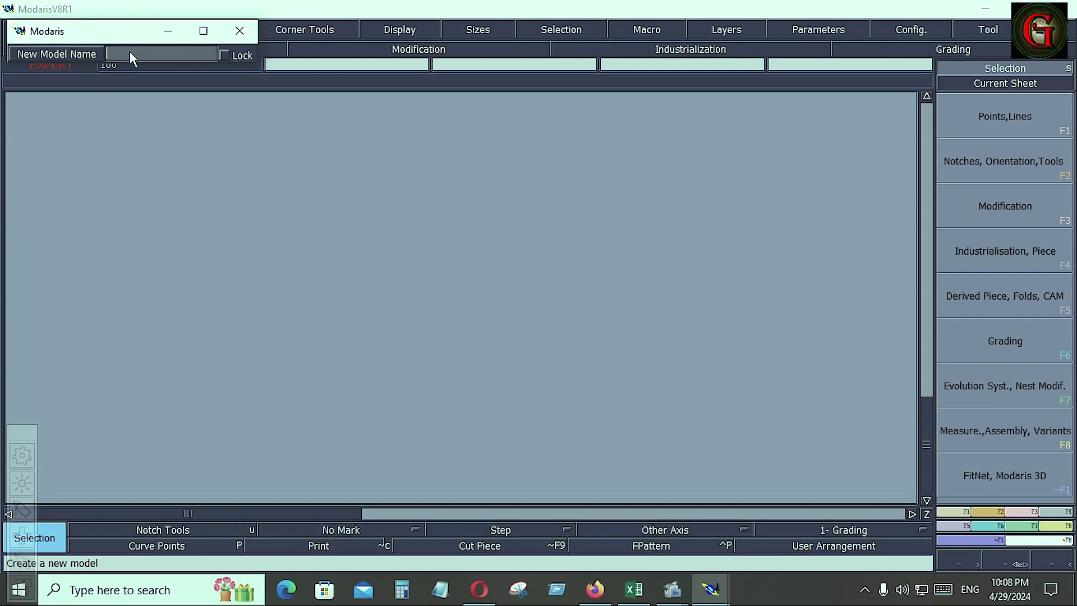
{"action": "type", "text": "MBLR"}
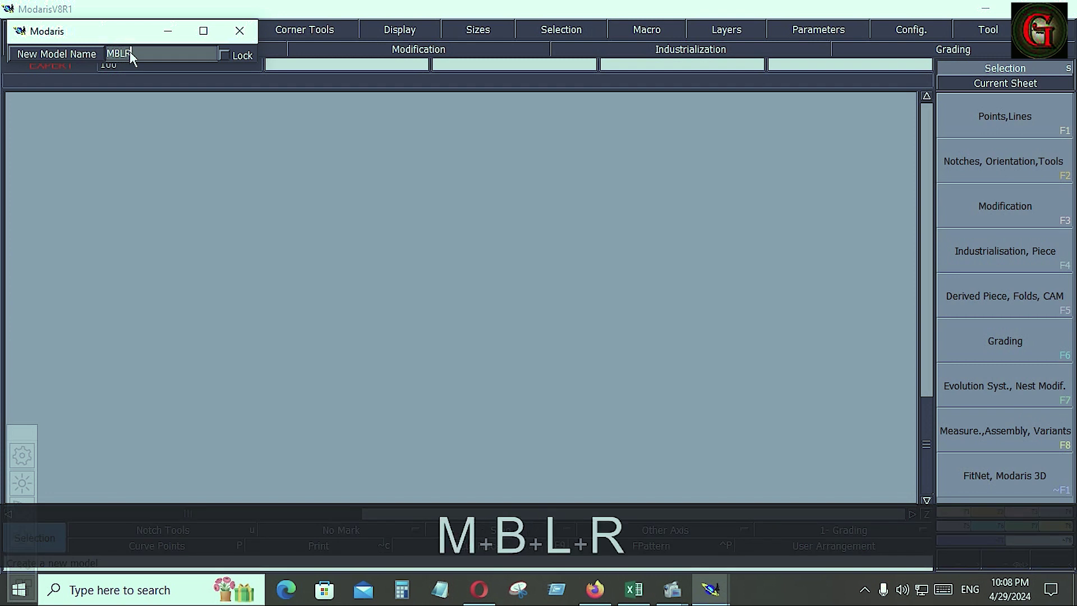
{"action": "type", "text": "2024"}
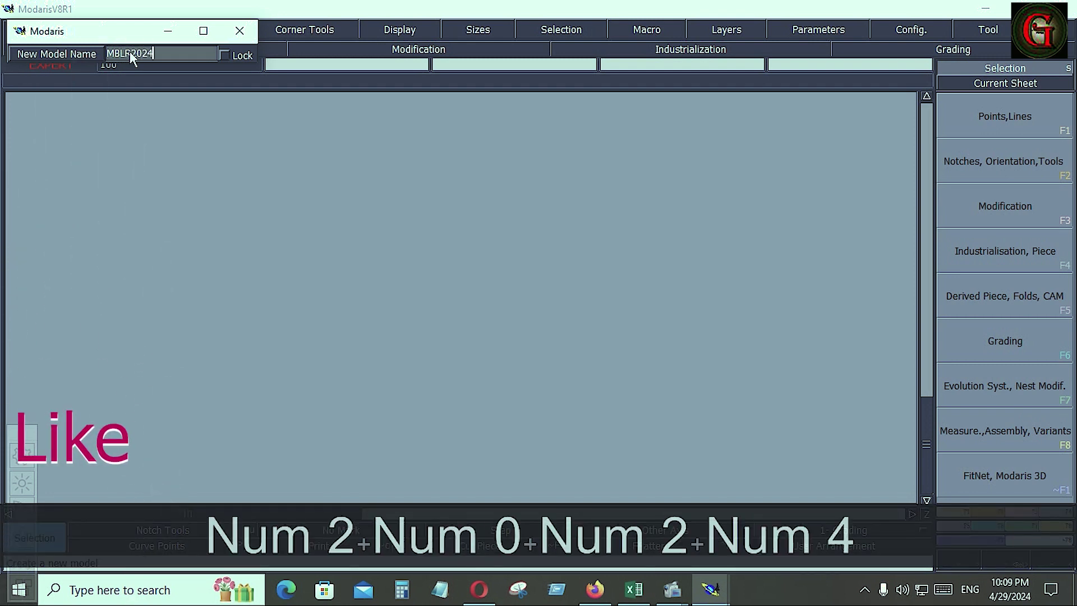
{"action": "key", "text": "Return"}
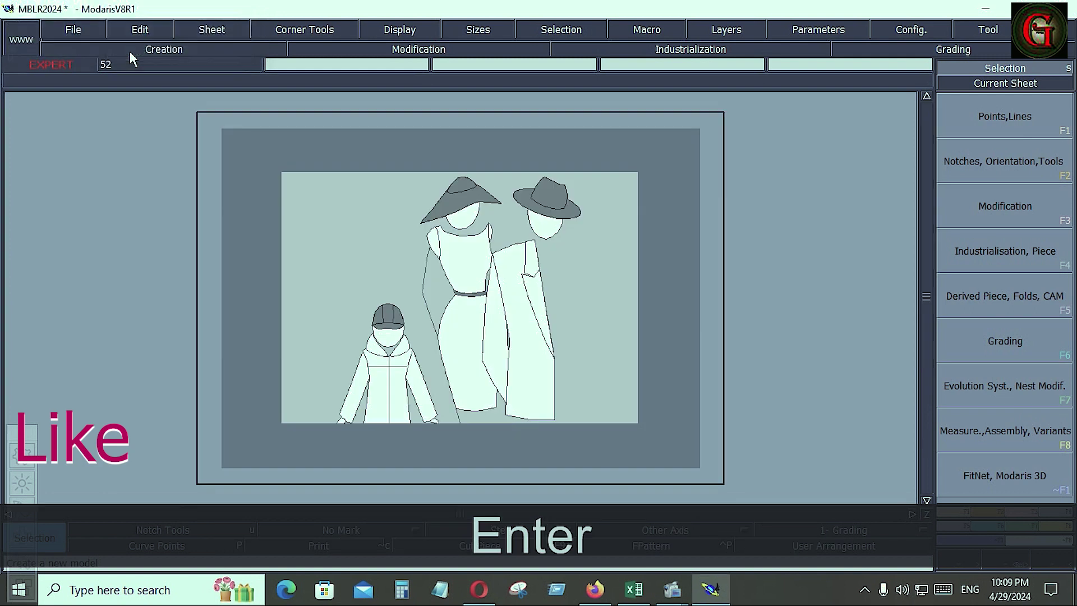
Add a new blank sheet to the model, then switch on the display of sizes and the title block.
{"action": "left_click", "coordinate": [222, 25]}
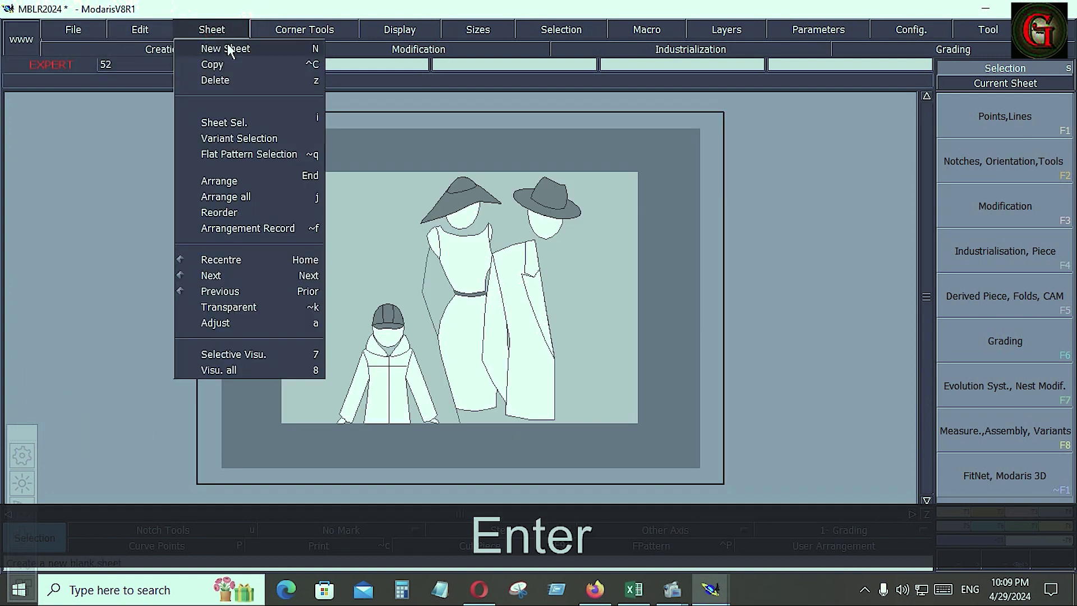
{"action": "left_click", "coordinate": [227, 48]}
{"action": "left_click", "coordinate": [411, 28]}
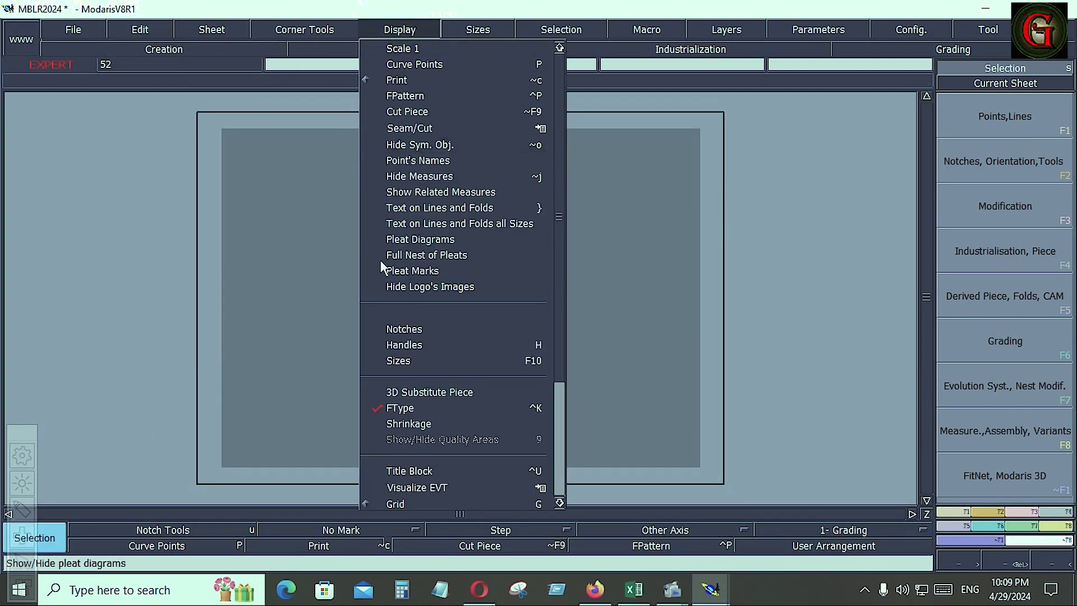
{"action": "left_click", "coordinate": [411, 362]}
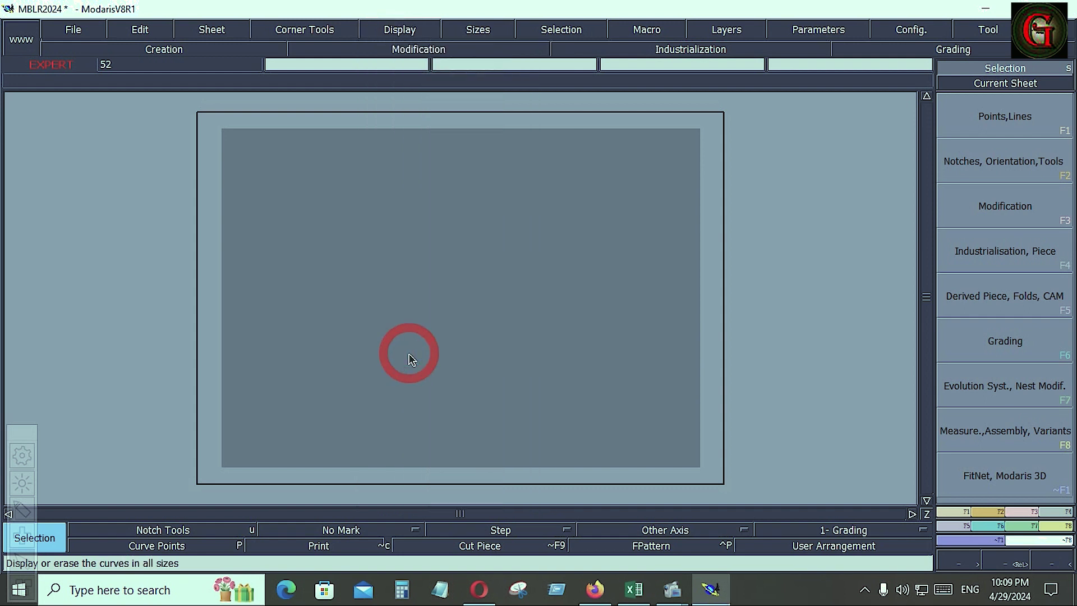
{"action": "left_click", "coordinate": [400, 28]}
{"action": "left_click", "coordinate": [404, 470]}
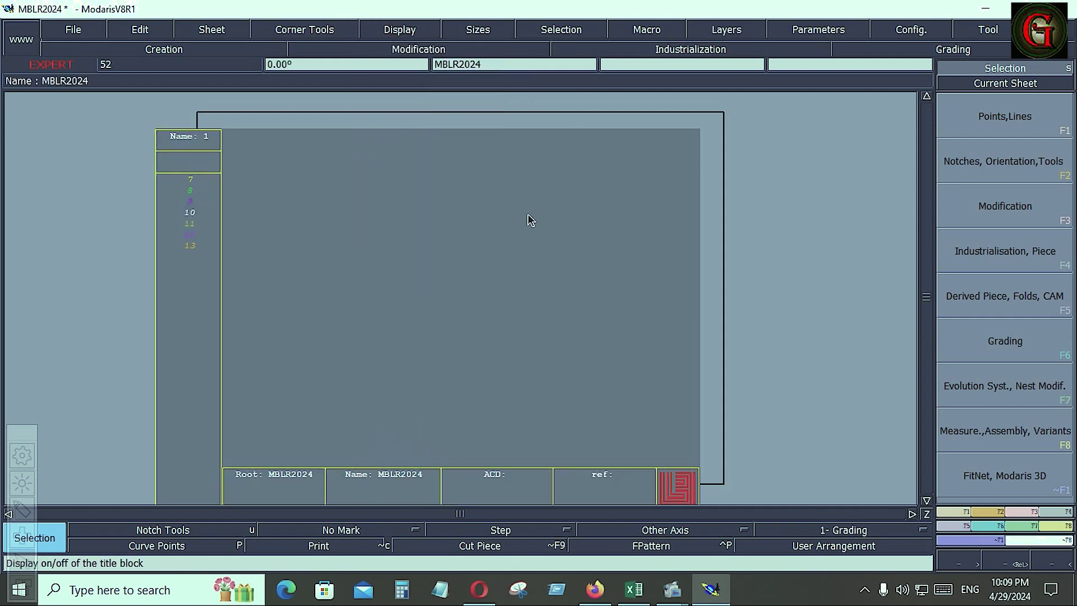
Set the length unit to inches and 10ths and recentre on the blank sheet as the current sheet.
{"action": "left_click", "coordinate": [819, 29]}
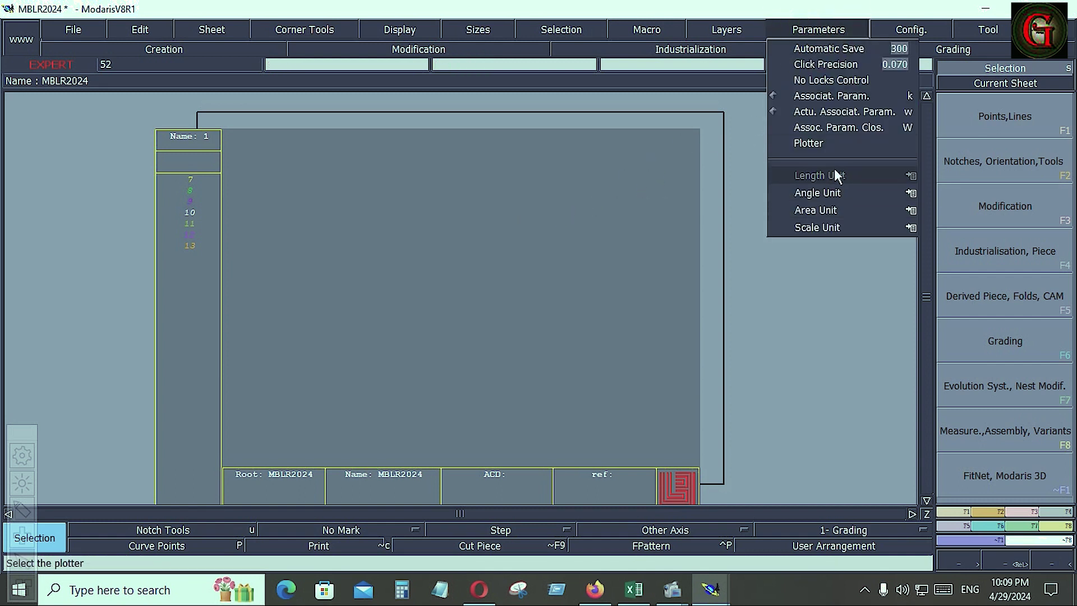
{"action": "mouse_move", "coordinate": [898, 176]}
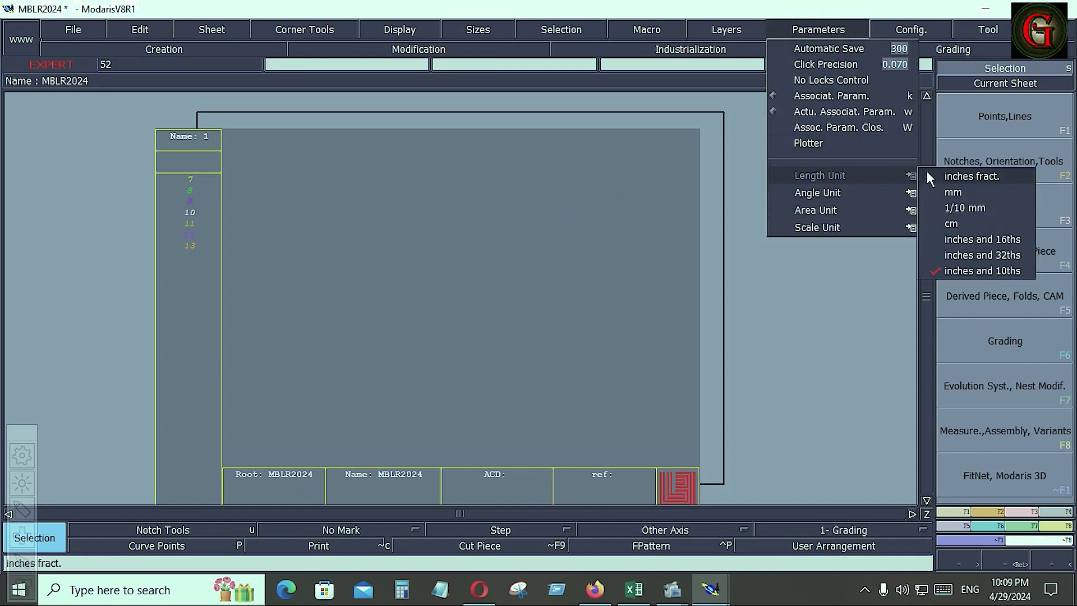
{"action": "left_click", "coordinate": [974, 272]}
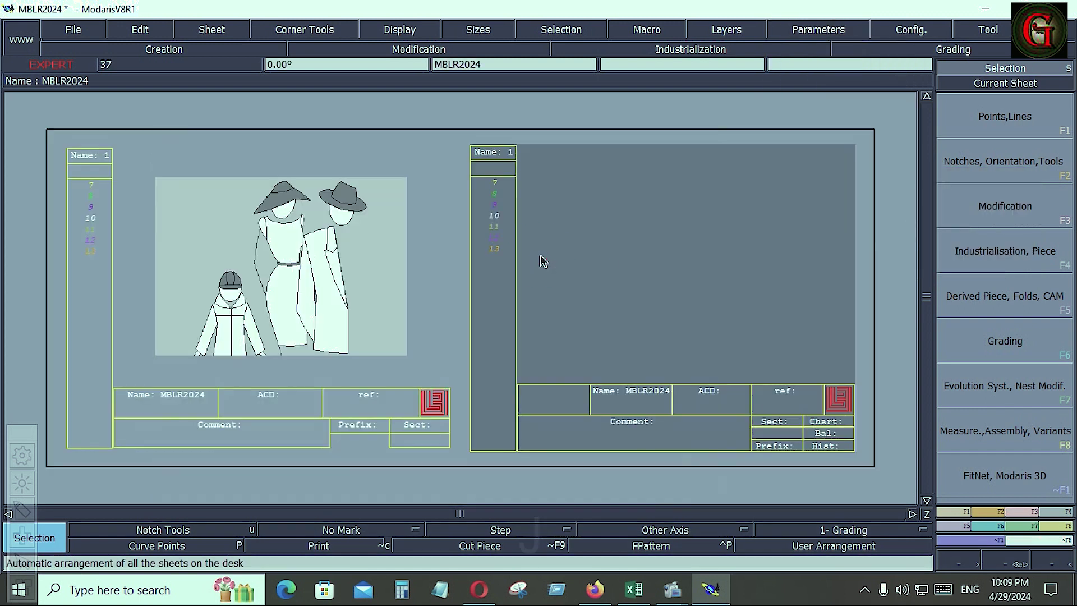
{"action": "left_click", "coordinate": [642, 239]}
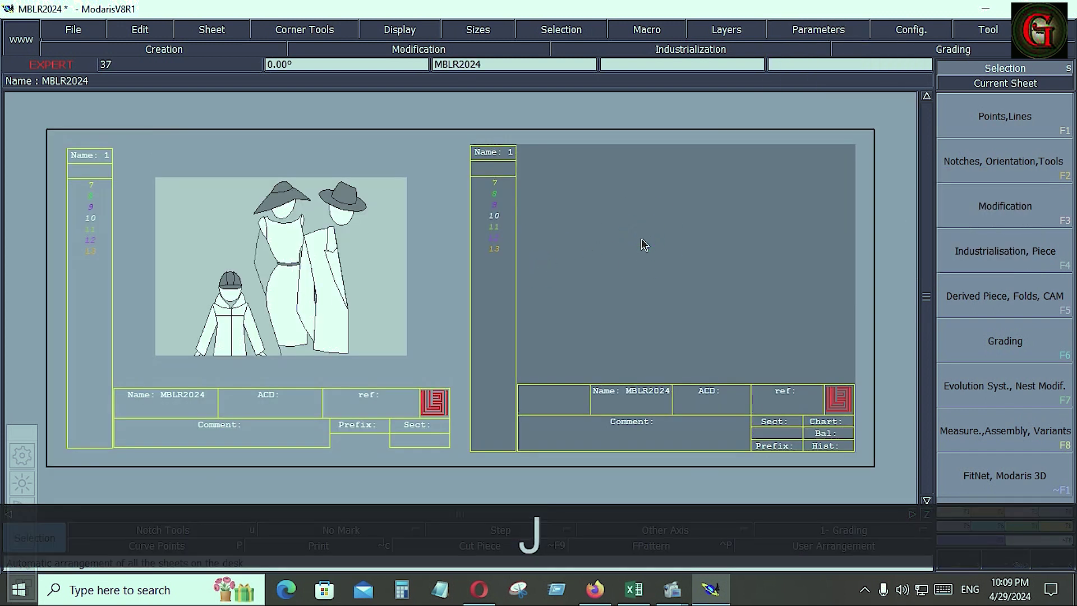
{"action": "key", "text": "Home"}
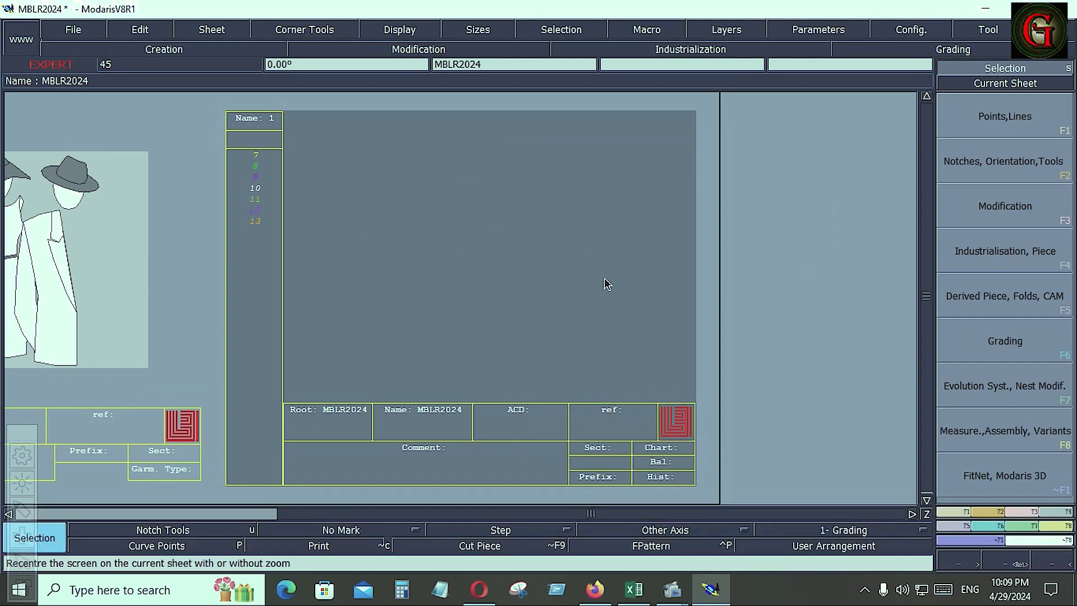
Switch to Excel and examine the suit coat measurement chart on Sheet3 against the numbered jacket sketches.
{"action": "left_click", "coordinate": [634, 589]}
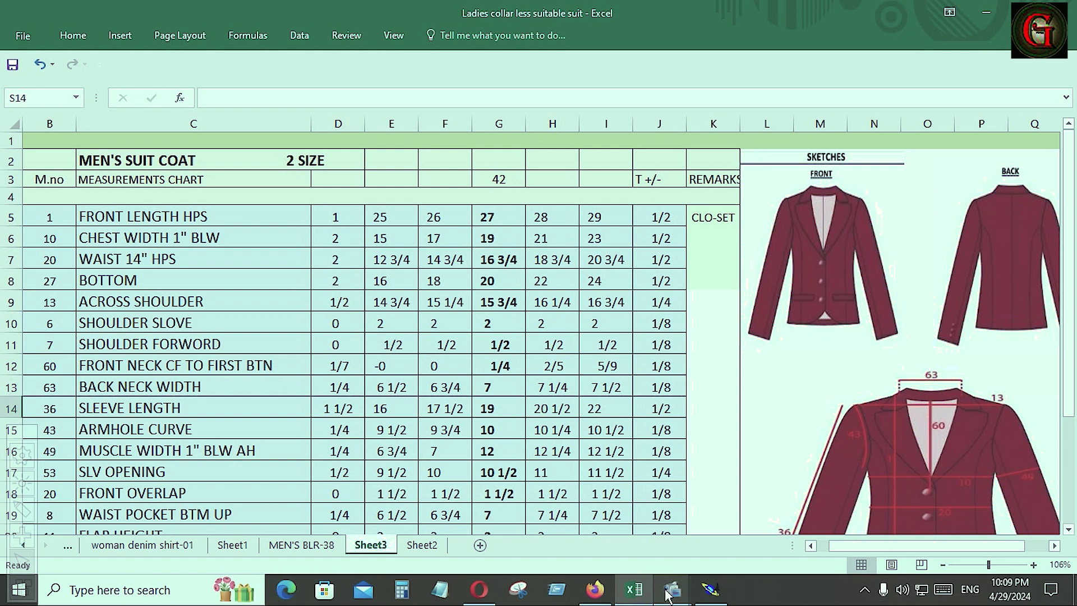
{"action": "left_click", "coordinate": [708, 593]}
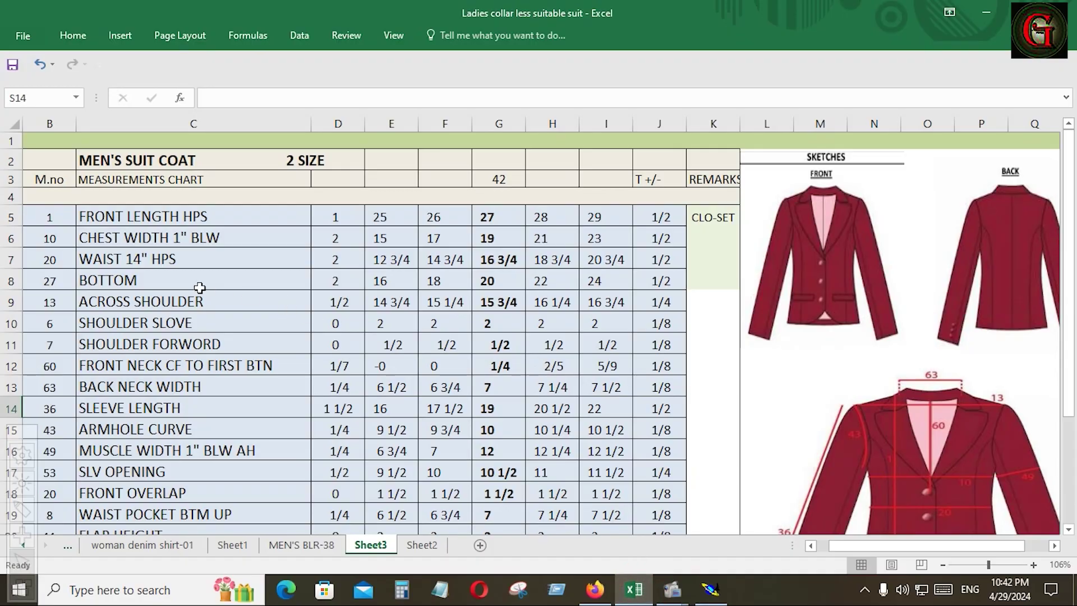
{"action": "scroll", "coordinate": [358, 327], "scroll_direction": "down", "scroll_amount": 2}
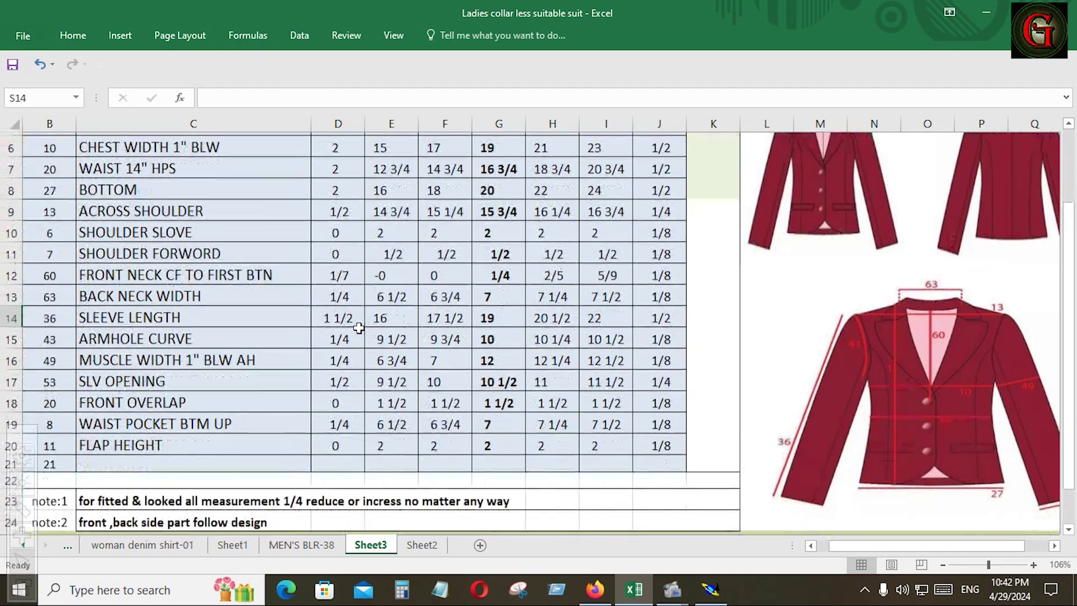
{"action": "scroll", "coordinate": [358, 327], "scroll_direction": "down", "scroll_amount": 1}
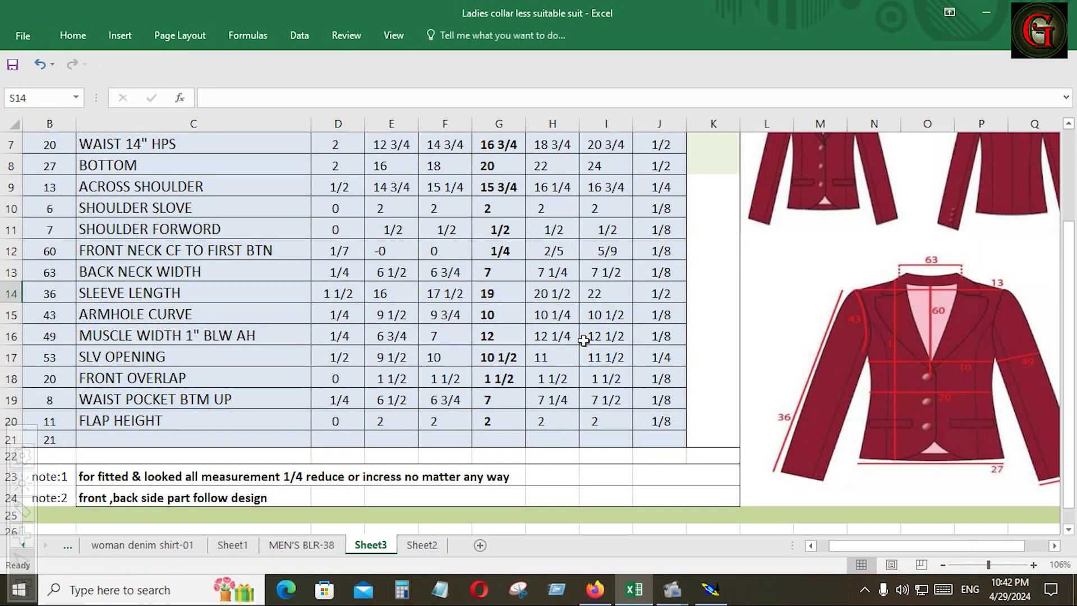
{"action": "scroll", "coordinate": [587, 337], "scroll_direction": "up", "scroll_amount": 3}
{"action": "scroll", "coordinate": [229, 325], "scroll_direction": "down", "scroll_amount": 3}
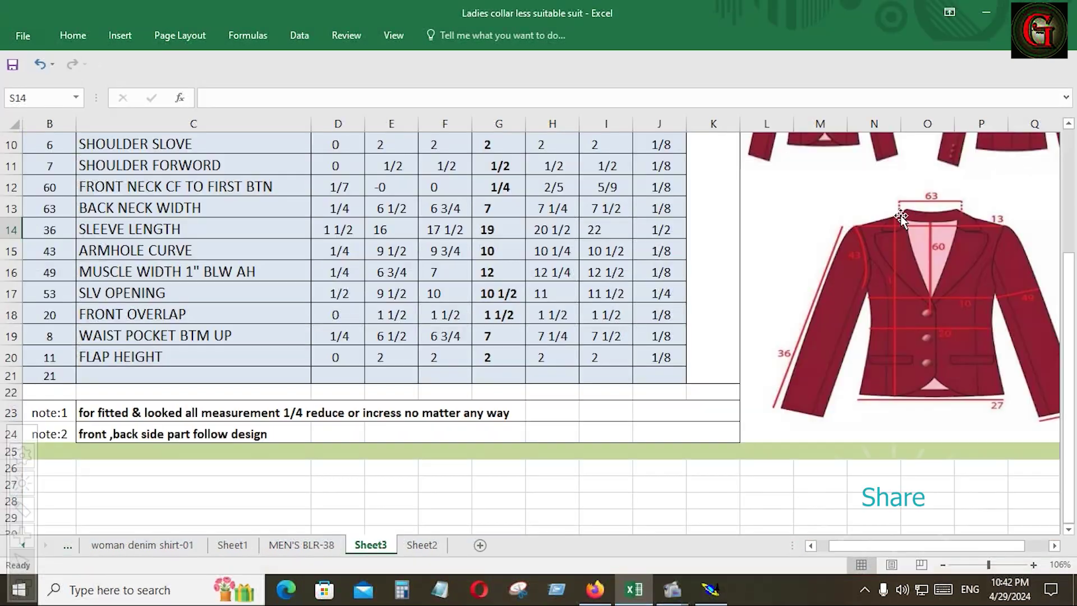
{"action": "scroll", "coordinate": [891, 397], "scroll_direction": "up", "scroll_amount": 2}
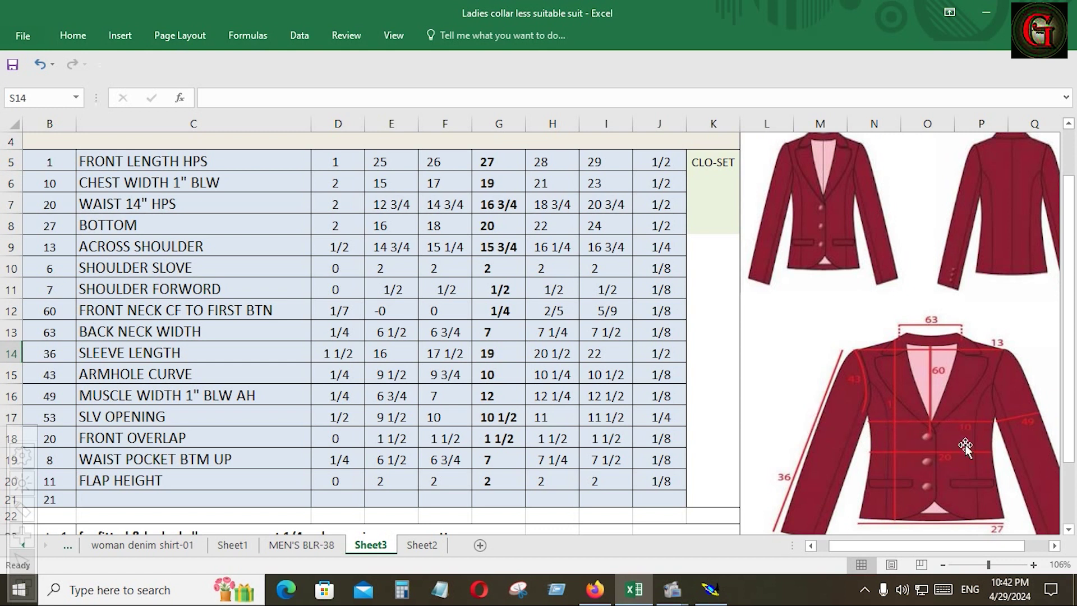
{"action": "scroll", "coordinate": [965, 446], "scroll_direction": "down", "scroll_amount": 1}
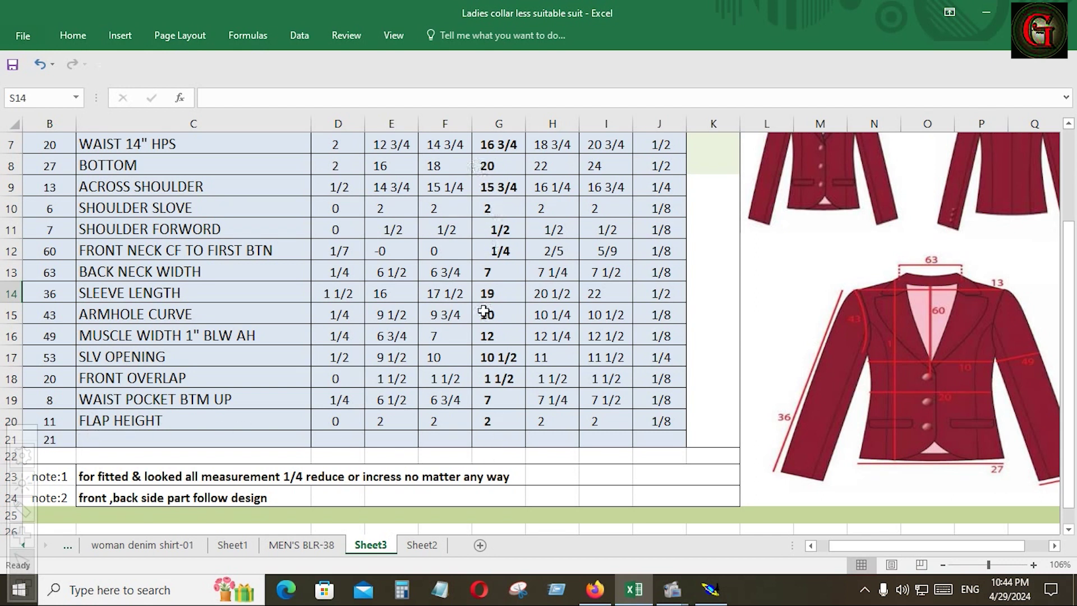
{"action": "scroll", "coordinate": [484, 311], "scroll_direction": "up", "scroll_amount": 1}
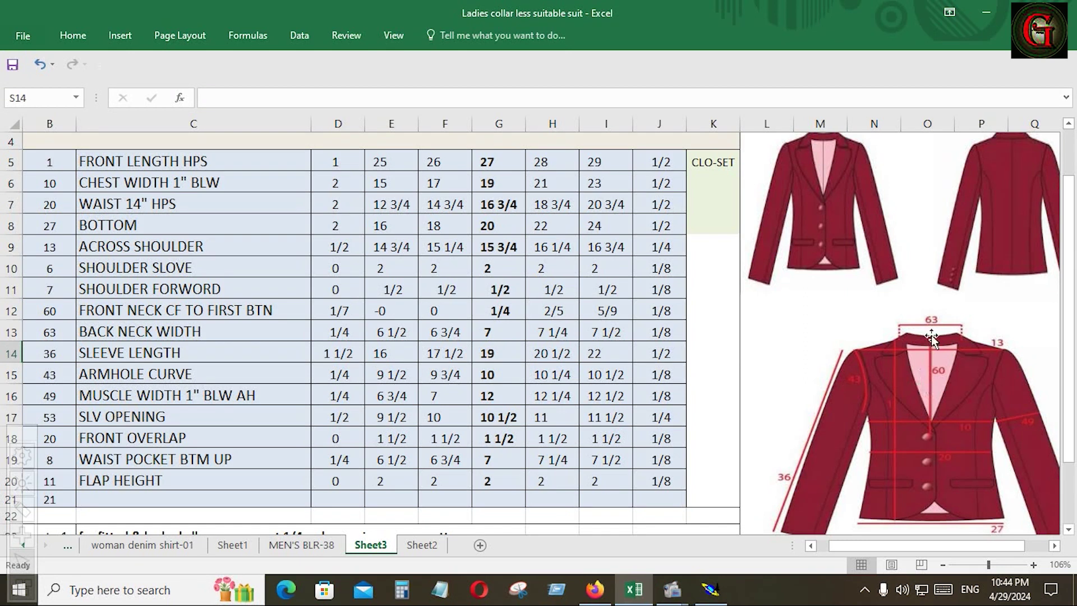
{"action": "scroll", "coordinate": [931, 335], "scroll_direction": "down", "scroll_amount": 1}
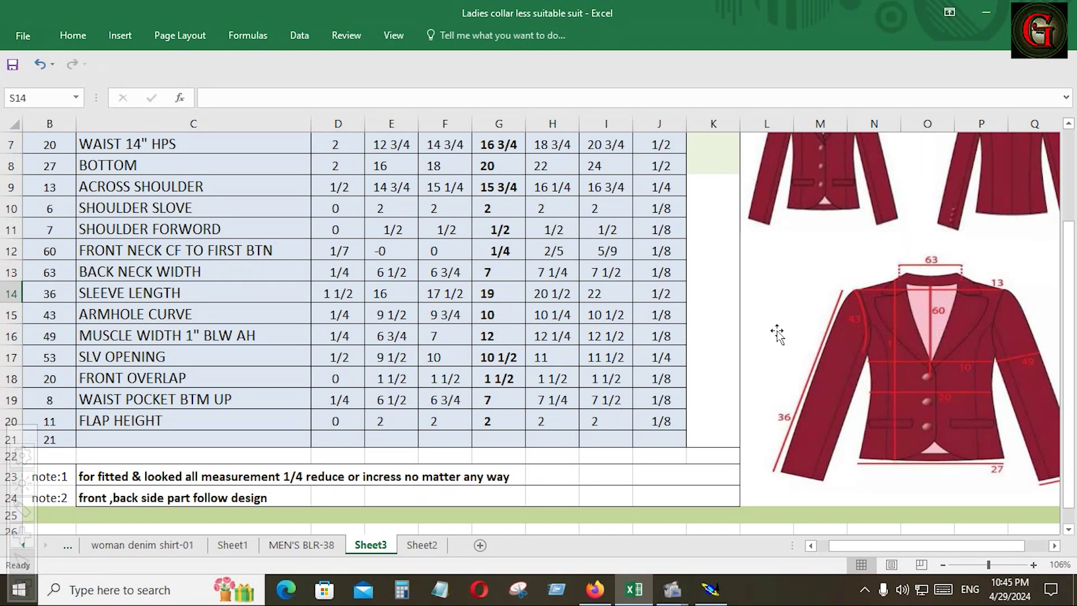
{"action": "scroll", "coordinate": [231, 335], "scroll_direction": "up", "scroll_amount": 1}
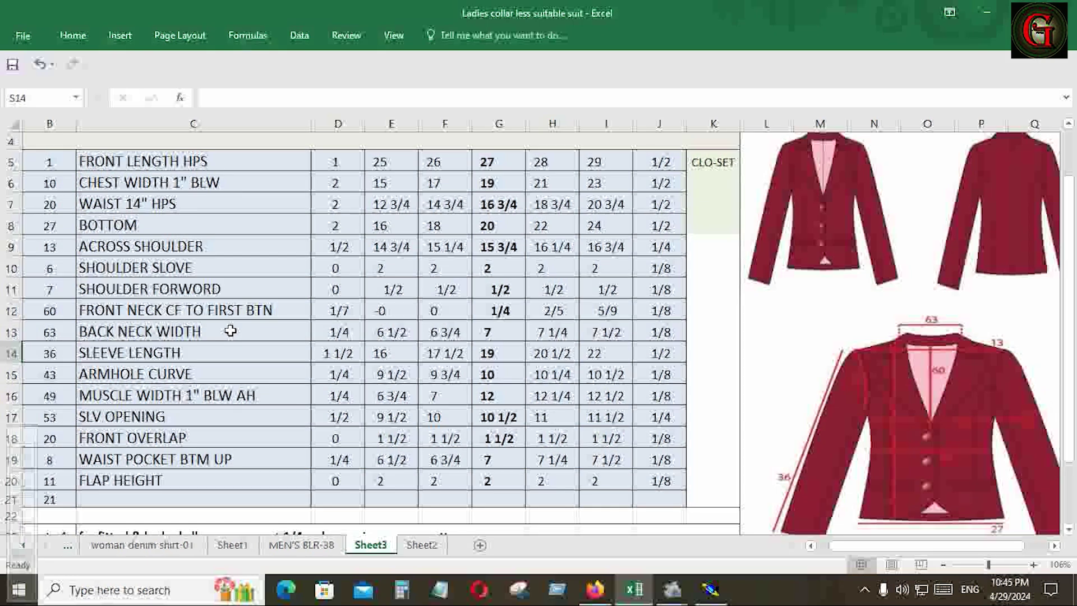
{"action": "scroll", "coordinate": [392, 394], "scroll_direction": "up", "scroll_amount": 1}
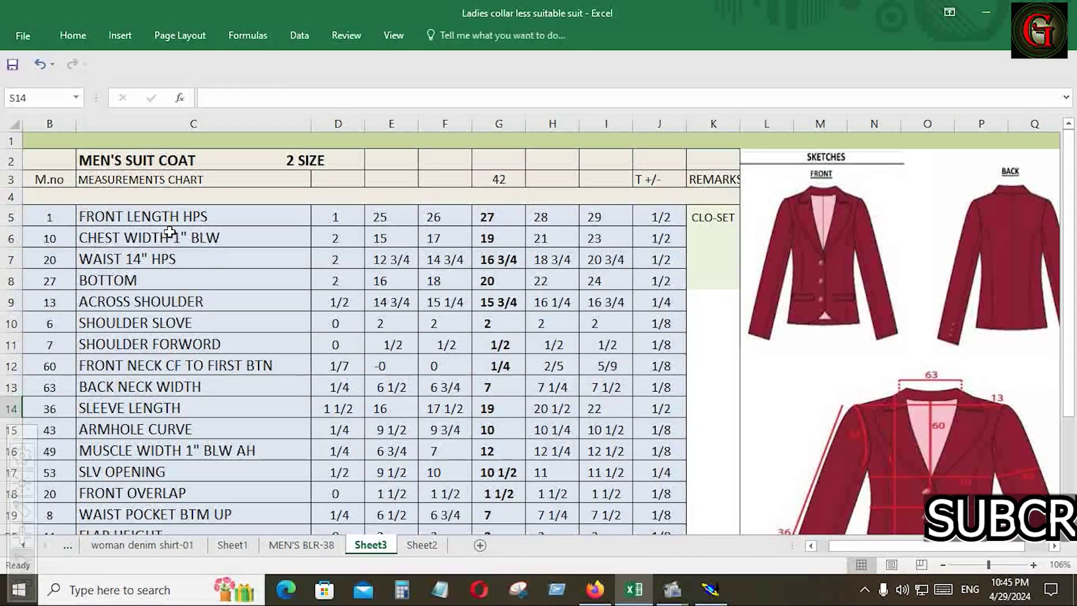
Select the measurement rows from FRONT LENGTH HPS to row 21, columns C to J, and review them beside the sketch.
{"action": "left_click", "coordinate": [157, 215]}
{"action": "left_click_drag", "start_coordinate": [166, 214], "coordinate": [685, 482]}
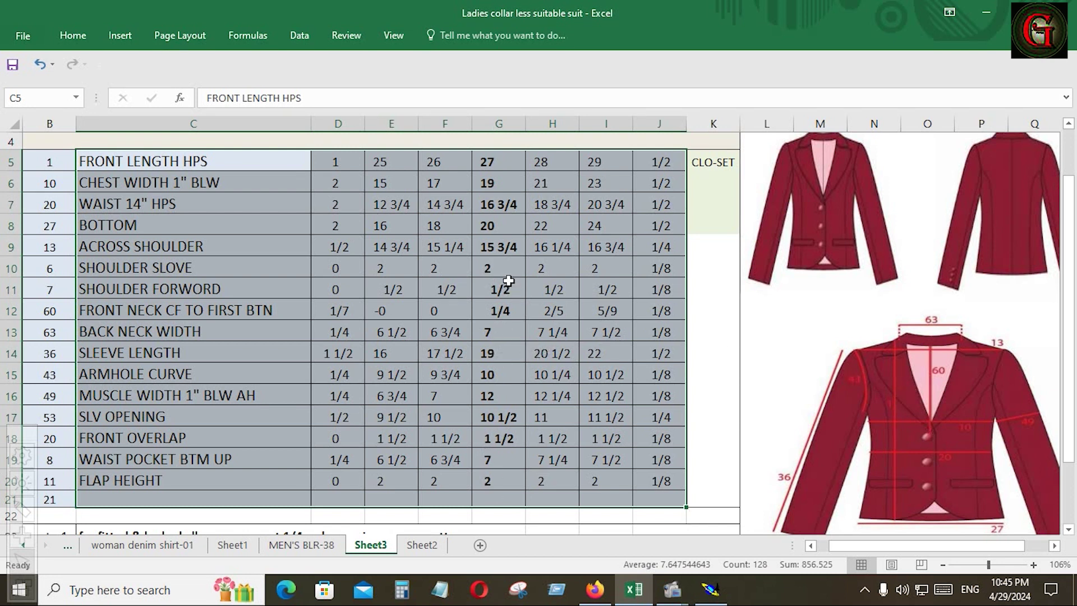
{"action": "scroll", "coordinate": [508, 280], "scroll_direction": "up", "scroll_amount": 1}
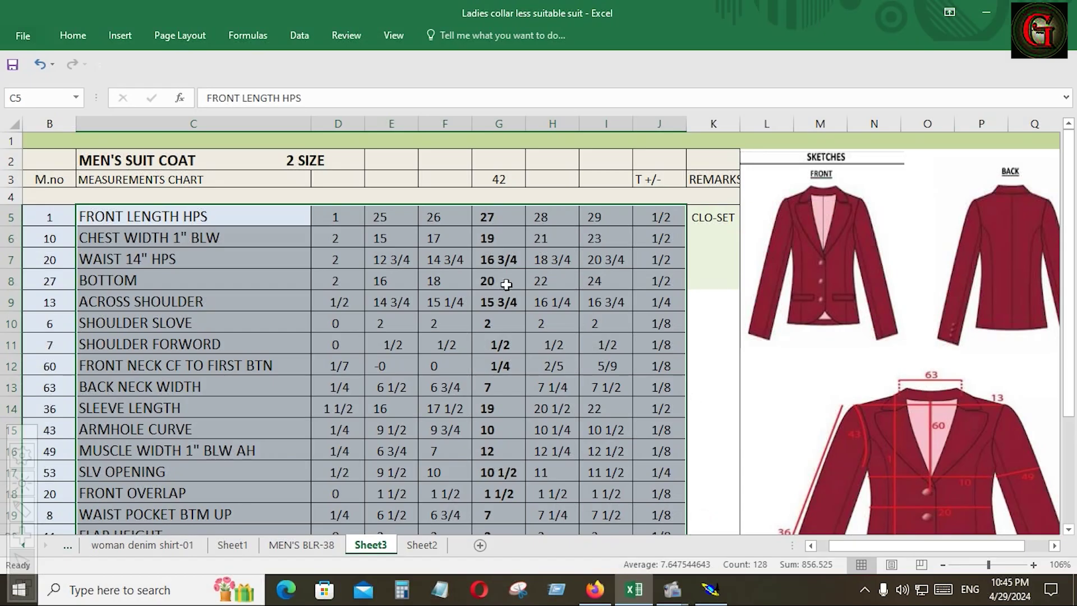
{"action": "scroll", "coordinate": [969, 432], "scroll_direction": "down", "scroll_amount": 3}
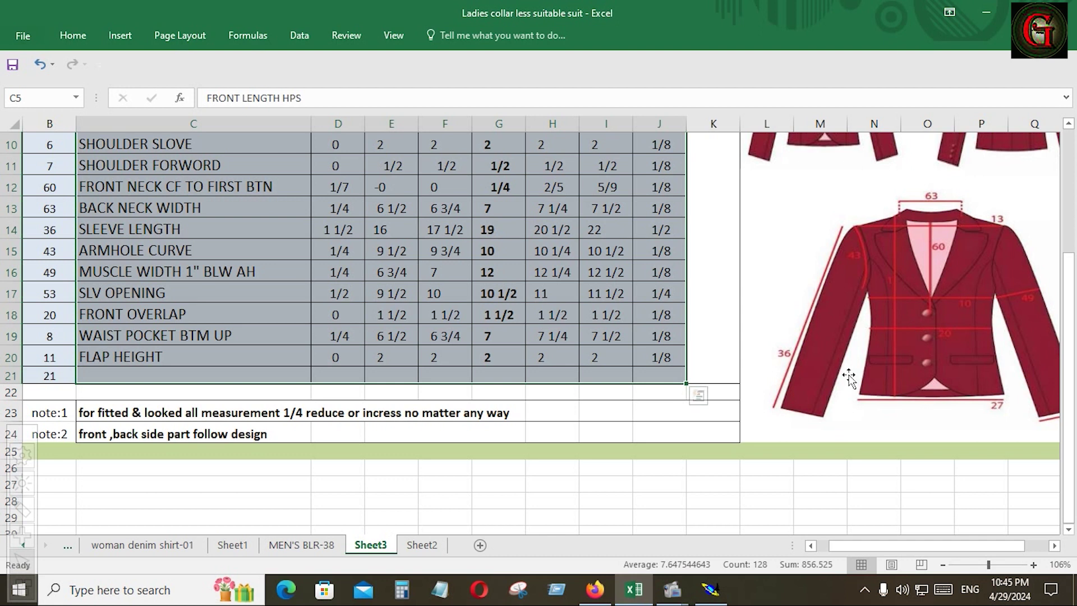
{"action": "scroll", "coordinate": [849, 378], "scroll_direction": "up", "scroll_amount": 1}
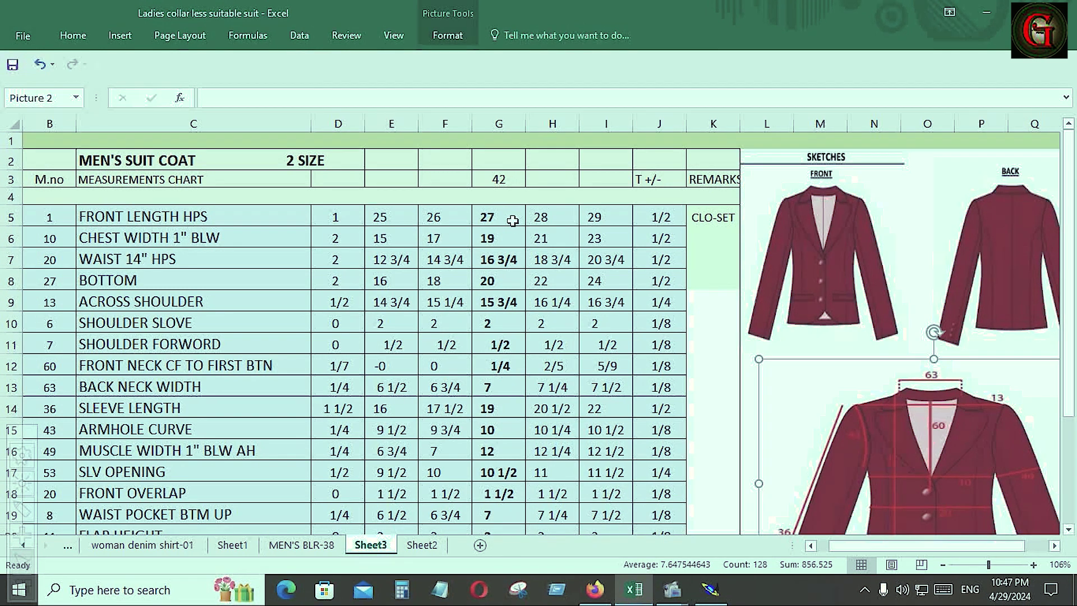
Switch back to Modaris and draw a horizontal 27-inch Bezier line leftward across the blank sheet for the front length.
{"action": "left_click", "coordinate": [708, 589]}
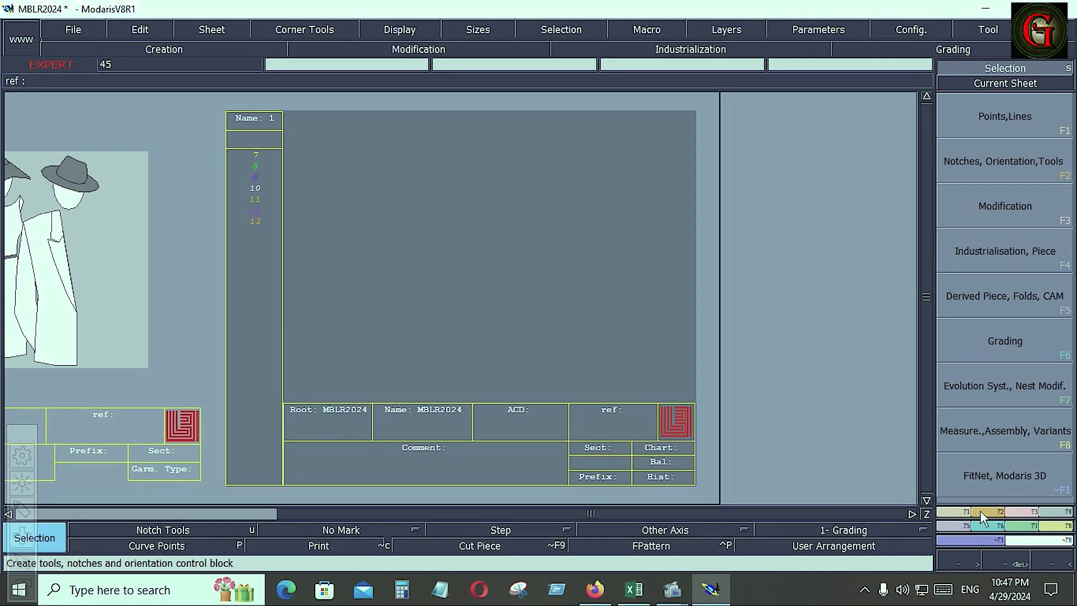
{"action": "left_click", "coordinate": [966, 512]}
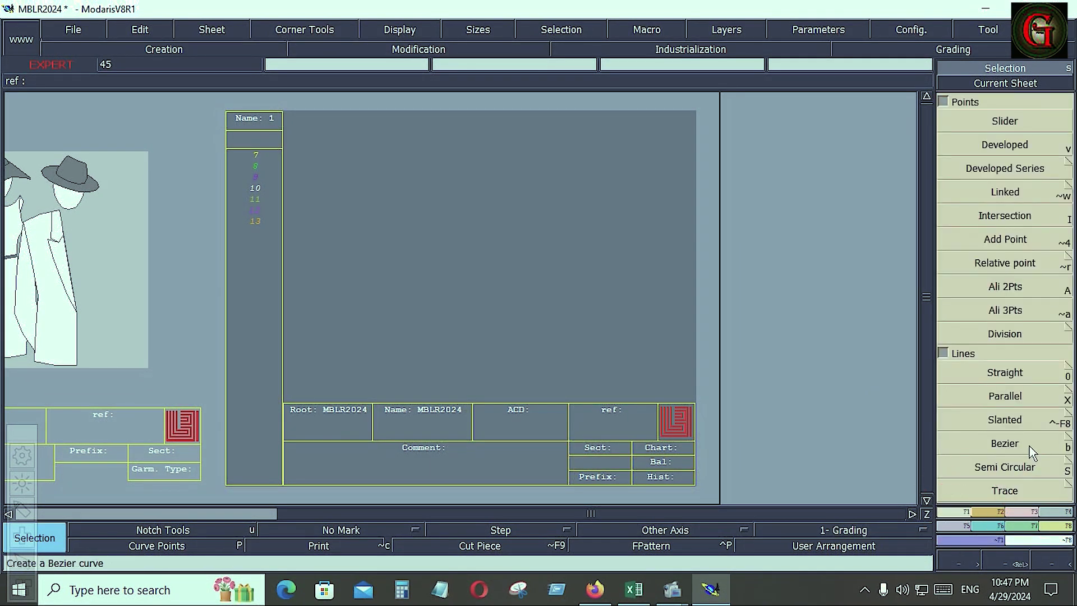
{"action": "left_click", "coordinate": [1030, 447]}
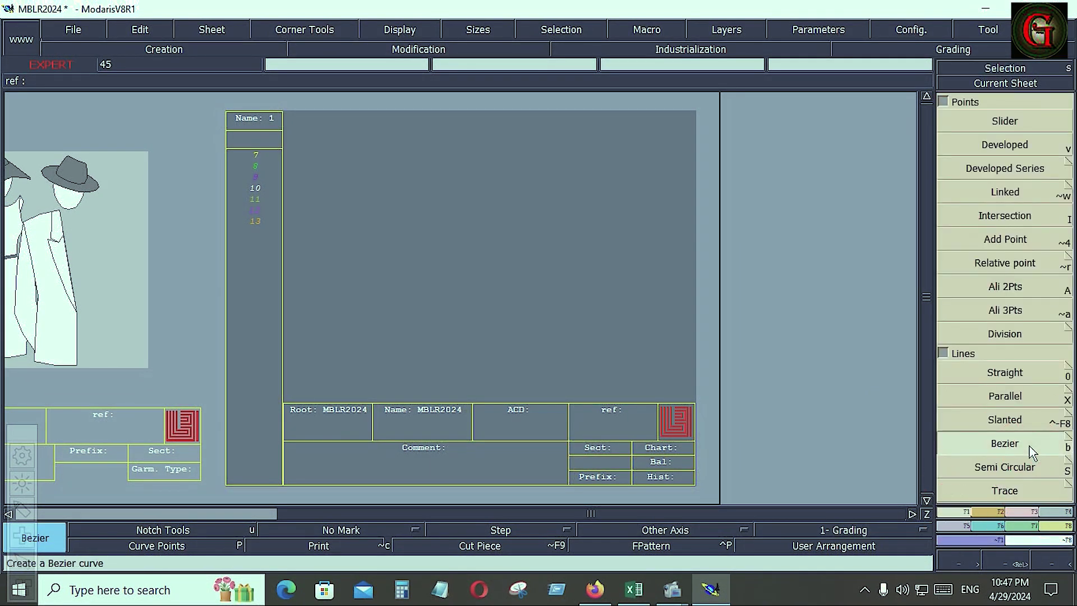
{"action": "left_click", "coordinate": [663, 323]}
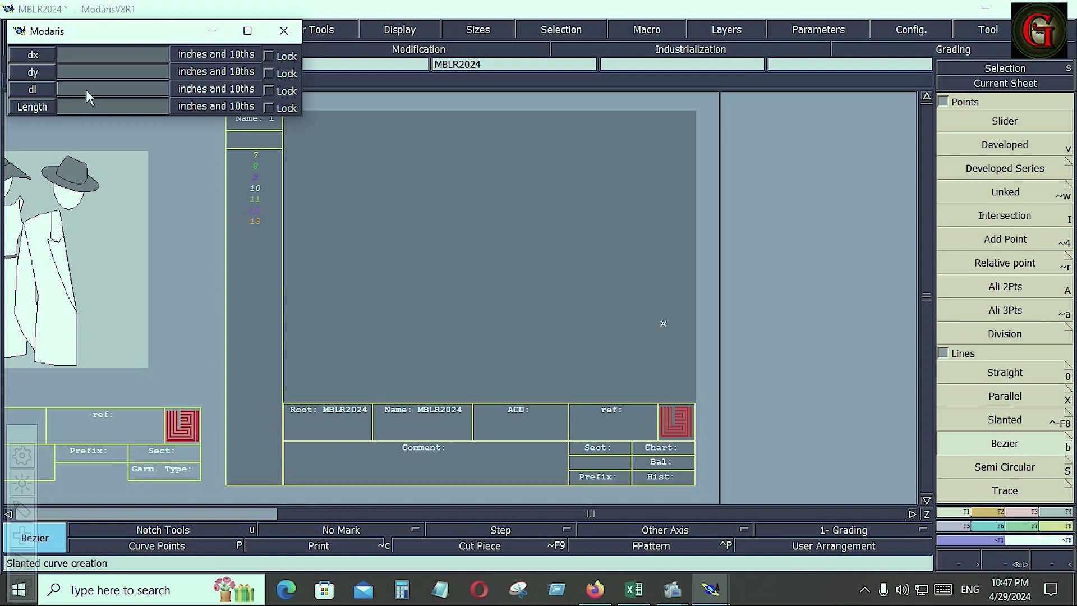
{"action": "type", "text": "27"}
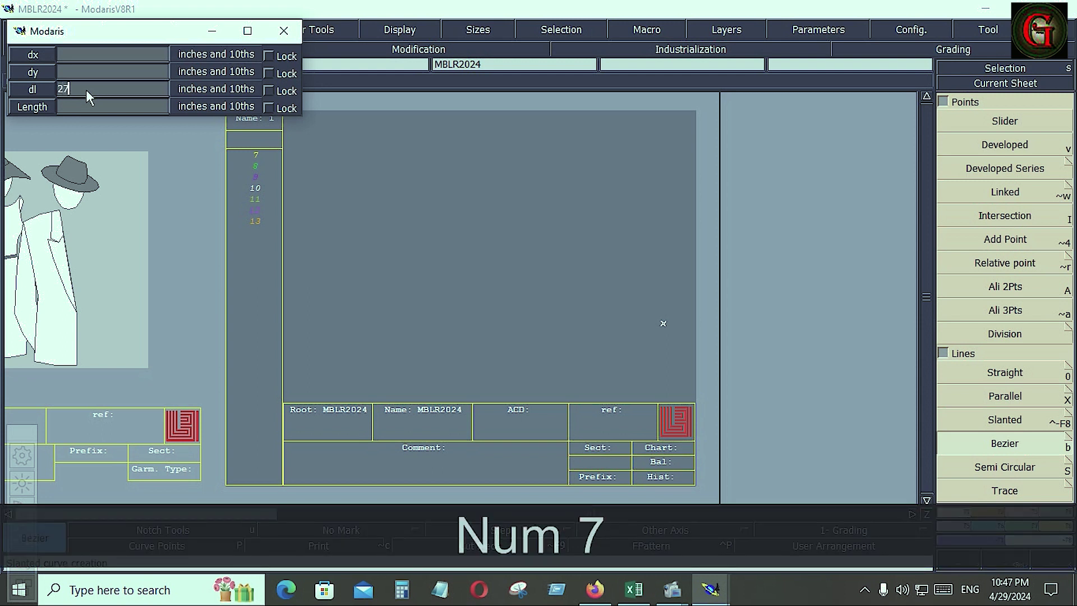
{"action": "key", "text": "Return"}
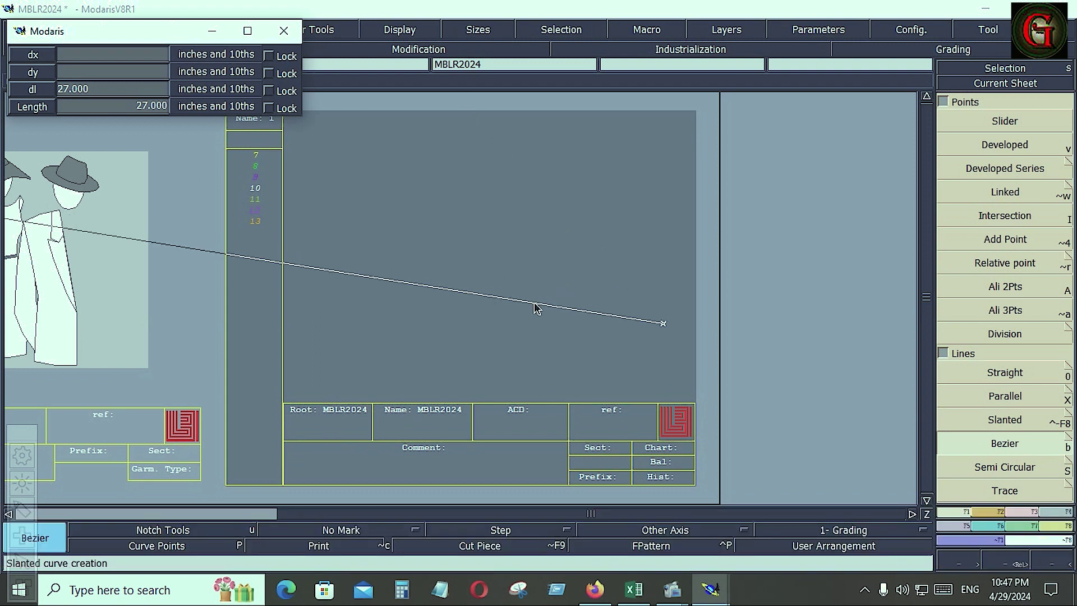
{"action": "key", "text": "ctrl"}
{"action": "left_click", "coordinate": [467, 328]}
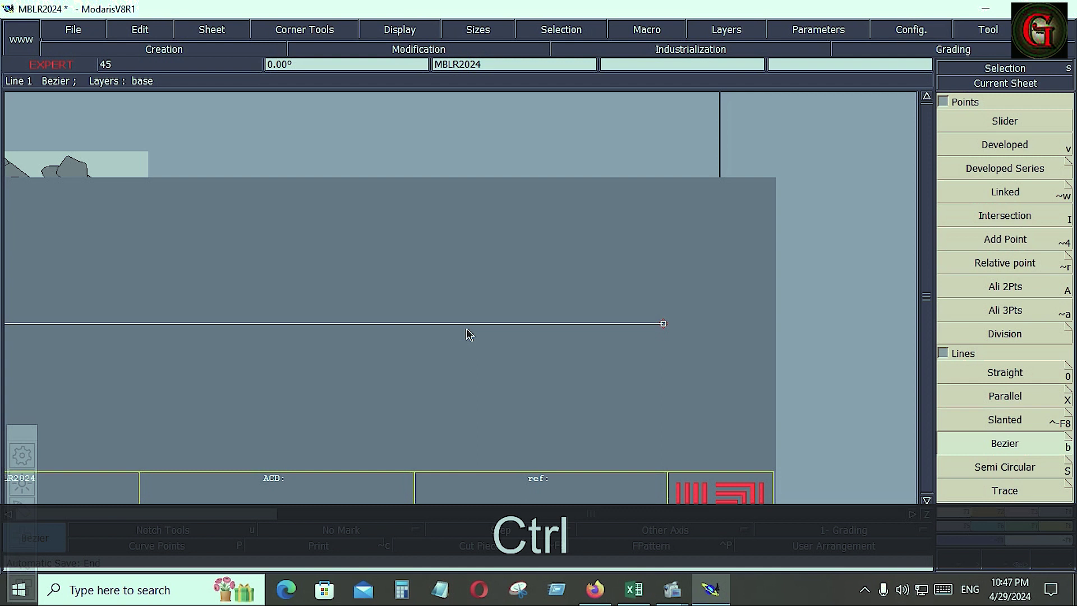
{"action": "key", "text": "j"}
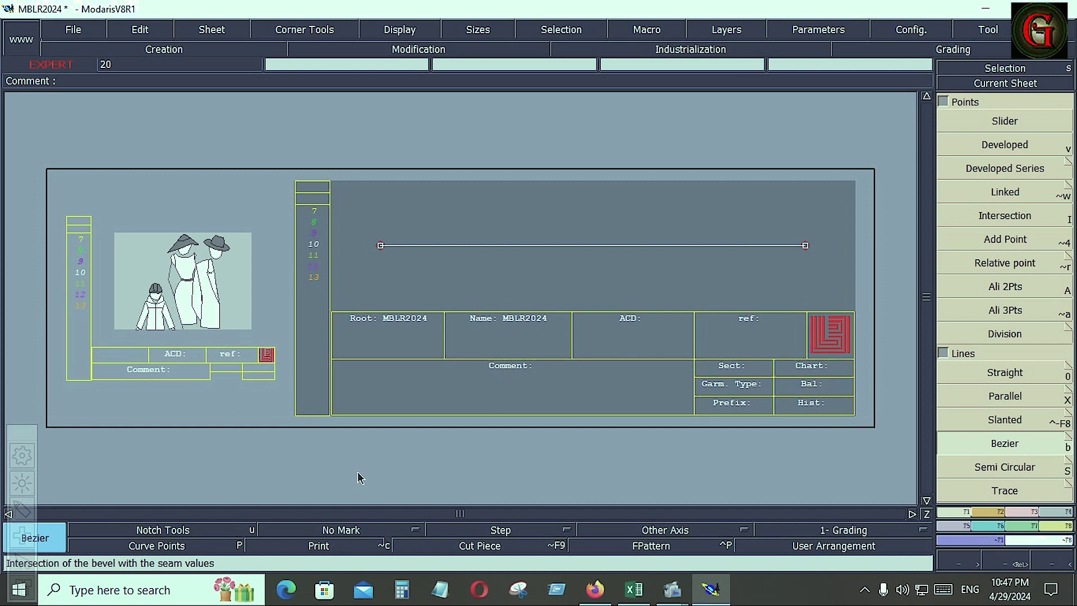
{"action": "key", "text": "l"}
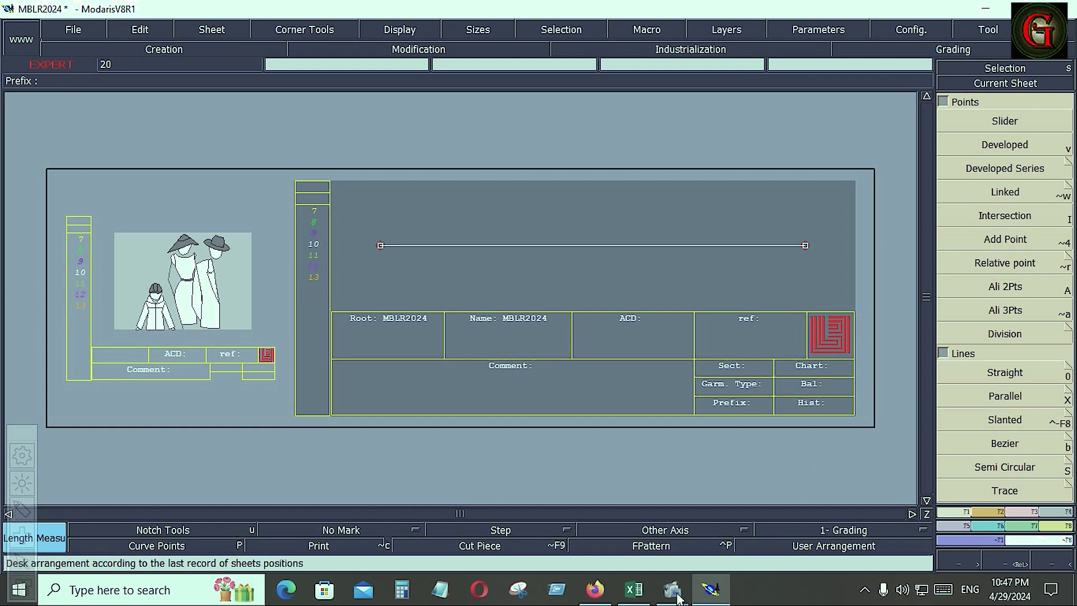
Check the back neck width in the Excel chart, then draw a 3.5-inch vertical line up from the length line's right end.
{"action": "left_click", "coordinate": [634, 589]}
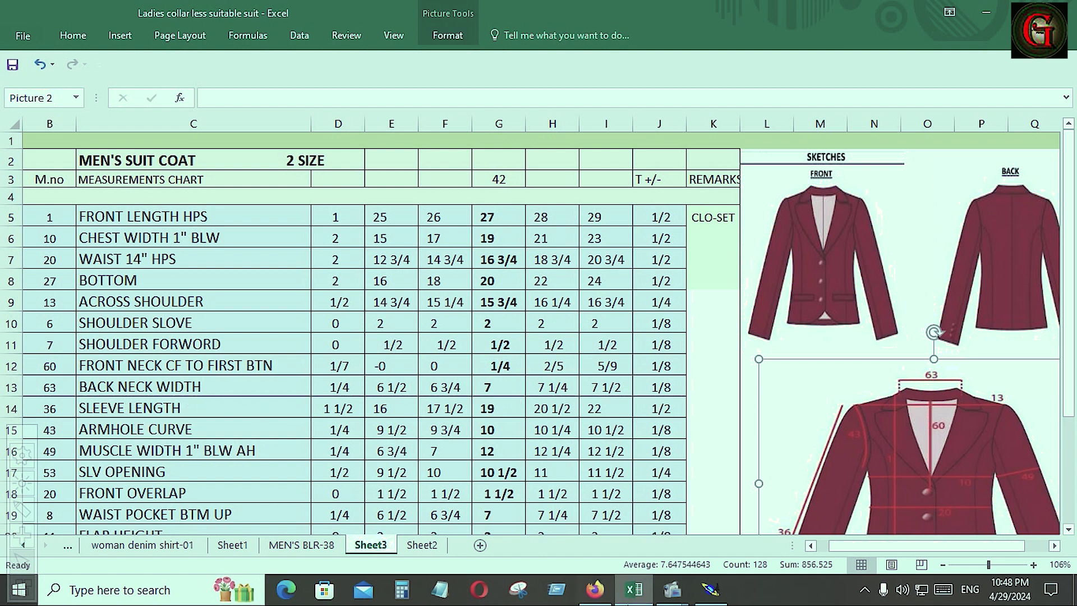
{"action": "left_click", "coordinate": [711, 589]}
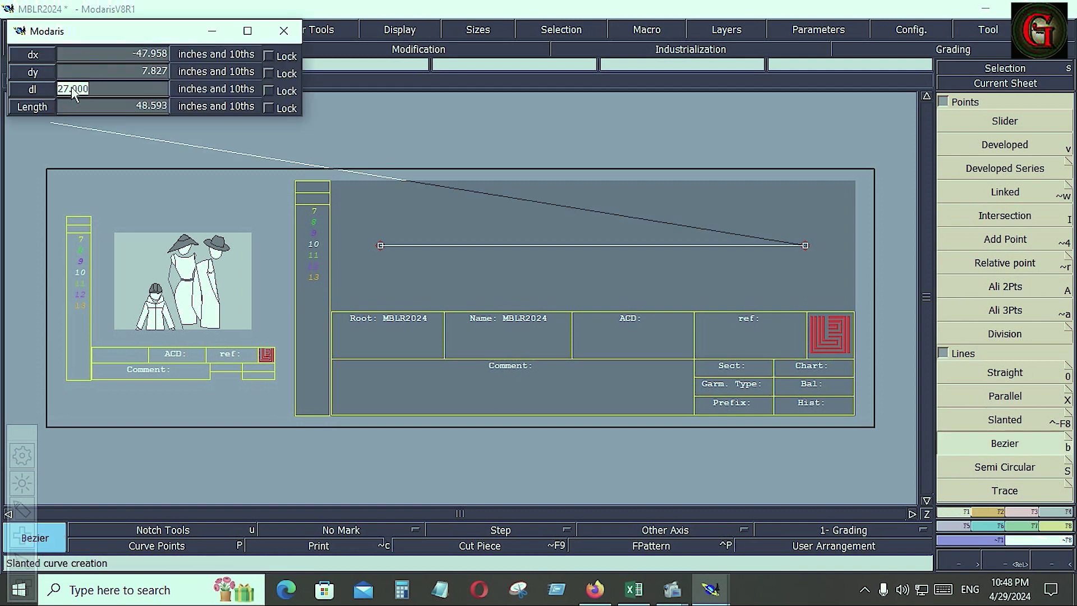
{"action": "type", "text": "3.5"}
{"action": "key", "text": "Return"}
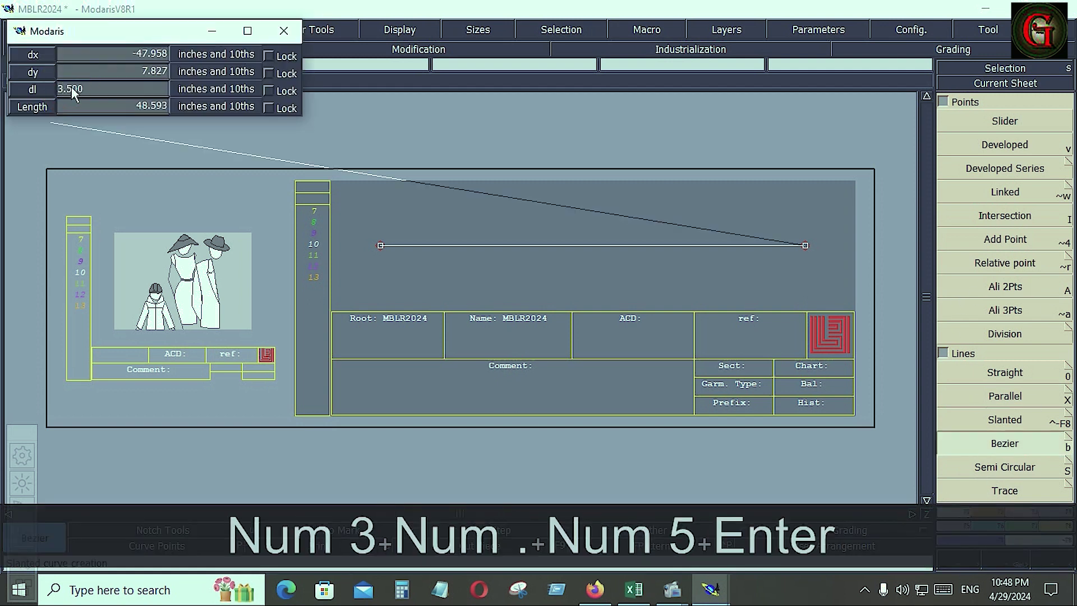
{"action": "key", "text": "ctrl"}
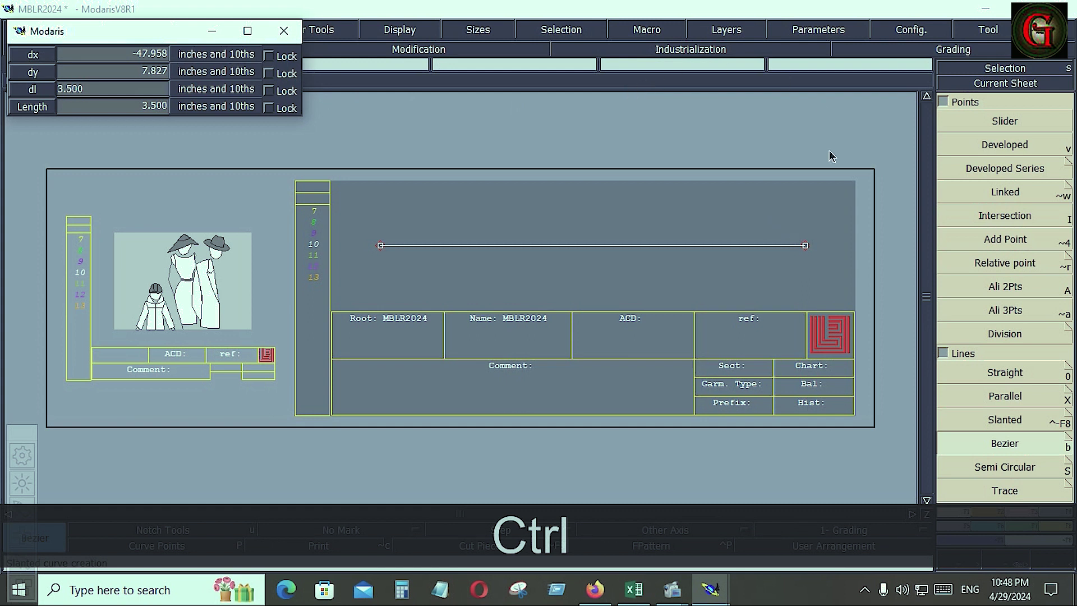
{"action": "left_click", "coordinate": [836, 172]}
Look up the size 42 across shoulder measurement in Excel and calculate half of it in Calculator as 15.75 ÷ 2.
{"action": "left_click", "coordinate": [634, 588]}
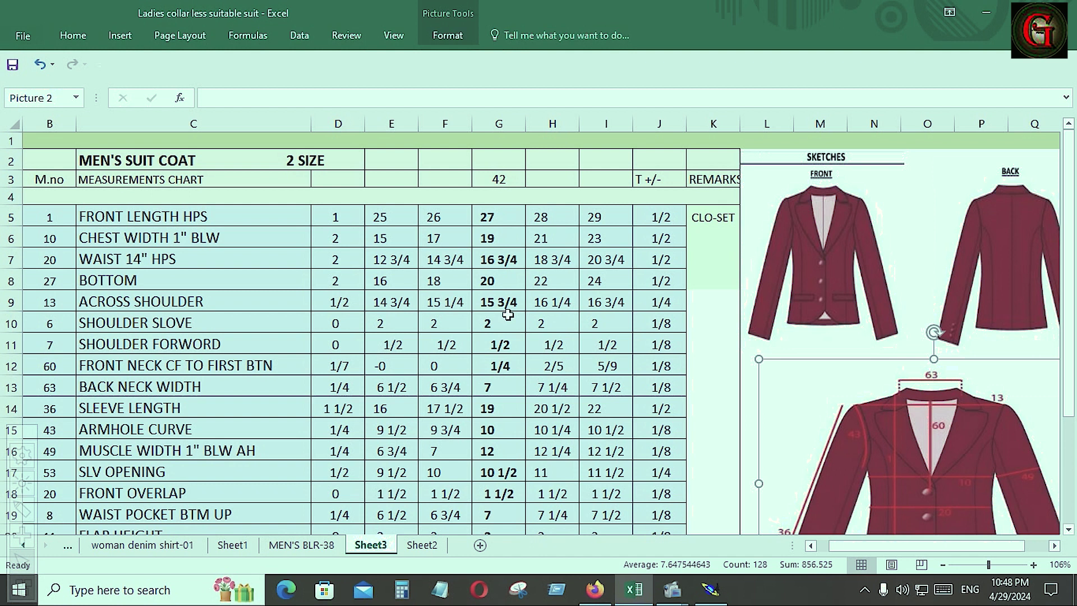
{"action": "left_click", "coordinate": [720, 589]}
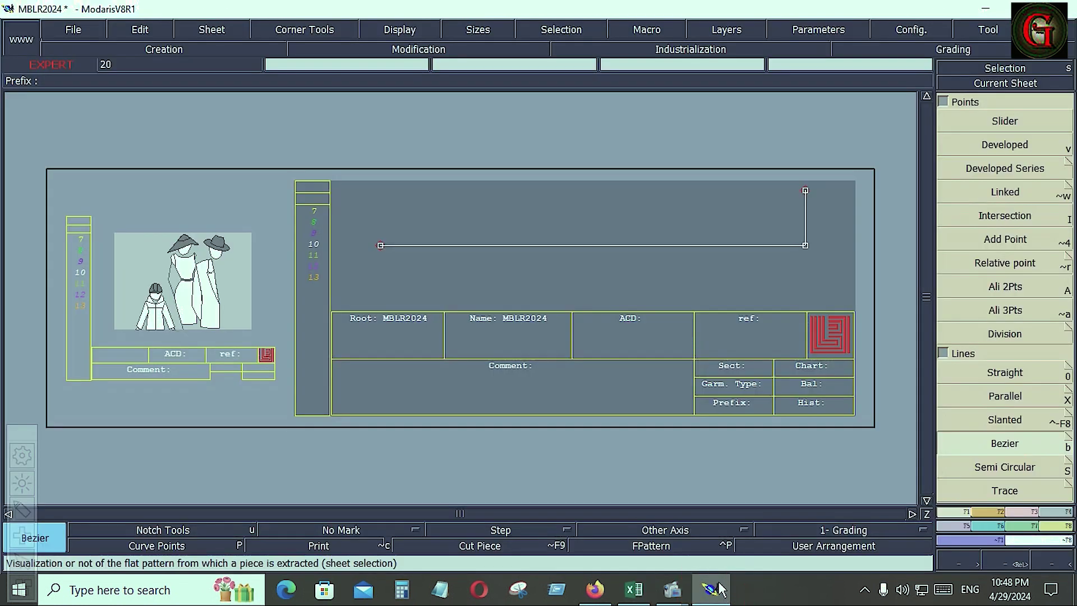
{"action": "left_click", "coordinate": [402, 589]}
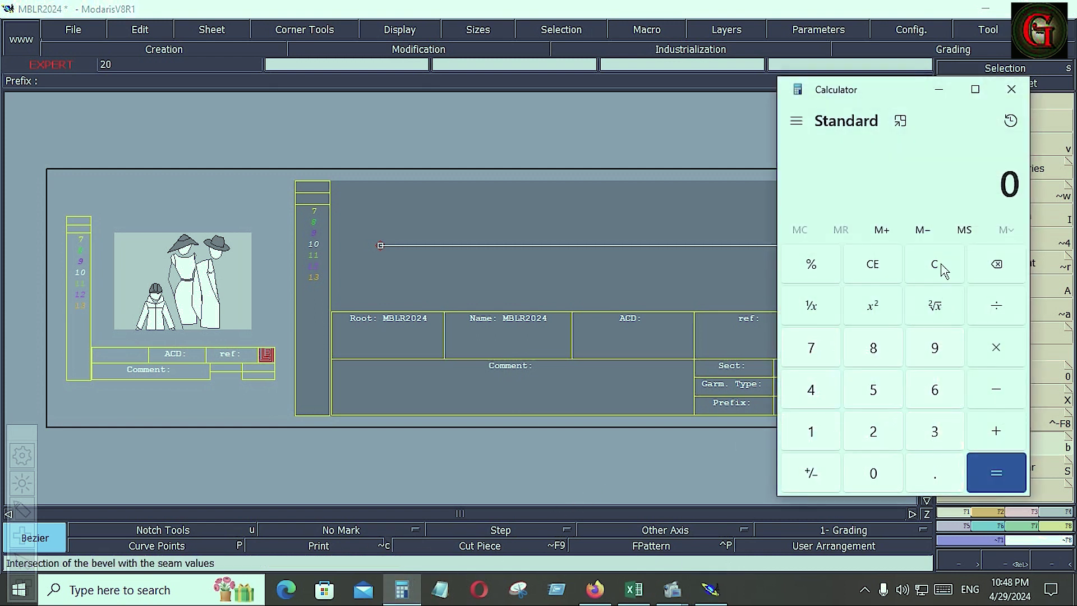
{"action": "left_click", "coordinate": [811, 432]}
{"action": "left_click", "coordinate": [873, 390]}
{"action": "left_click", "coordinate": [935, 473]}
{"action": "key", "text": "7"}
{"action": "left_click", "coordinate": [872, 389]}
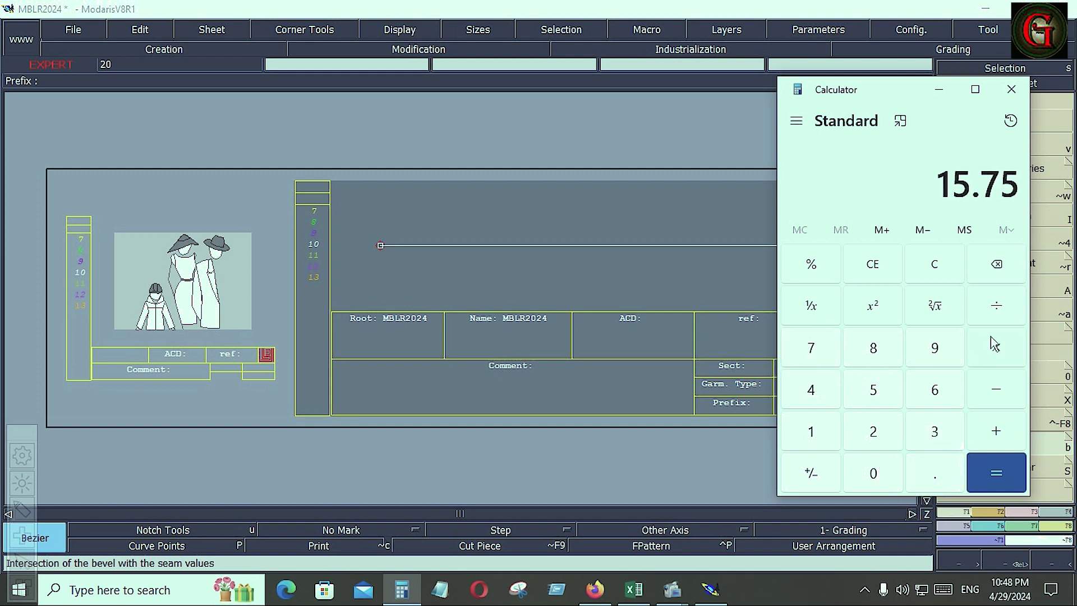
{"action": "left_click", "coordinate": [996, 305]}
{"action": "left_click", "coordinate": [873, 431]}
{"action": "left_click", "coordinate": [996, 473]}
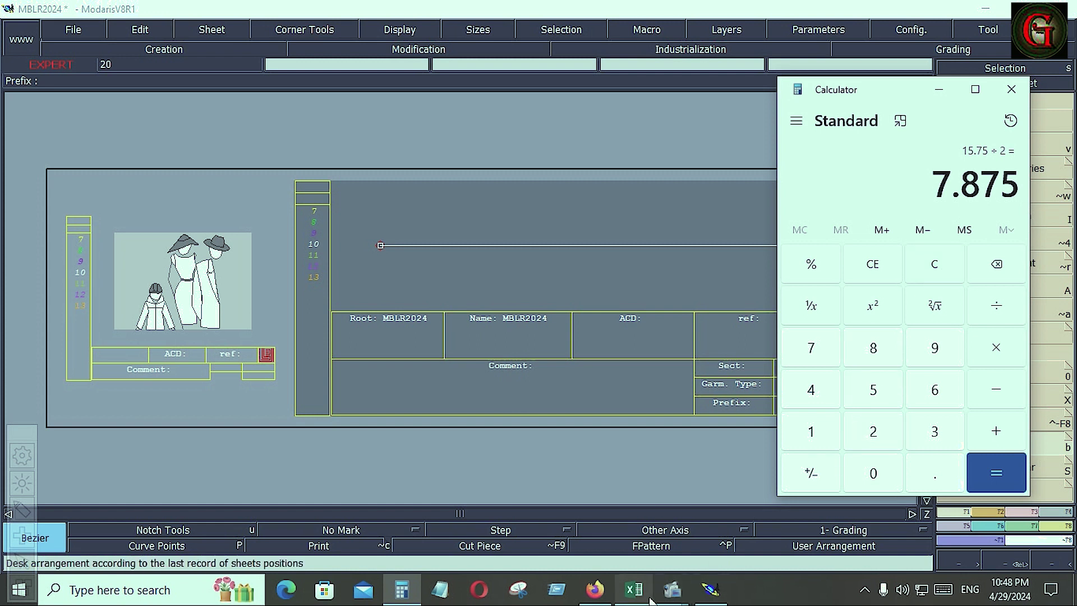
Return to Modaris and create a parallel of the 27-inch length line at a distance of -7.875 inches.
{"action": "mouse_move", "coordinate": [650, 600]}
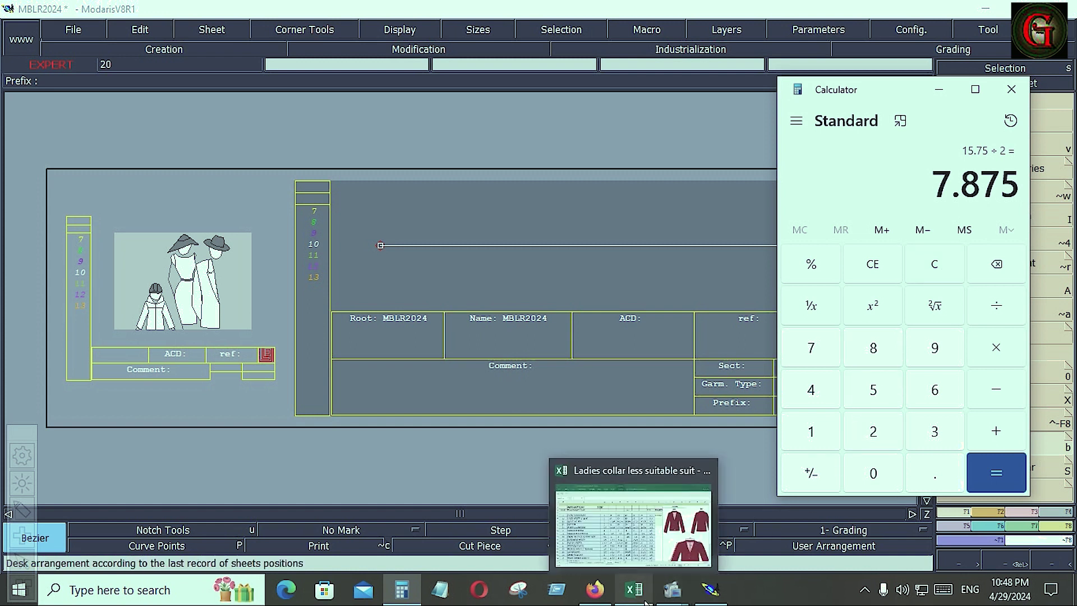
{"action": "left_click", "coordinate": [711, 590]}
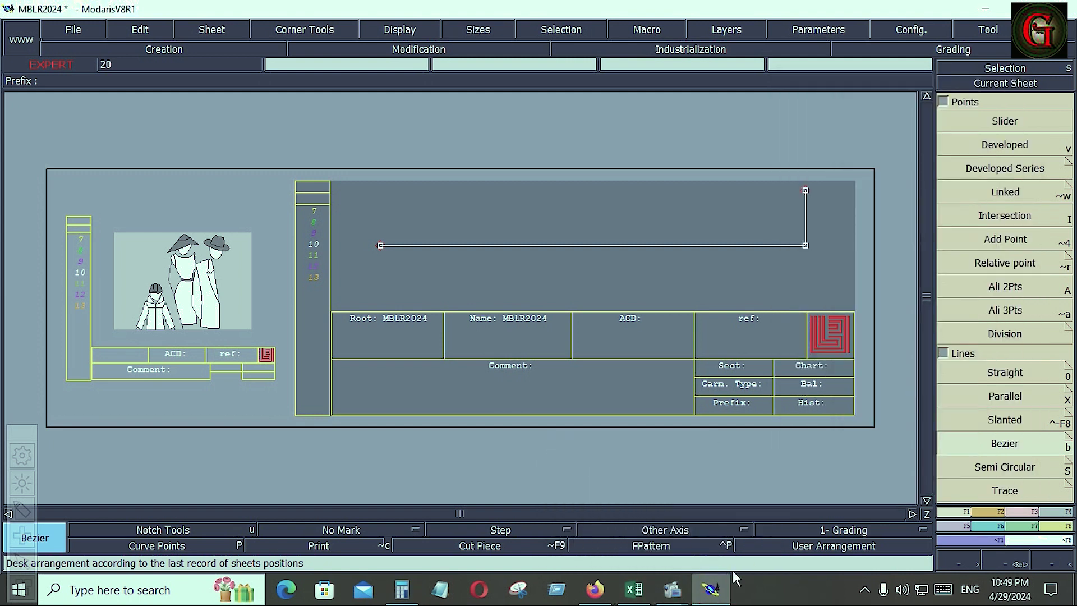
{"action": "left_click", "coordinate": [998, 399]}
{"action": "left_click", "coordinate": [738, 256]}
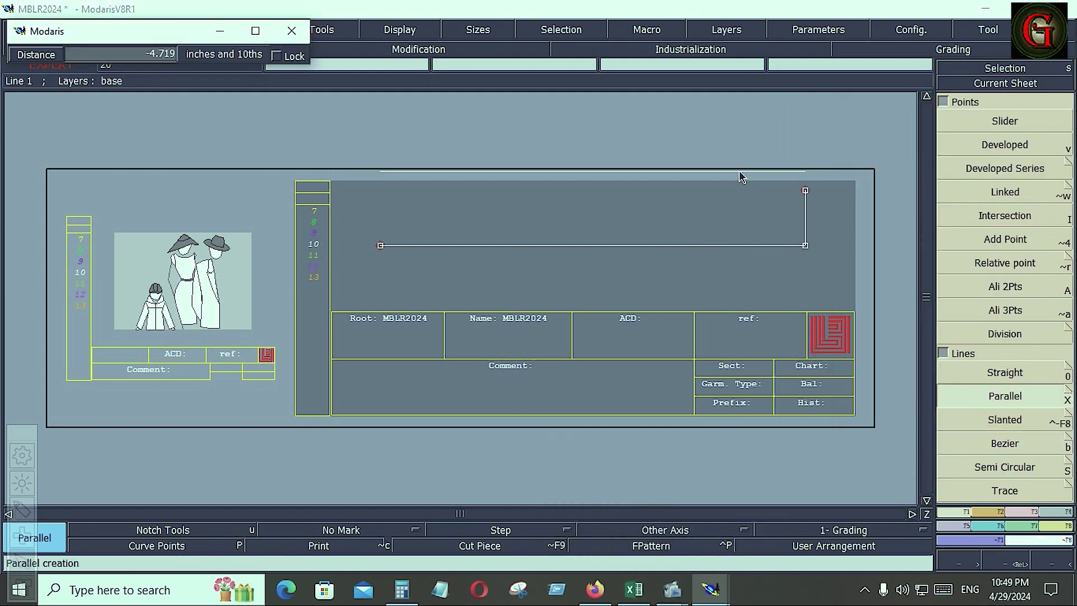
{"action": "key", "text": "Down"}
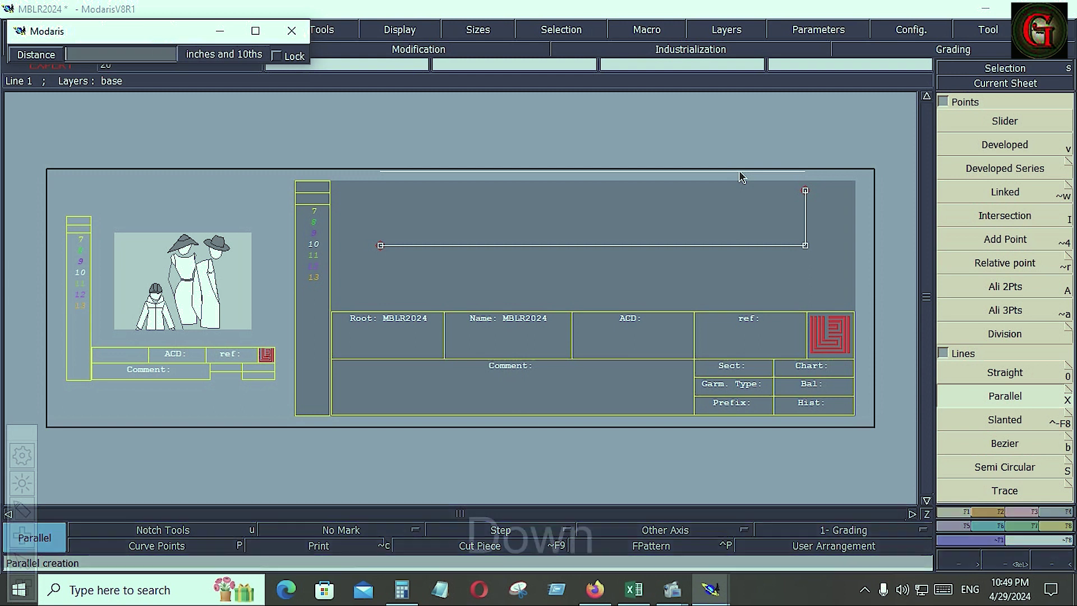
{"action": "type", "text": "-"}
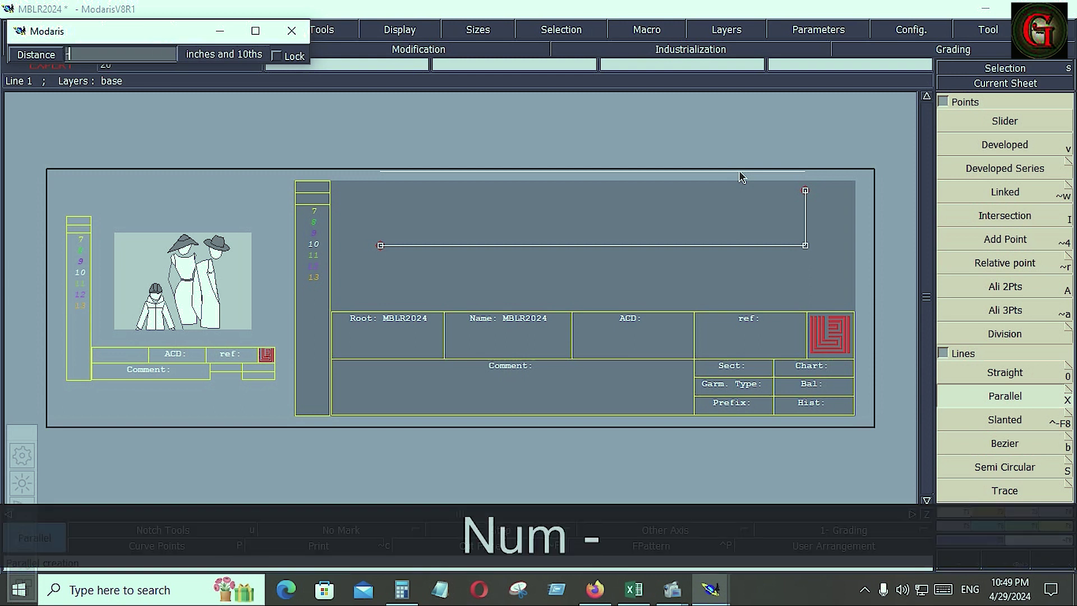
{"action": "type", "text": "7."}
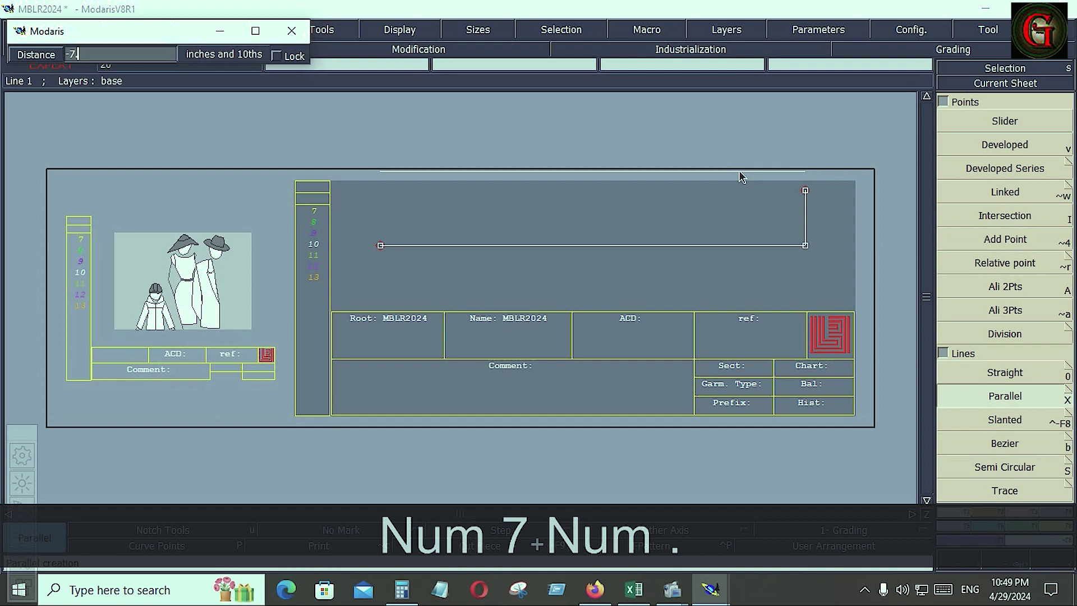
{"action": "type", "text": "875"}
{"action": "key", "text": "Return"}
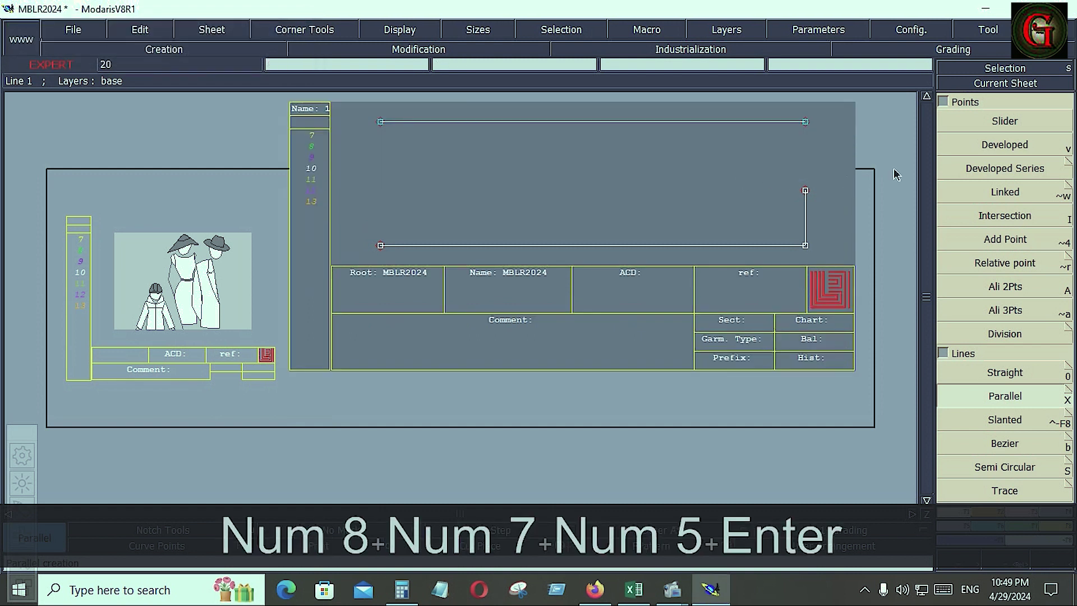
Check the shoulder slope in the Excel chart and place a developed point 2 inches from the parallel line's right end.
{"action": "left_click", "coordinate": [989, 145]}
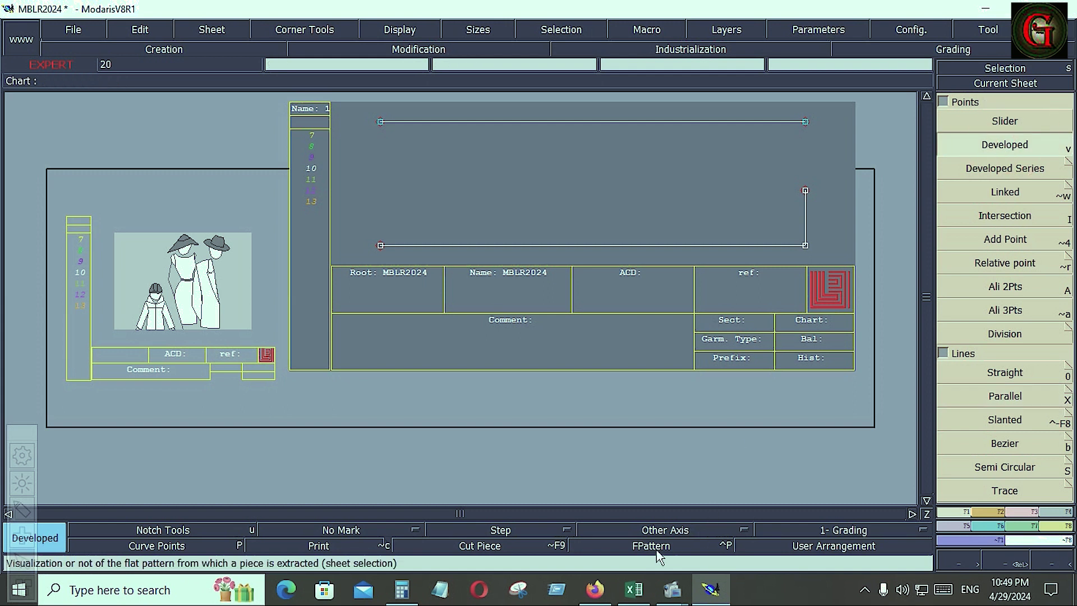
{"action": "left_click", "coordinate": [634, 589]}
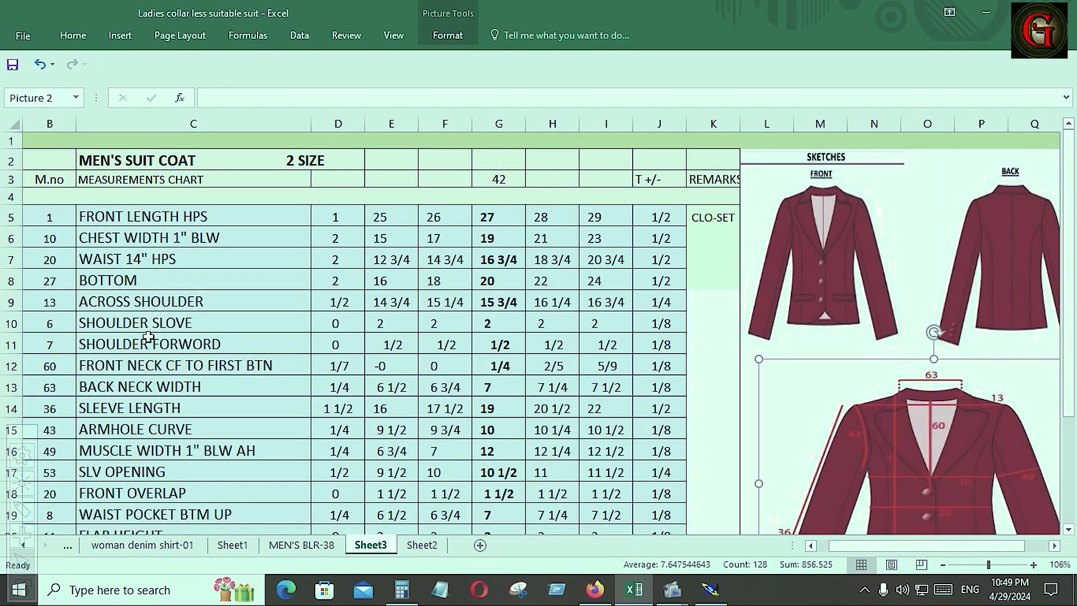
{"action": "left_click", "coordinate": [710, 589]}
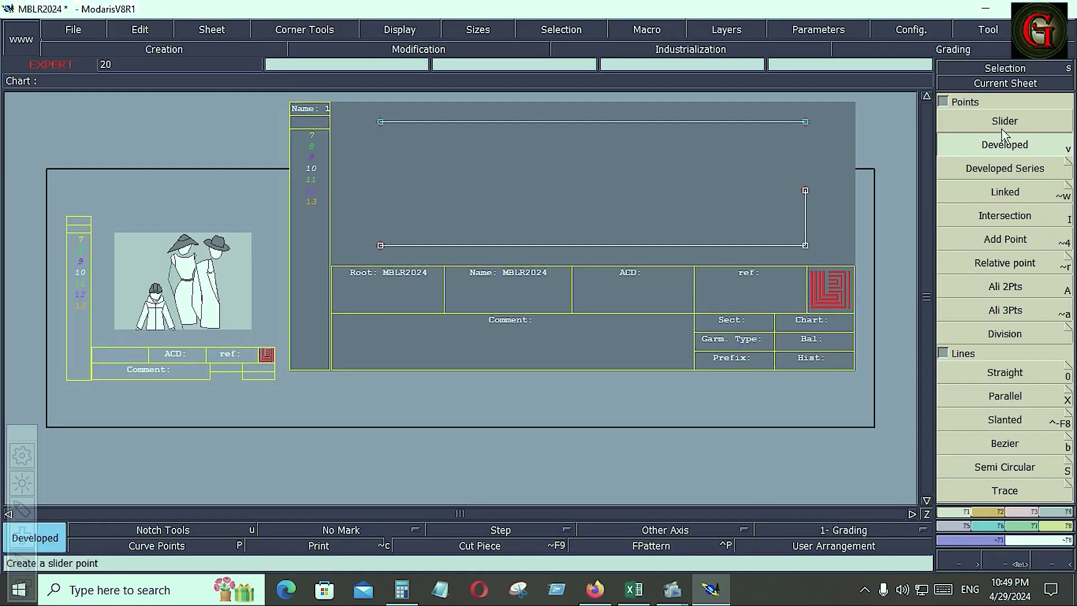
{"action": "left_click", "coordinate": [794, 122]}
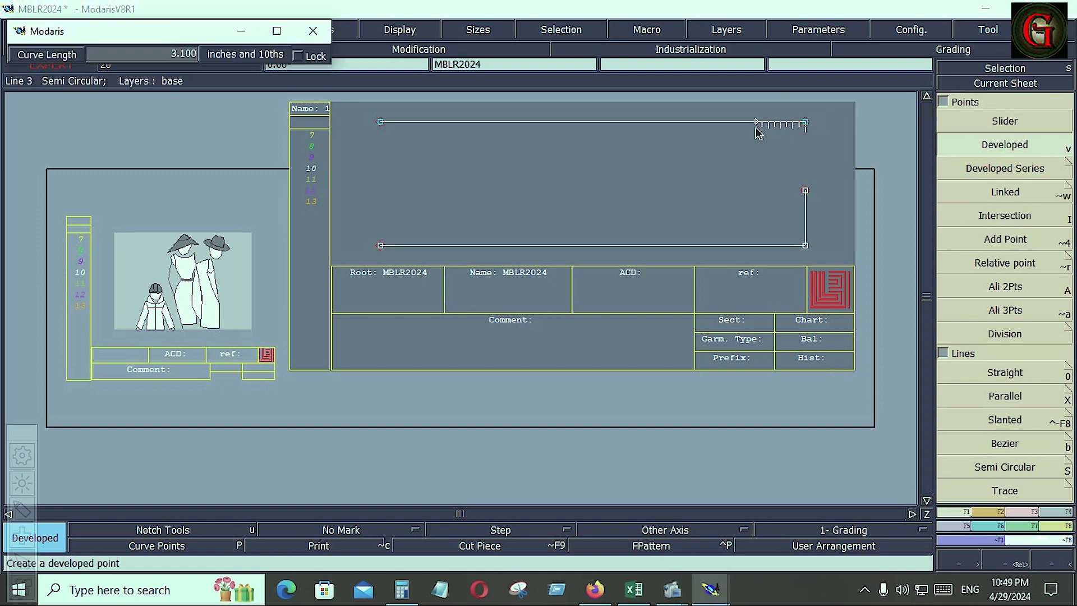
{"action": "key", "text": "Down"}
{"action": "type", "text": "2"}
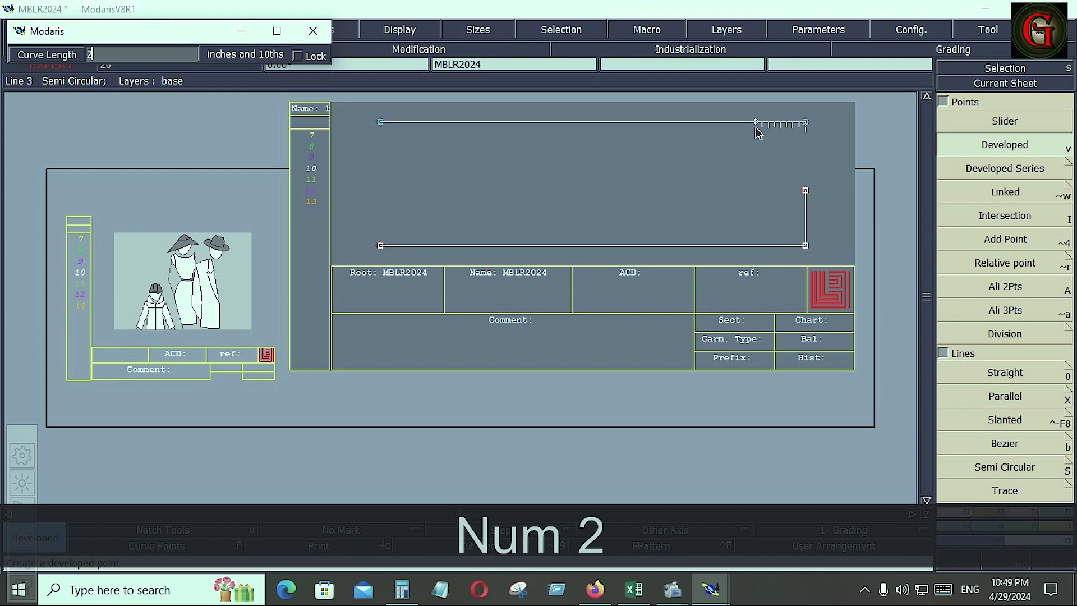
{"action": "key", "text": "Return"}
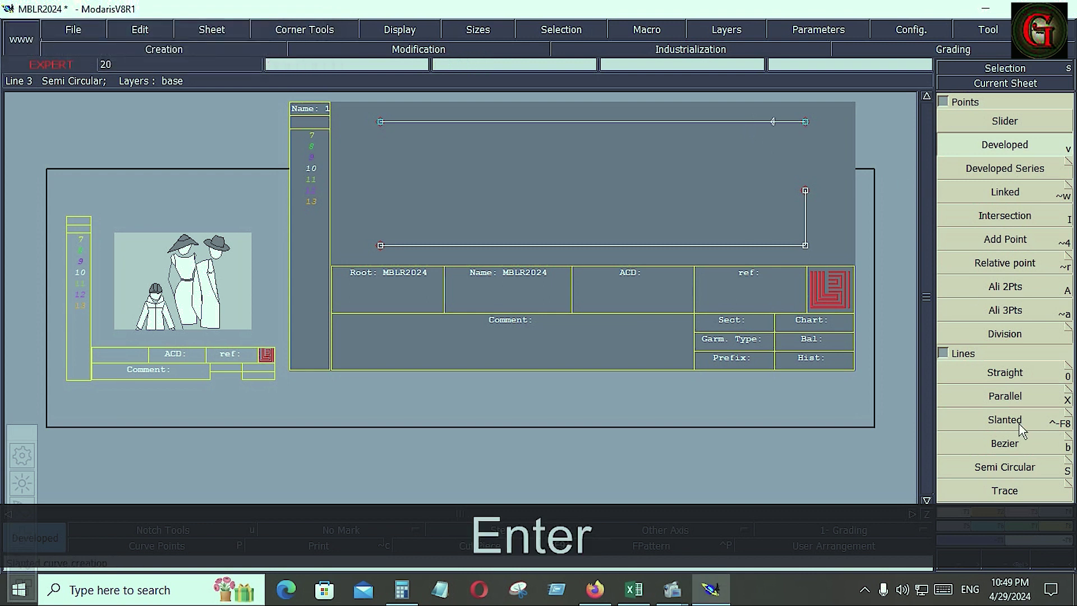
Draw a straight shoulder line from the upper end of the 3.5-inch neck line to the developed point, and bring up the modification tools.
{"action": "left_click", "coordinate": [1006, 445]}
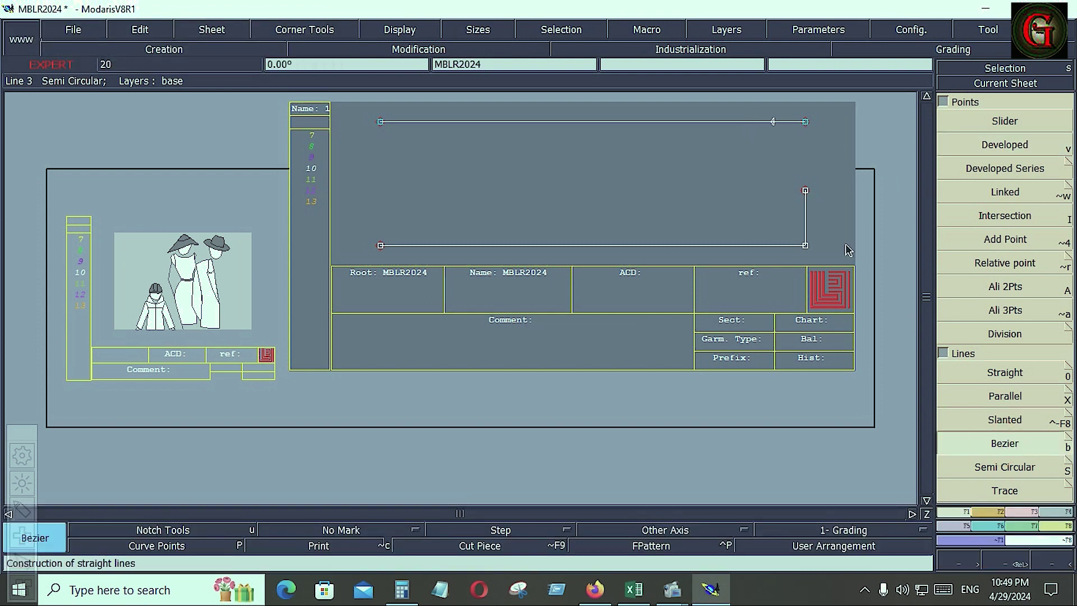
{"action": "left_click", "coordinate": [806, 192]}
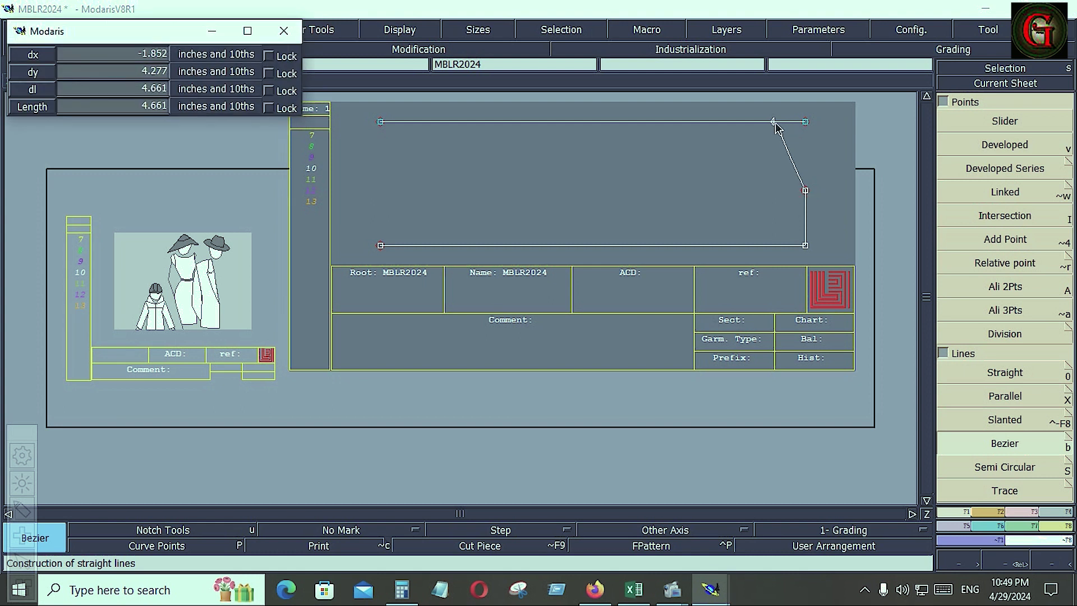
{"action": "left_click", "coordinate": [773, 123]}
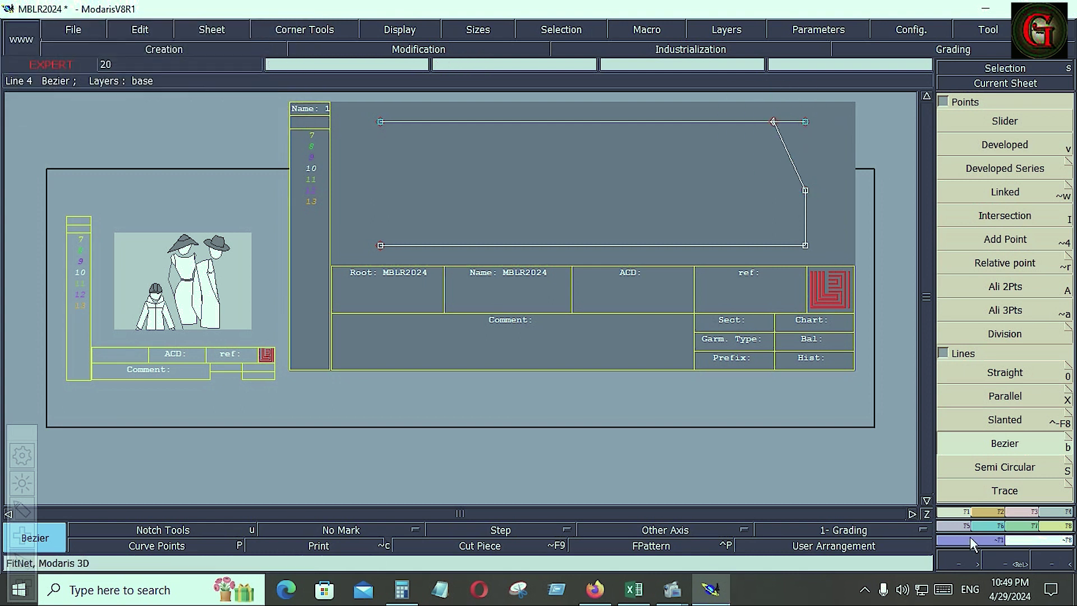
{"action": "left_click", "coordinate": [1022, 514]}
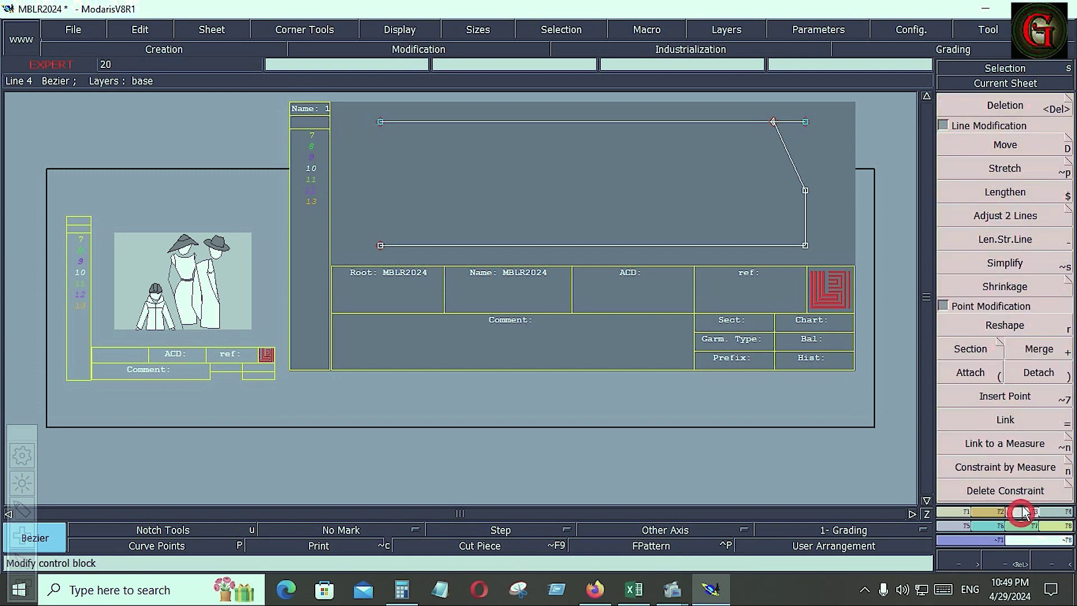
Insert the developed shoulder point into the upper parallel line, and create a parallel of the shoulder line at 0.5 inches.
{"action": "left_click", "coordinate": [1004, 396]}
{"action": "left_click", "coordinate": [773, 121]}
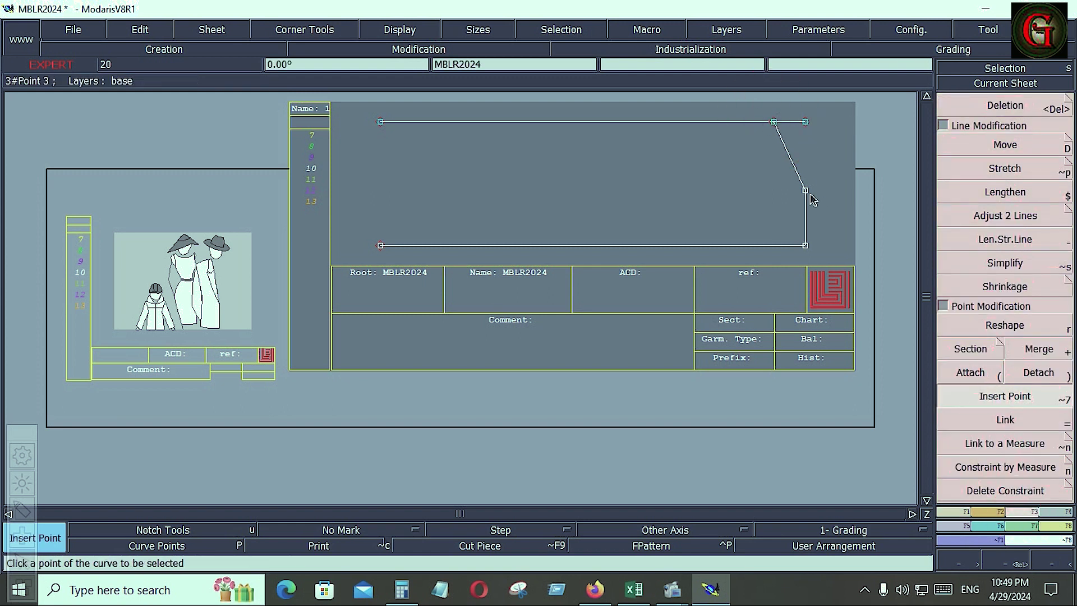
{"action": "left_click", "coordinate": [964, 512]}
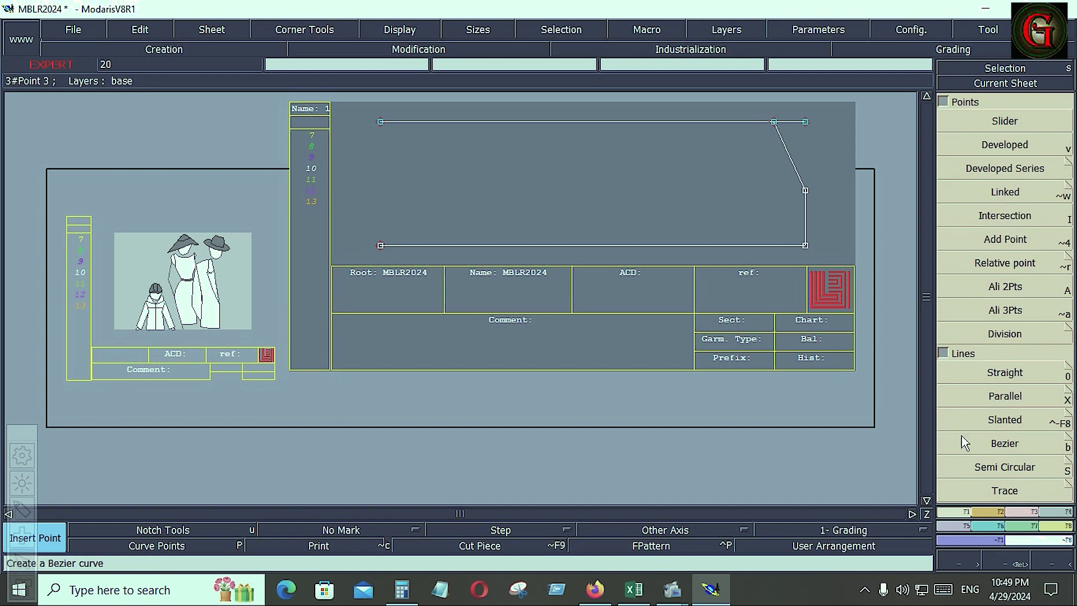
{"action": "left_click", "coordinate": [1003, 402]}
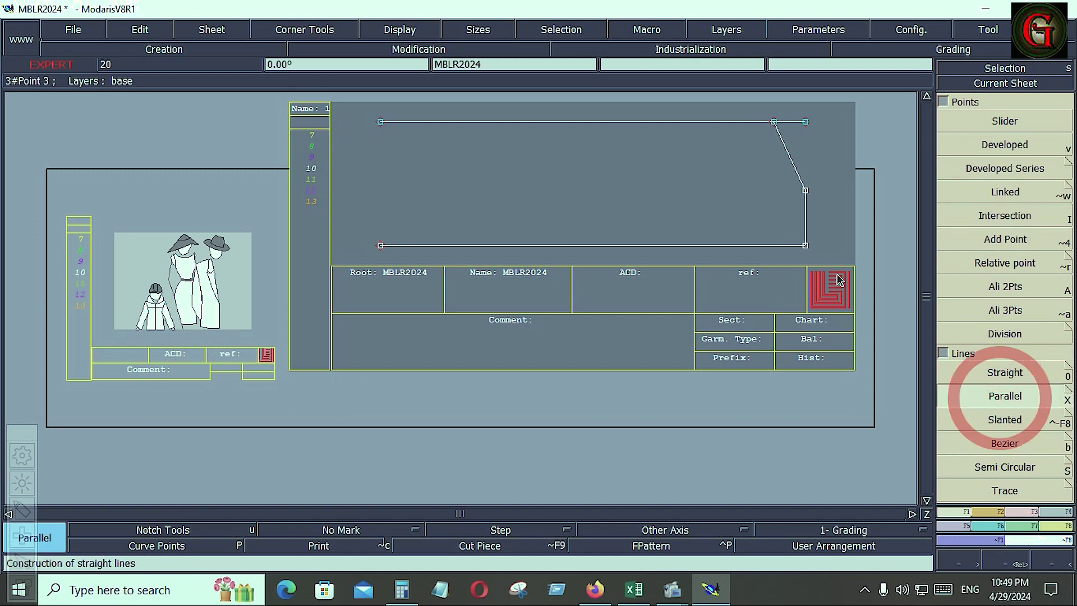
{"action": "left_click", "coordinate": [789, 161]}
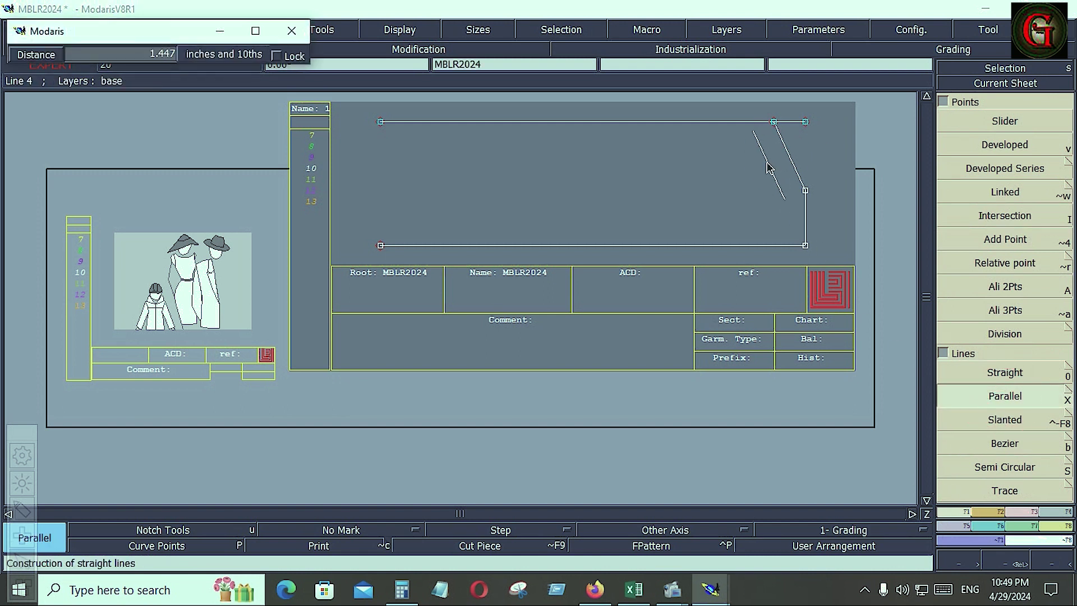
{"action": "key", "text": "Down"}
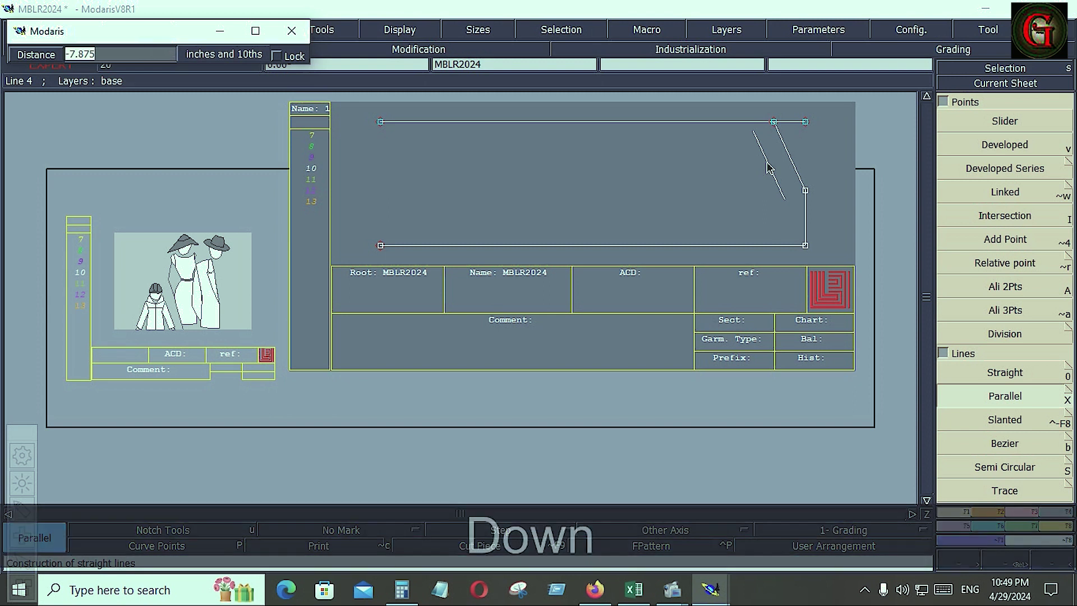
{"action": "type", "text": ".5"}
{"action": "key", "text": "Return"}
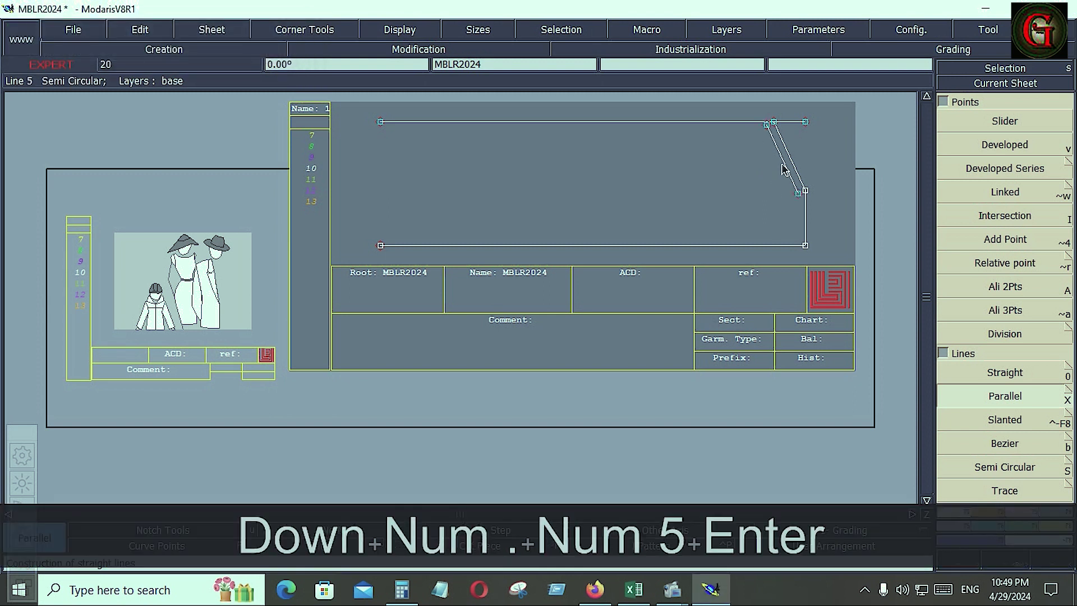
Create an outer parallel of the shoulder line at -0.5 inches and delete the inner 0.5-inch parallel.
{"action": "left_click", "coordinate": [793, 164]}
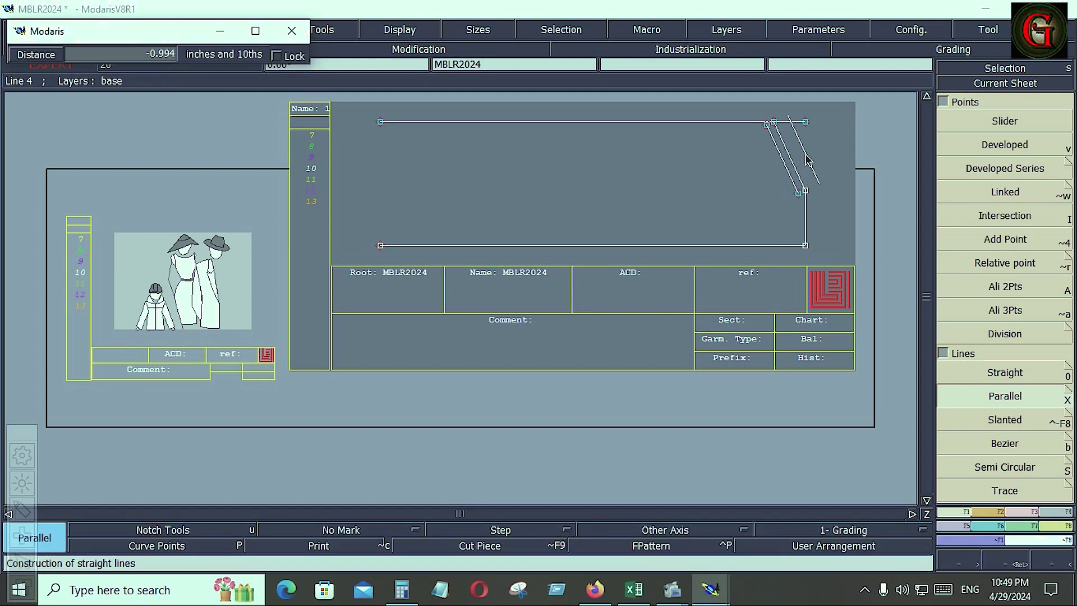
{"action": "key", "text": "Down"}
{"action": "type", "text": "-.5"}
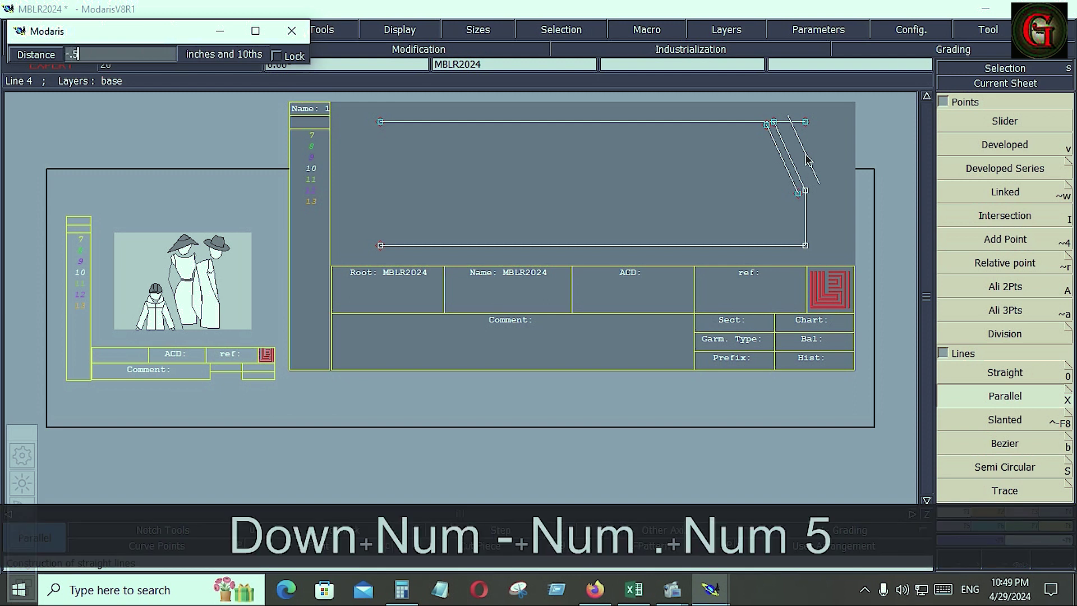
{"action": "key", "text": "Return"}
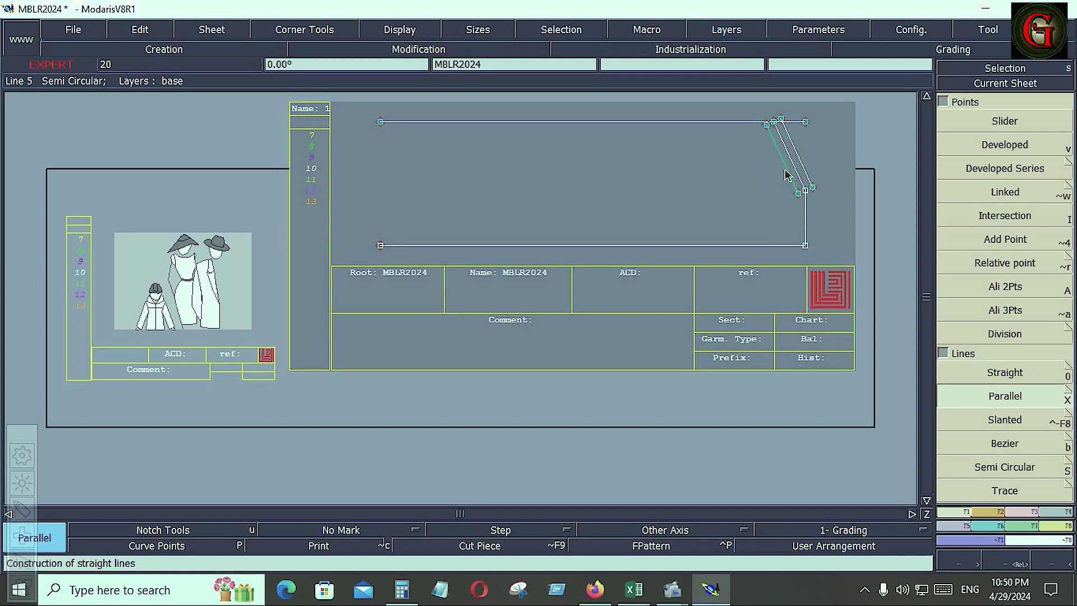
{"action": "key", "text": "Delete"}
{"action": "left_click", "coordinate": [788, 176]}
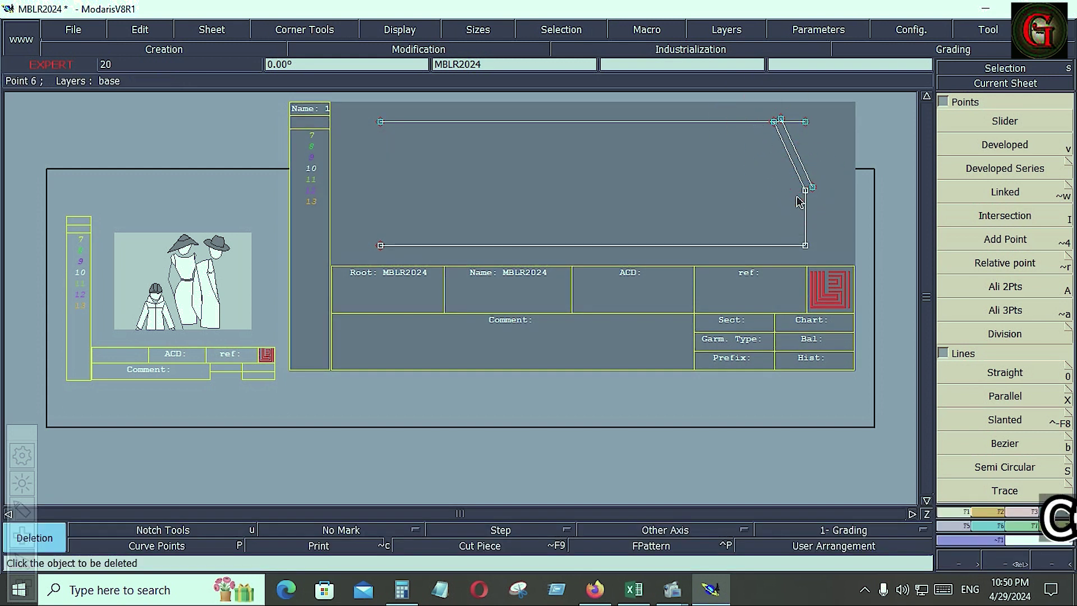
Place a developed point on the 27-inch length line, 0.625 inches from its corner with the neck line.
{"action": "key", "text": "Return"}
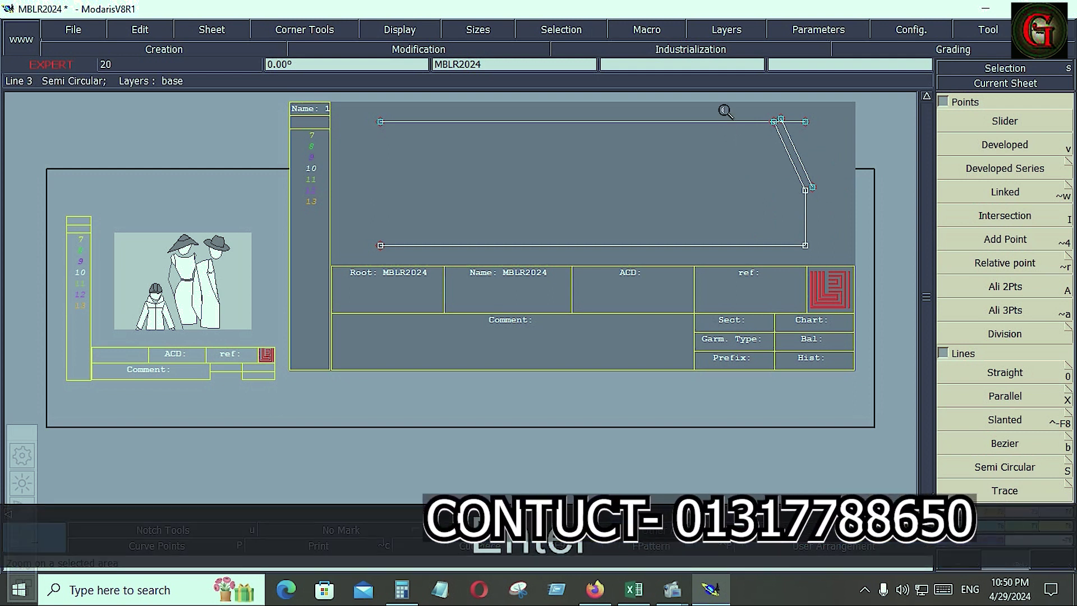
{"action": "left_click_drag", "start_coordinate": [723, 105], "coordinate": [832, 262]}
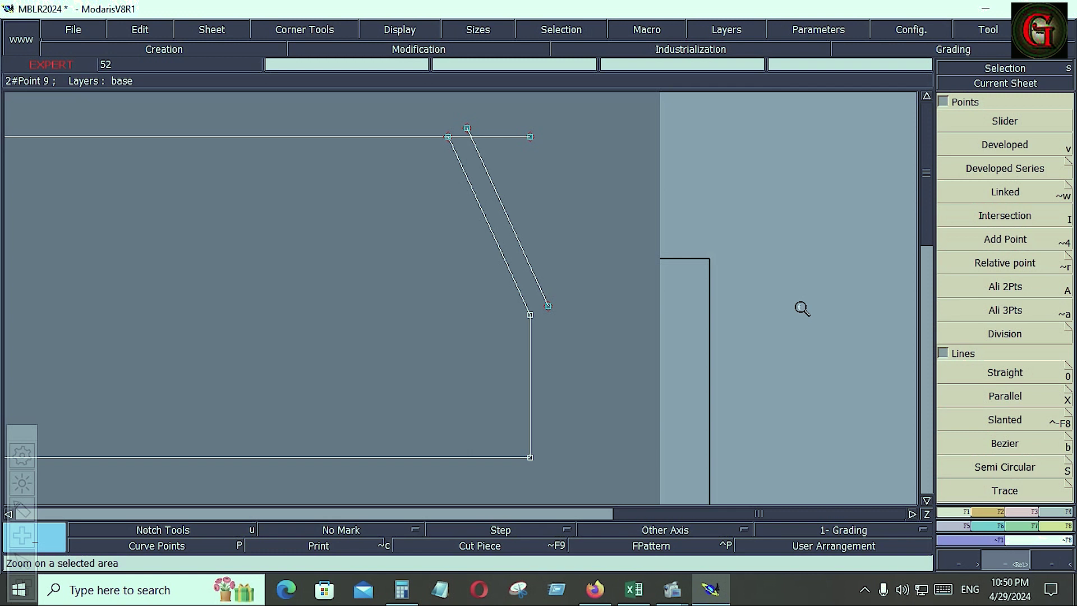
{"action": "left_click", "coordinate": [1010, 147]}
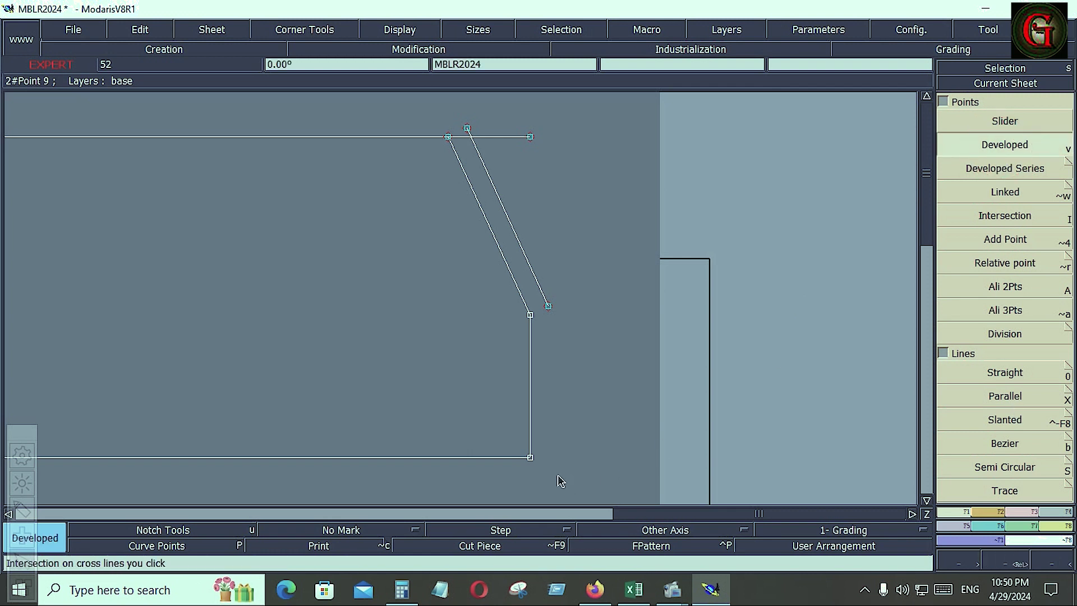
{"action": "left_click", "coordinate": [531, 459]}
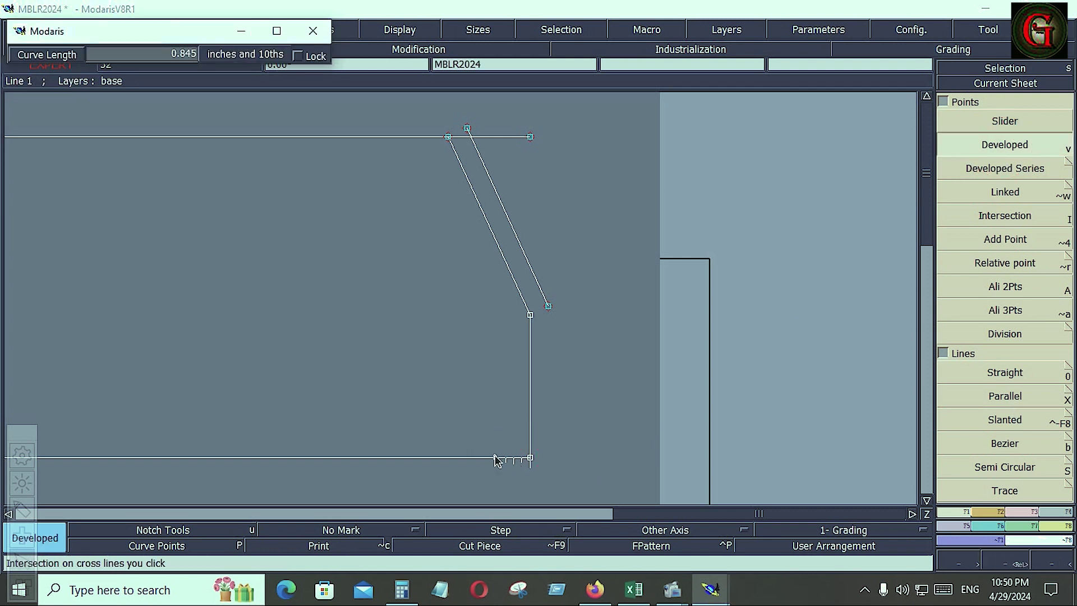
{"action": "key", "text": "Down"}
{"action": "type", "text": ".6"}
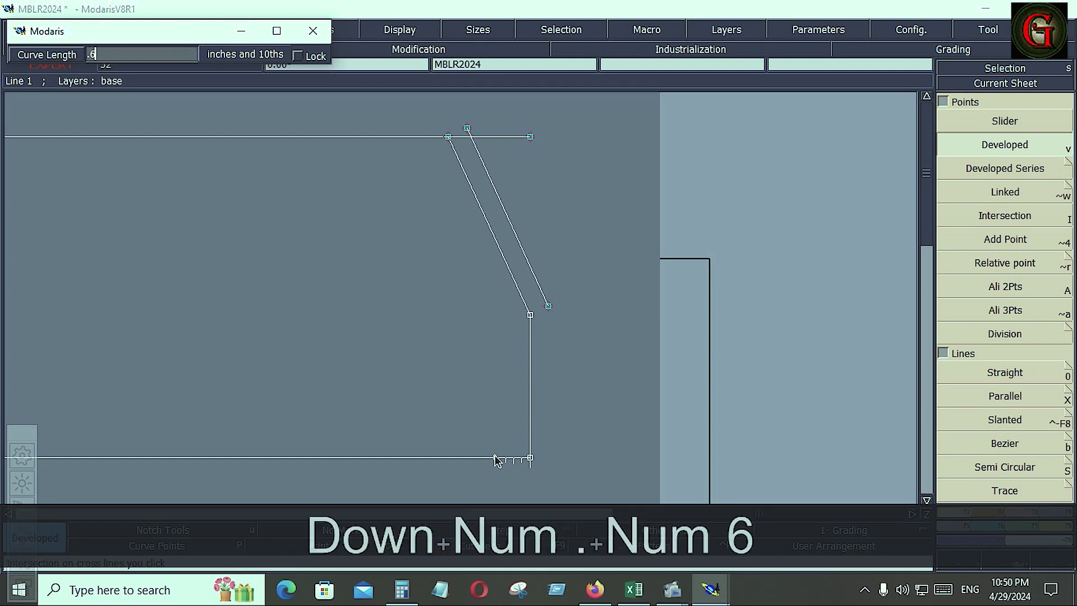
{"action": "type", "text": "25"}
{"action": "key", "text": "Return"}
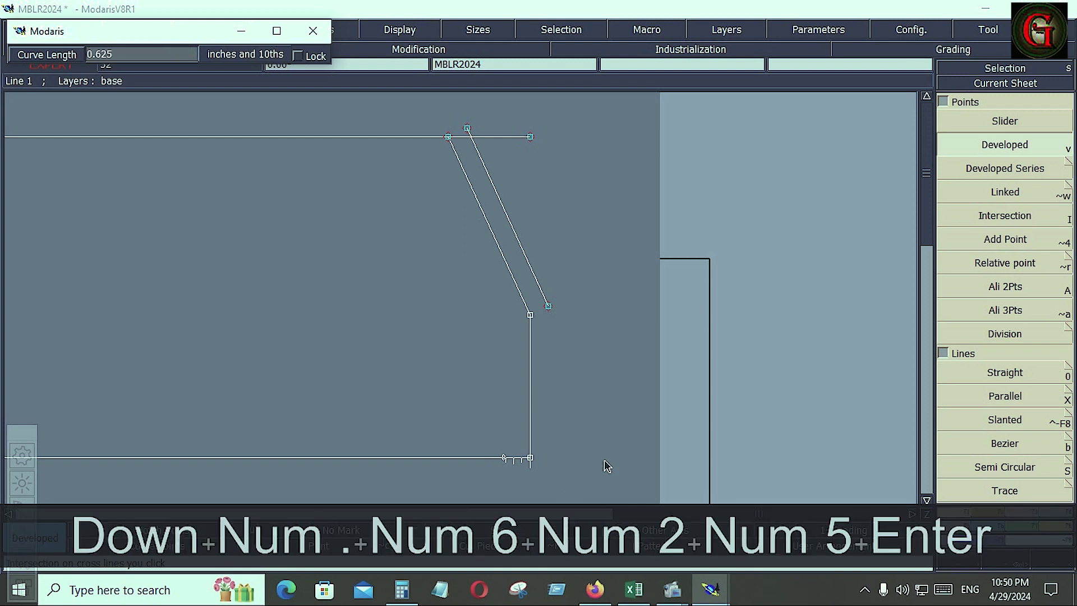
Check the suit coat measurement chart in Excel, return to Modaris and insert the developed point into the length line.
{"action": "left_click", "coordinate": [634, 589]}
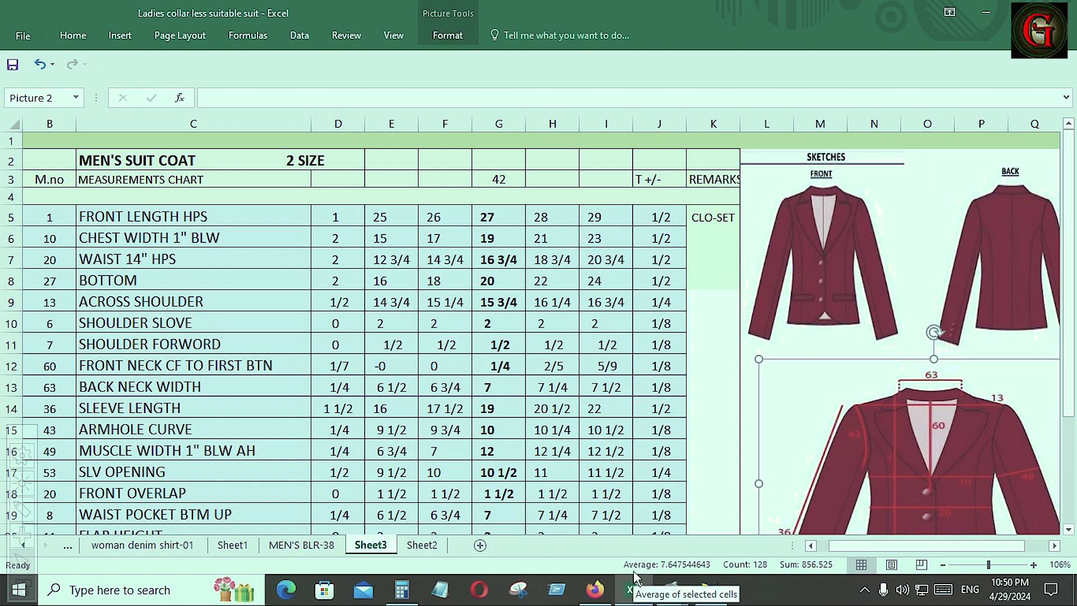
{"action": "left_click", "coordinate": [712, 592]}
{"action": "key", "text": "b"}
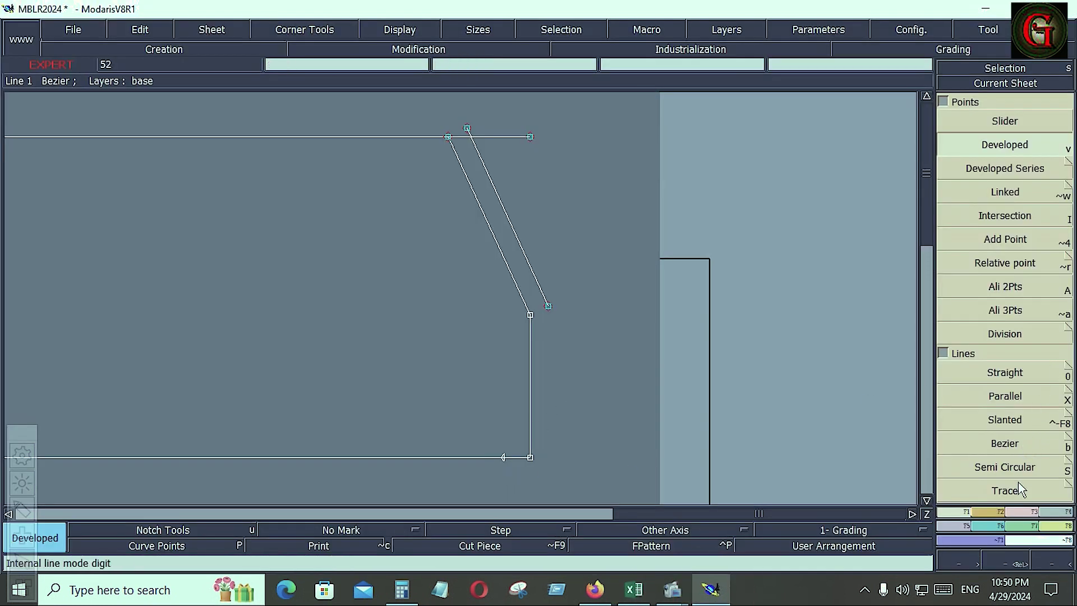
{"action": "key", "text": "alt+7"}
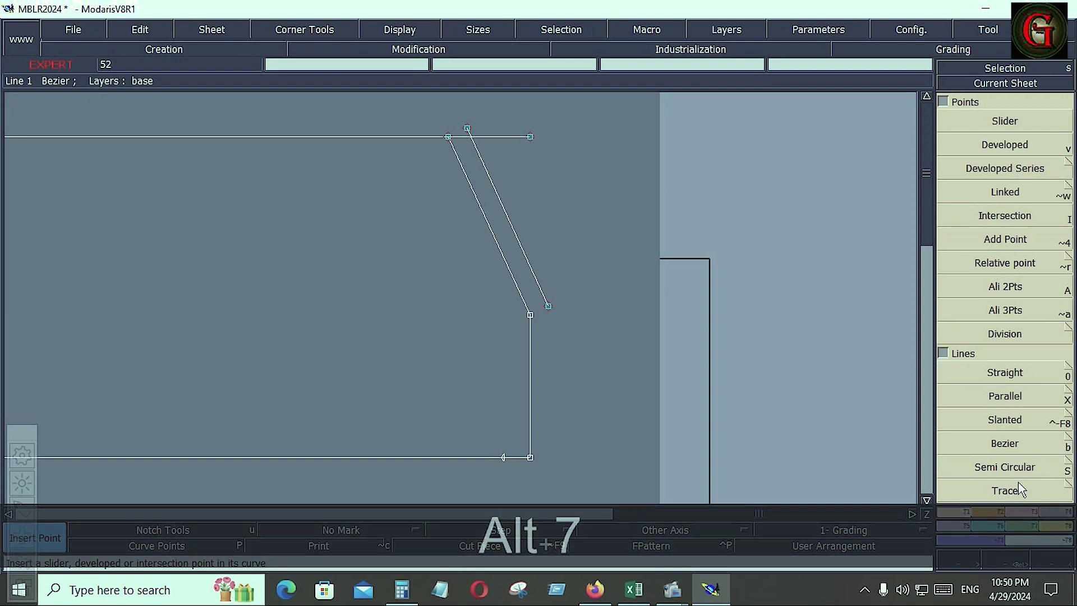
{"action": "left_click", "coordinate": [507, 457]}
Draw a Bezier line from the 0.625-inch point to the neck line's upper end, and another to the outer shoulder parallel's lower end.
{"action": "left_click", "coordinate": [1004, 443]}
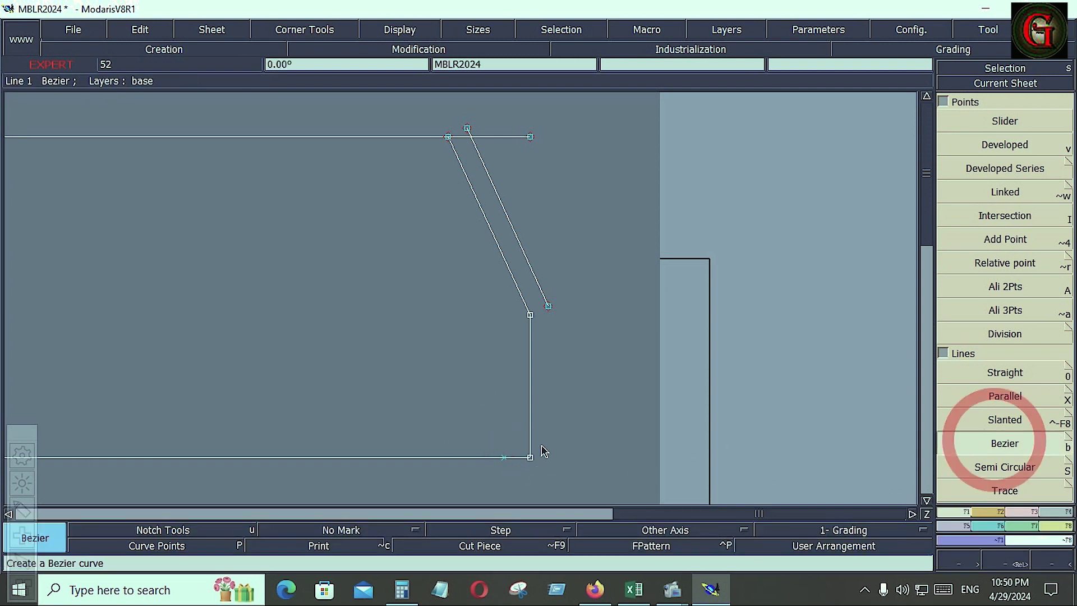
{"action": "left_click", "coordinate": [505, 456]}
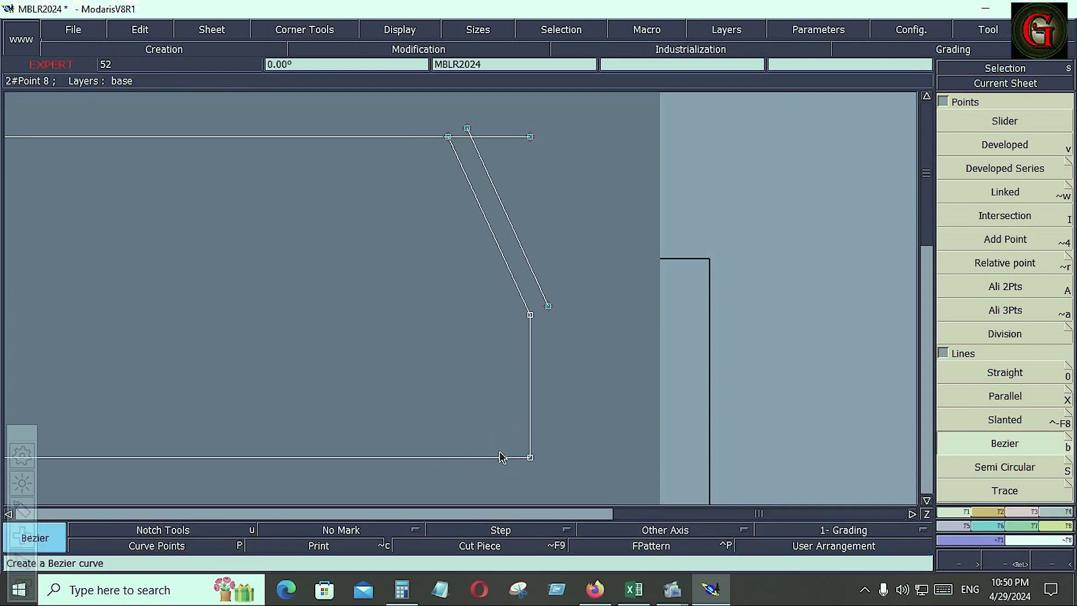
{"action": "left_click", "coordinate": [531, 317]}
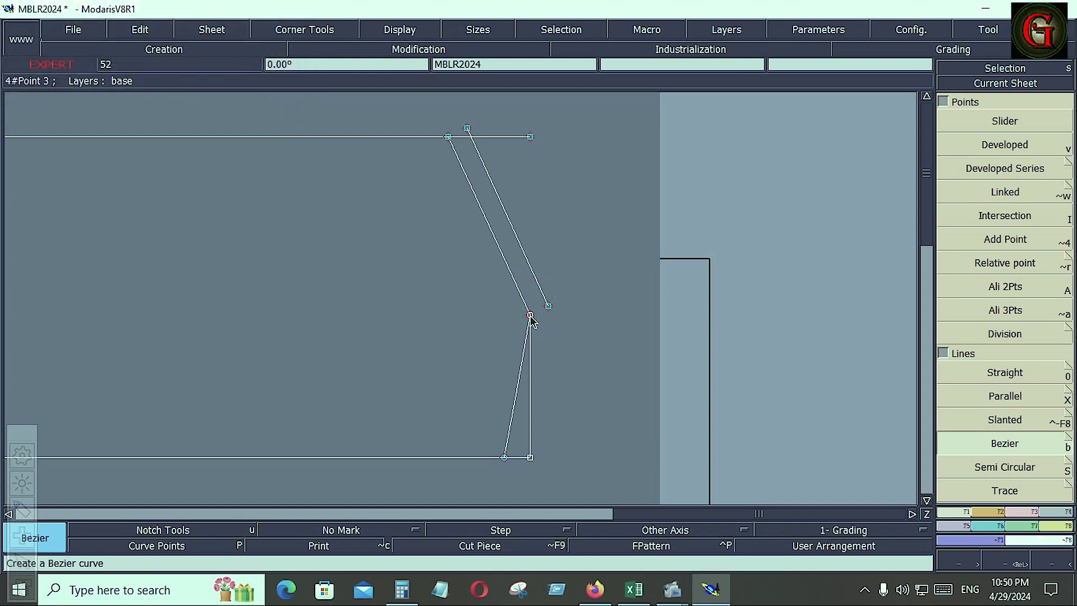
{"action": "left_click", "coordinate": [531, 317]}
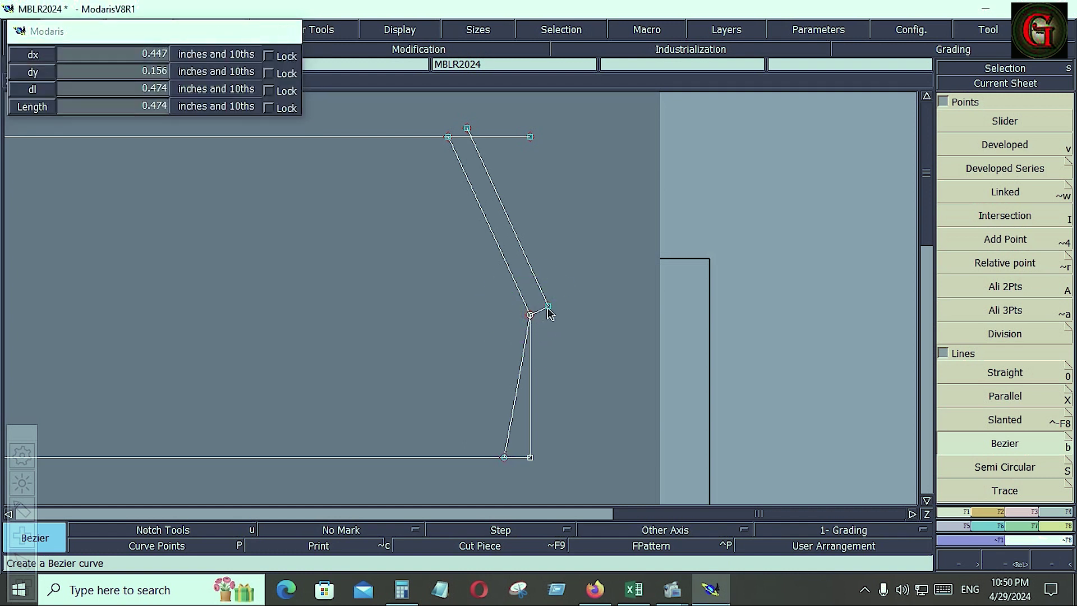
{"action": "left_click", "coordinate": [548, 307]}
{"action": "key", "text": "Return"}
Turn on the display of handles for the neck Bezier curves.
{"action": "left_click_drag", "start_coordinate": [451, 284], "coordinate": [566, 478]}
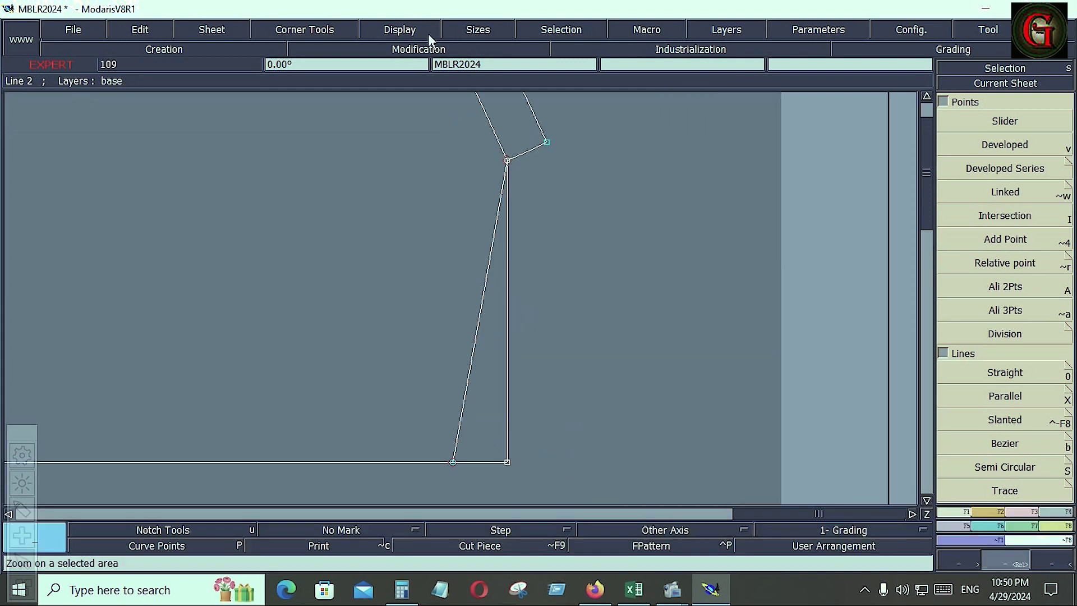
{"action": "left_click", "coordinate": [400, 31]}
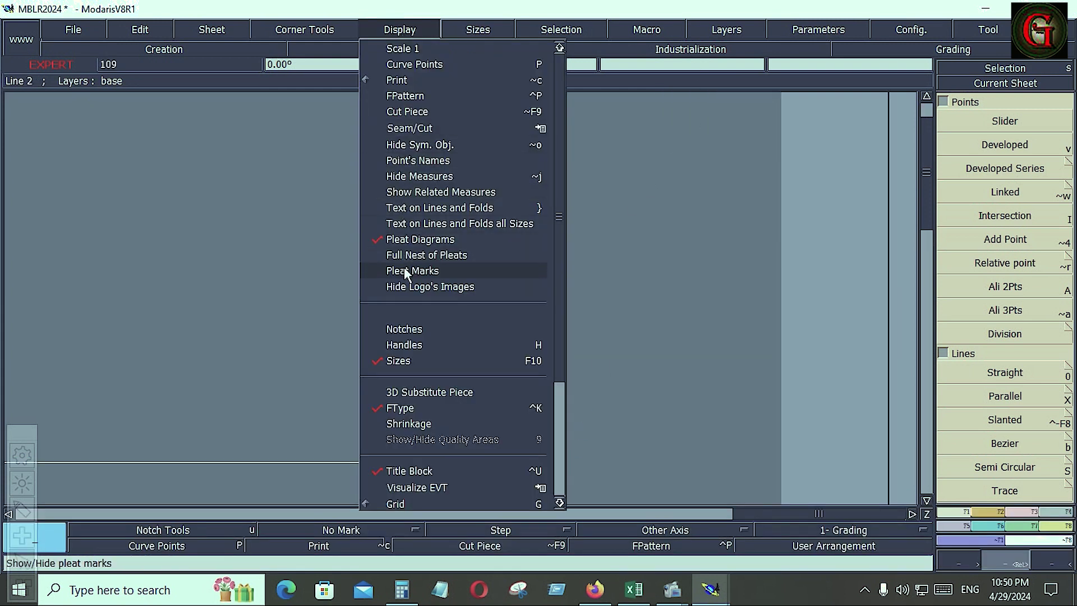
{"action": "left_click", "coordinate": [420, 343]}
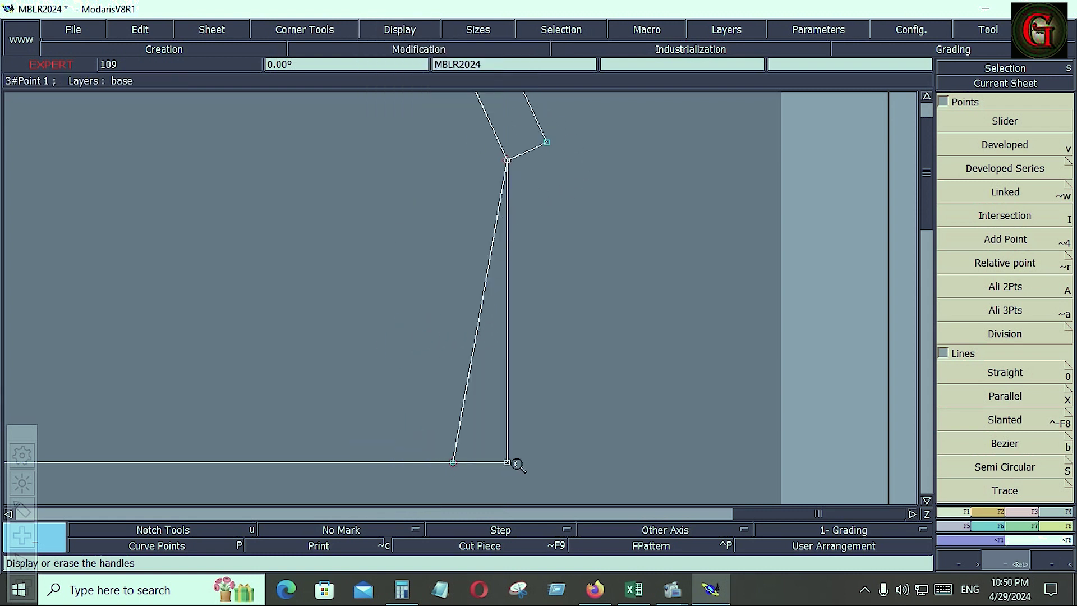
Reshape the Bezier line between the length line and the shoulder neck point into an inward-curving neckline.
{"action": "left_click", "coordinate": [1024, 512]}
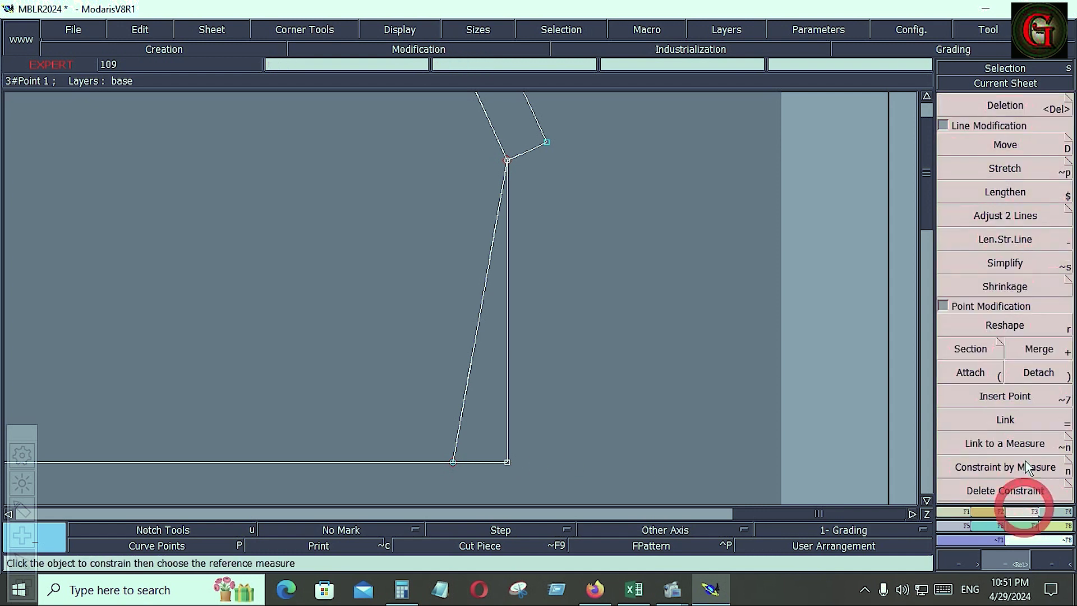
{"action": "left_click", "coordinate": [1014, 325]}
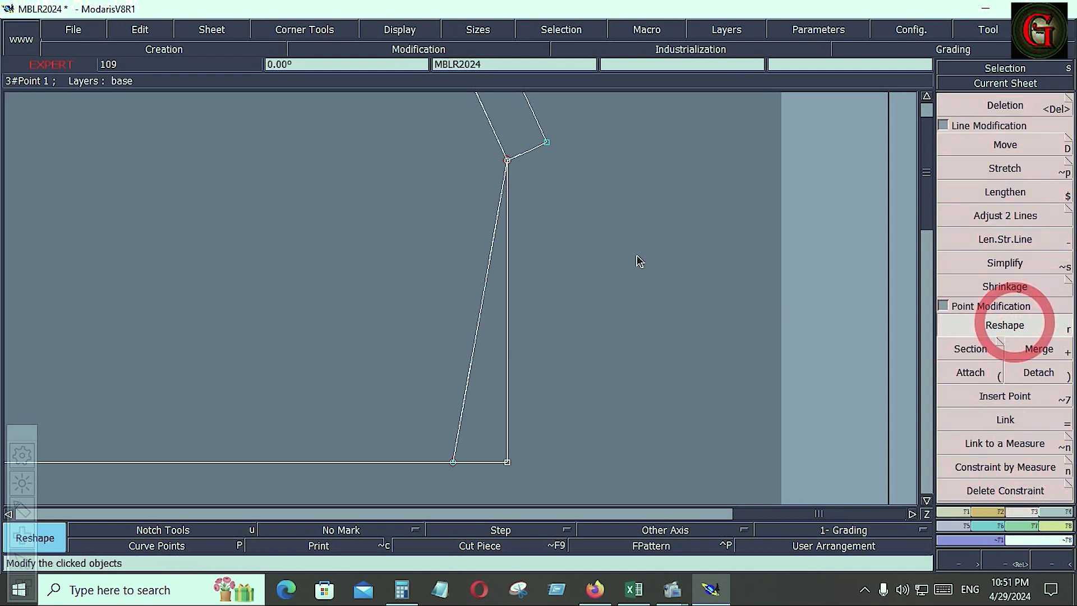
{"action": "left_click", "coordinate": [471, 379]}
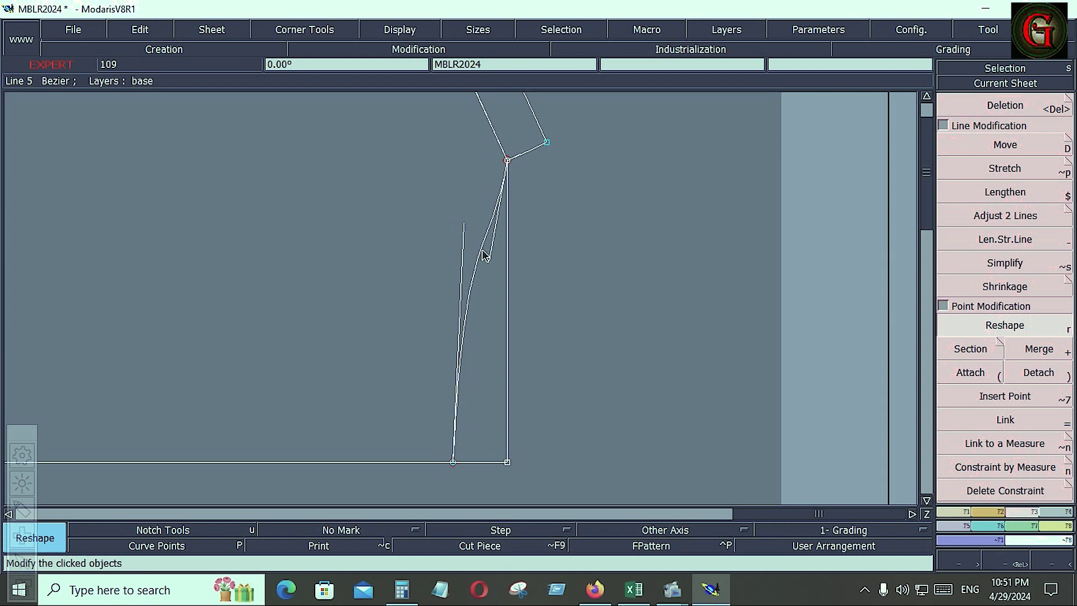
{"action": "left_click", "coordinate": [472, 188]}
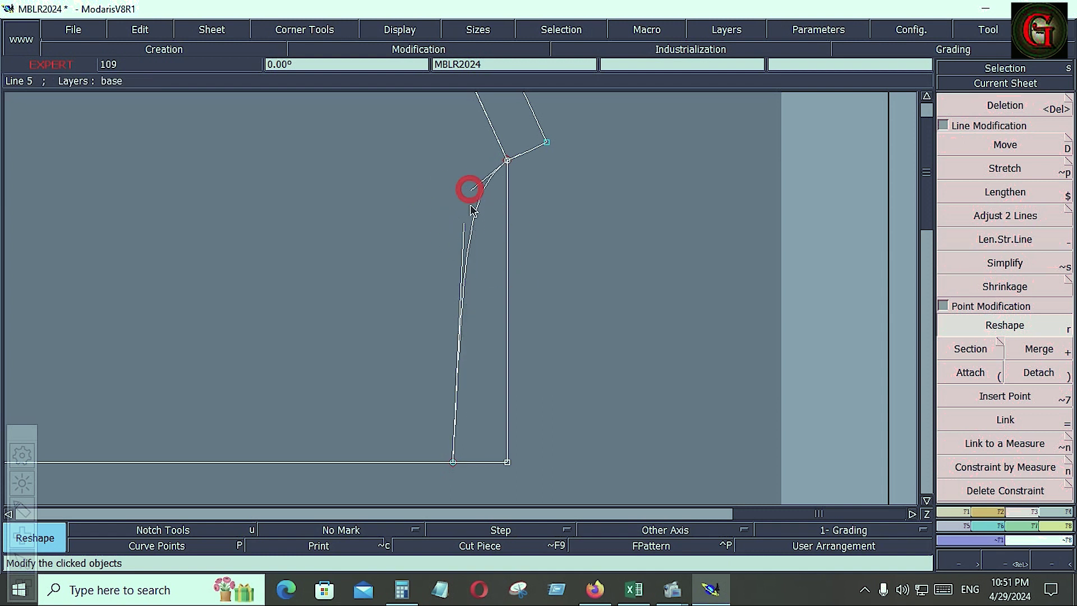
{"action": "left_click", "coordinate": [463, 240]}
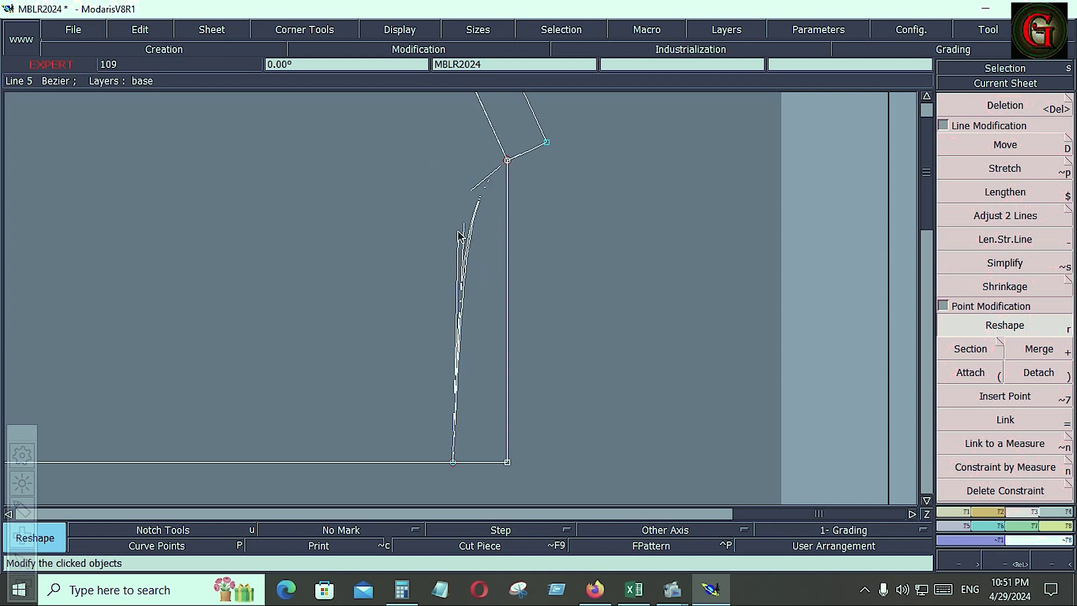
{"action": "left_click", "coordinate": [458, 230]}
{"action": "left_click", "coordinate": [477, 185]}
{"action": "left_click", "coordinate": [465, 210]}
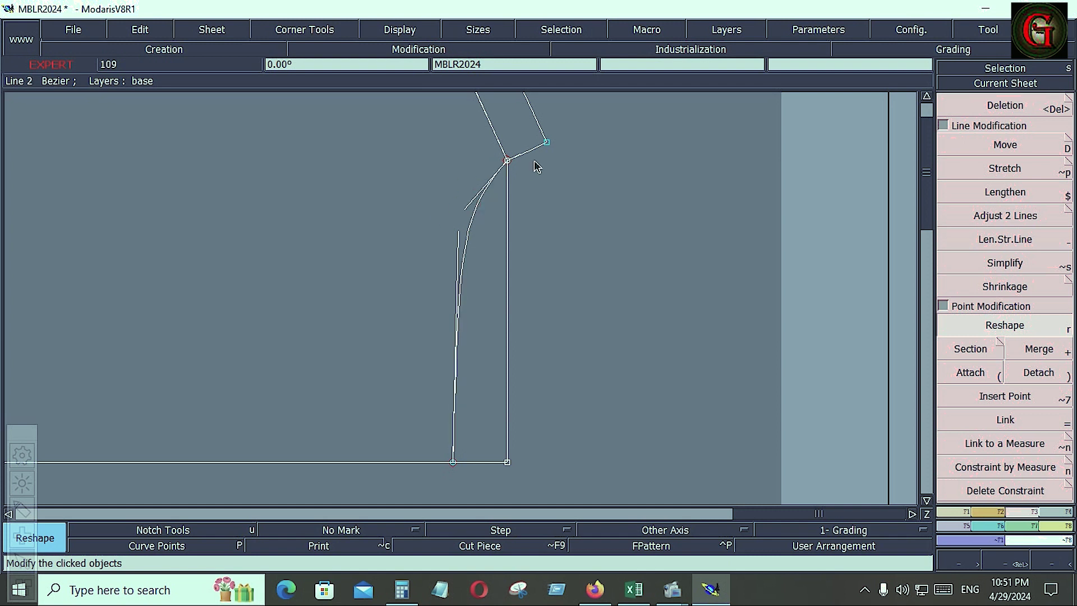
Reshape the short Bezier line between the shoulder neck point and the outer shoulder parallel's lower end into a nearly straight, smooth continuation of the neckline.
{"action": "left_click", "coordinate": [524, 153]}
{"action": "left_click", "coordinate": [522, 152]}
{"action": "left_click", "coordinate": [540, 150]}
{"action": "left_click", "coordinate": [459, 208]}
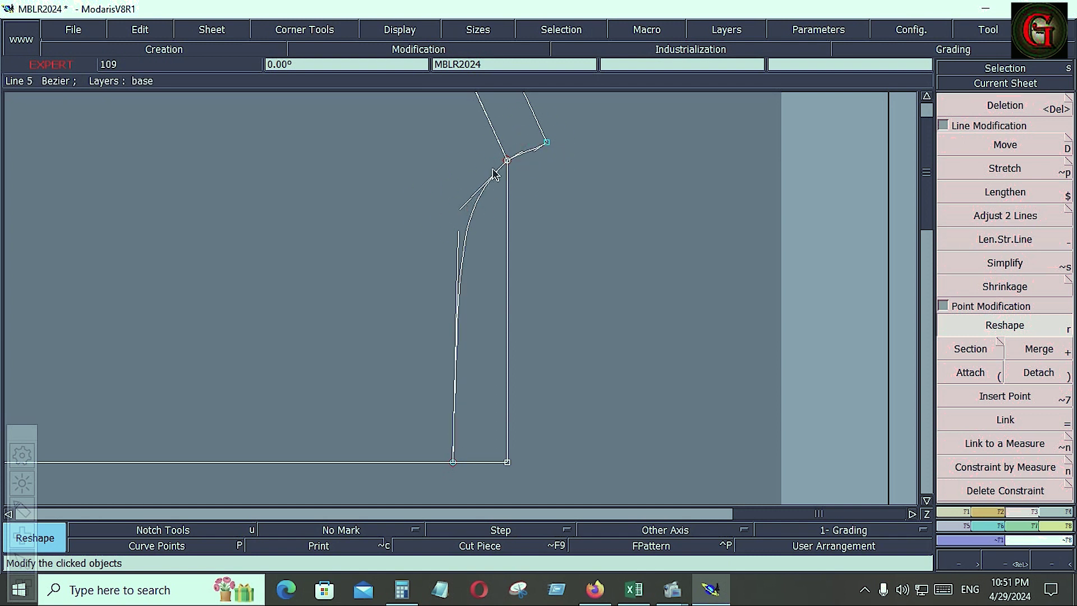
{"action": "key", "text": "Return"}
{"action": "left_click_drag", "start_coordinate": [449, 111], "coordinate": [560, 229]}
{"action": "left_click", "coordinate": [1000, 330]}
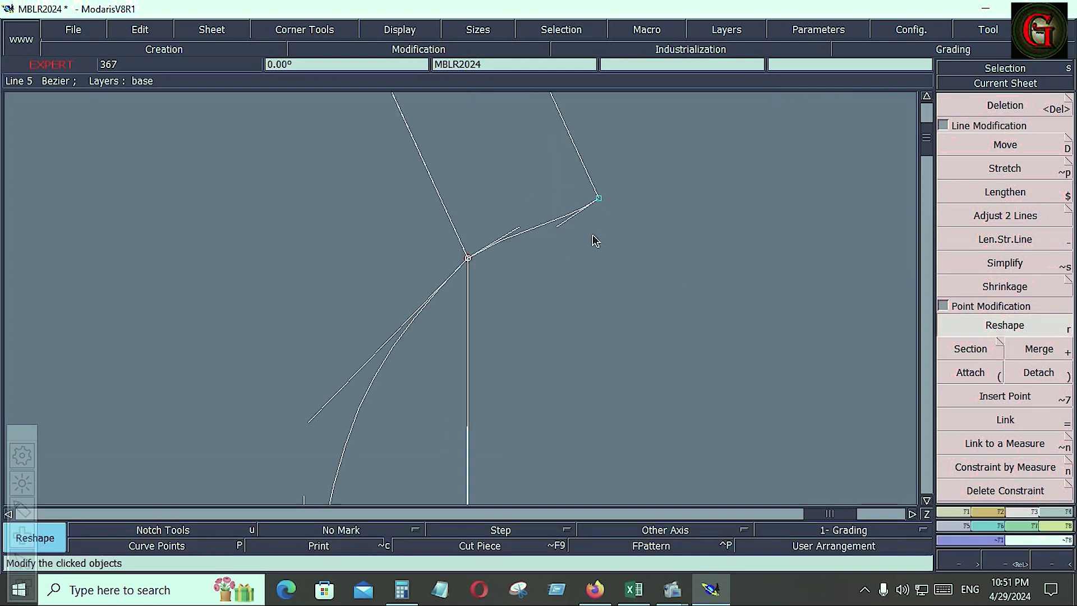
{"action": "left_click", "coordinate": [507, 235]}
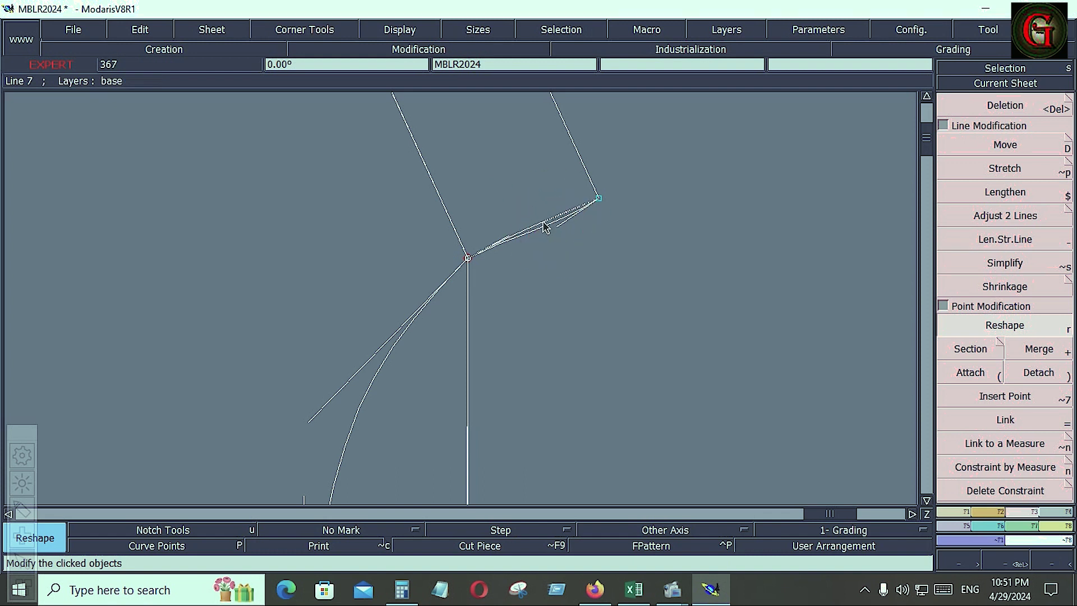
{"action": "left_click", "coordinate": [542, 223]}
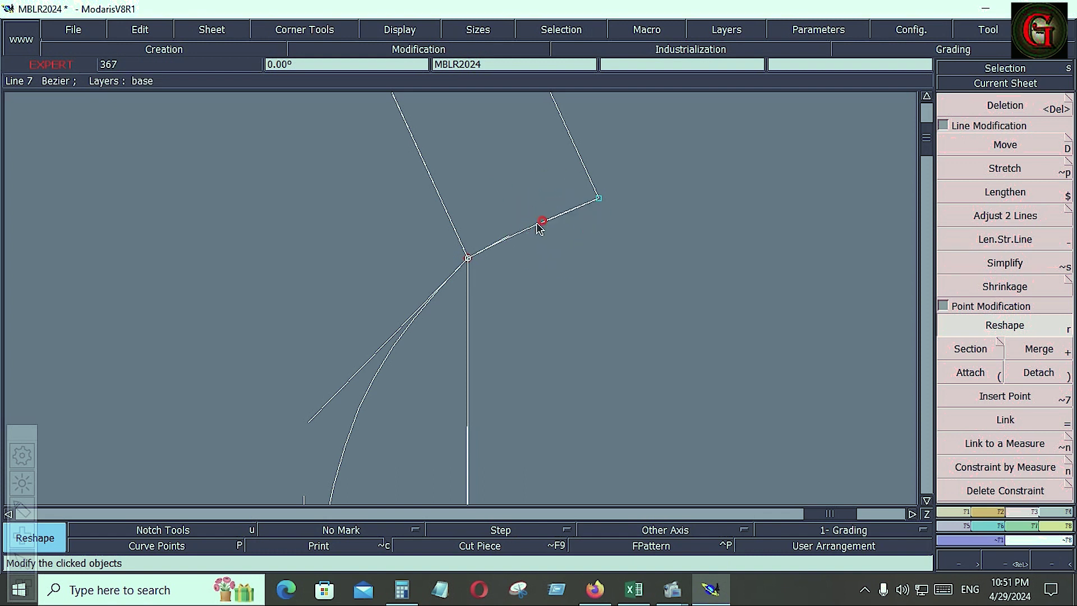
Move the upper handle of the back neckline curve slightly outward so it flows smoothly into the short shoulder line.
{"action": "left_click", "coordinate": [315, 420]}
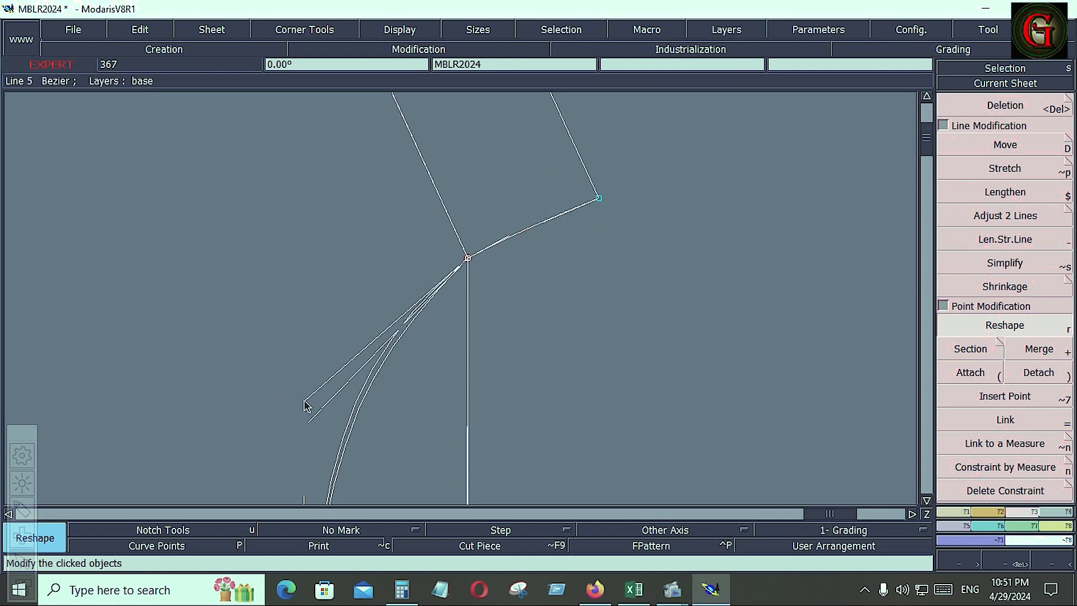
{"action": "left_click", "coordinate": [306, 400]}
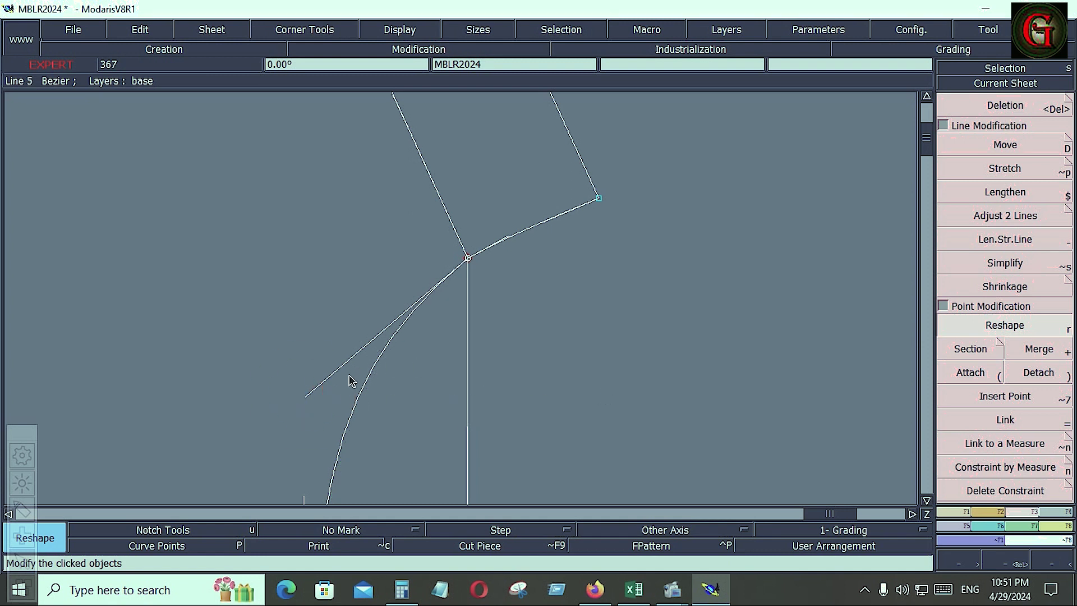
{"action": "left_click", "coordinate": [305, 393]}
{"action": "left_click", "coordinate": [302, 387]}
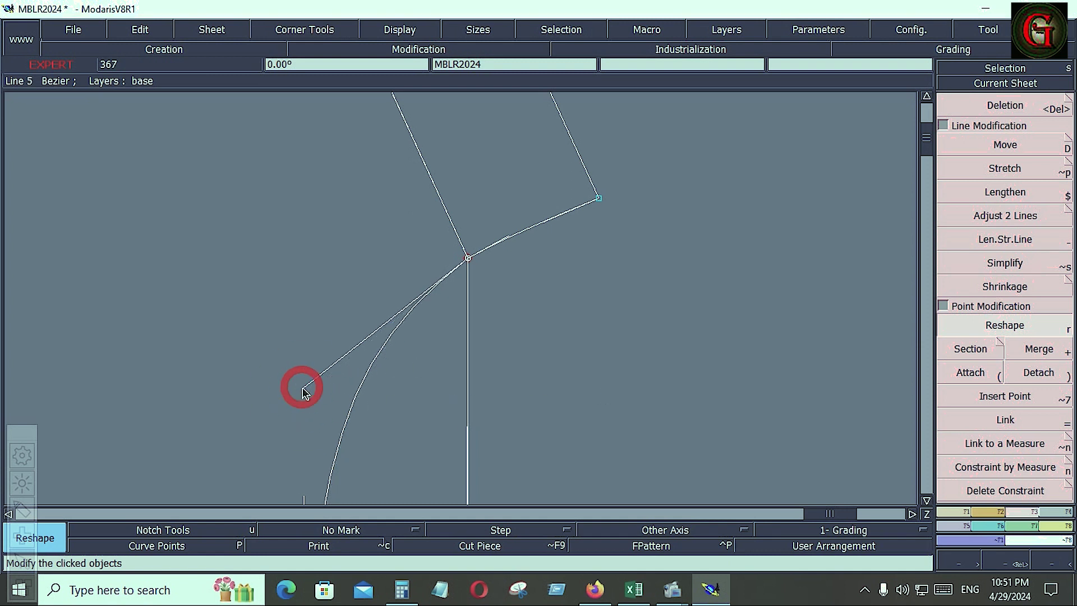
{"action": "key", "text": "Home"}
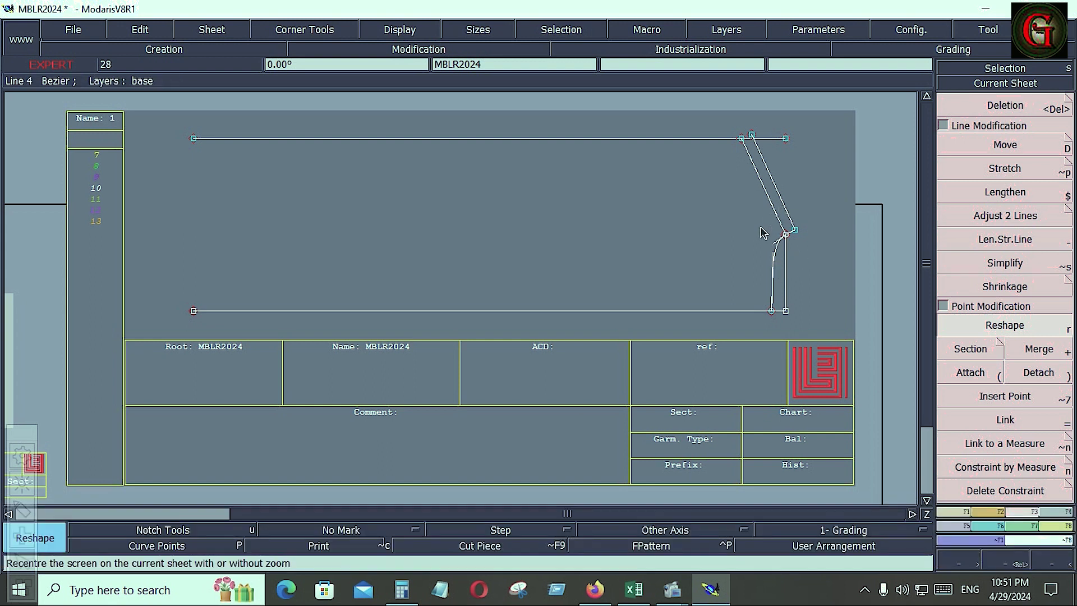
{"action": "key", "text": "Return"}
{"action": "left_click_drag", "start_coordinate": [750, 215], "coordinate": [815, 329]}
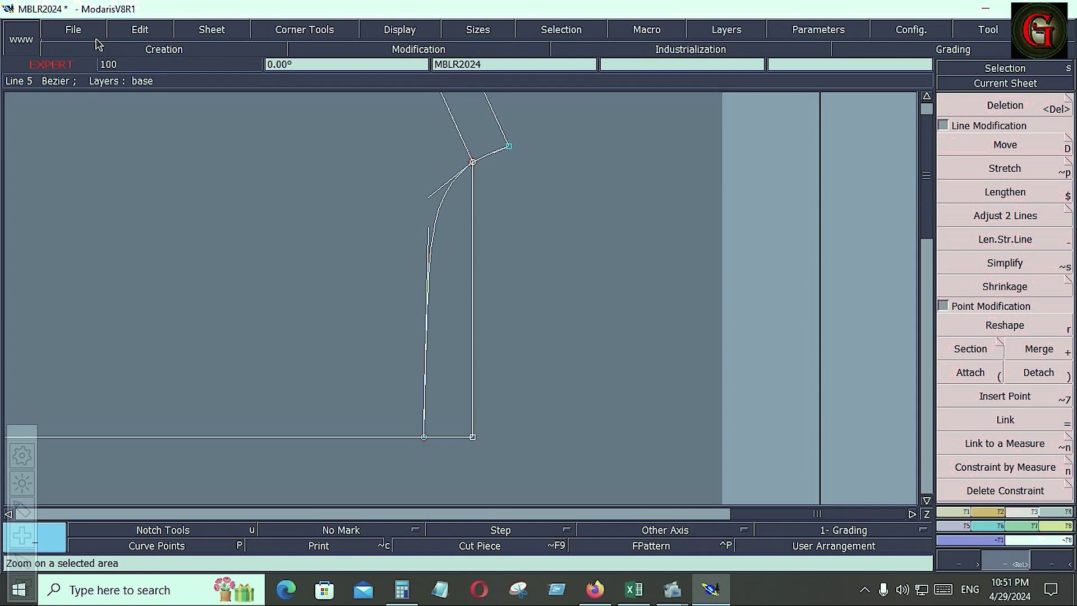
Set the Open Model access path to the Desktop folder MBLR-2024 and apply it to all the other directories.
{"action": "left_click", "coordinate": [79, 27]}
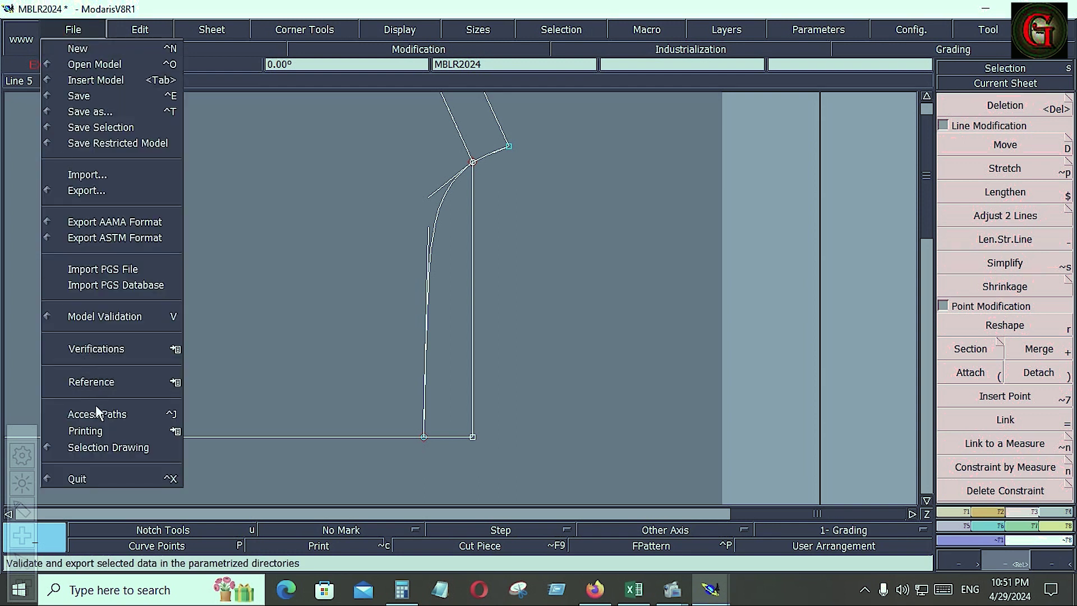
{"action": "left_click", "coordinate": [99, 413]}
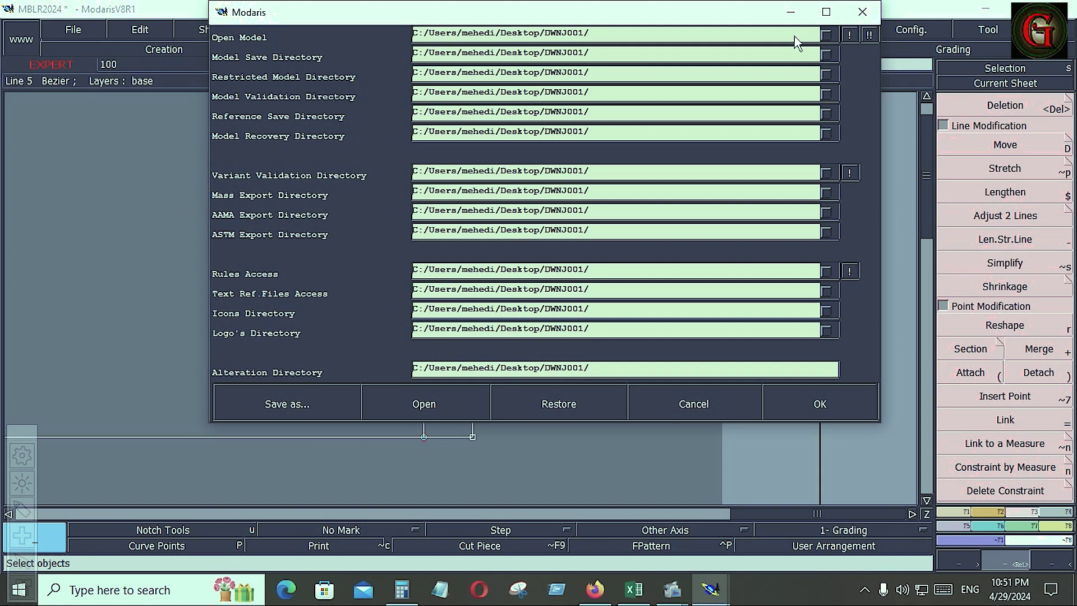
{"action": "left_click", "coordinate": [794, 34]}
{"action": "scroll", "coordinate": [578, 301], "scroll_direction": "down", "scroll_amount": 3}
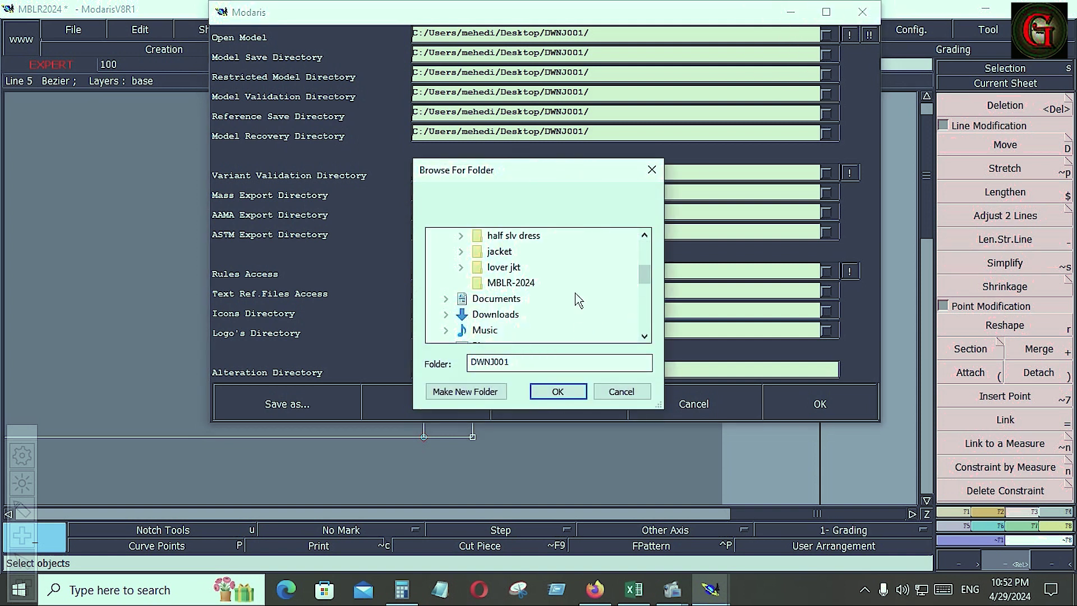
{"action": "left_click", "coordinate": [513, 285]}
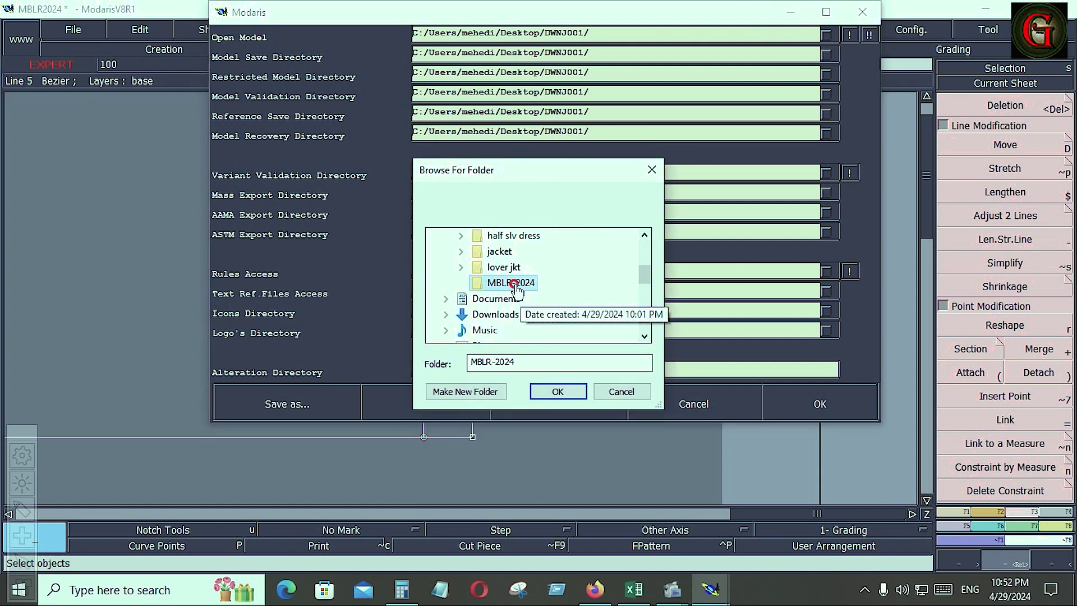
{"action": "left_click", "coordinate": [568, 388]}
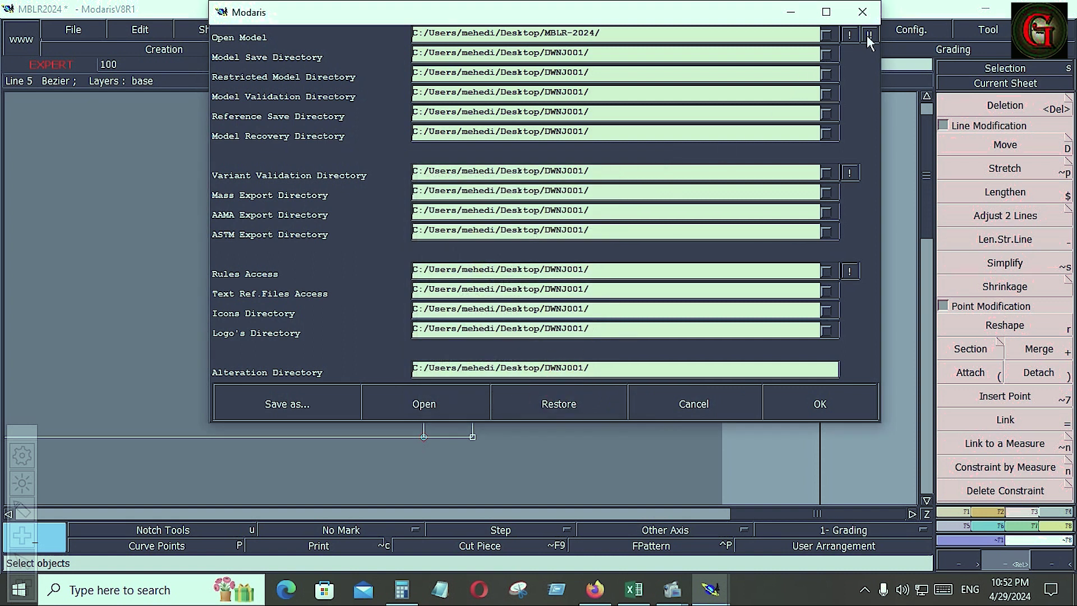
{"action": "left_click", "coordinate": [869, 34]}
{"action": "left_click", "coordinate": [839, 406]}
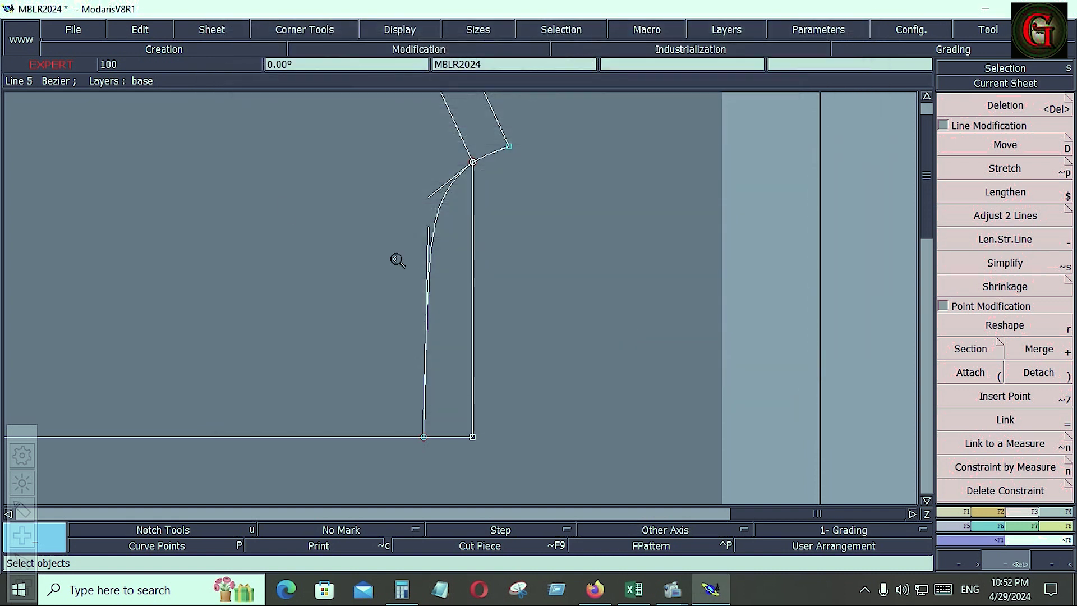
Save the model MBLR2024 in its save directory.
{"action": "left_click", "coordinate": [68, 28]}
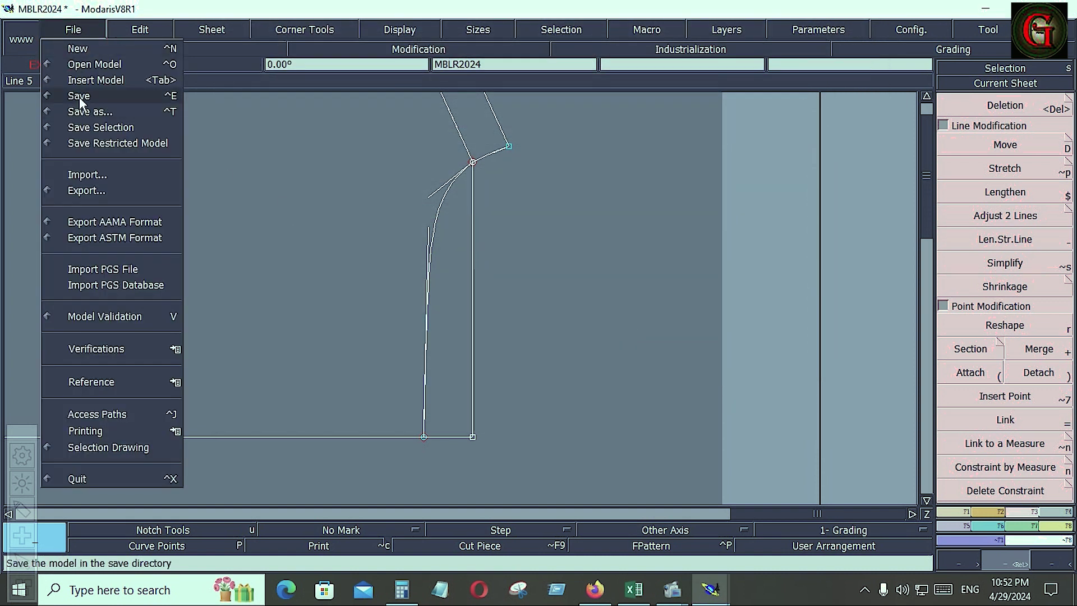
{"action": "left_click", "coordinate": [79, 97]}
{"action": "left_click", "coordinate": [79, 34]}
{"action": "left_click", "coordinate": [89, 98]}
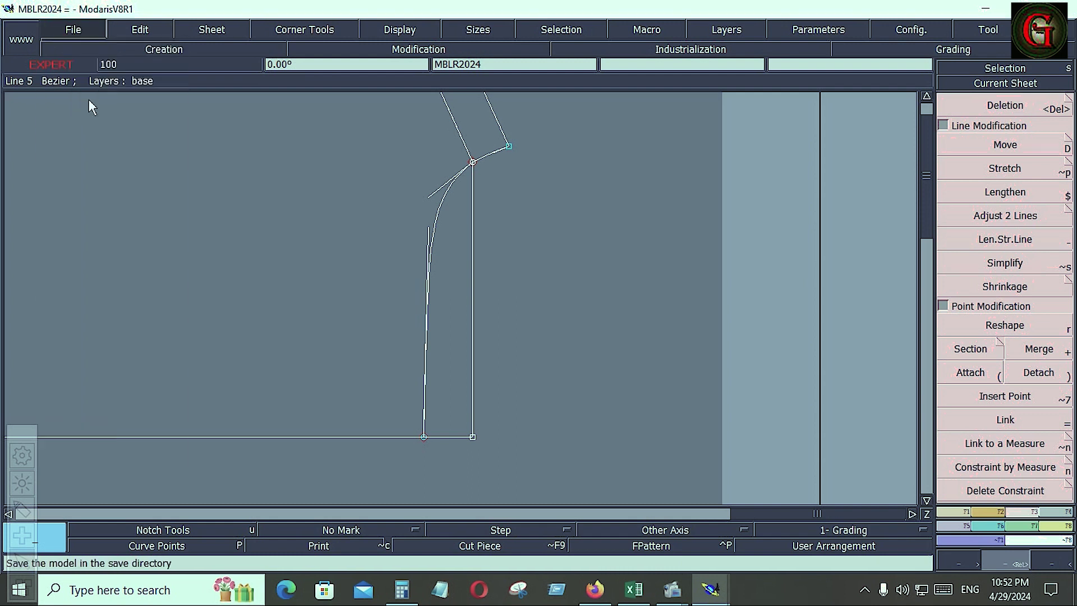
{"action": "left_click", "coordinate": [433, 384]}
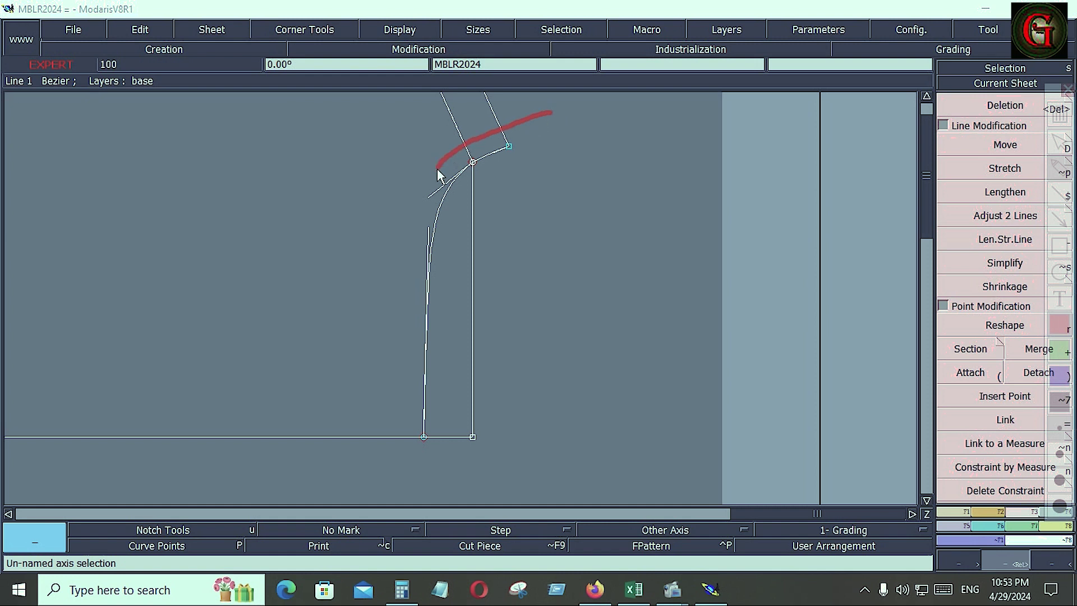
{"action": "mouse_move", "coordinate": [396, 309]}
{"action": "left_mouse_down"}
{"action": "mouse_move", "coordinate": [417, 442]}
{"action": "mouse_move", "coordinate": [493, 473]}
{"action": "mouse_move", "coordinate": [555, 265]}
{"action": "left_mouse_up"}
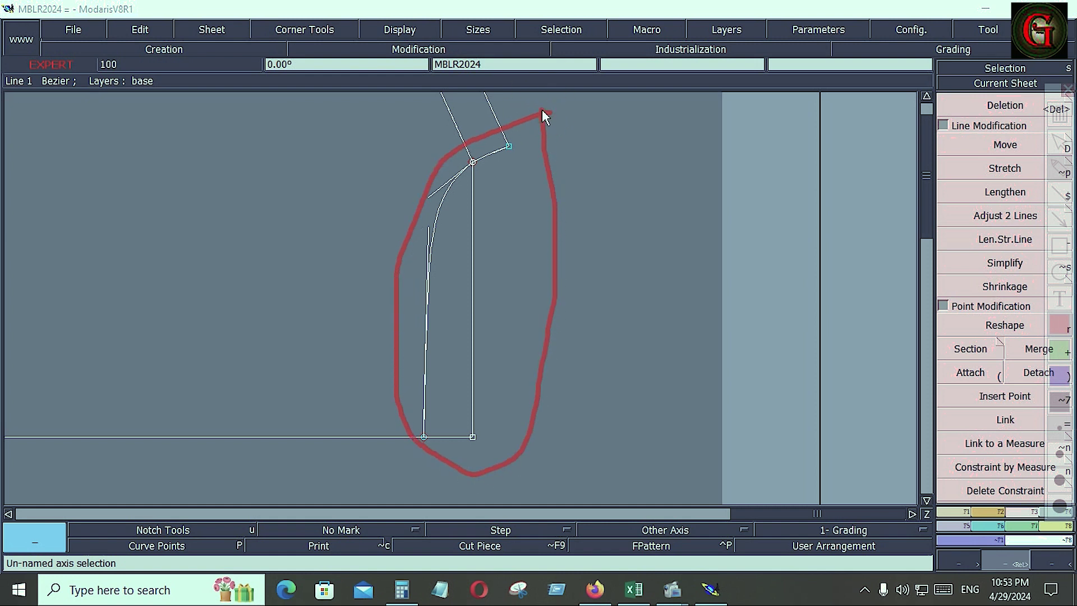
{"action": "key", "text": "Home"}
{"action": "key", "text": "Home"}
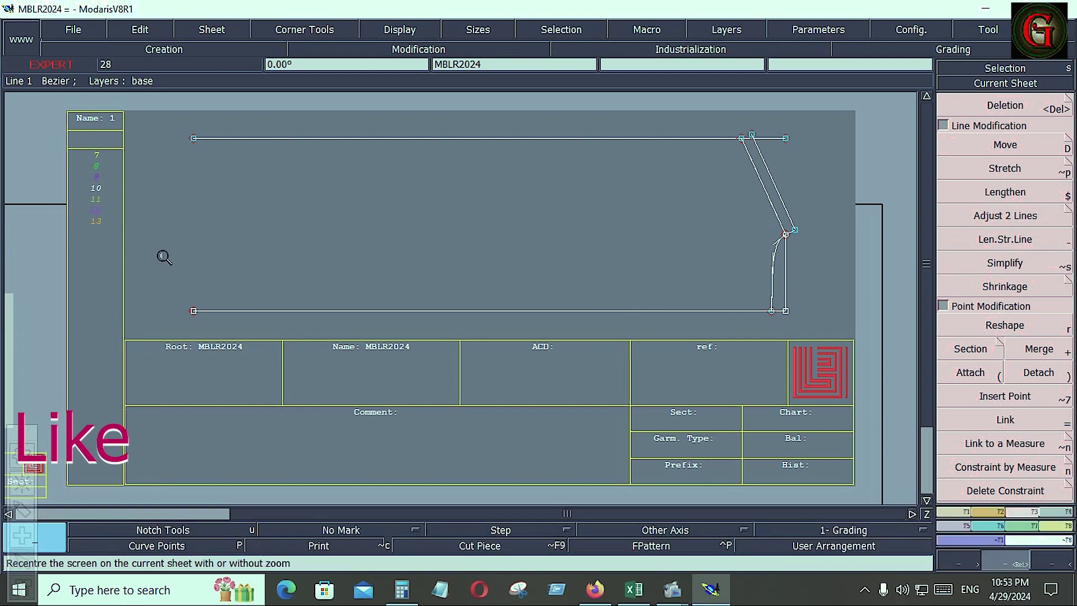
{"action": "left_click_drag", "start_coordinate": [163, 255], "coordinate": [816, 348]}
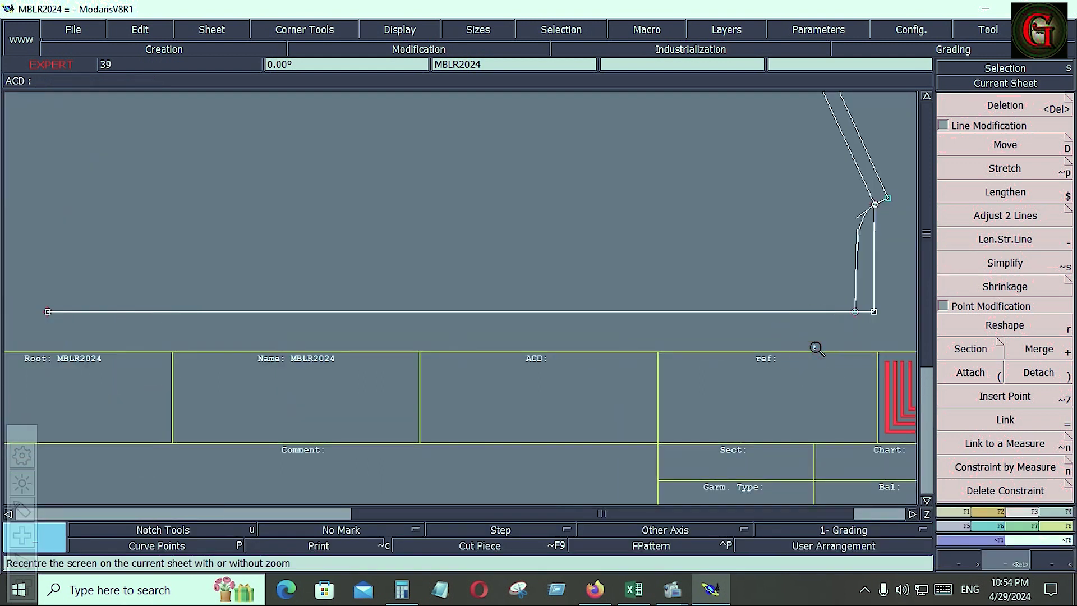
Check the armhole curve row in the Excel measurement chart, return to Modaris and create a parallel of the length line at -9.5 inches.
{"action": "left_click", "coordinate": [626, 599]}
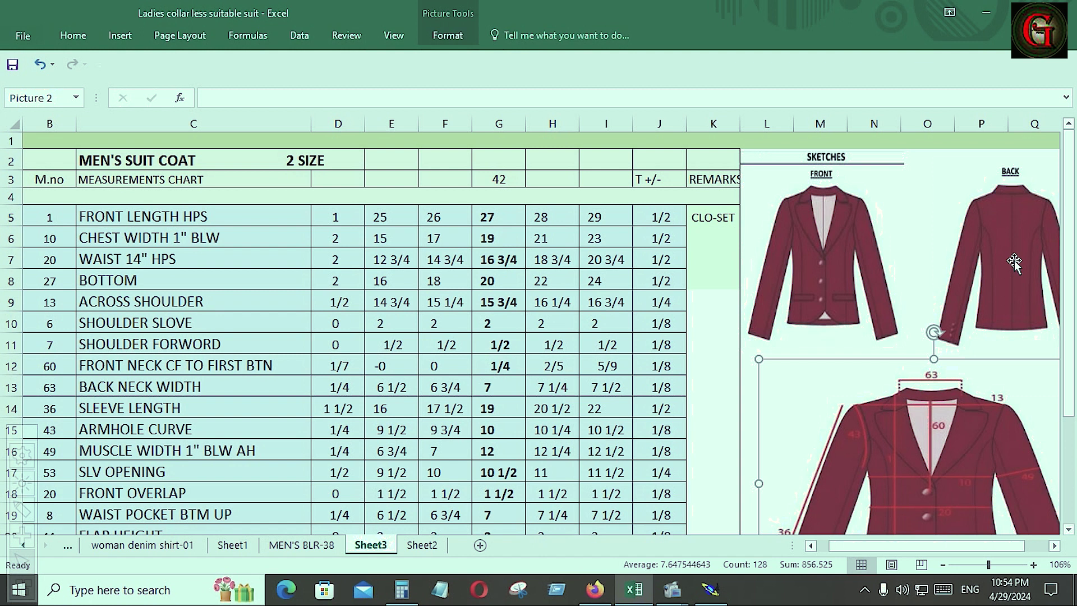
{"action": "left_click", "coordinate": [718, 599]}
{"action": "left_click", "coordinate": [634, 590]}
{"action": "left_click", "coordinate": [185, 430]}
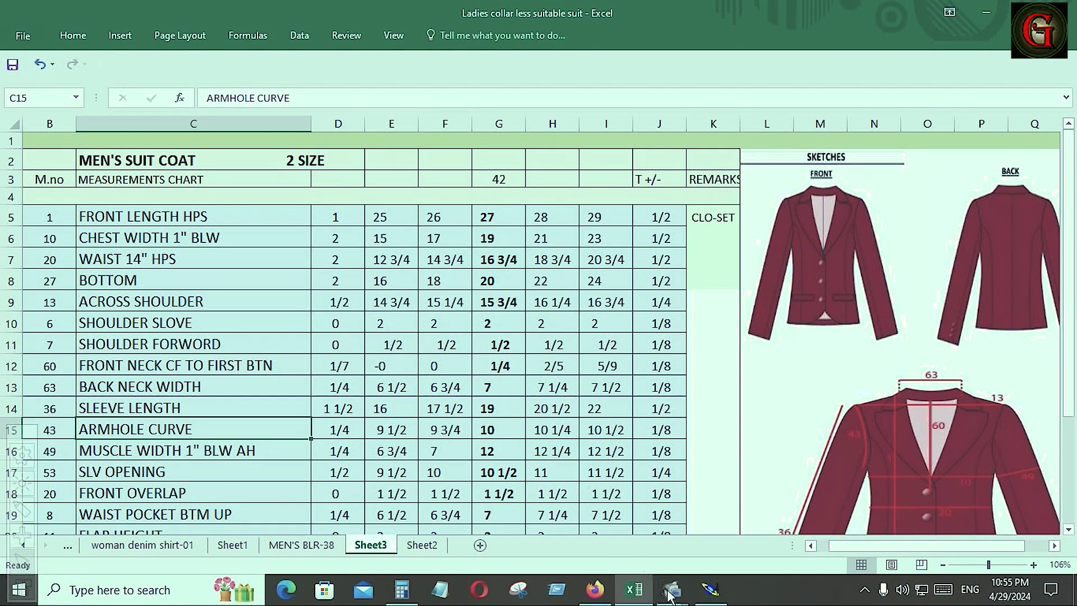
{"action": "left_click", "coordinate": [726, 596]}
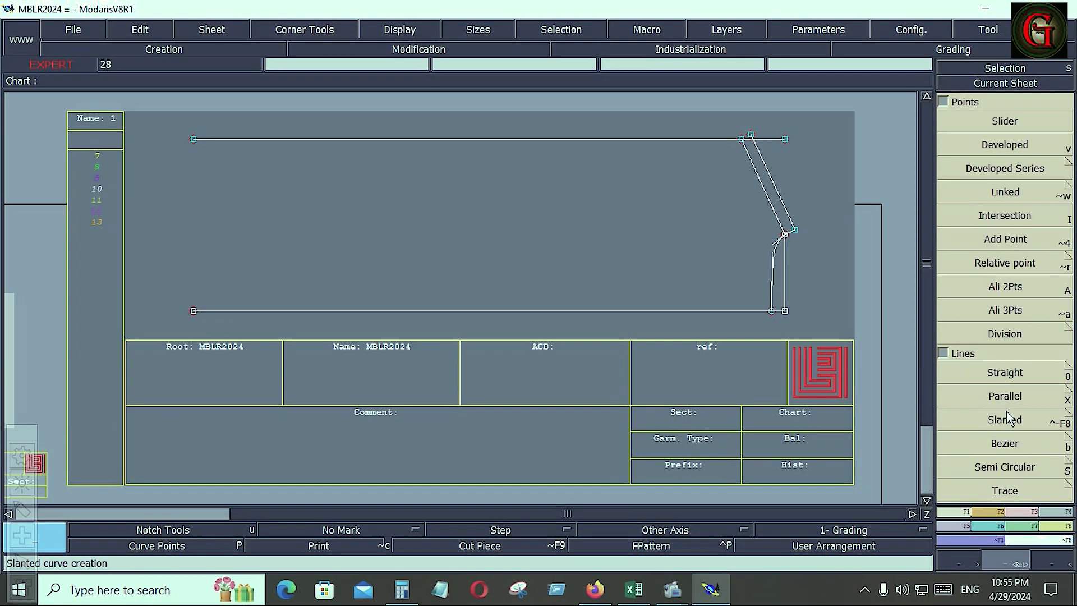
{"action": "left_click", "coordinate": [1005, 397]}
{"action": "left_click", "coordinate": [527, 311]}
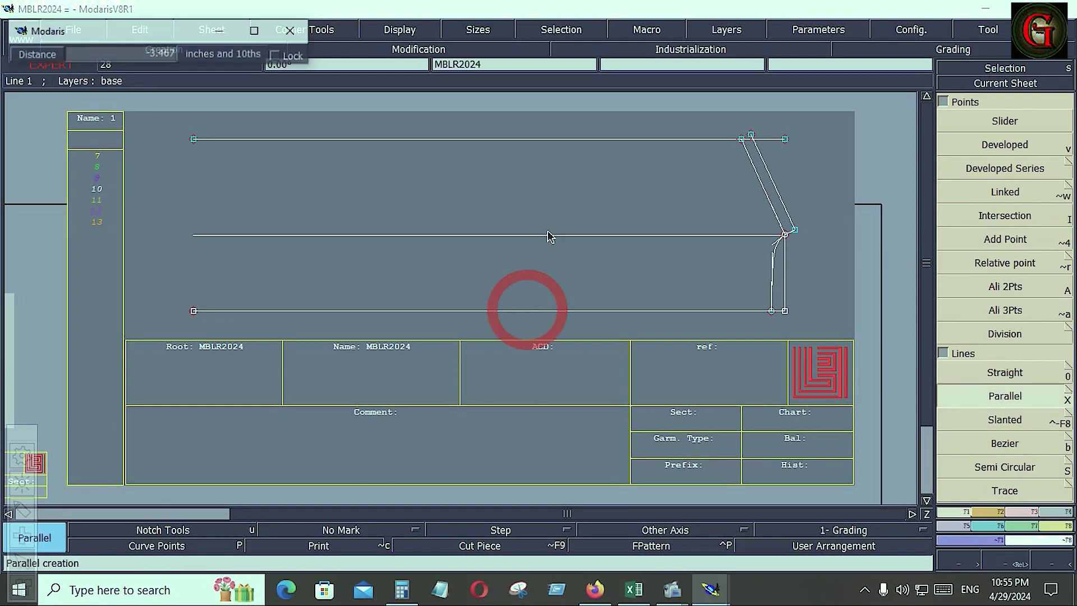
{"action": "key", "text": "Down"}
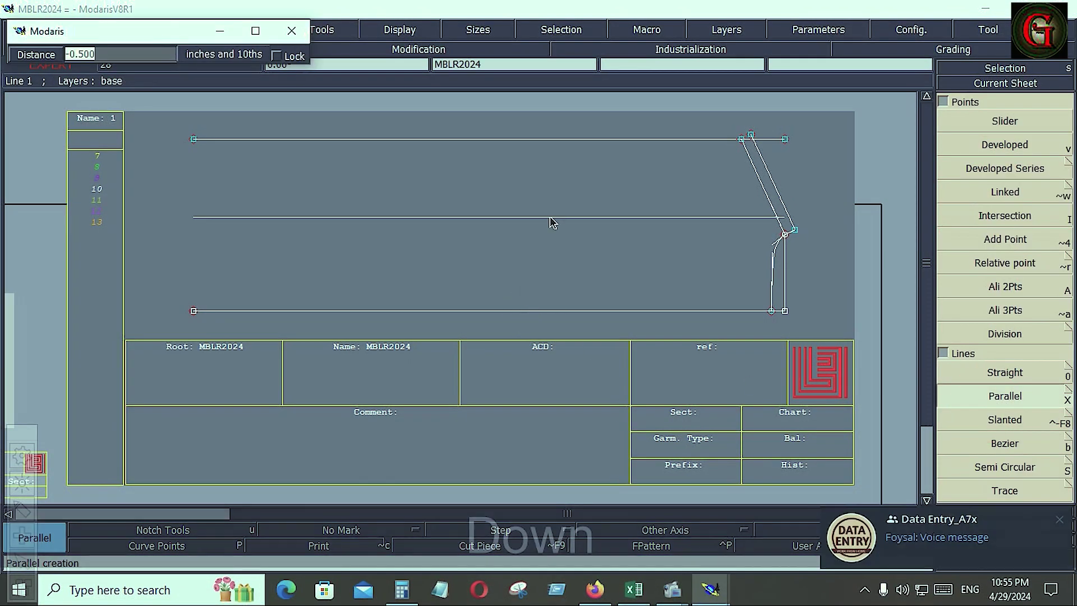
{"action": "type", "text": "-"}
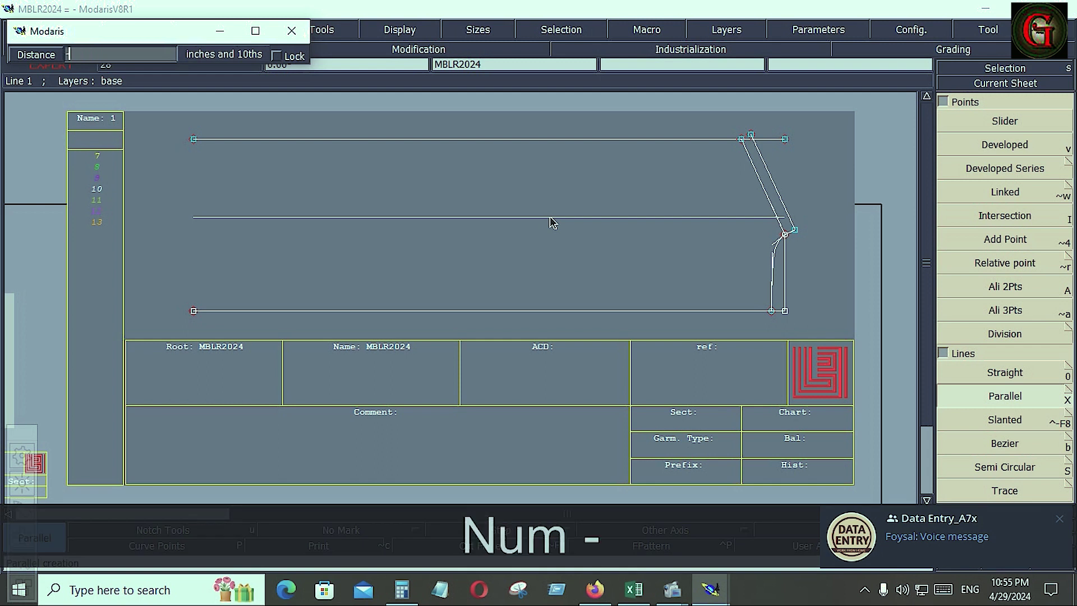
{"action": "type", "text": "9.5"}
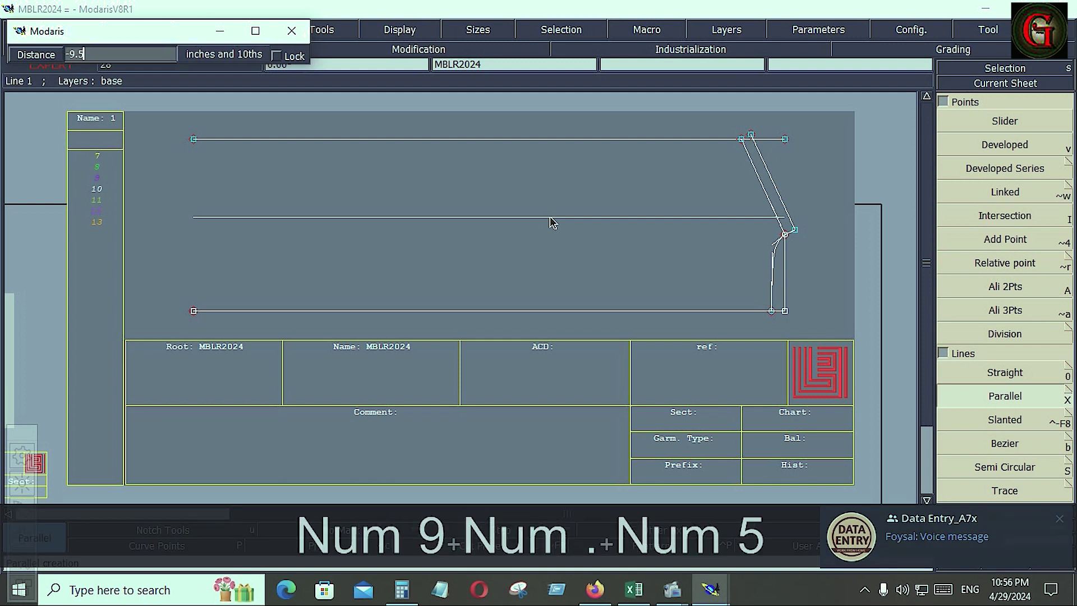
{"action": "key", "text": "Return"}
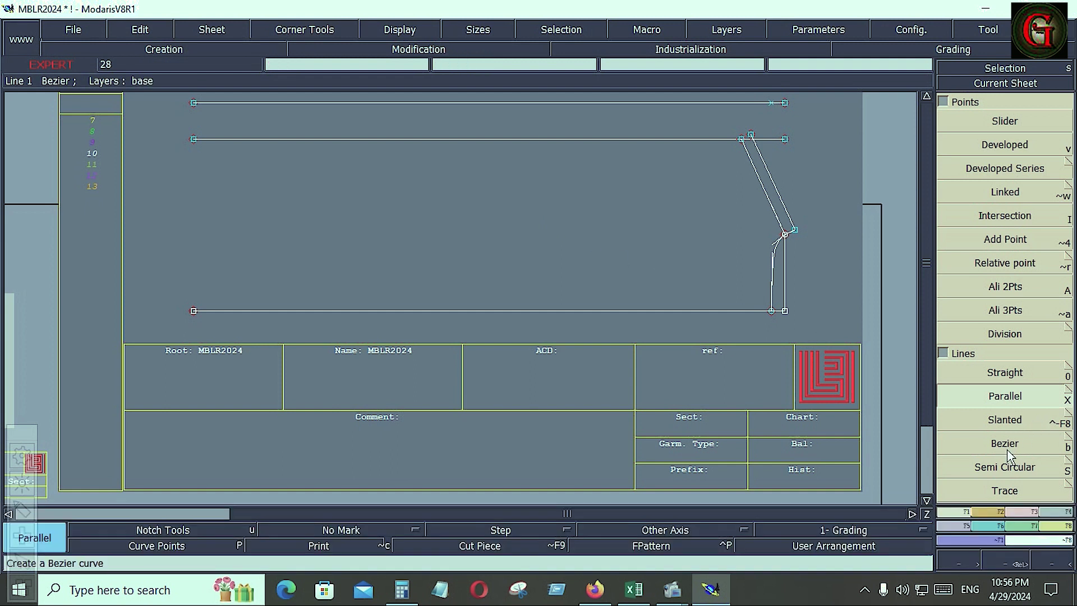
Draw a 9.5-inch Bezier line from the outer shoulder parallel's upper end to the -9.5-inch parallel for the armhole.
{"action": "left_click", "coordinate": [1005, 443]}
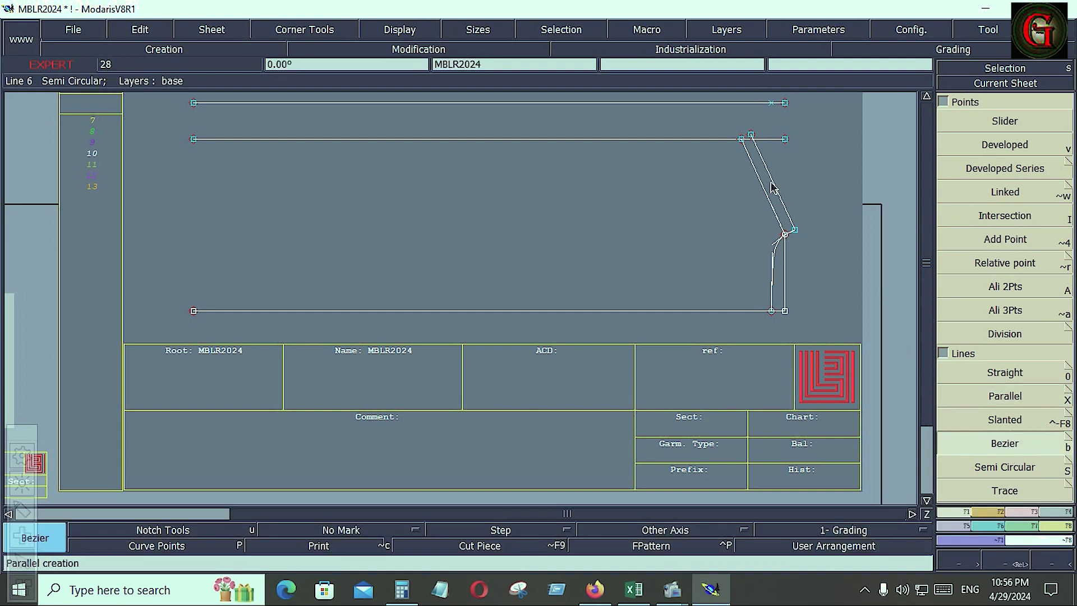
{"action": "left_click", "coordinate": [752, 136]}
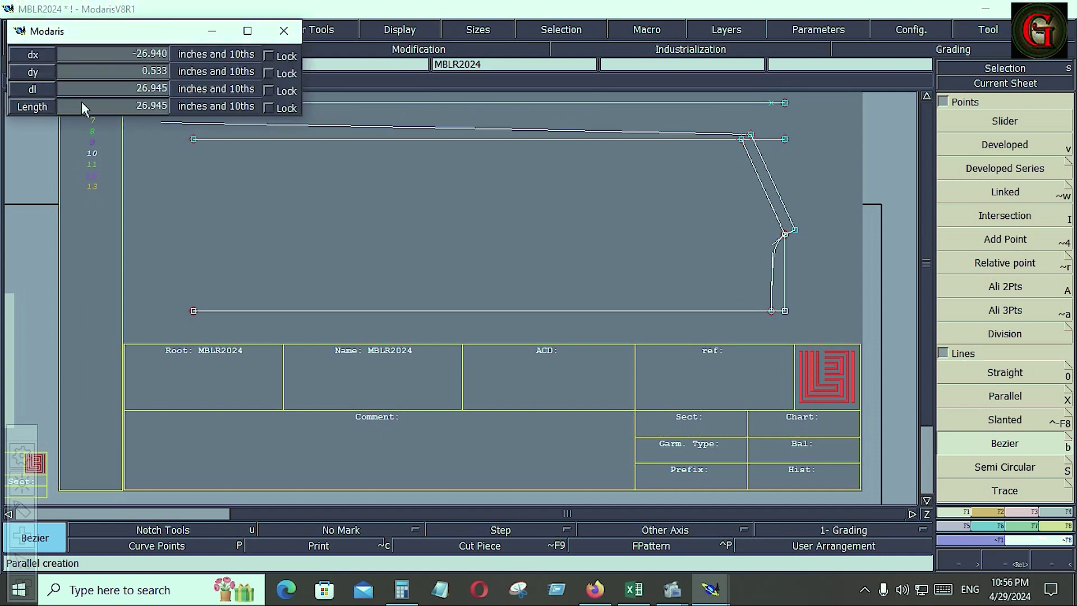
{"action": "left_click", "coordinate": [72, 88]}
{"action": "type", "text": "3.500"}
{"action": "type", "text": "9.5"}
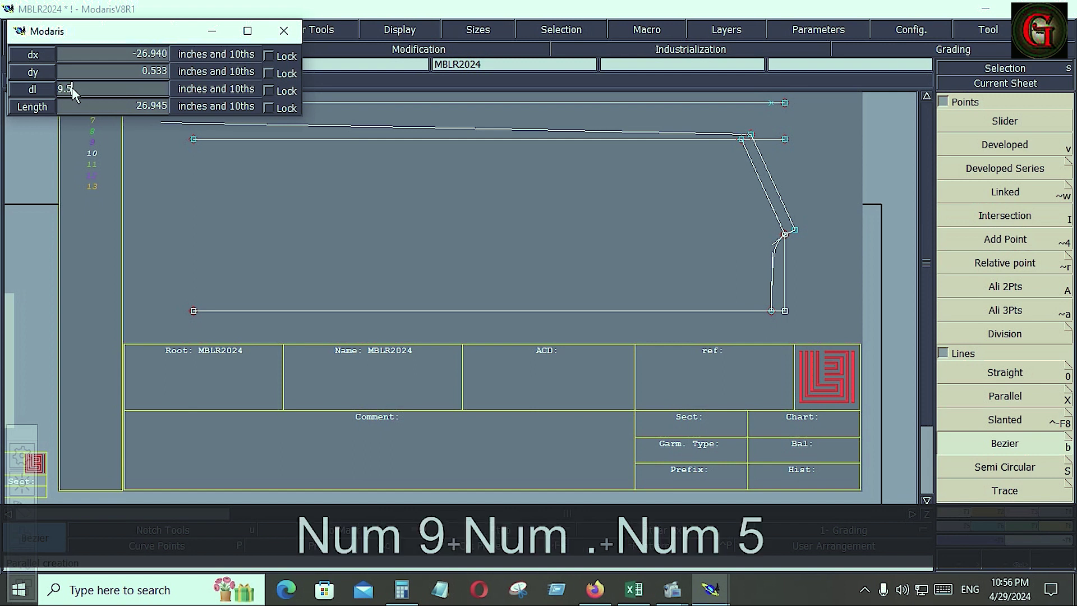
{"action": "key", "text": "Return"}
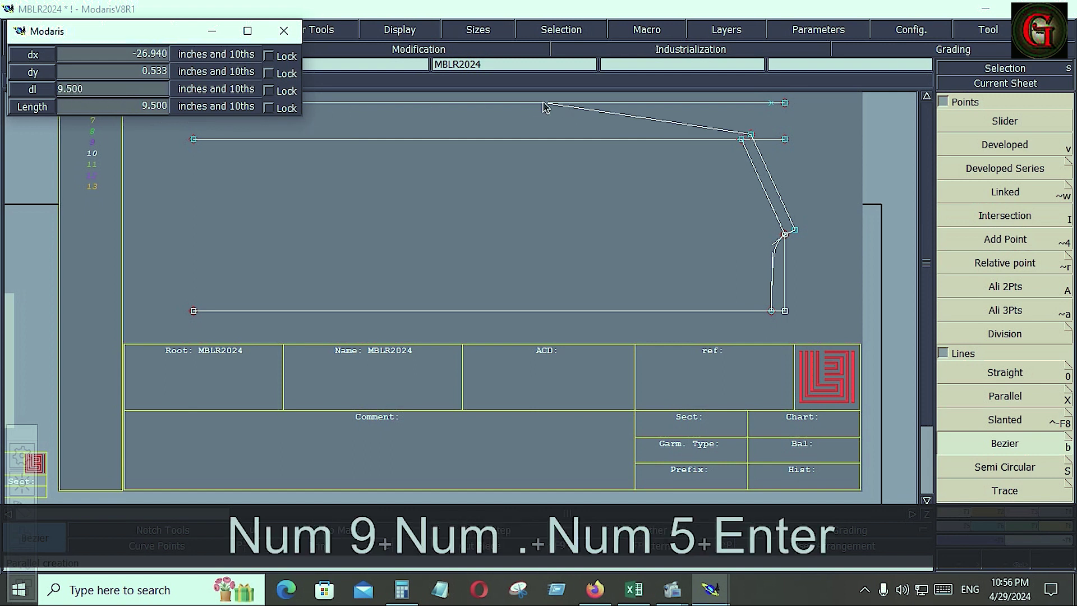
{"action": "left_click", "coordinate": [547, 103]}
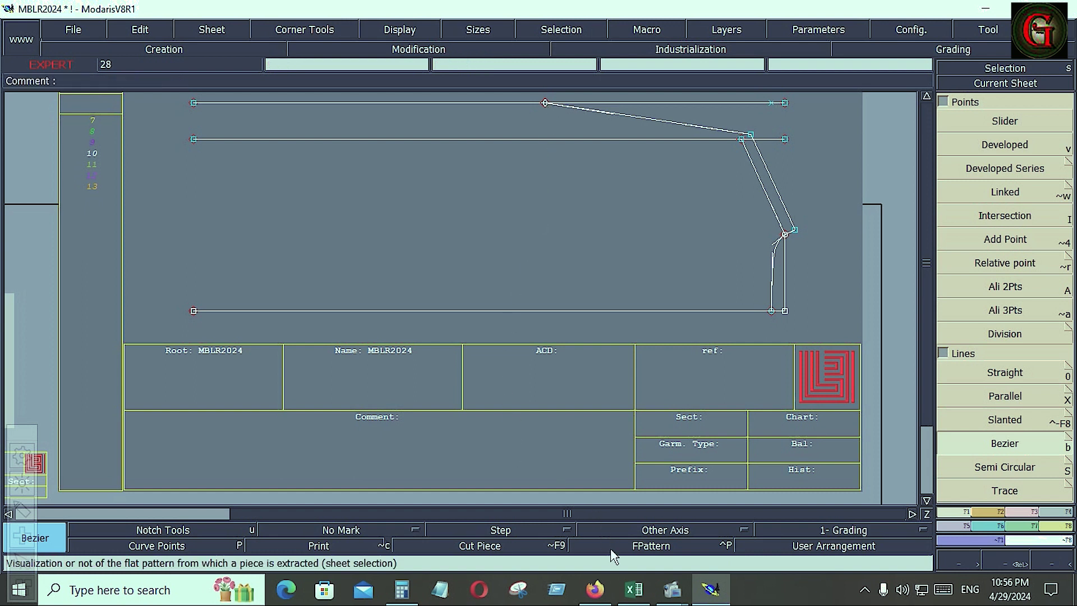
Review the size 42 measurement chart in Excel, and return to the shoulder and armhole area of the Modaris sheet.
{"action": "left_click", "coordinate": [634, 589]}
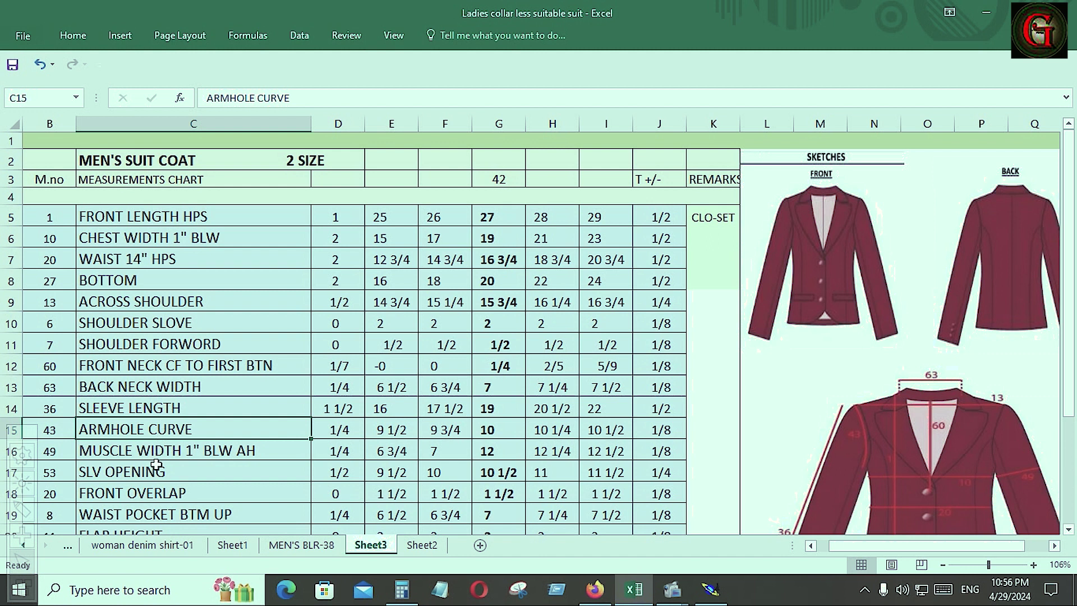
{"action": "scroll", "coordinate": [156, 464], "scroll_direction": "down", "scroll_amount": 1}
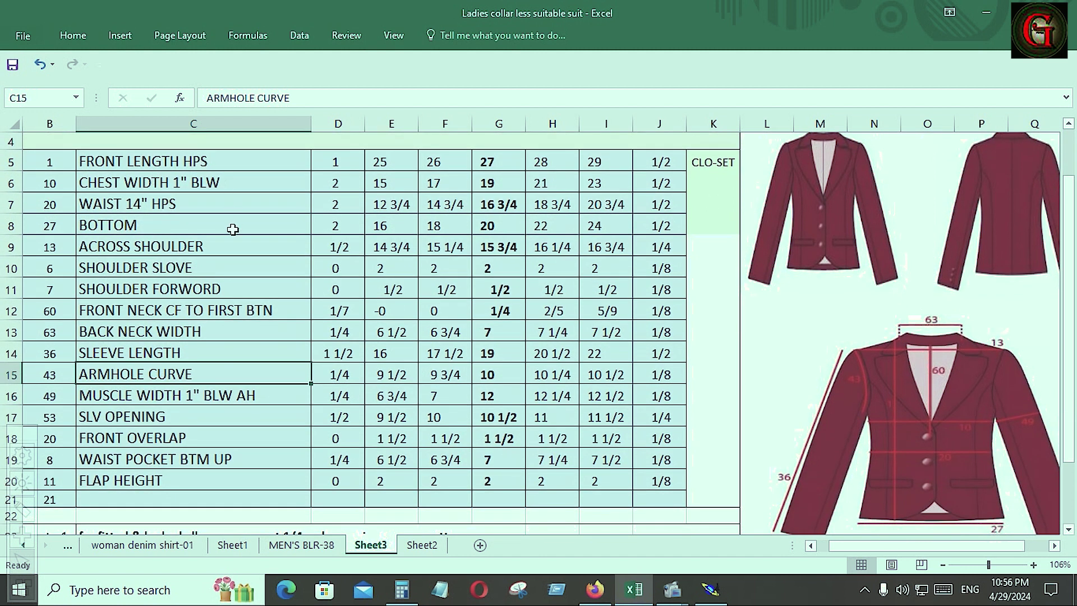
{"action": "left_click", "coordinate": [710, 589]}
{"action": "key", "text": "Return"}
{"action": "mouse_move", "coordinate": [474, 133]}
{"action": "left_mouse_down"}
{"action": "mouse_move", "coordinate": [784, 320]}
{"action": "mouse_move", "coordinate": [816, 397]}
{"action": "left_mouse_up"}
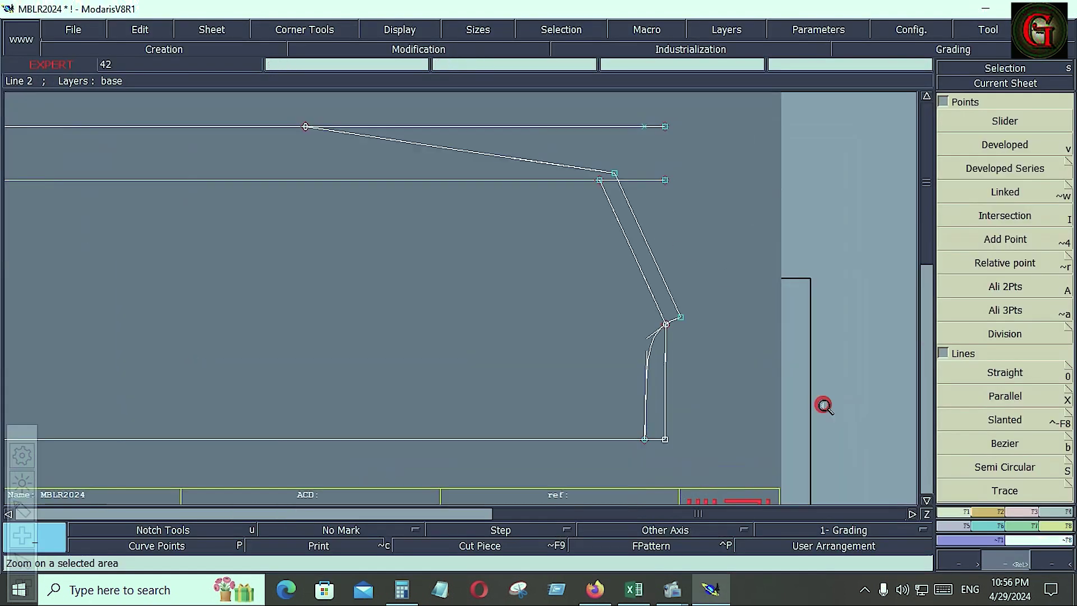
Try to reshape the armhole Bezier line into a concave curve between the -9.5-inch parallel and the outer shoulder line.
{"action": "key", "text": "r"}
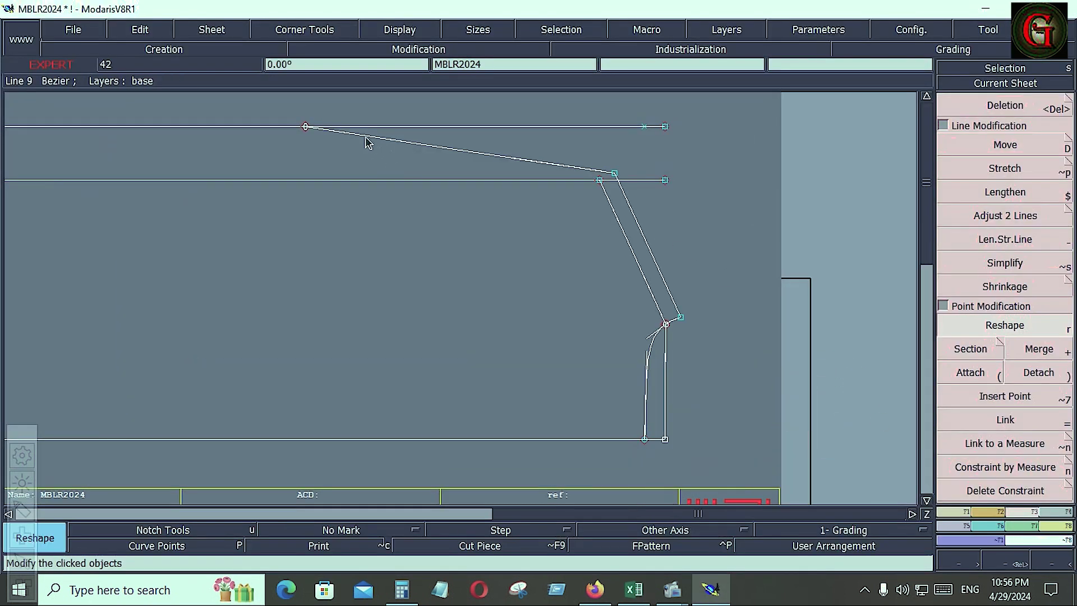
{"action": "left_click_drag", "start_coordinate": [364, 136], "coordinate": [332, 234]}
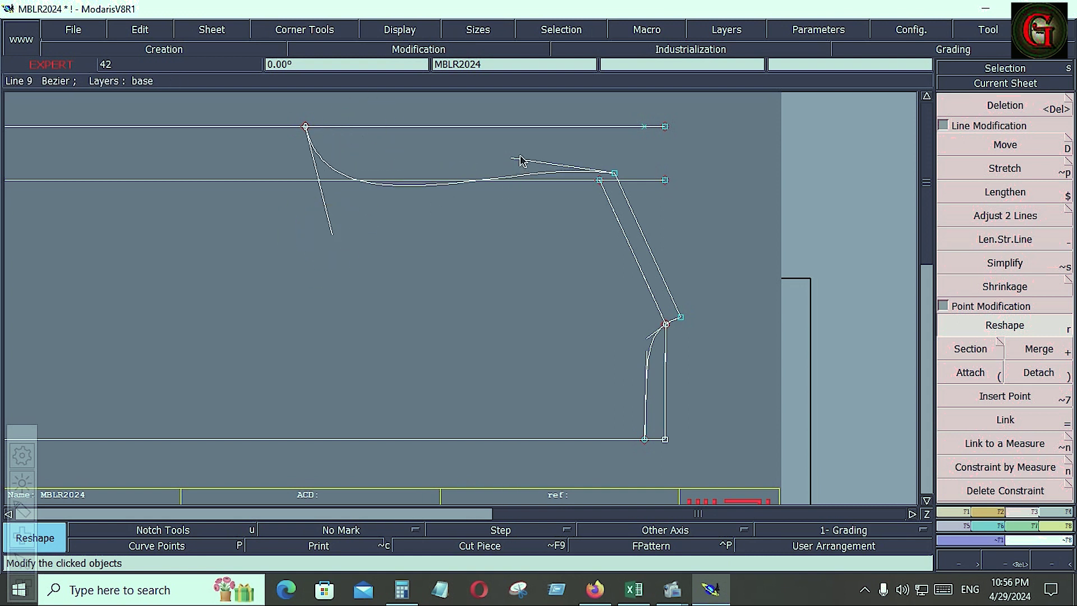
{"action": "left_click_drag", "start_coordinate": [519, 160], "coordinate": [511, 216]}
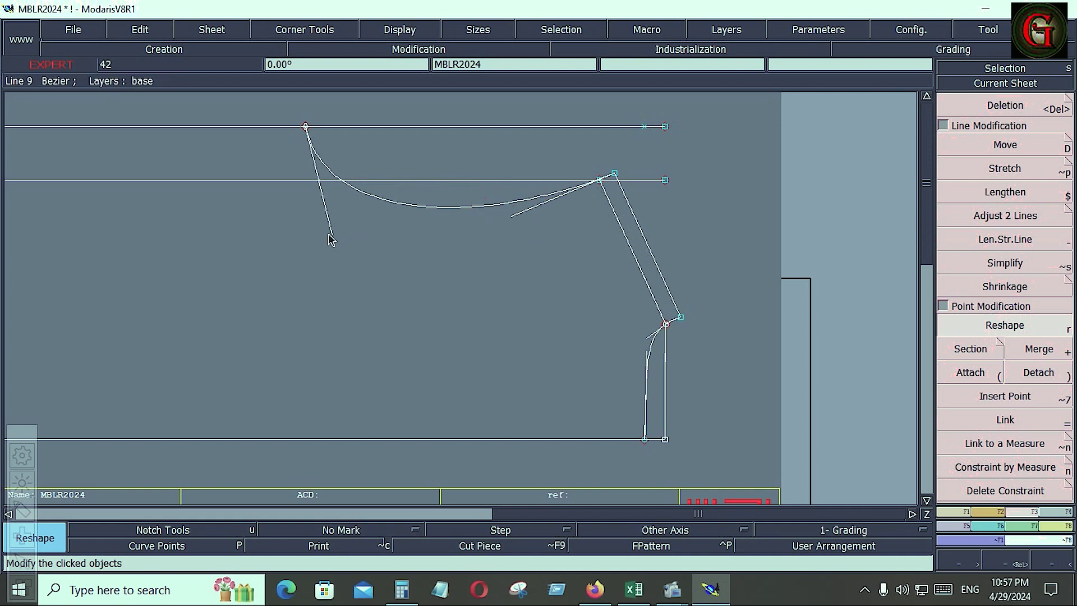
{"action": "left_click_drag", "start_coordinate": [331, 238], "coordinate": [318, 244]}
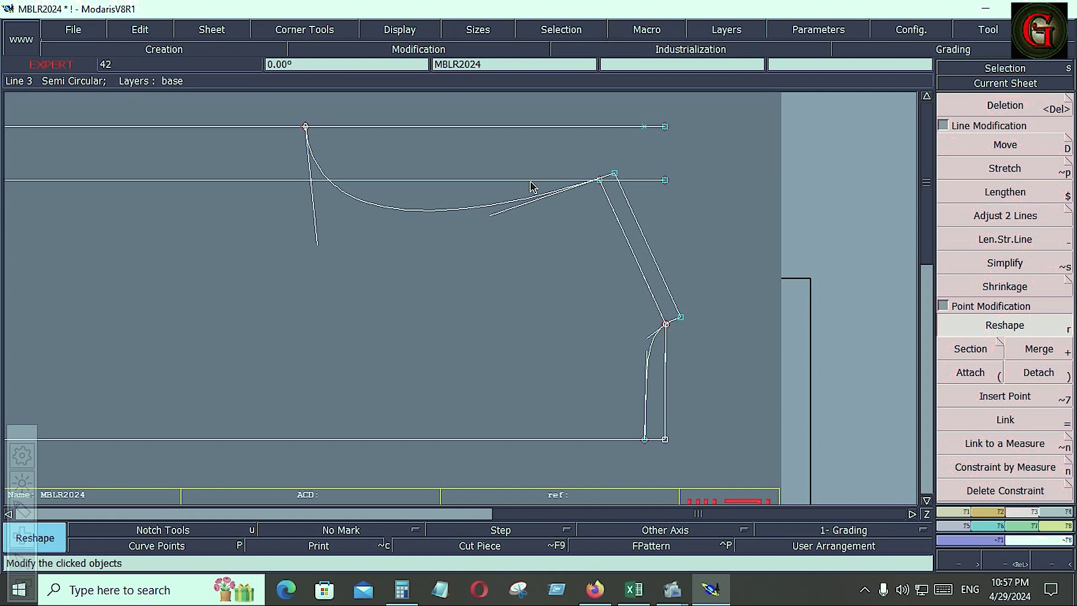
Add a dynamic length measure along the armhole curve from the outer shoulder point to the -9.5-inch parallel.
{"action": "left_click", "coordinate": [1047, 526]}
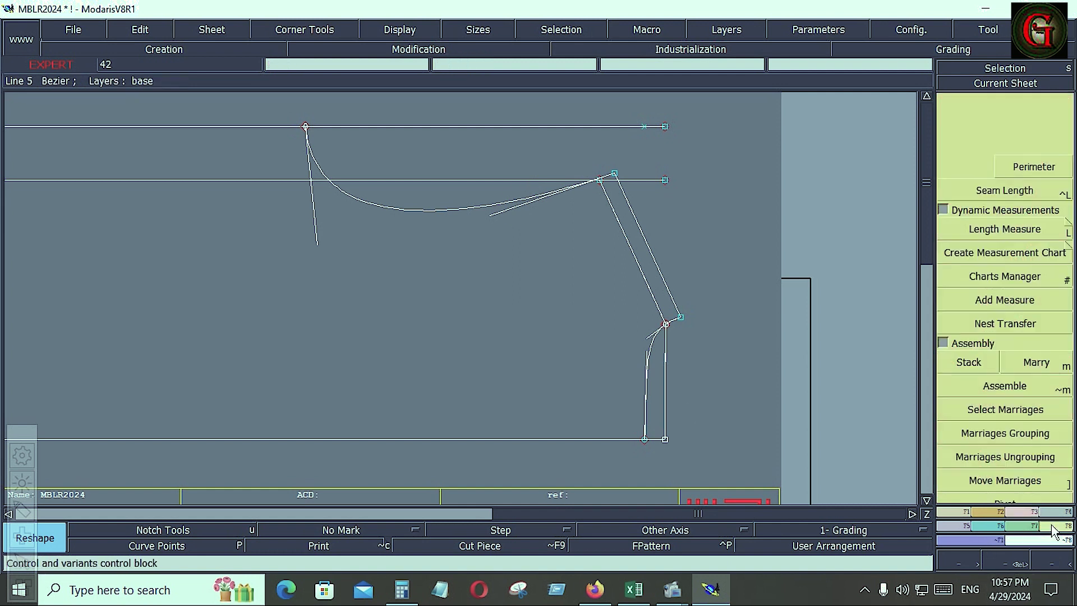
{"action": "left_click", "coordinate": [1005, 229]}
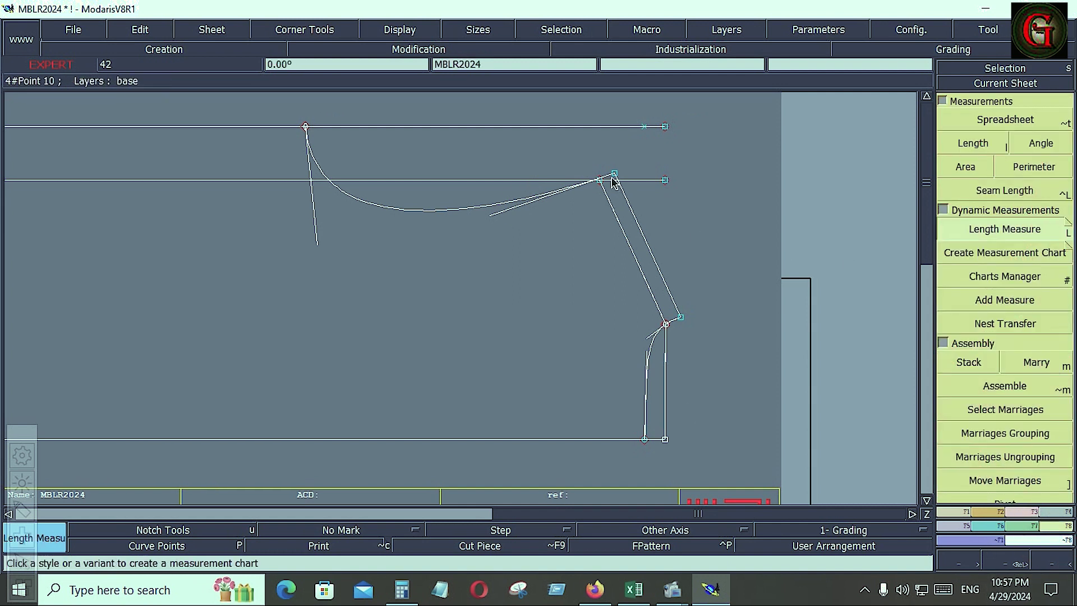
{"action": "left_click", "coordinate": [614, 176]}
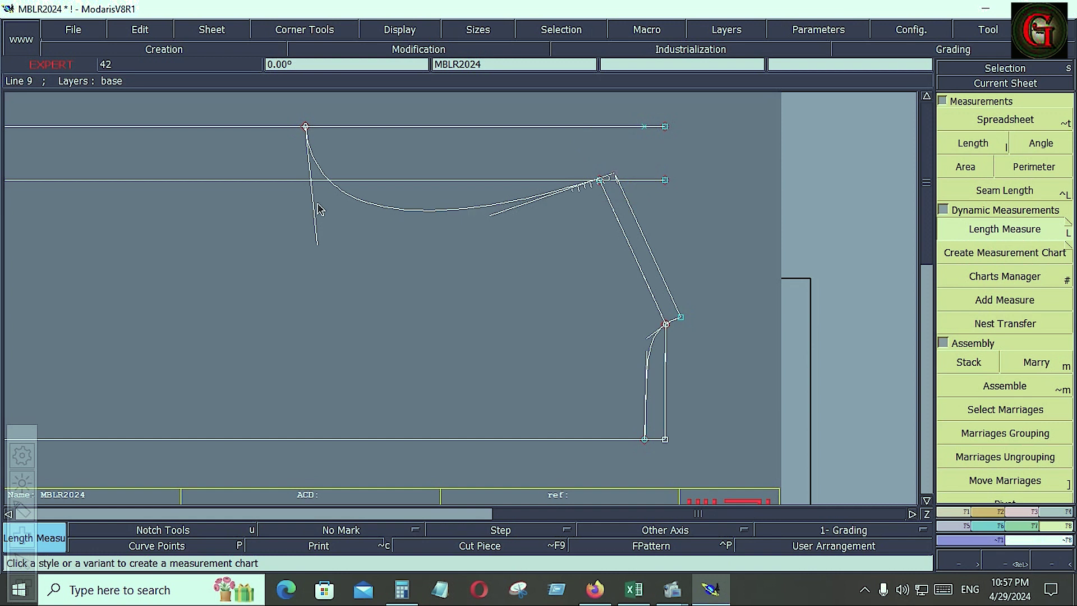
{"action": "left_click", "coordinate": [304, 128]}
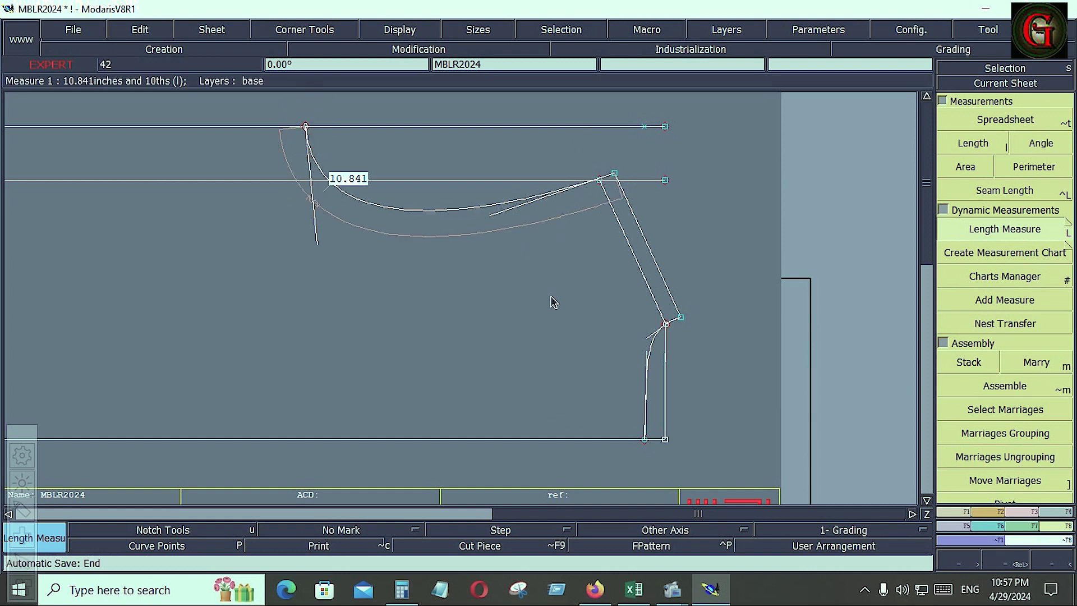
Undo the armhole length measure, the curve reshapes and the Bezier line drawn from the outer shoulder parallel.
{"action": "key", "text": "ctrl+z"}
{"action": "key", "text": "ctrl+z"}
{"action": "key", "text": "ctrl+z"}
{"action": "key", "text": "ctrl+z"}
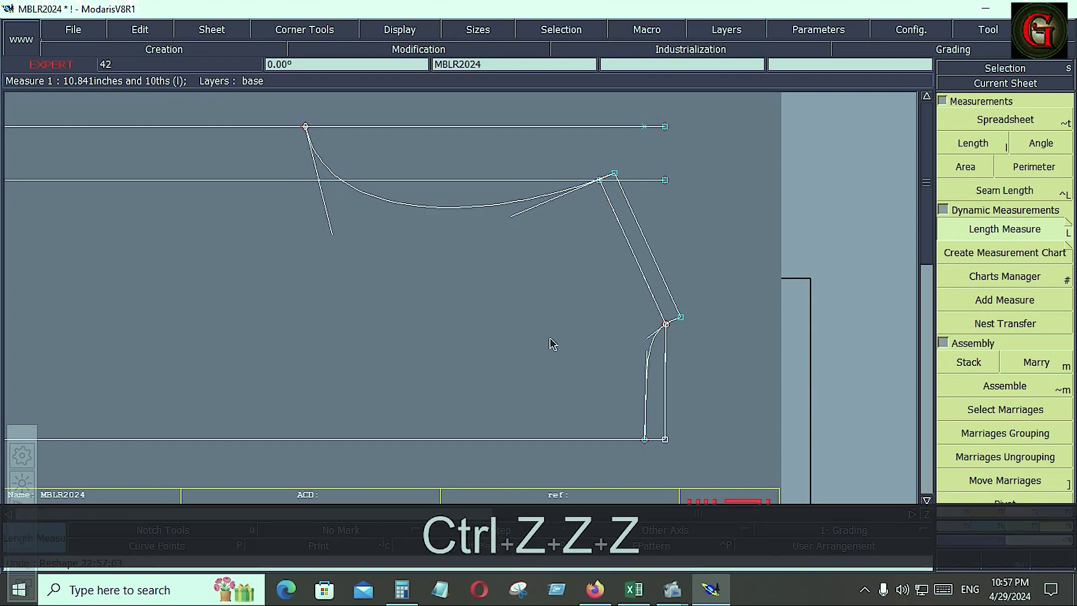
{"action": "key", "text": "ctrl+z"}
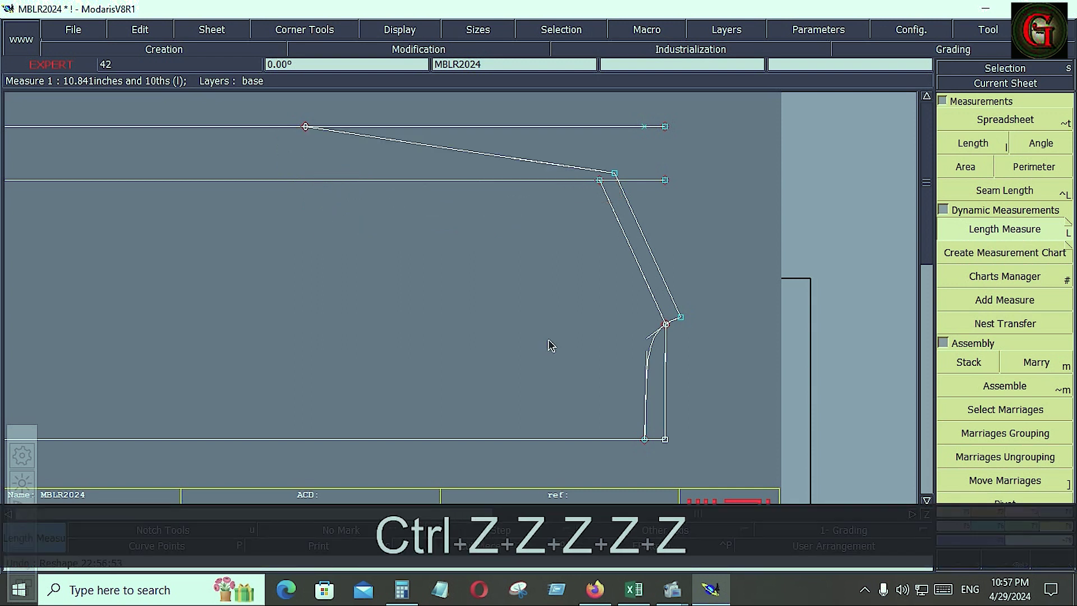
{"action": "key", "text": "ctrl+z"}
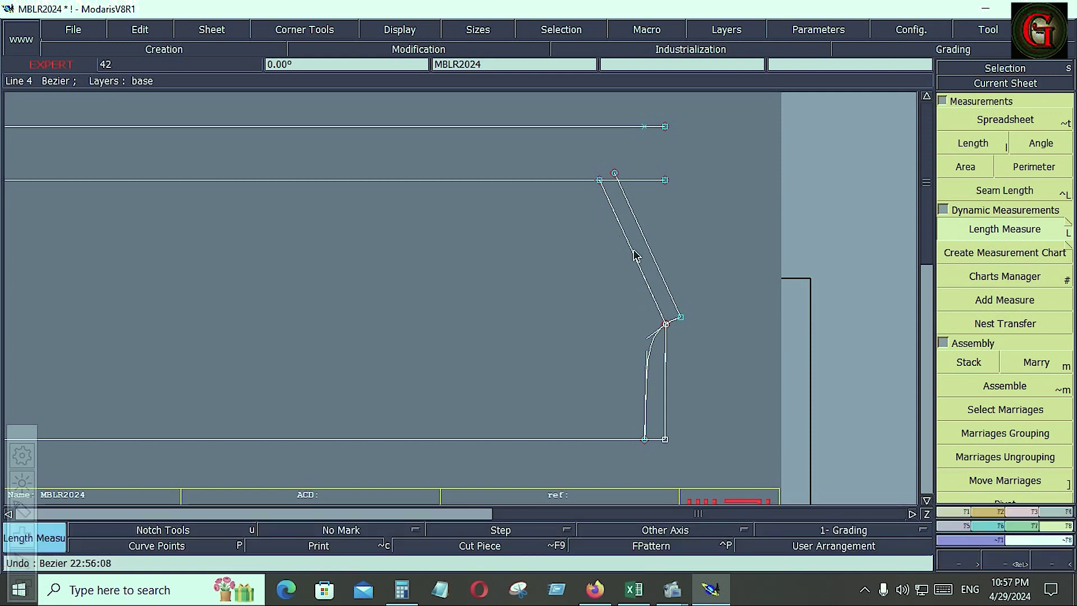
Draw a Bezier line with dl 9.500 inches from the original shoulder line's upper end to the -9.5-inch parallel.
{"action": "left_click", "coordinate": [961, 512]}
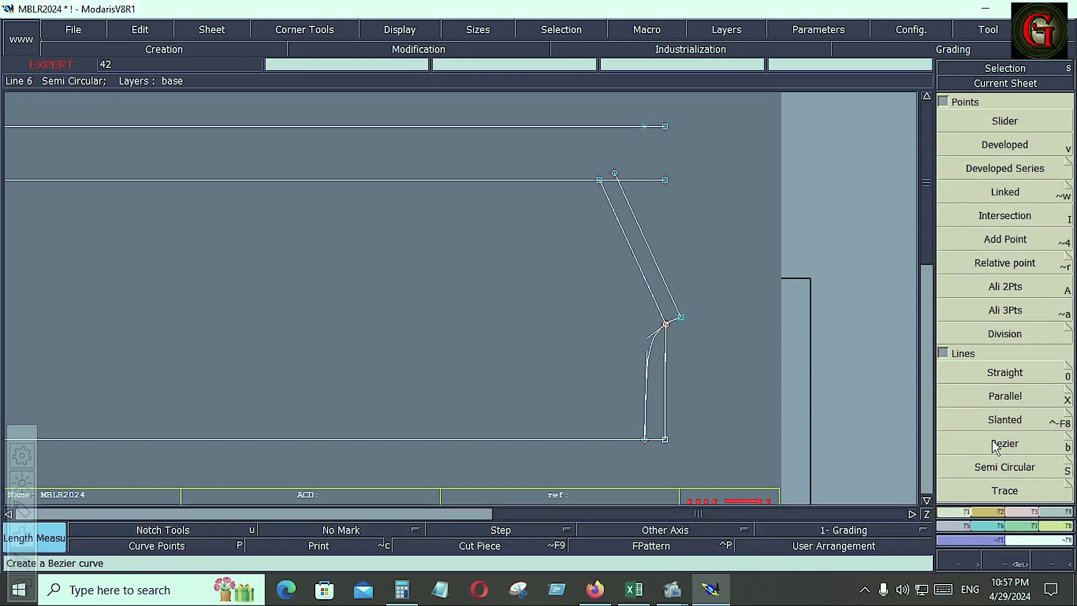
{"action": "left_click", "coordinate": [991, 443]}
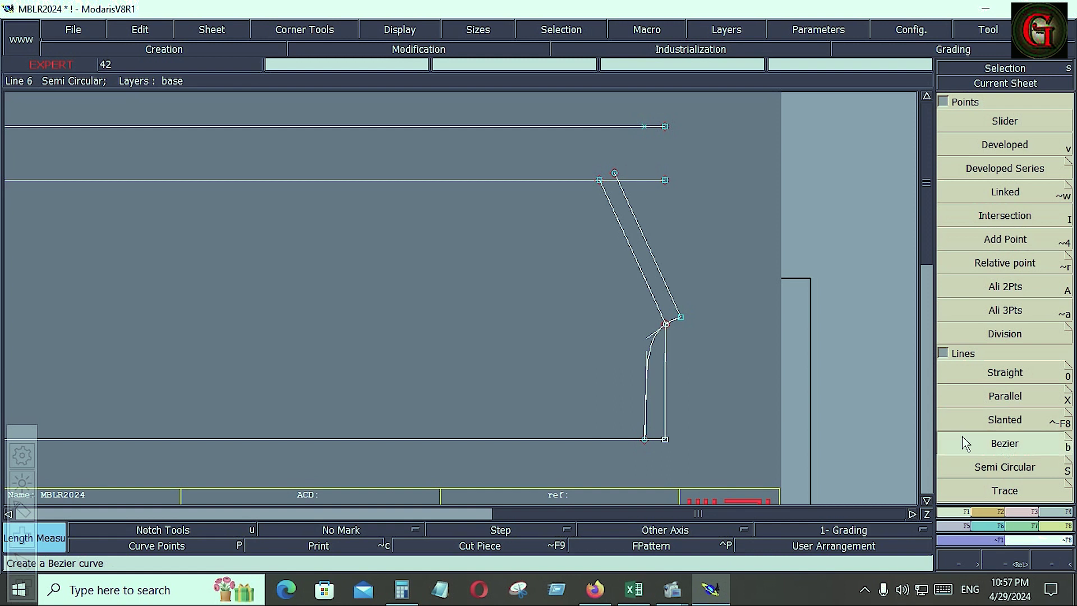
{"action": "left_click", "coordinate": [598, 181]}
{"action": "left_click", "coordinate": [107, 90]}
{"action": "type", "text": "9.500"}
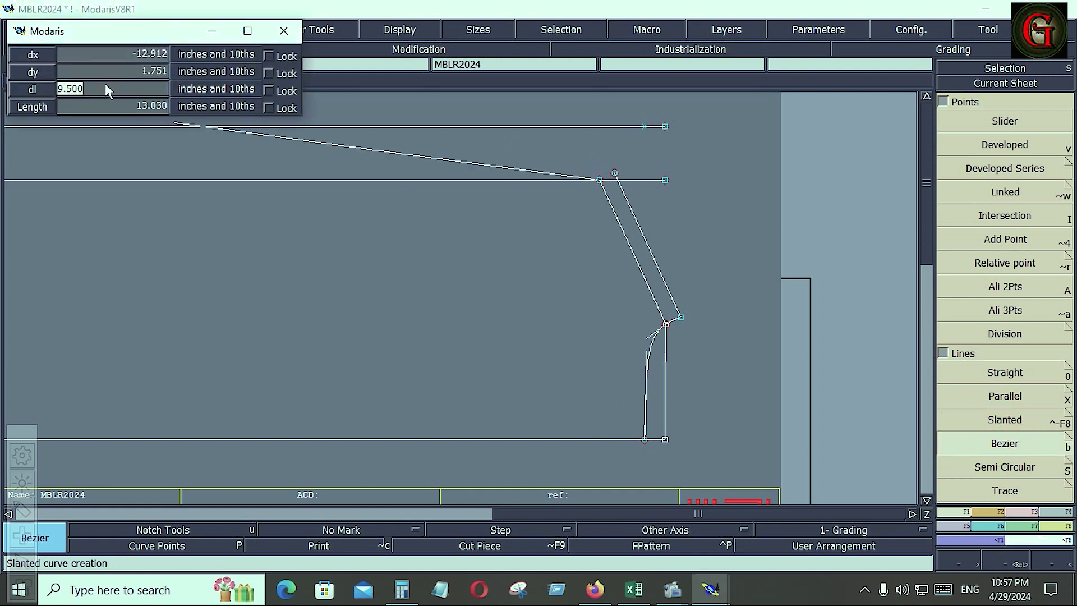
{"action": "key", "text": "Return"}
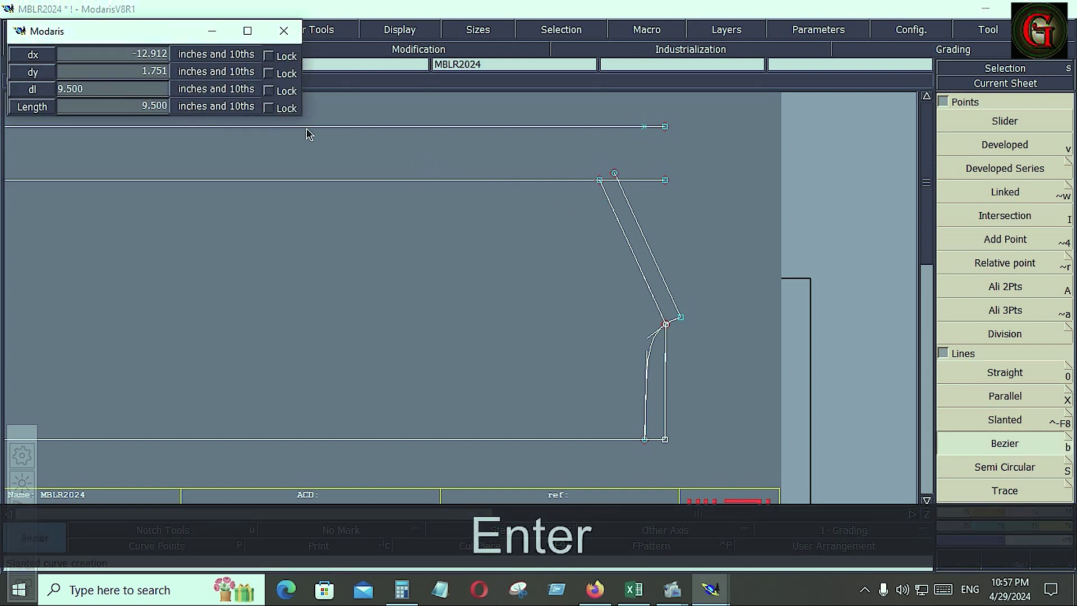
{"action": "left_click", "coordinate": [301, 130]}
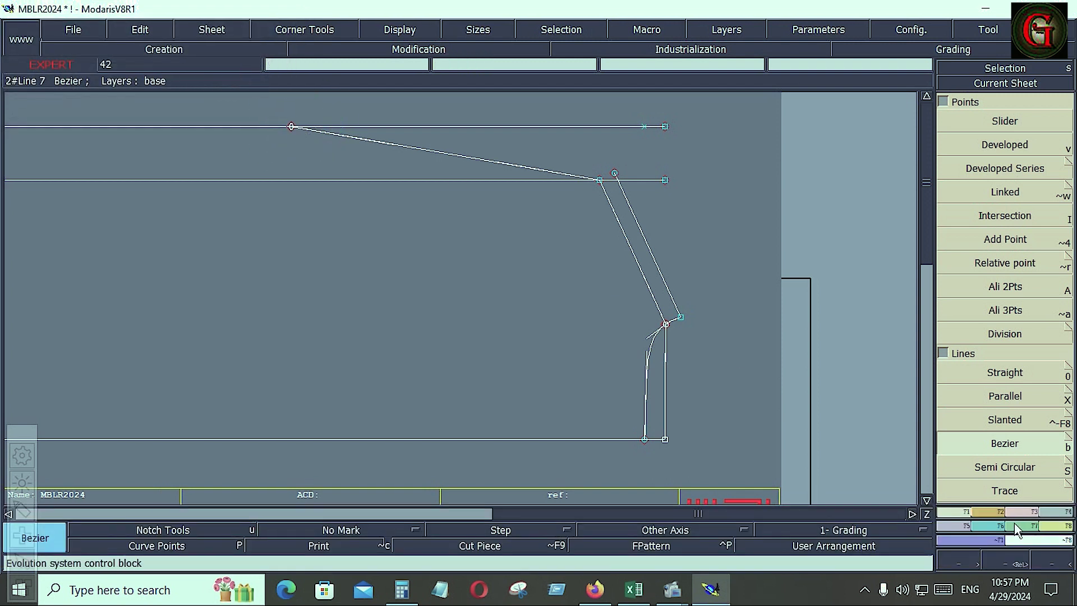
Reshape the new Bezier line into a smooth concave armhole curve by adjusting the tangent handles at both ends.
{"action": "left_click", "coordinate": [1019, 513]}
{"action": "left_click", "coordinate": [1010, 328]}
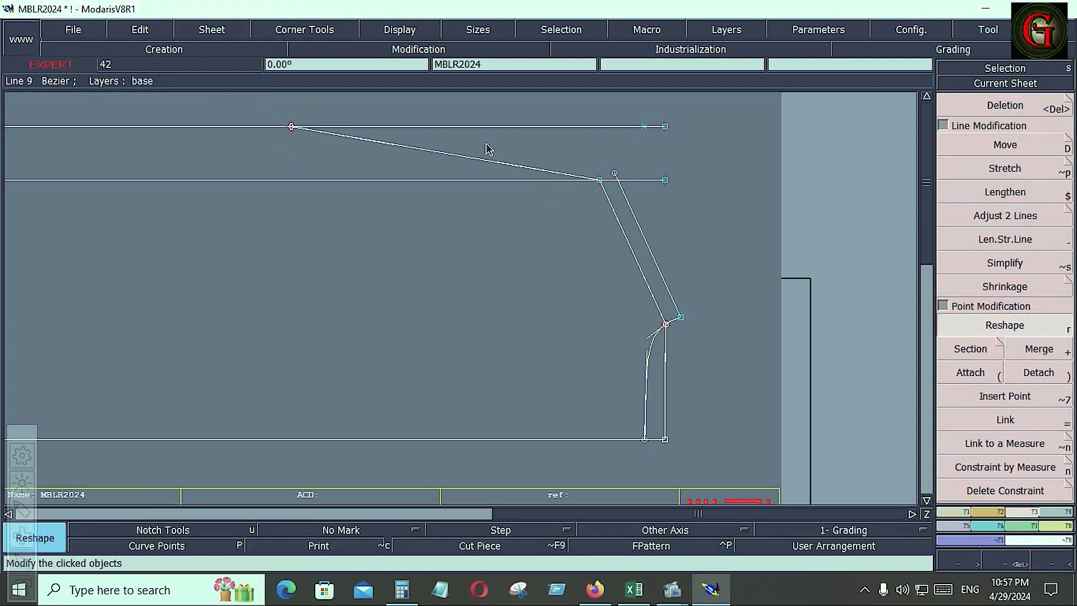
{"action": "left_click", "coordinate": [498, 164]}
{"action": "left_click", "coordinate": [465, 243]}
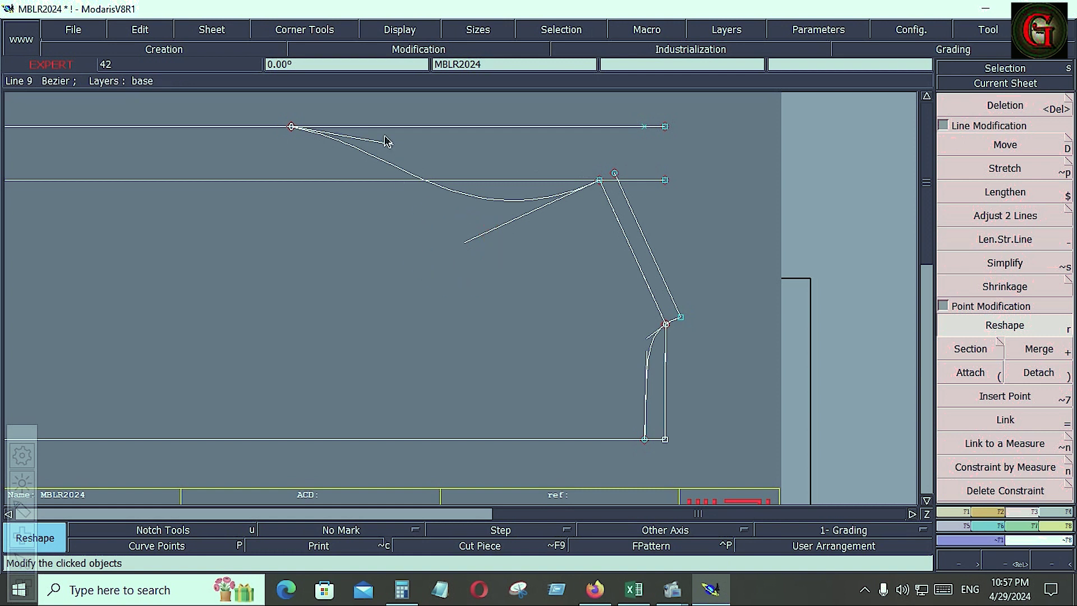
{"action": "left_click", "coordinate": [392, 145]}
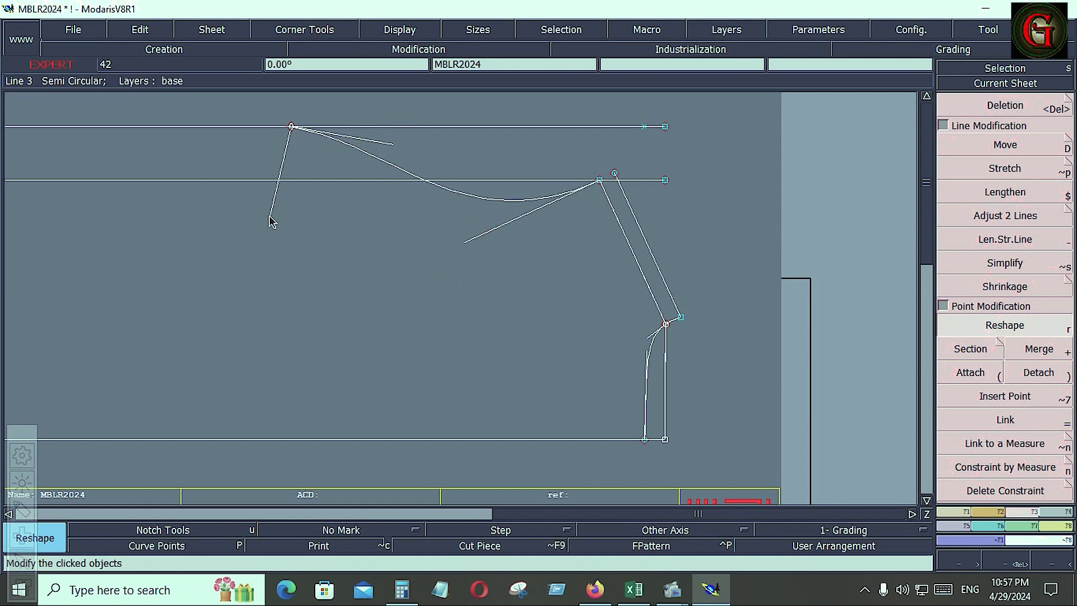
{"action": "left_click", "coordinate": [318, 254]}
{"action": "left_click", "coordinate": [453, 224]}
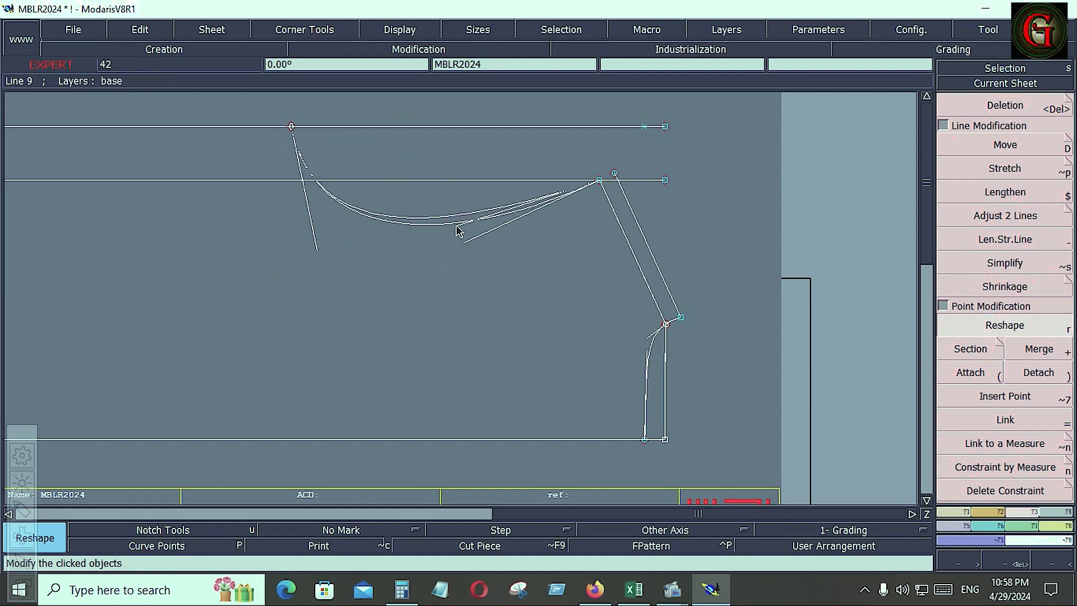
{"action": "left_click", "coordinate": [449, 223]}
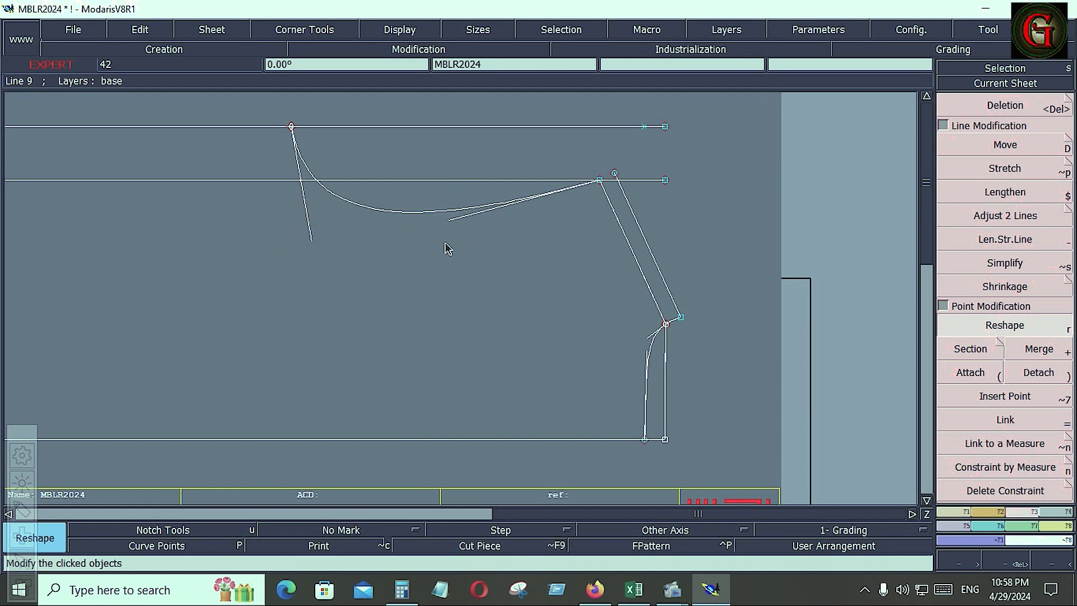
{"action": "left_click", "coordinate": [464, 212]}
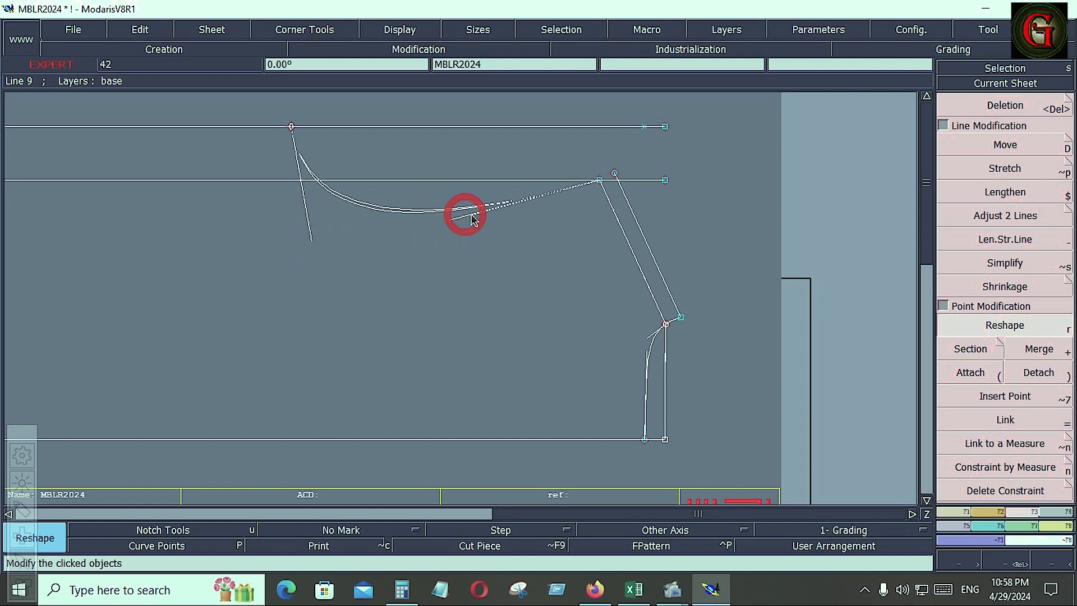
{"action": "left_click", "coordinate": [310, 235]}
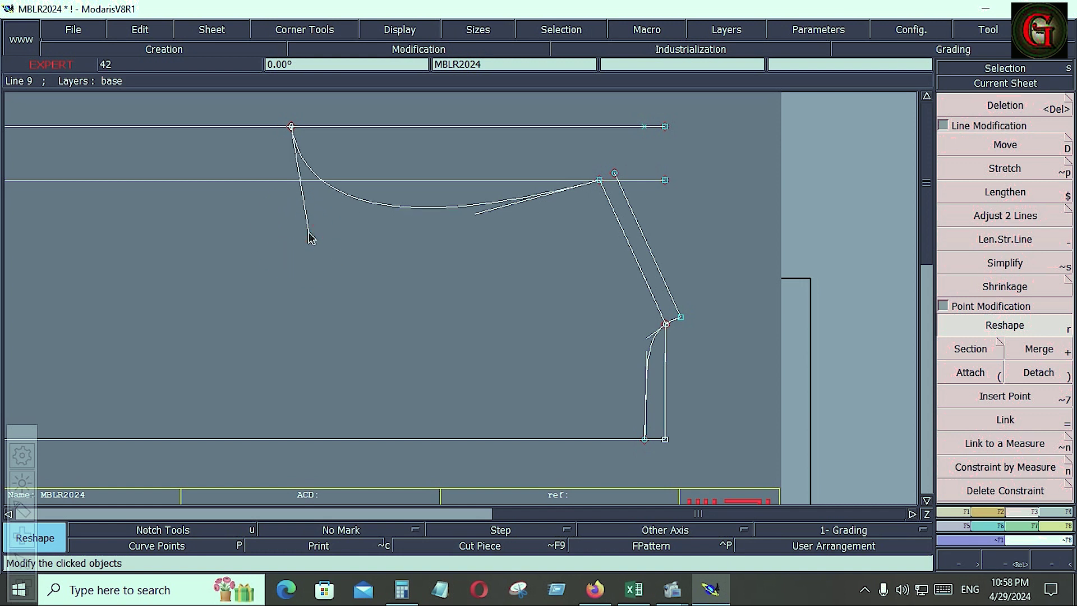
{"action": "left_click", "coordinate": [309, 234]}
Add a dynamic length measure along the armhole curve from the shoulder point to its end on the -9.5-inch parallel.
{"action": "left_click", "coordinate": [1052, 527]}
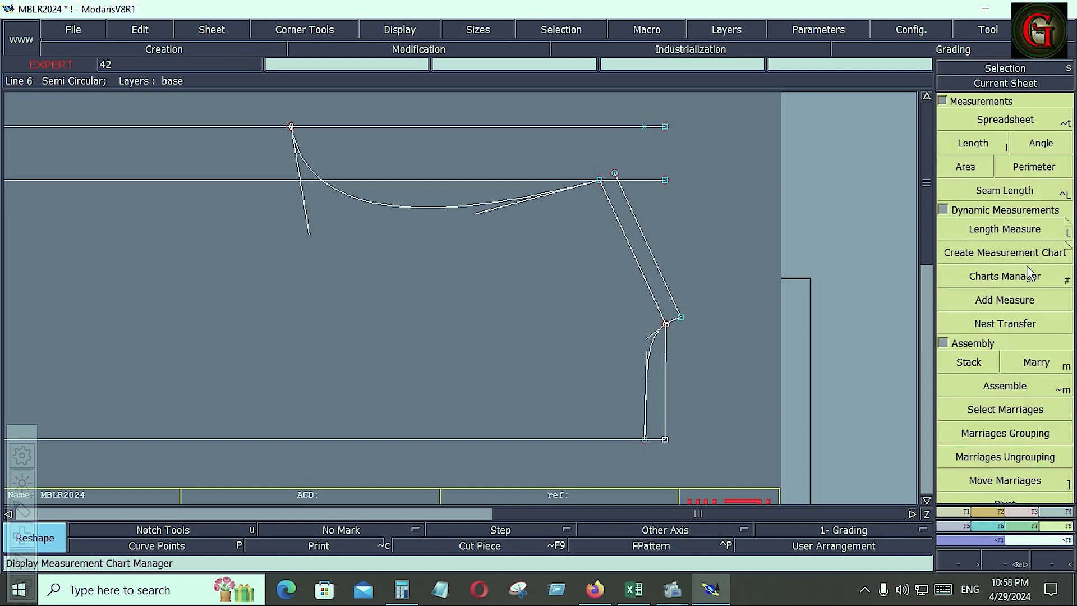
{"action": "left_click", "coordinate": [1046, 231]}
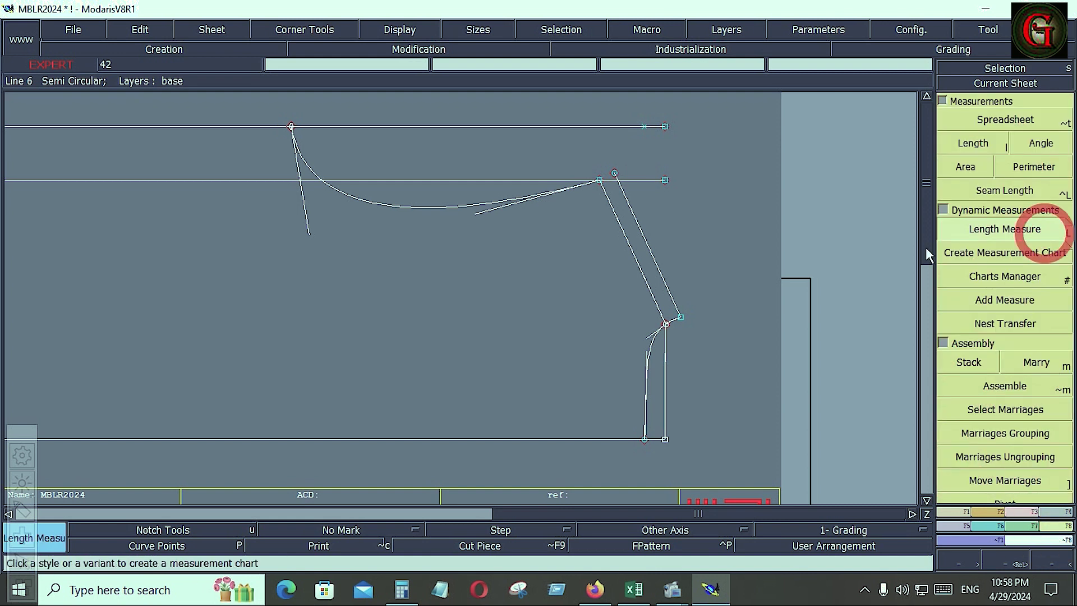
{"action": "left_click", "coordinate": [600, 181]}
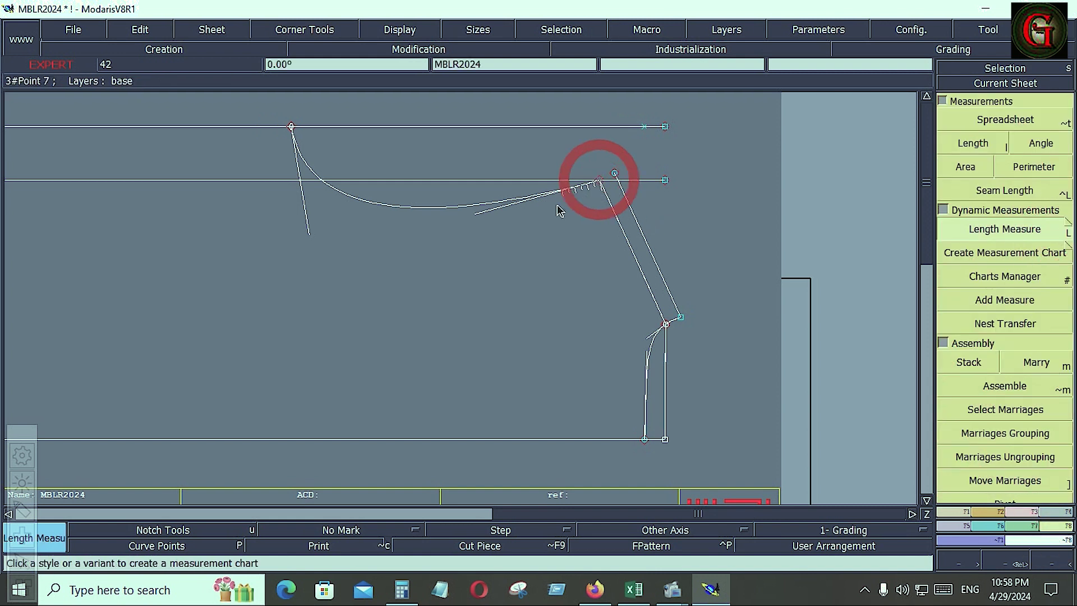
{"action": "left_click", "coordinate": [290, 129]}
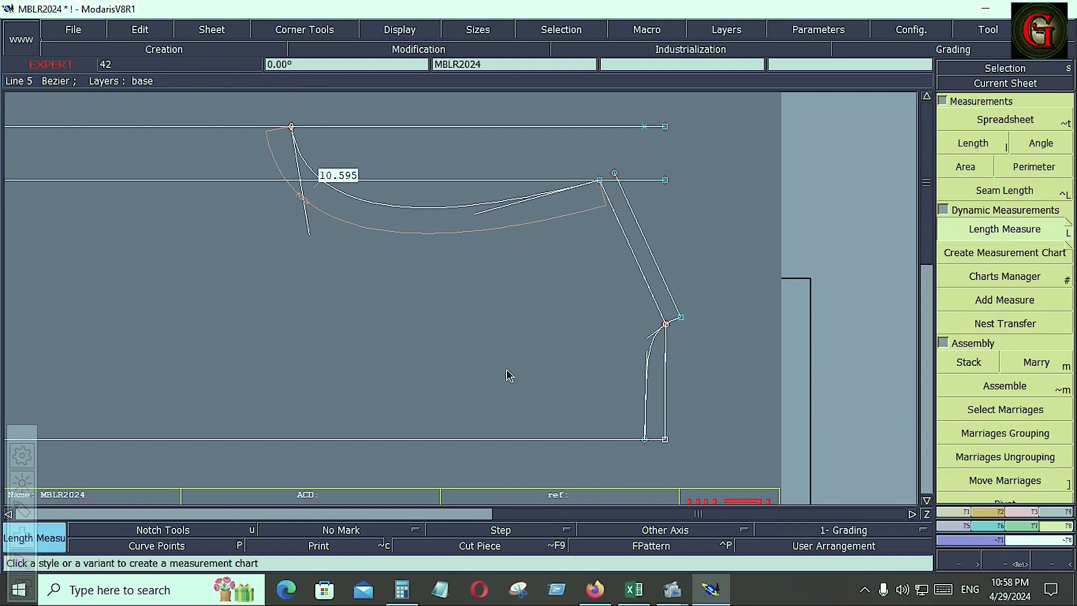
Reshape the armhole curve by shifting its underarm end along the -9.5-inch parallel with ddl -.5 inch.
{"action": "left_click", "coordinate": [1021, 512]}
{"action": "left_click", "coordinate": [1007, 326]}
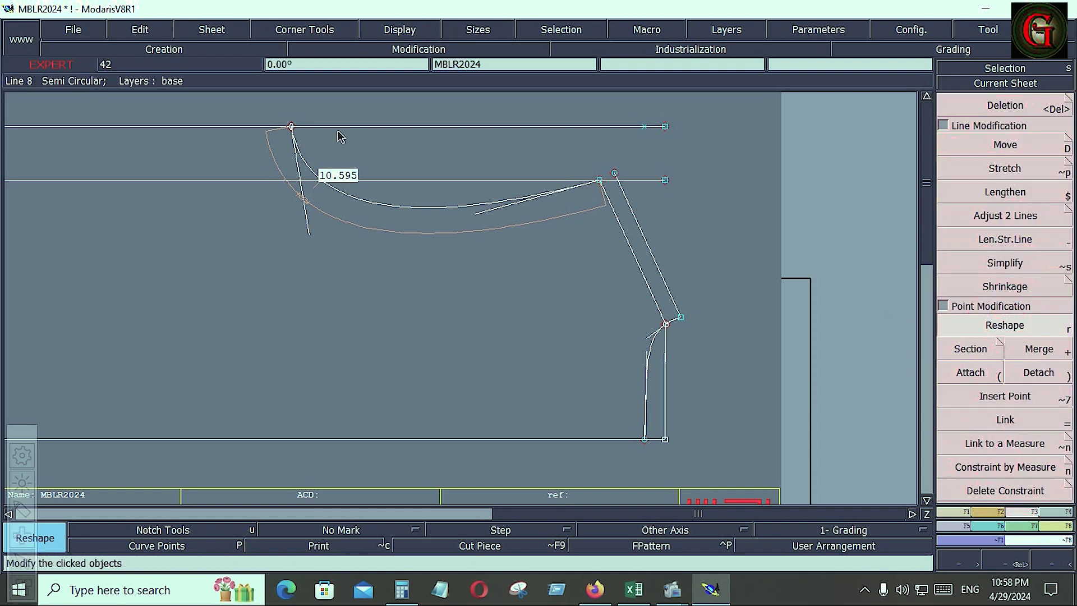
{"action": "left_click", "coordinate": [292, 127]}
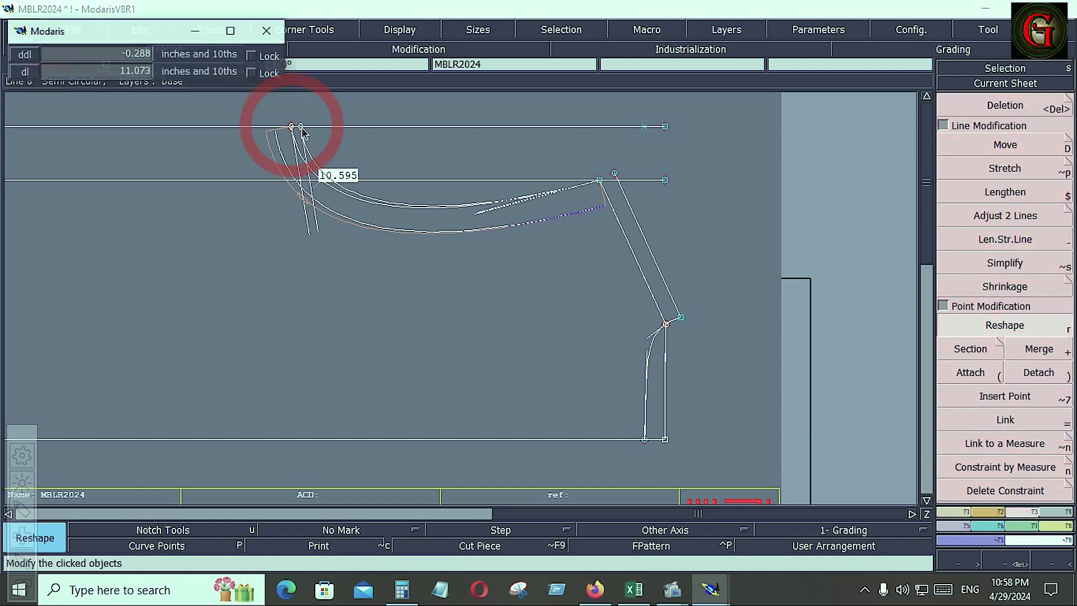
{"action": "key", "text": "Down"}
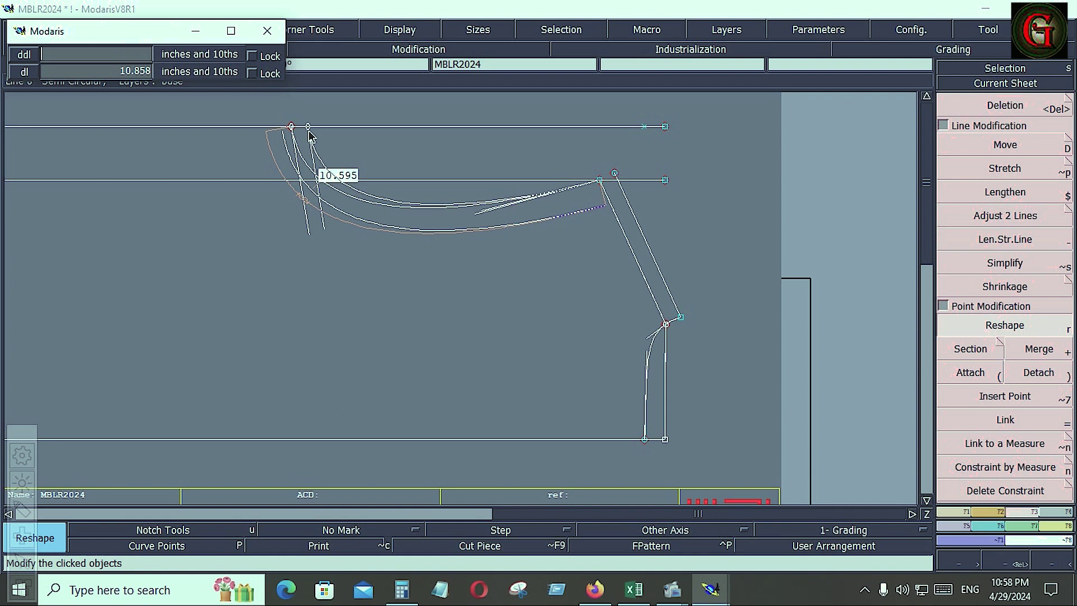
{"action": "type", "text": "-.5"}
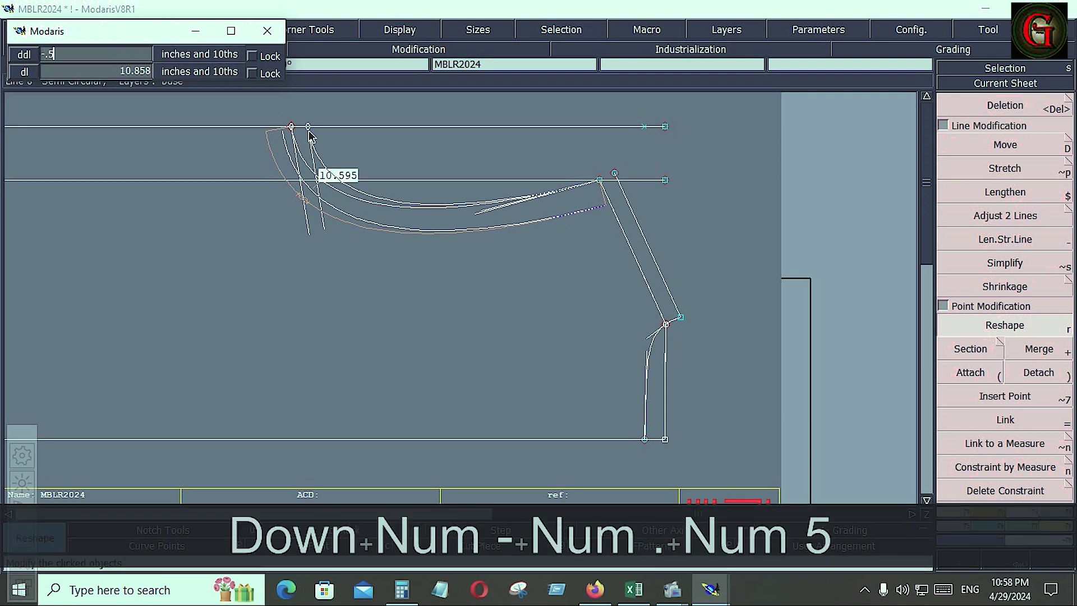
{"action": "key", "text": "Return"}
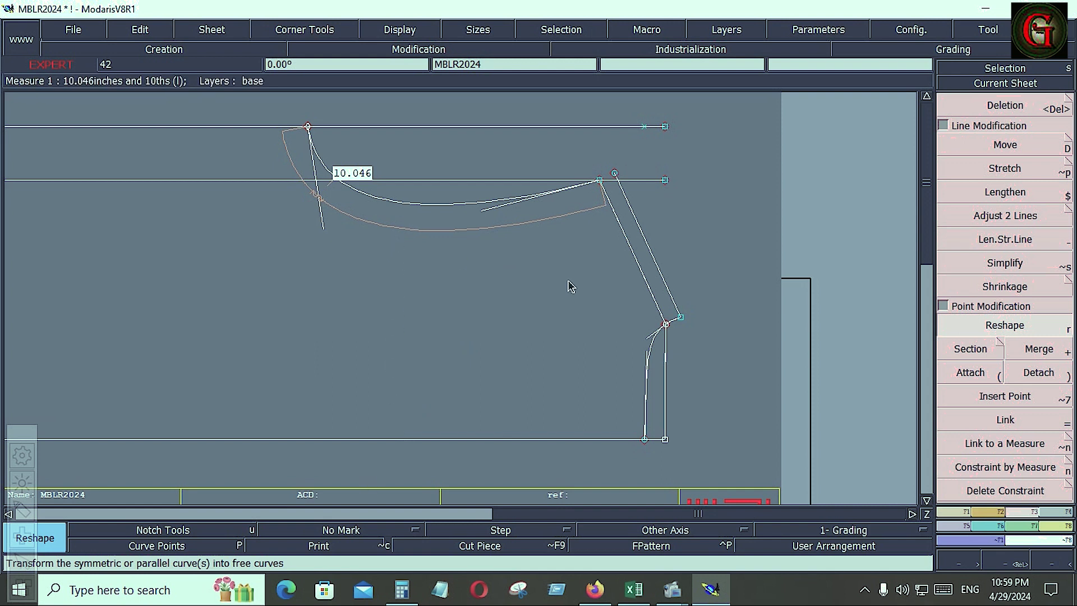
Undo the latest reshape edits and shift the armhole curve's underarm end along the -9.5-inch parallel with ddl -.25 inch.
{"action": "key", "text": "ctrl+z"}
{"action": "key", "text": "ctrl+z"}
{"action": "key", "text": "ctrl+z"}
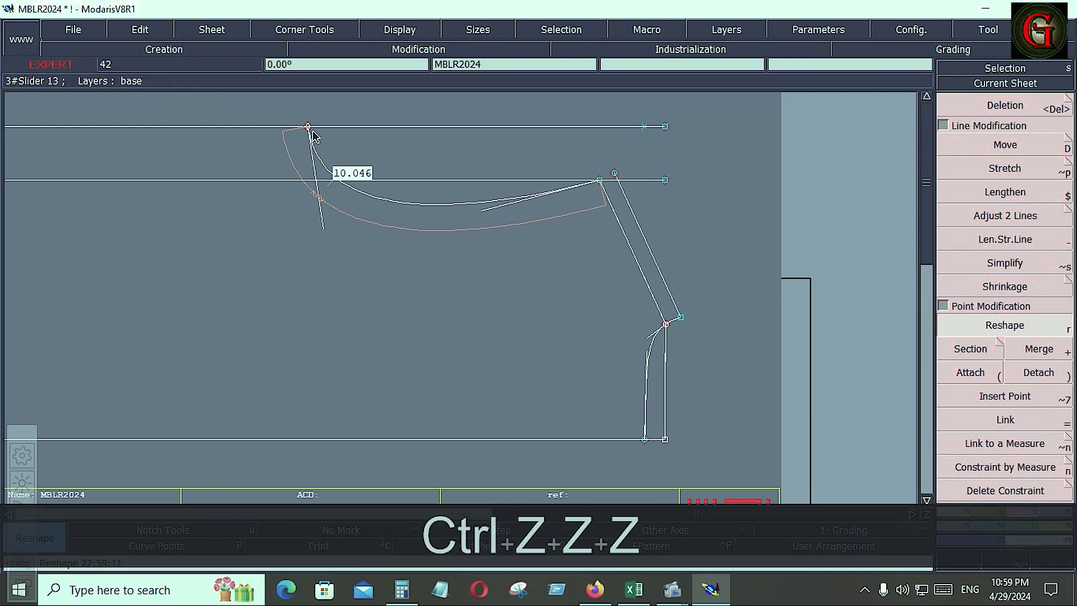
{"action": "left_click", "coordinate": [308, 128]}
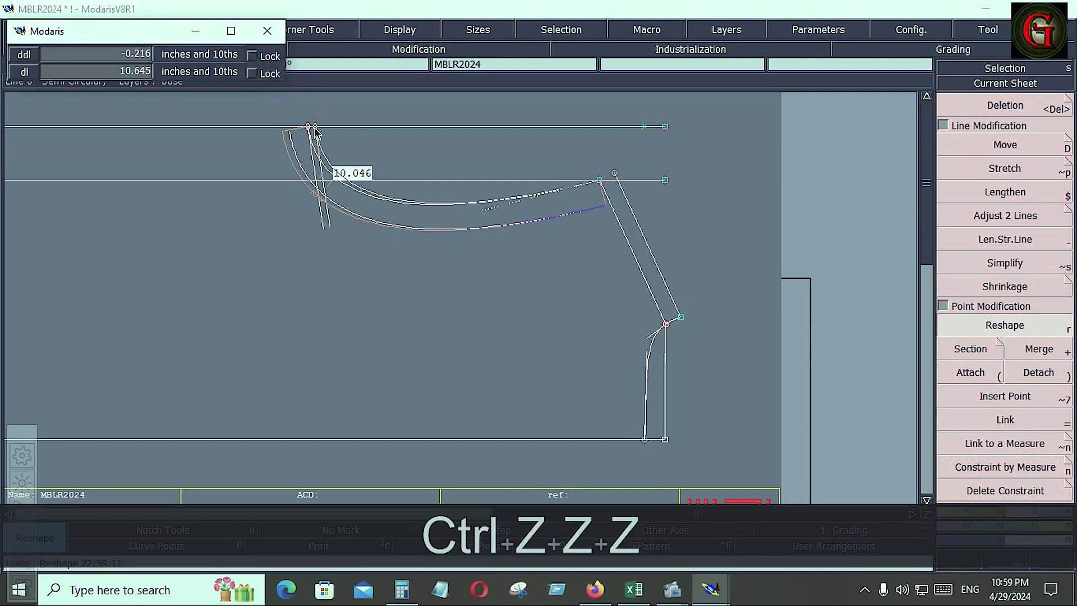
{"action": "key", "text": "Down"}
{"action": "type", "text": "-"}
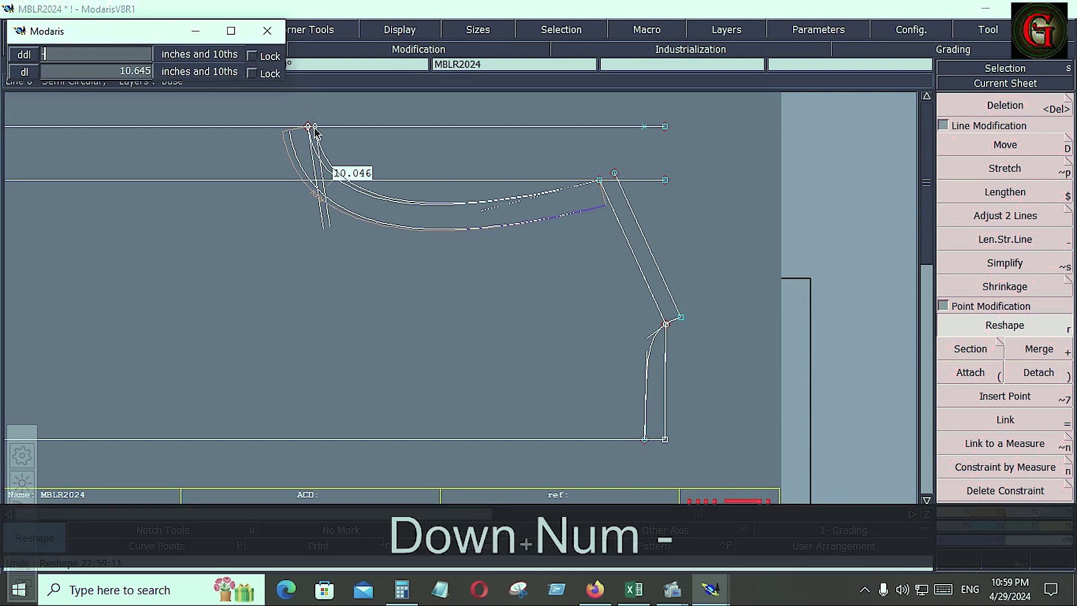
{"action": "type", "text": ".25"}
{"action": "key", "text": "Return"}
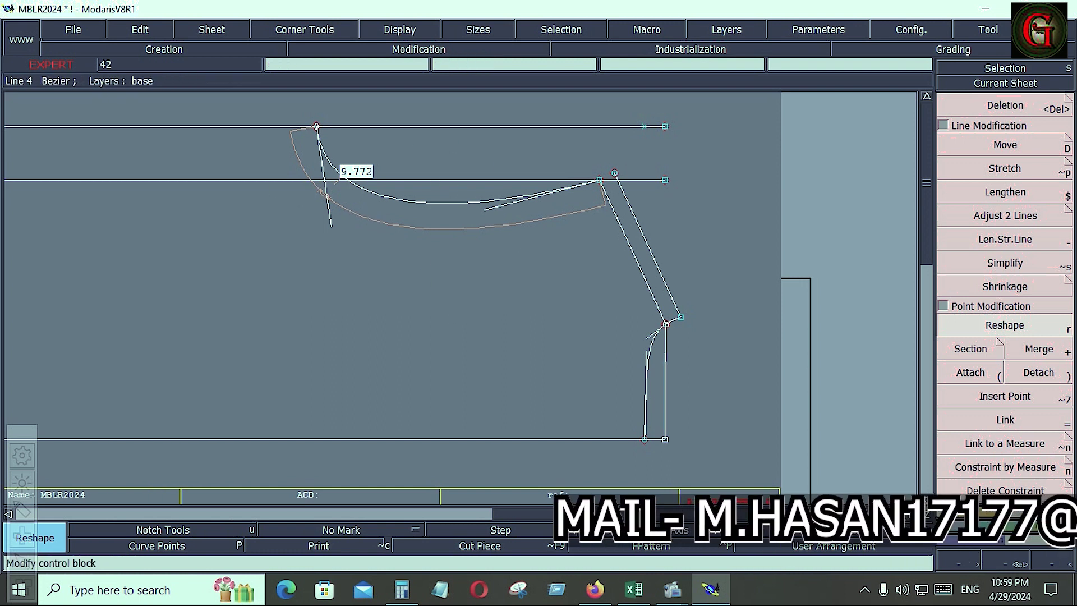
Insert a point at the armhole curve's underarm end and delete the horizontal guide line passing through the shoulder point.
{"action": "left_click", "coordinate": [1005, 398]}
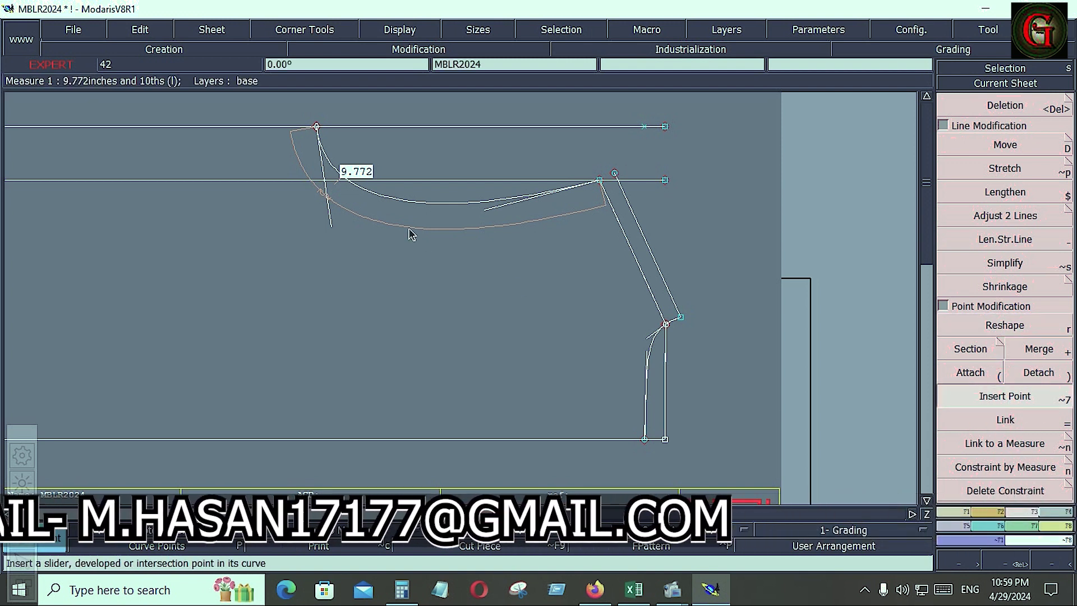
{"action": "left_click", "coordinate": [317, 128]}
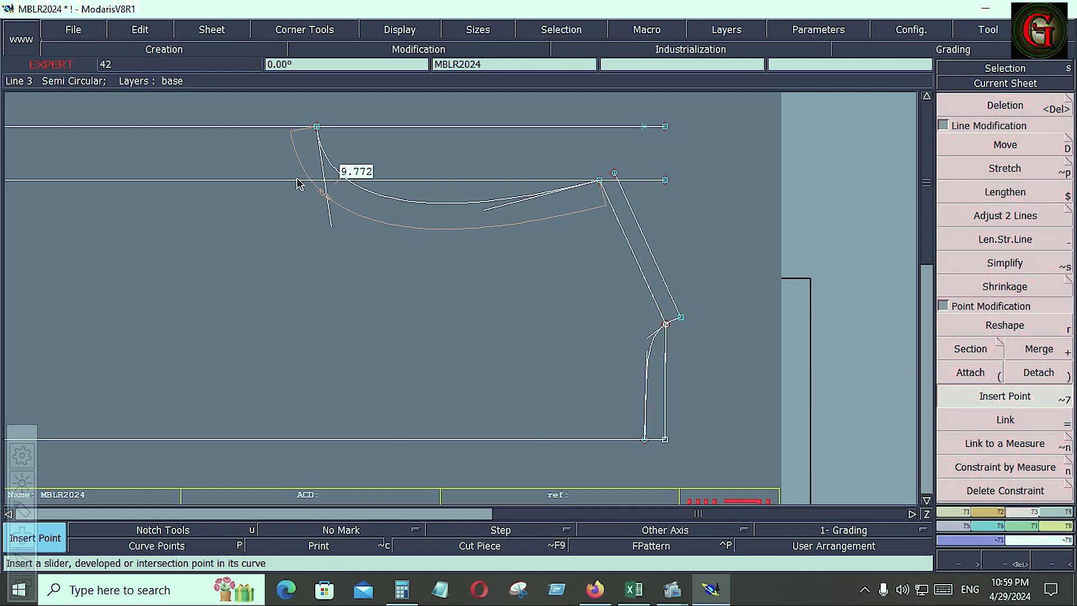
{"action": "key", "text": "Delete"}
{"action": "left_click", "coordinate": [268, 181]}
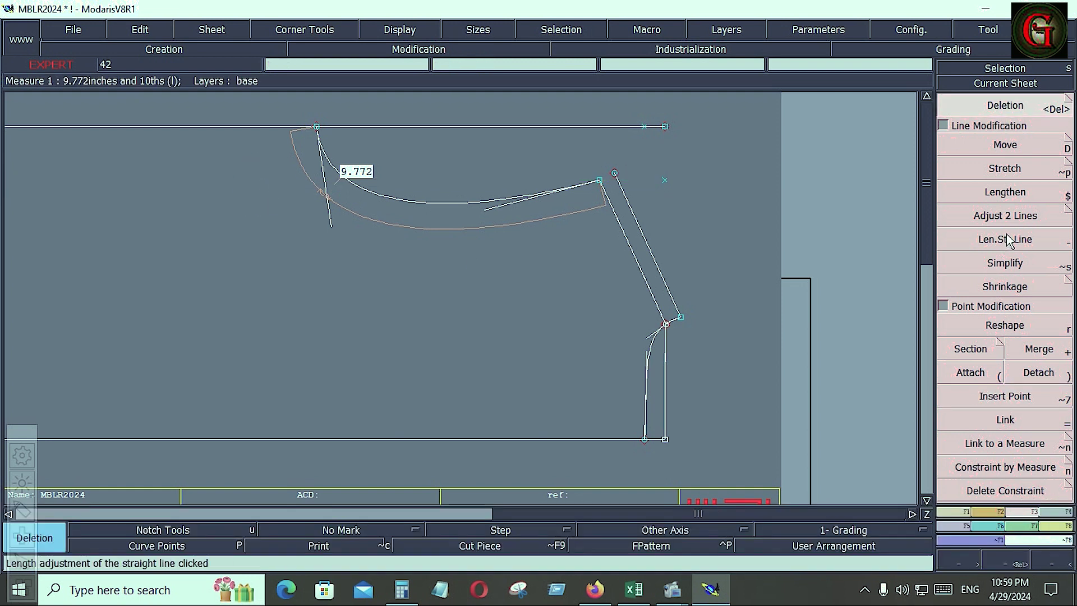
Trim the -9.5-inch parallel at the armhole curve with Adjust 2 Lines and delete the leftover guide point.
{"action": "left_click", "coordinate": [1005, 218]}
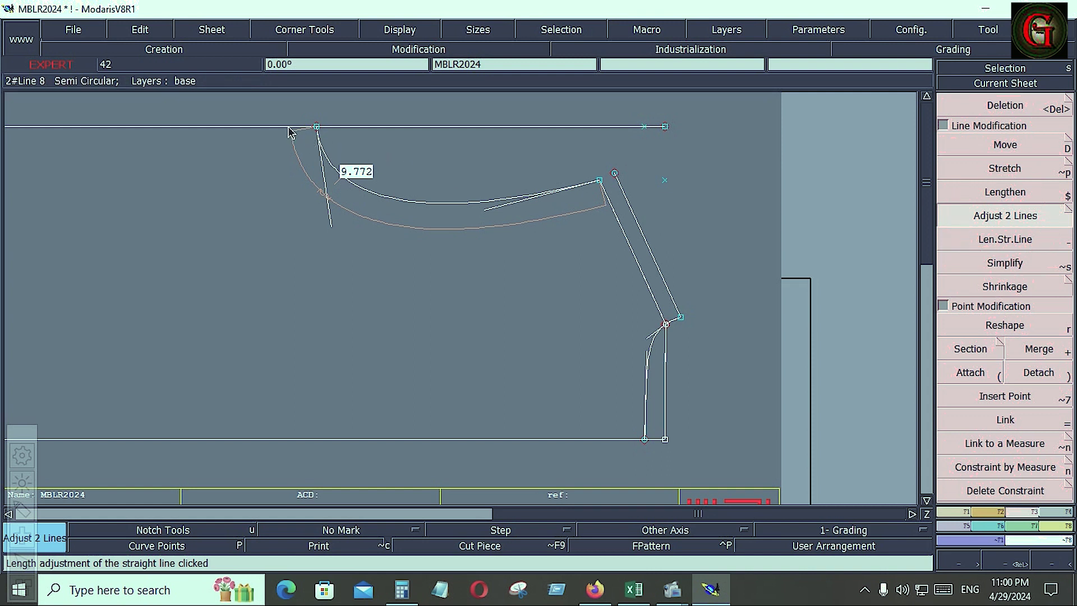
{"action": "left_click", "coordinate": [320, 145]}
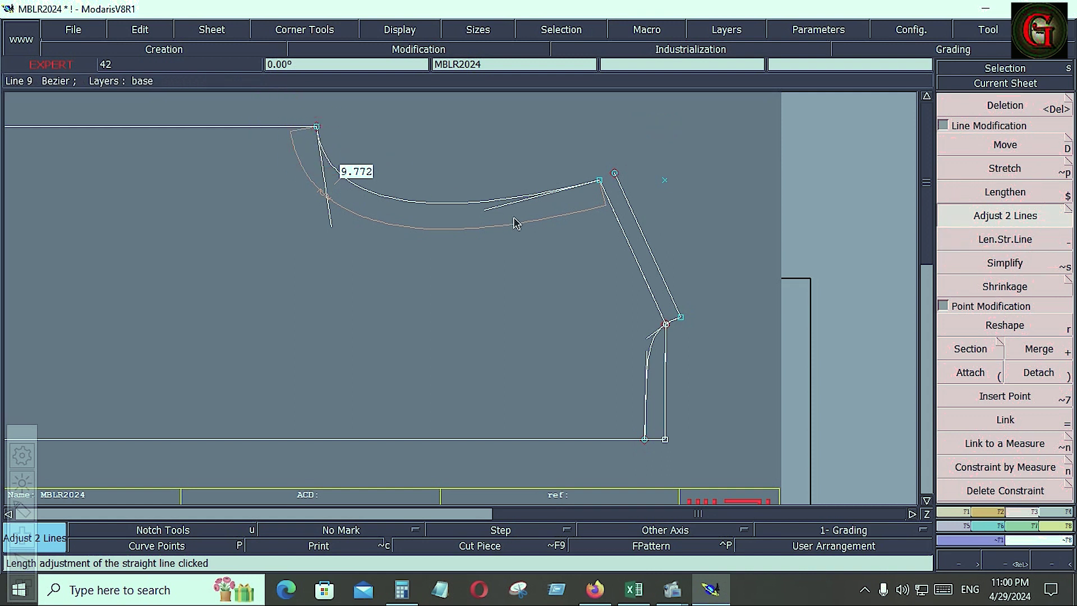
{"action": "key", "text": "Delete"}
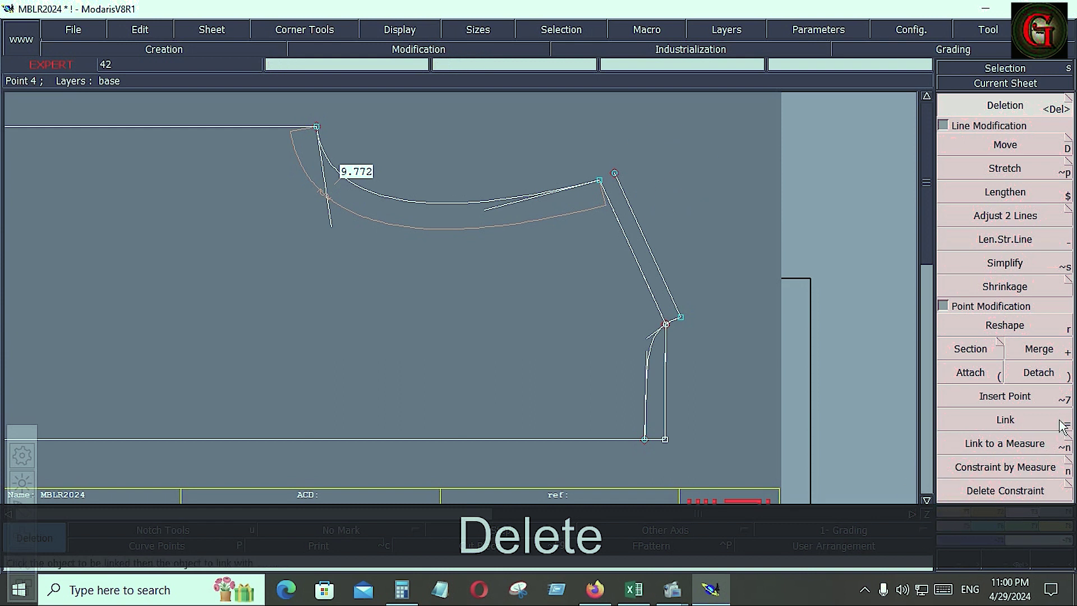
Extend the armhole curve to the outer shoulder line with Adjust 2 Lines.
{"action": "left_click", "coordinate": [1026, 509]}
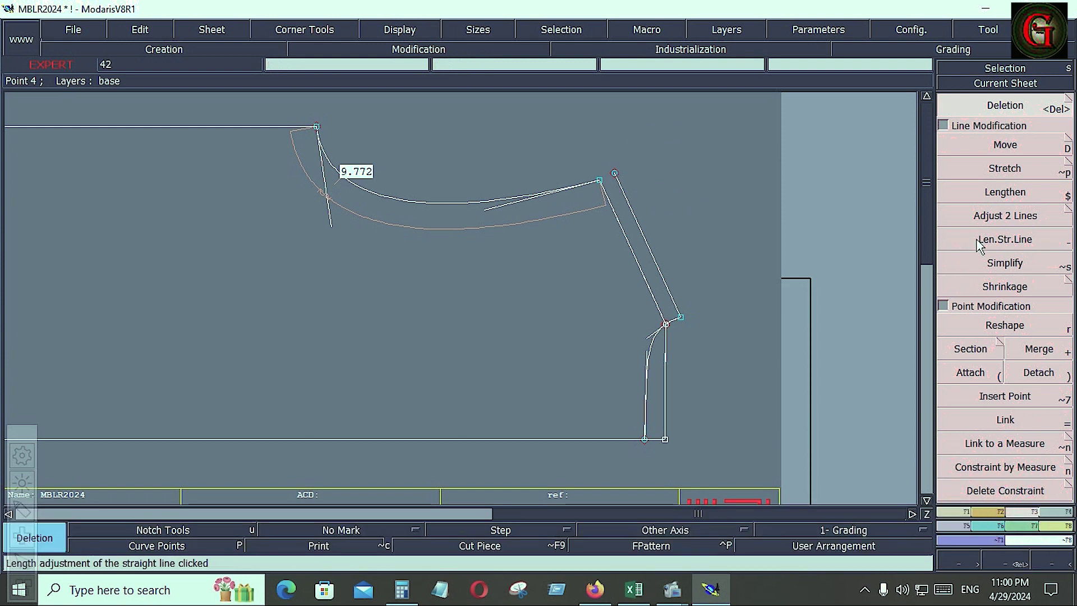
{"action": "left_click", "coordinate": [1002, 219]}
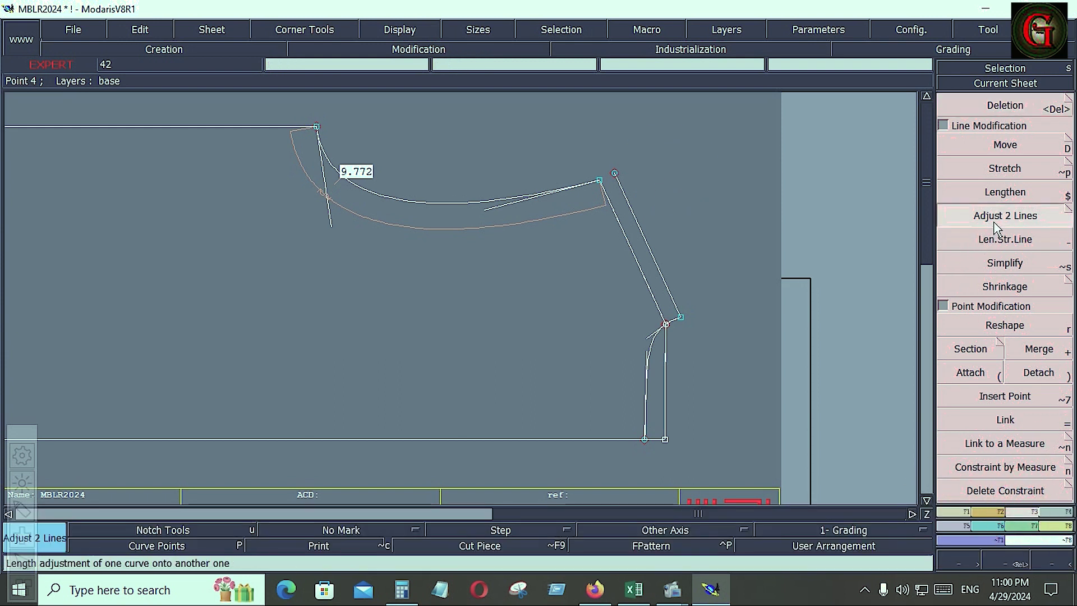
{"action": "left_click", "coordinate": [520, 202]}
{"action": "left_click", "coordinate": [614, 189]}
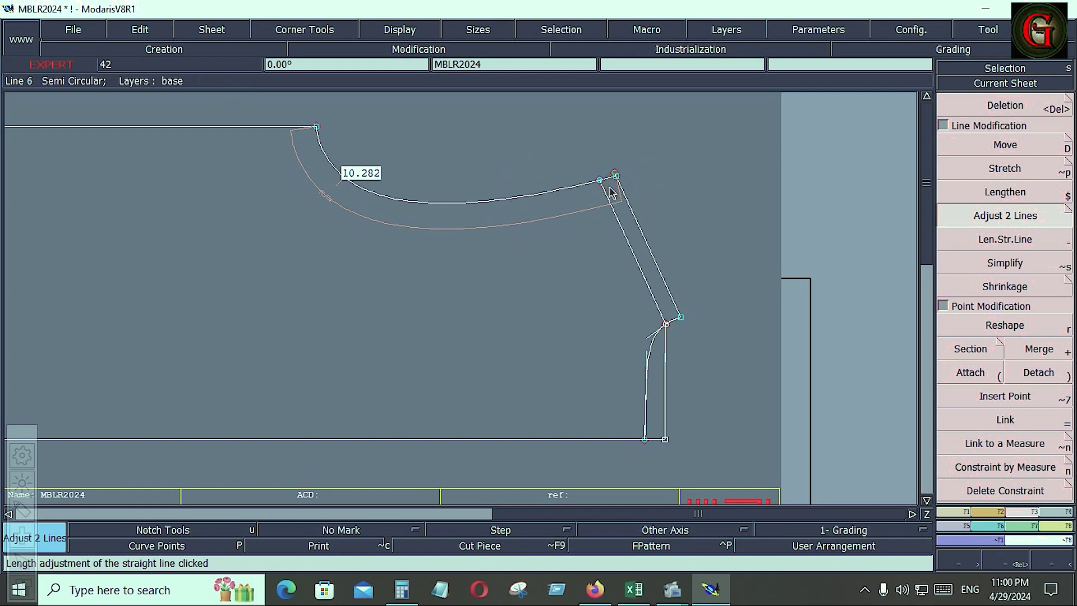
Attach the extended armhole curve's end to the upper endpoint of the outer shoulder line.
{"action": "key", "text": "Return"}
{"action": "left_click_drag", "start_coordinate": [572, 156], "coordinate": [637, 214]}
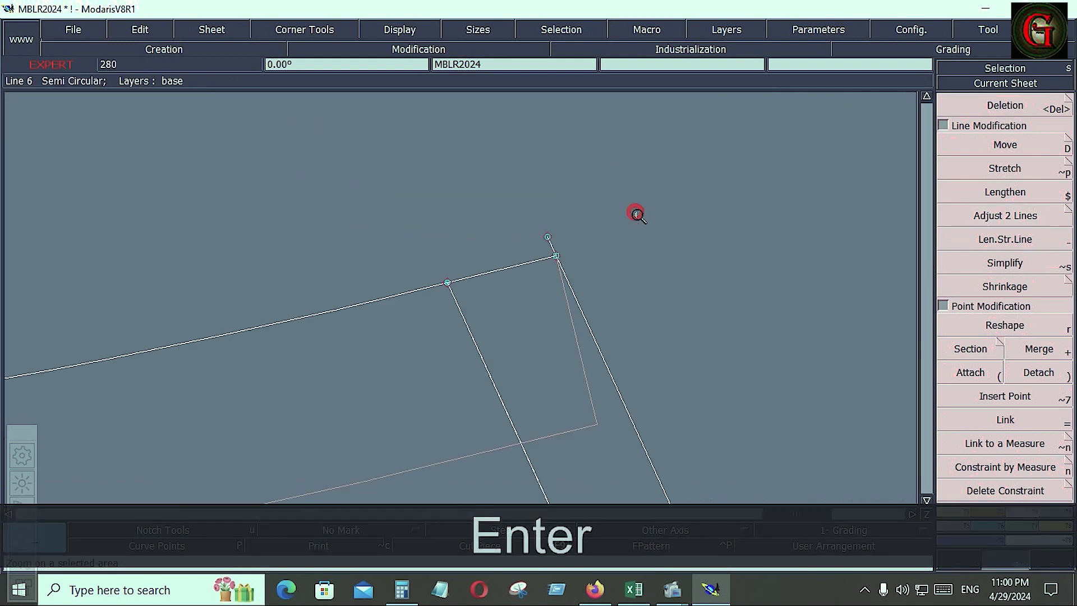
{"action": "left_click", "coordinate": [974, 374]}
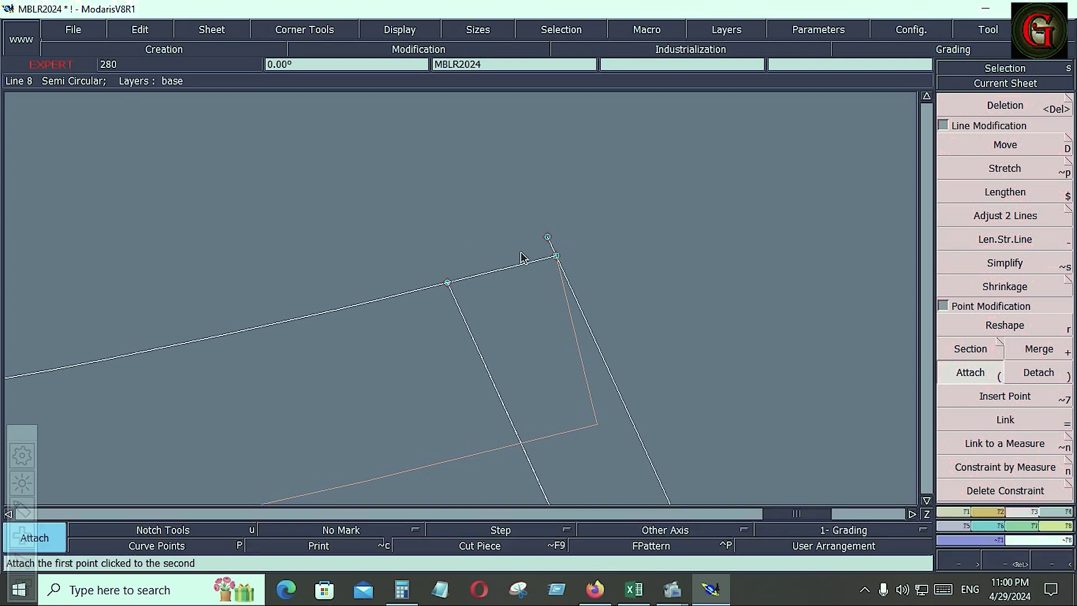
{"action": "left_click", "coordinate": [555, 257]}
{"action": "left_click", "coordinate": [547, 238]}
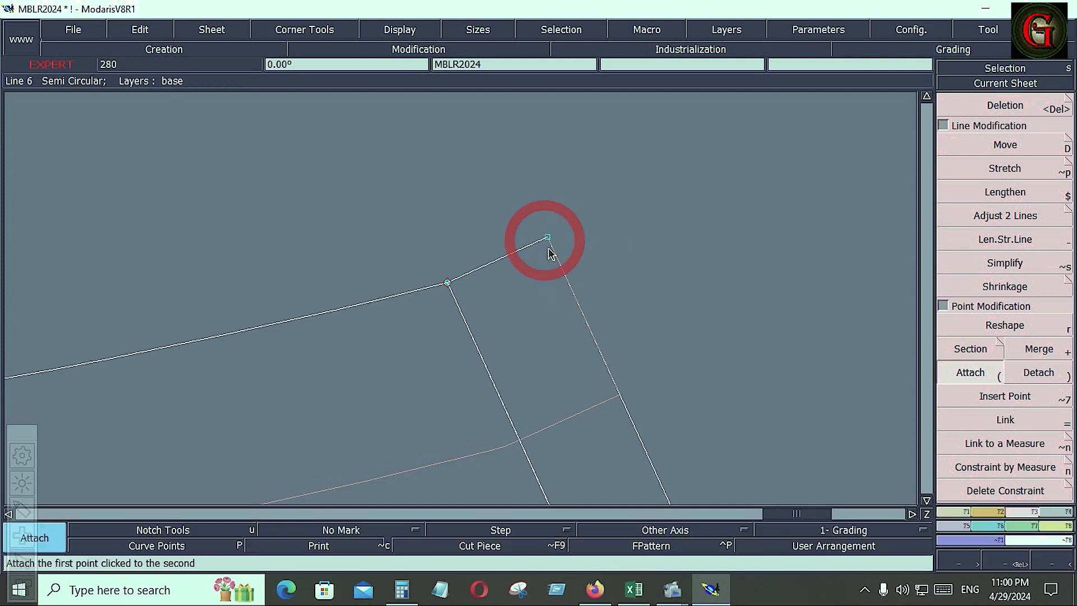
Reshape the armhole curve at the inner shoulder line's end by moving its point with dx 0 and dy .062 inch.
{"action": "key", "text": "Return"}
{"action": "left_click_drag", "start_coordinate": [511, 122], "coordinate": [746, 202]}
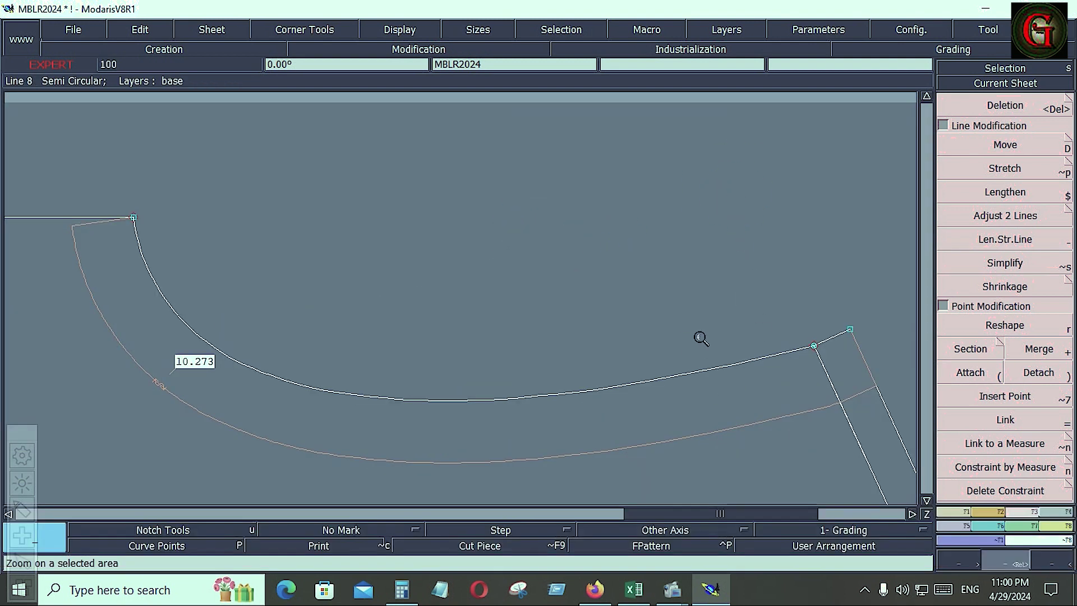
{"action": "left_click", "coordinate": [1004, 327]}
{"action": "left_click", "coordinate": [814, 346]}
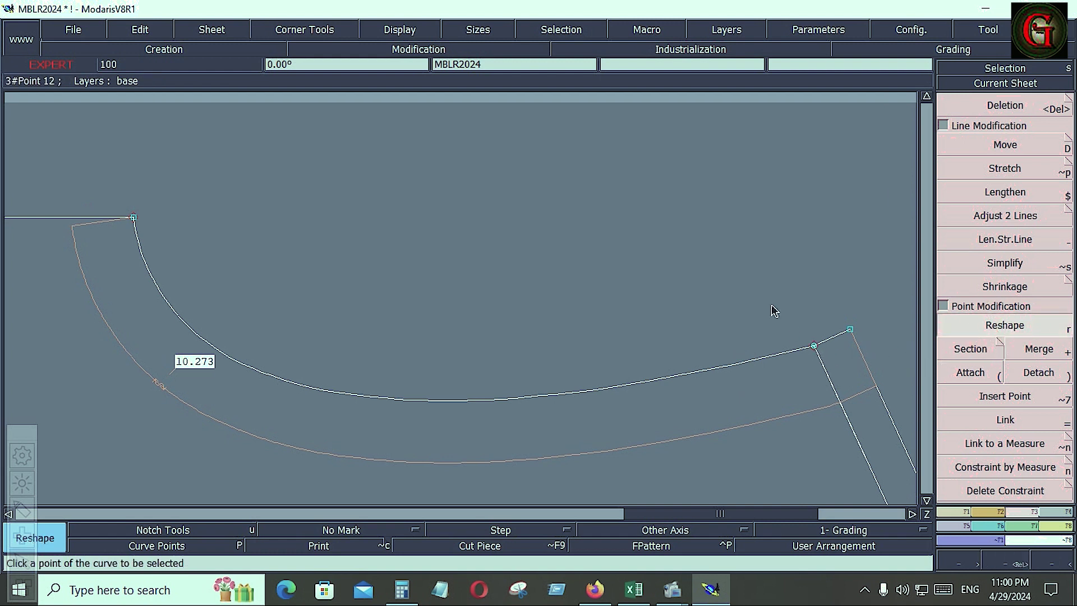
{"action": "key", "text": "Return"}
{"action": "left_click_drag", "start_coordinate": [712, 284], "coordinate": [894, 413]}
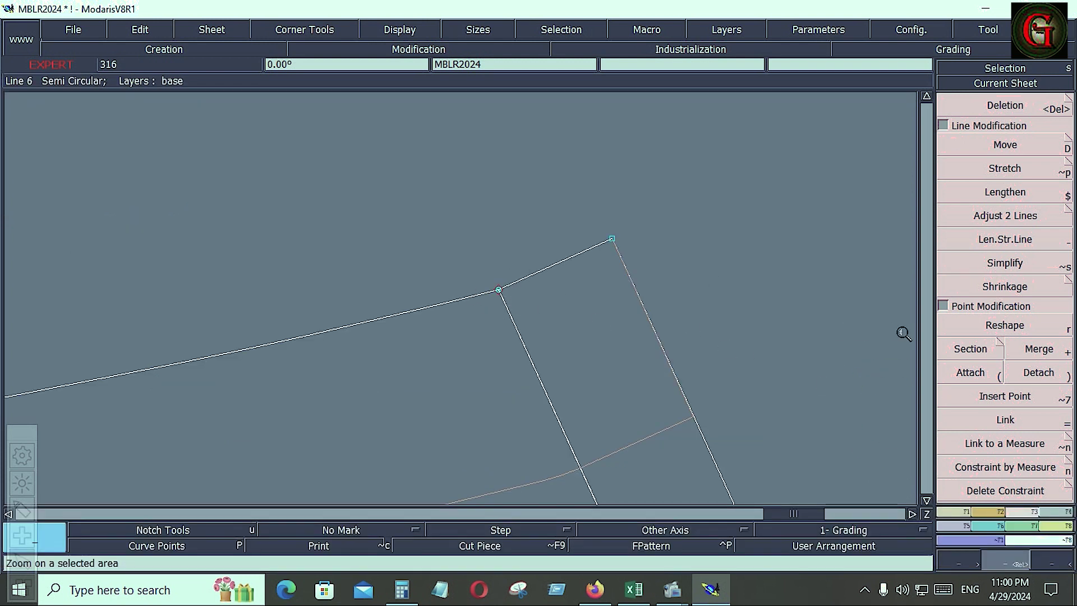
{"action": "left_click", "coordinate": [1004, 328]}
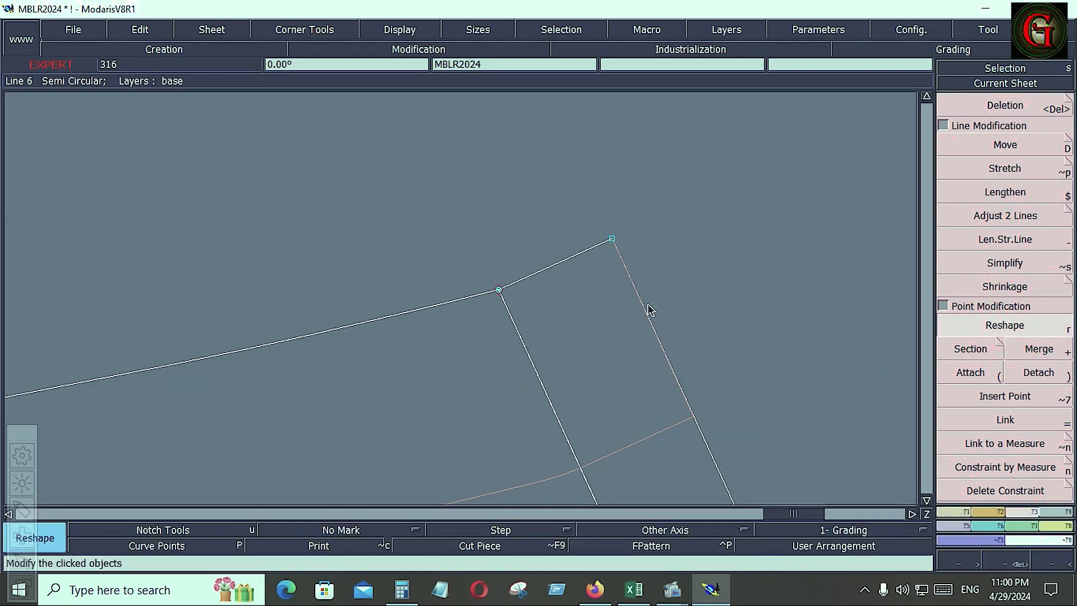
{"action": "left_click", "coordinate": [499, 291]}
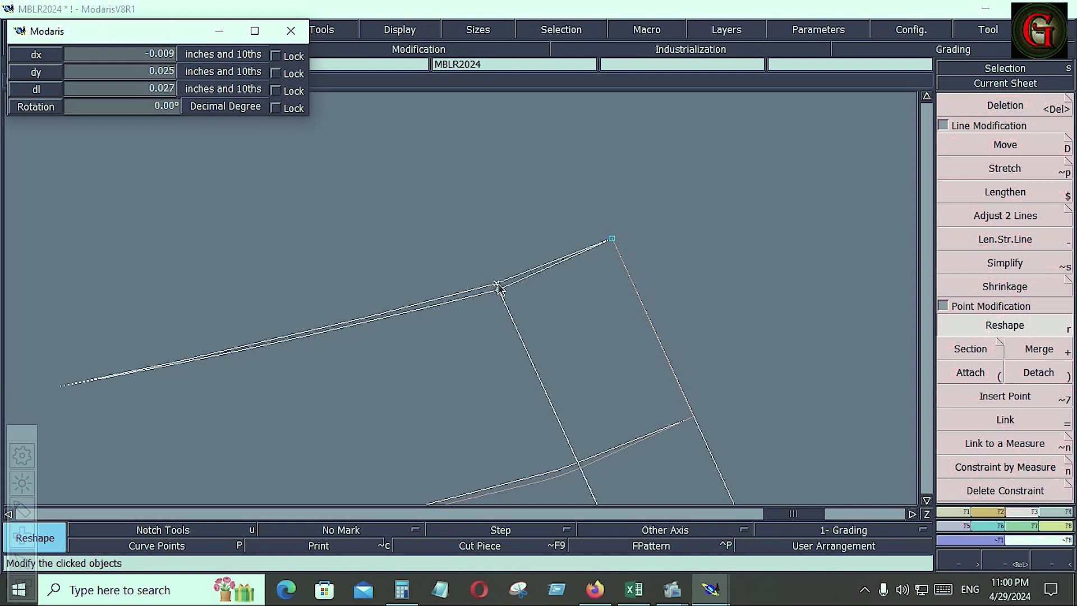
{"action": "key", "text": "Down"}
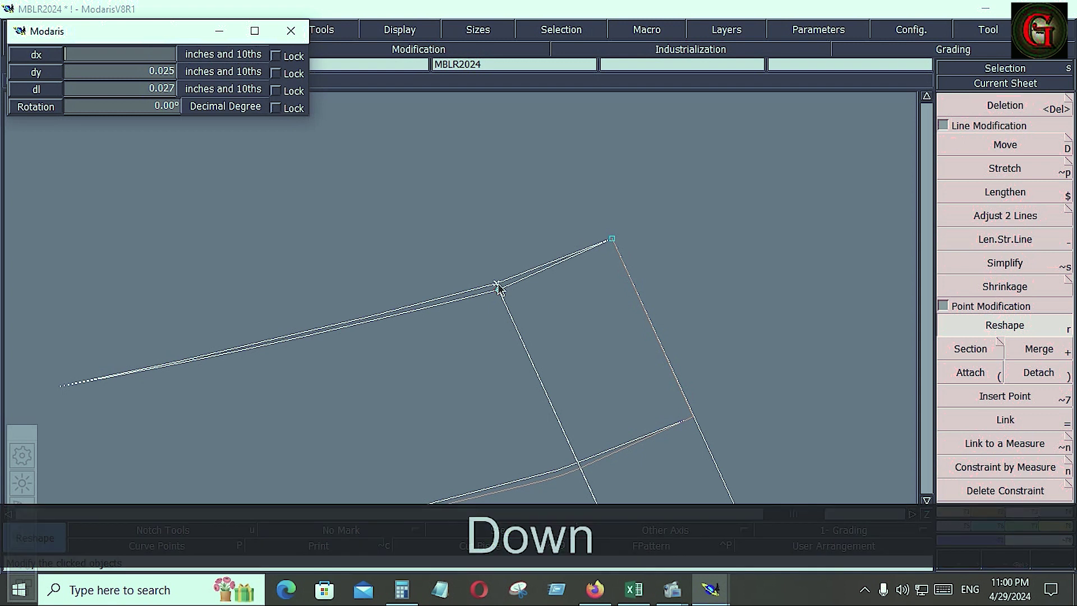
{"action": "type", "text": "0"}
{"action": "key", "text": "Down"}
{"action": "type", "text": ".062"}
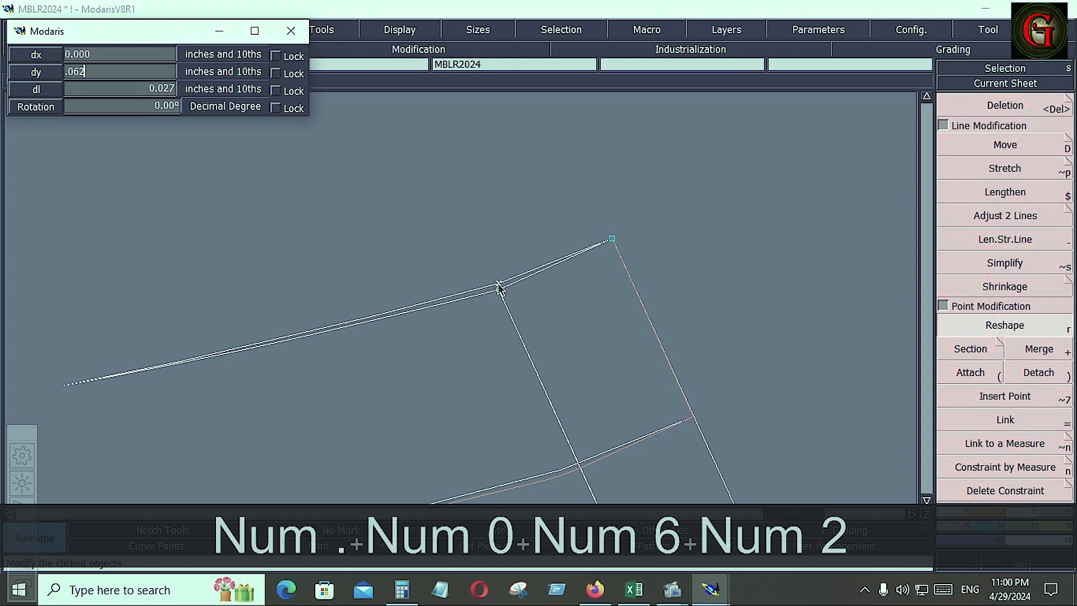
{"action": "key", "text": "Return"}
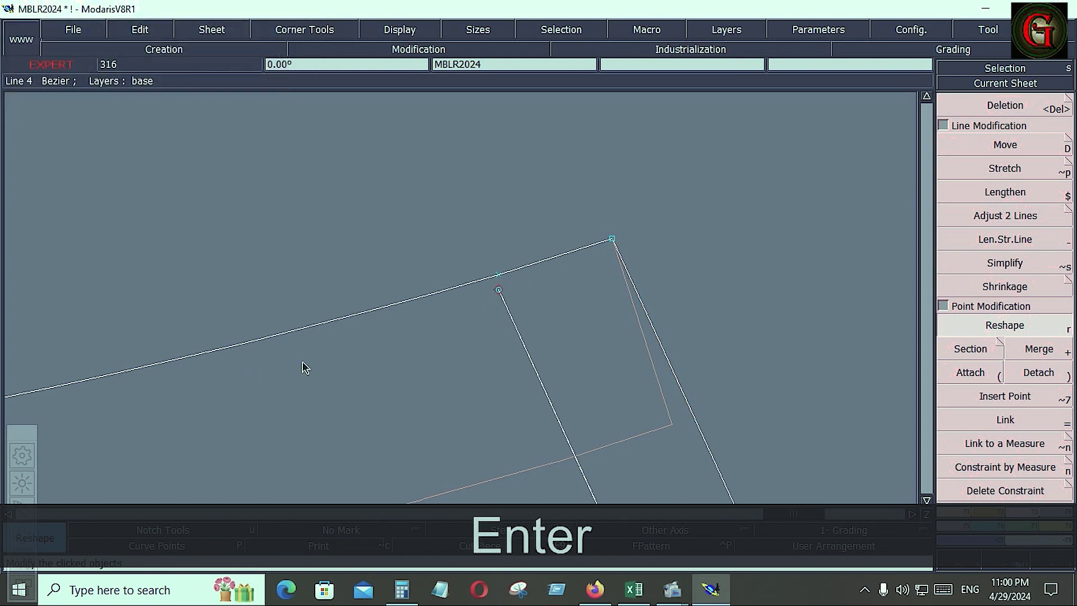
Recentre the sheet and save the model, continuing past the detected anomalies.
{"action": "key", "text": "Home"}
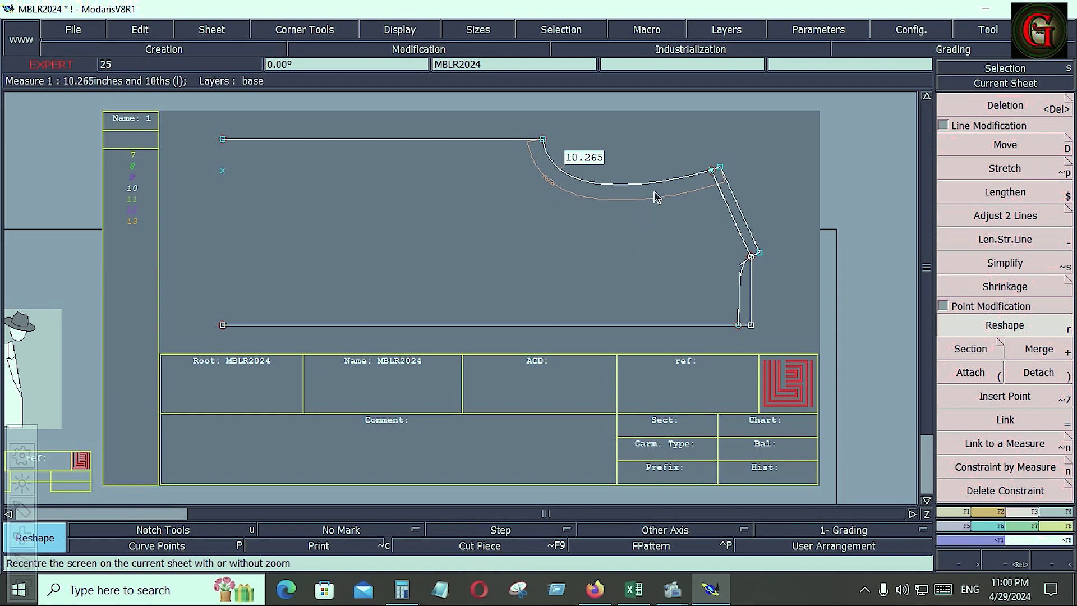
{"action": "left_click", "coordinate": [93, 32]}
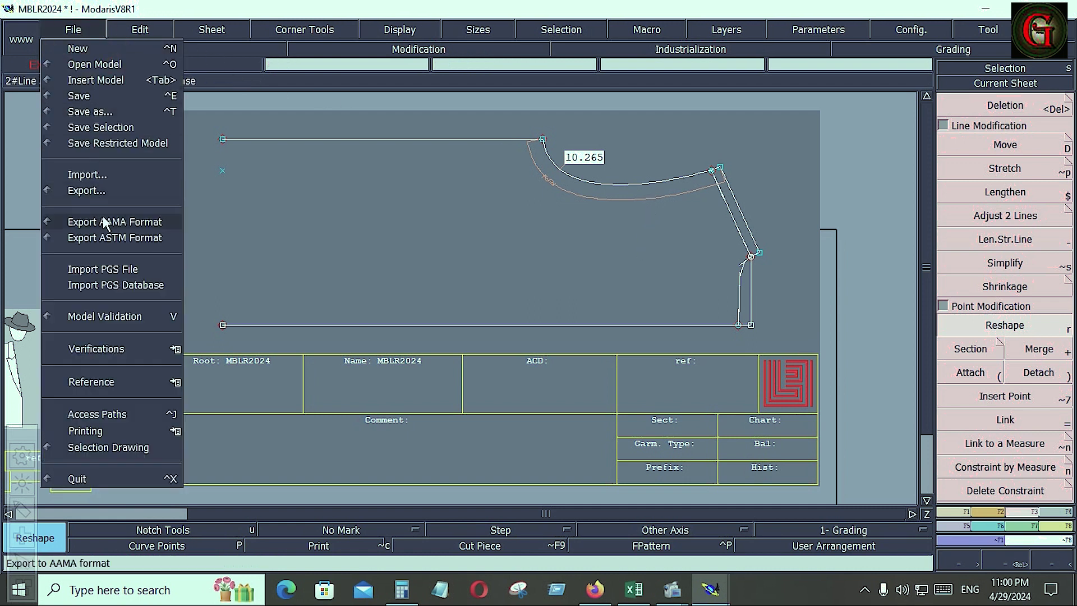
{"action": "left_click", "coordinate": [85, 97]}
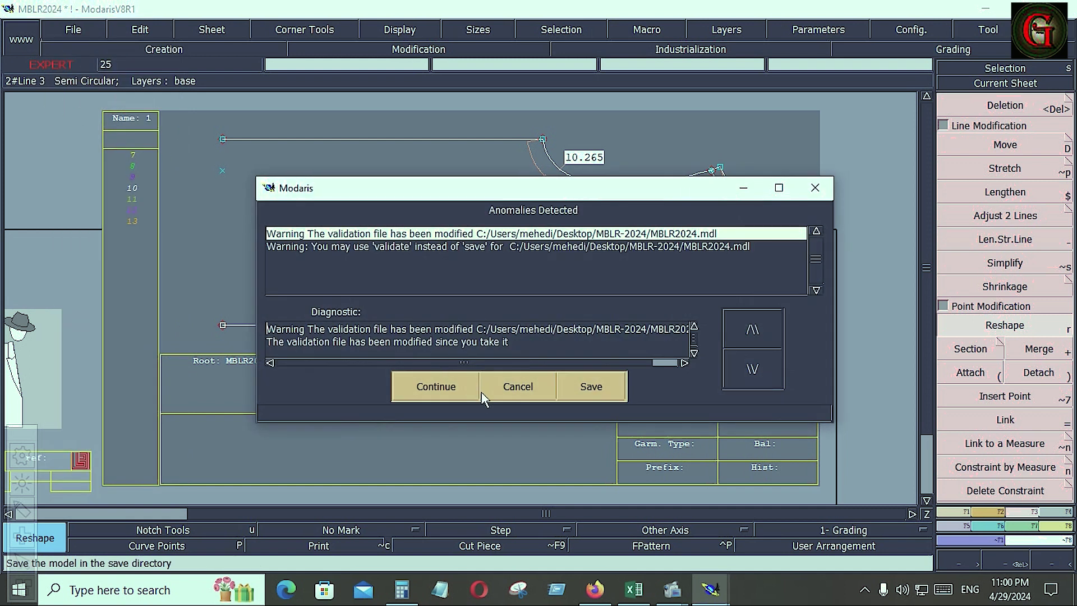
{"action": "left_click", "coordinate": [437, 392]}
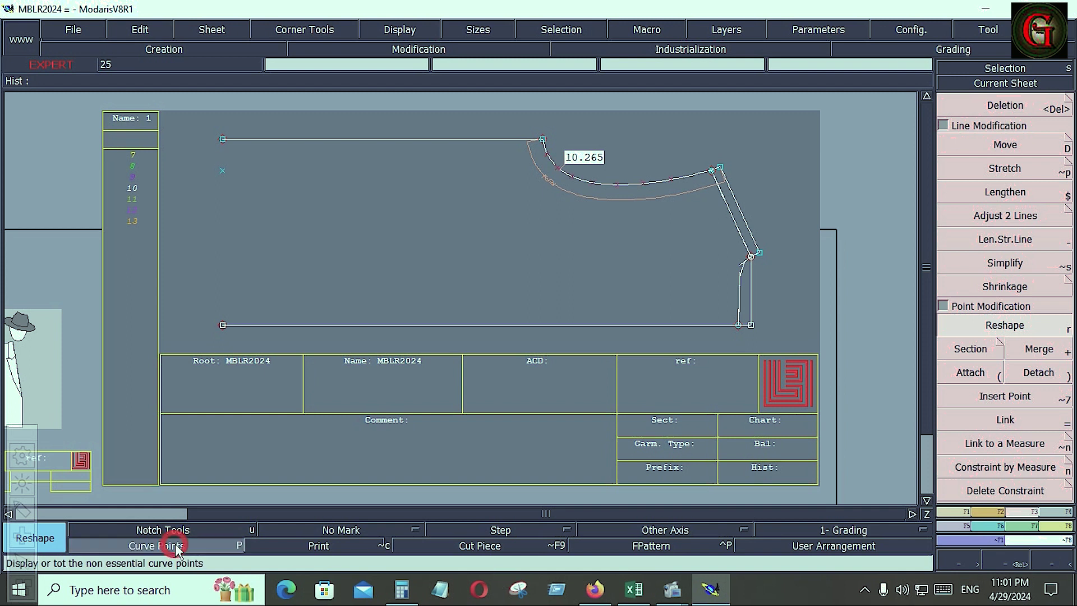
Display the curve points and draw a vertical Bezier line from the armhole's underarm end to the long baseline.
{"action": "left_click", "coordinate": [156, 545]}
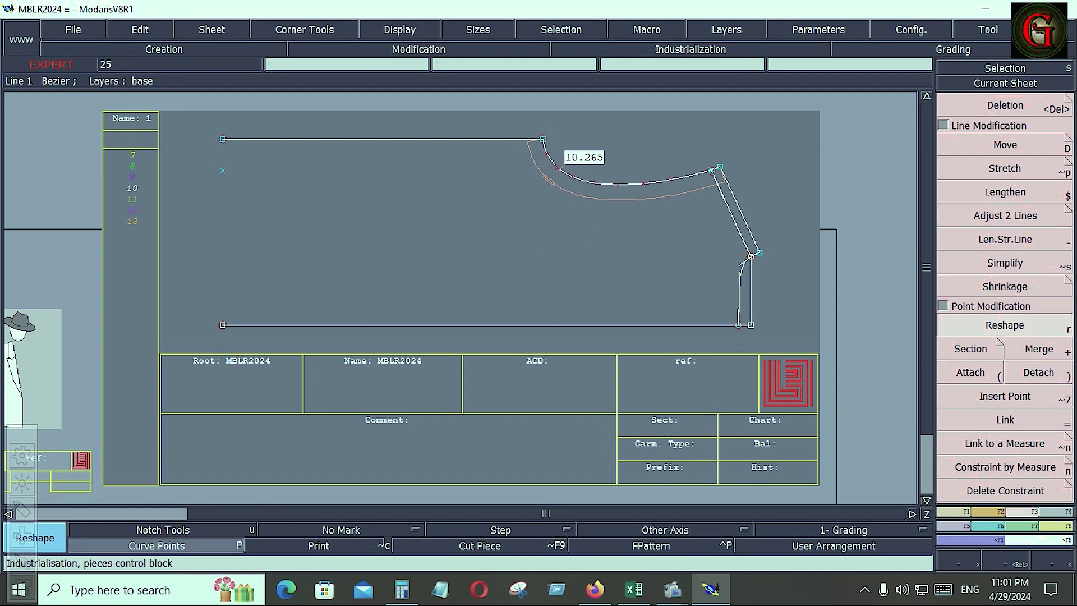
{"action": "left_click", "coordinate": [964, 511]}
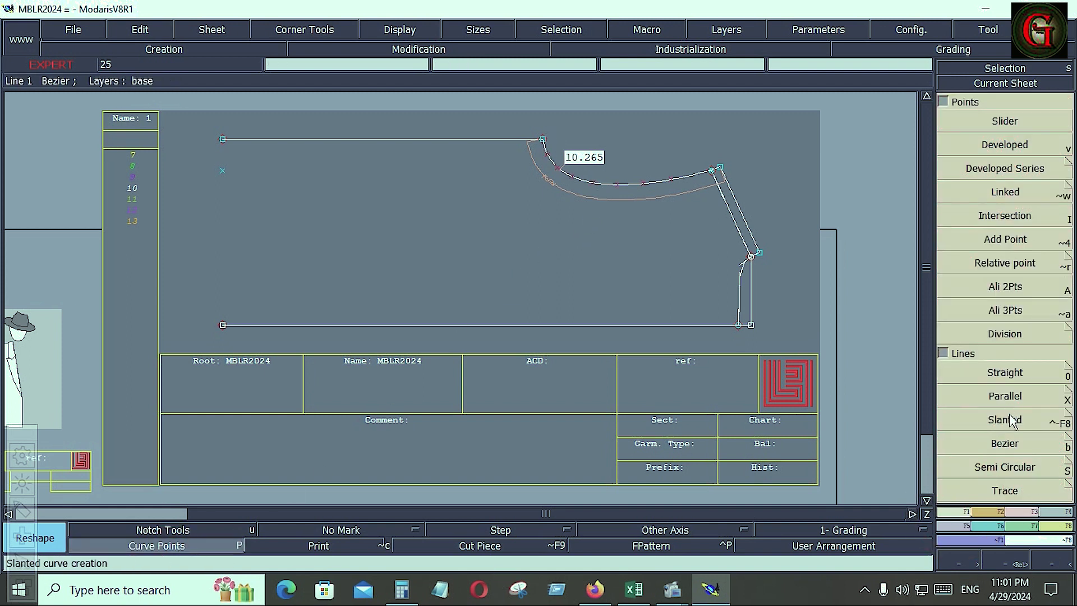
{"action": "left_click", "coordinate": [1004, 443]}
{"action": "left_click", "coordinate": [542, 139]}
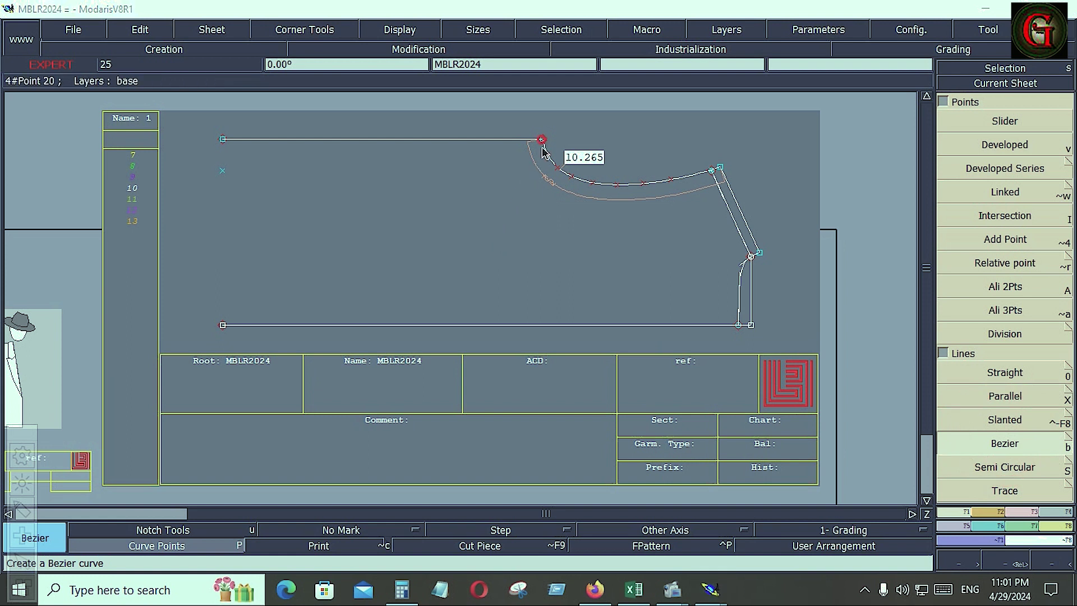
{"action": "key", "text": "ctrl"}
{"action": "left_click", "coordinate": [543, 331]}
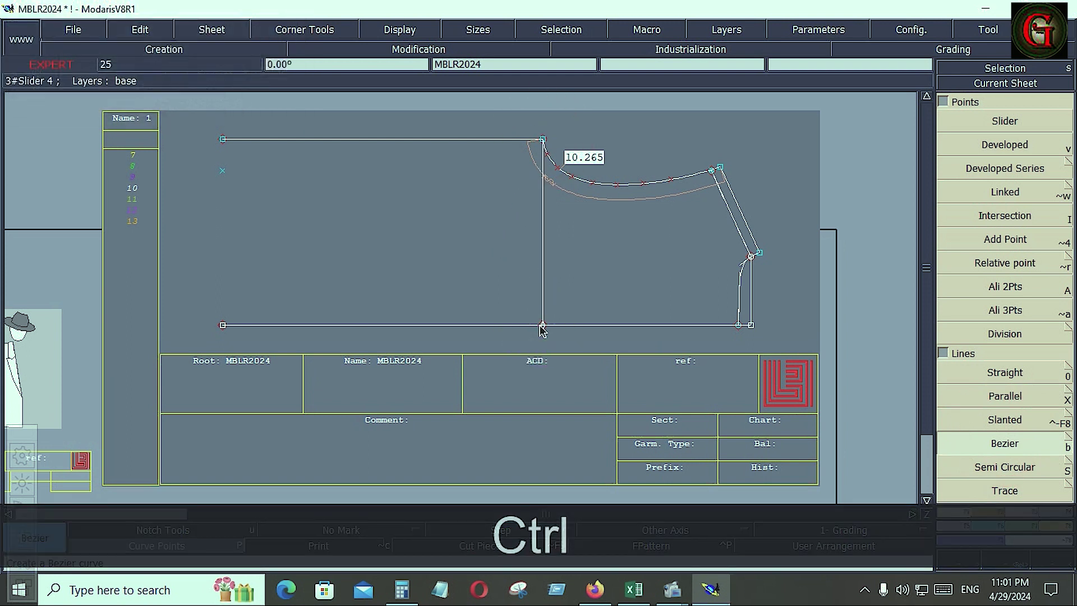
Try a Parallel of the vertical chest line 1.5 inches toward the shoulder, and undo it.
{"action": "left_click", "coordinate": [1005, 396]}
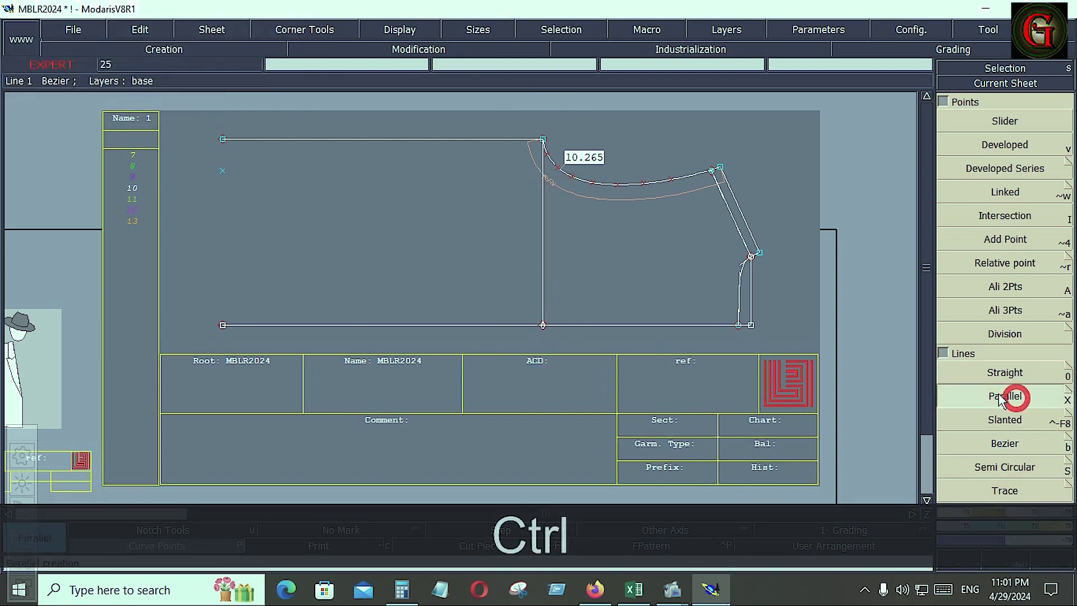
{"action": "left_click", "coordinate": [543, 269]}
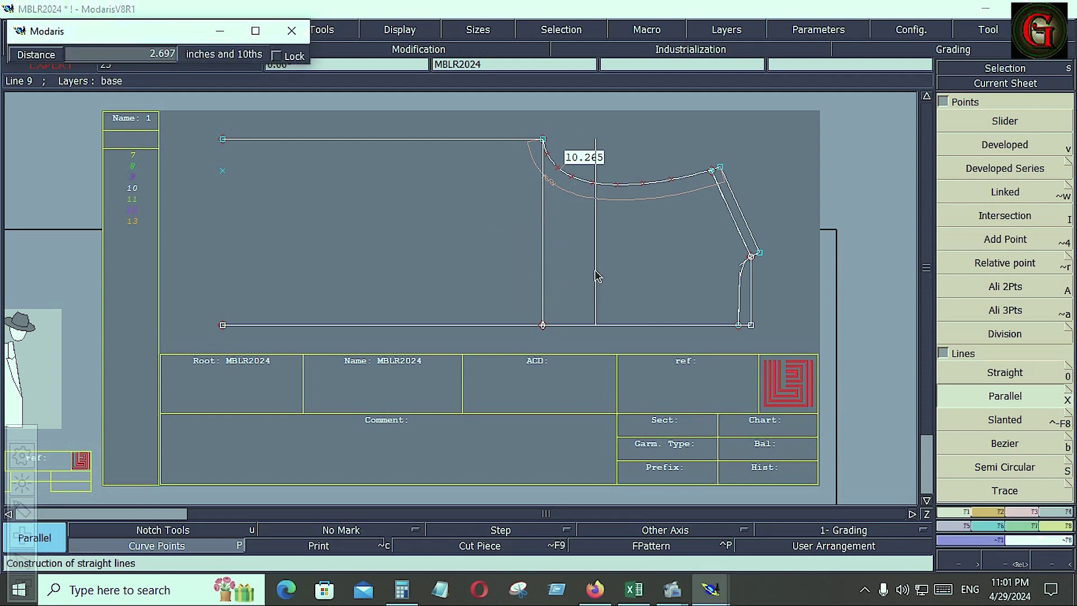
{"action": "key", "text": "Down"}
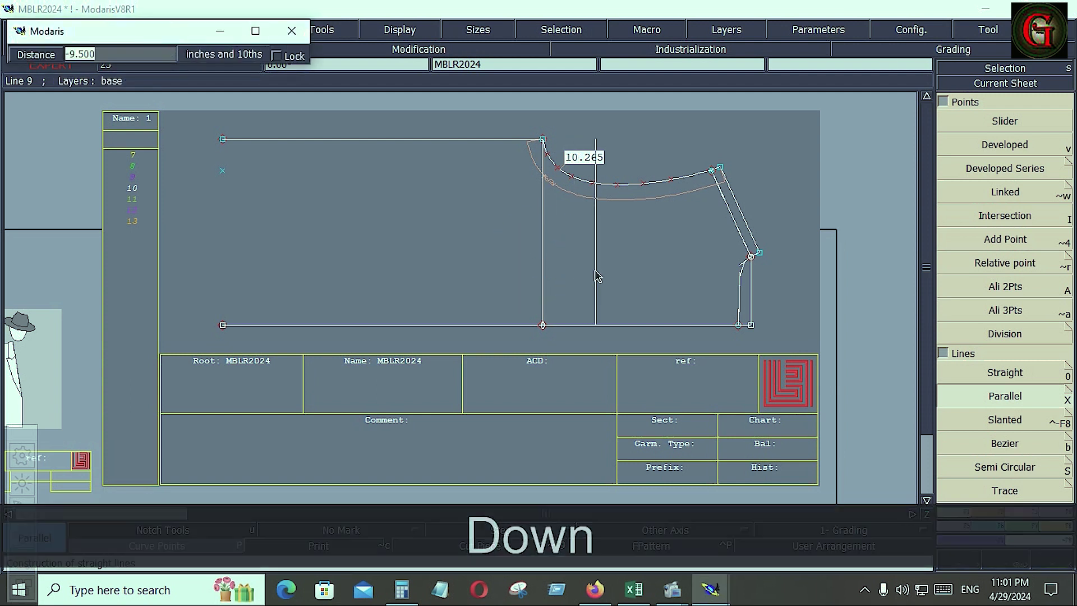
{"action": "type", "text": "1.5"}
{"action": "key", "text": "Return"}
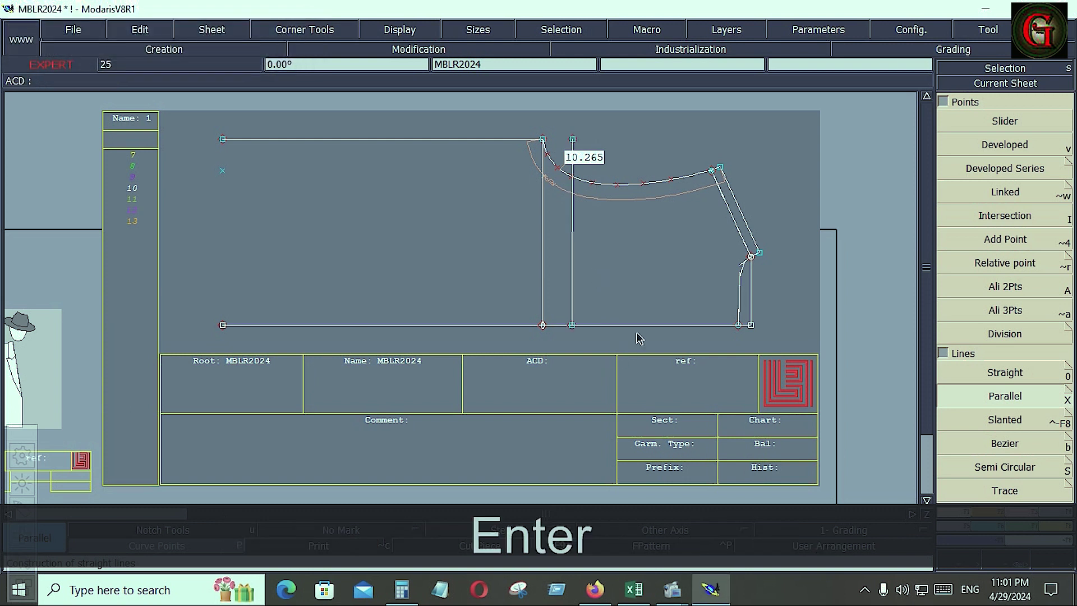
{"action": "key", "text": "ctrl+z"}
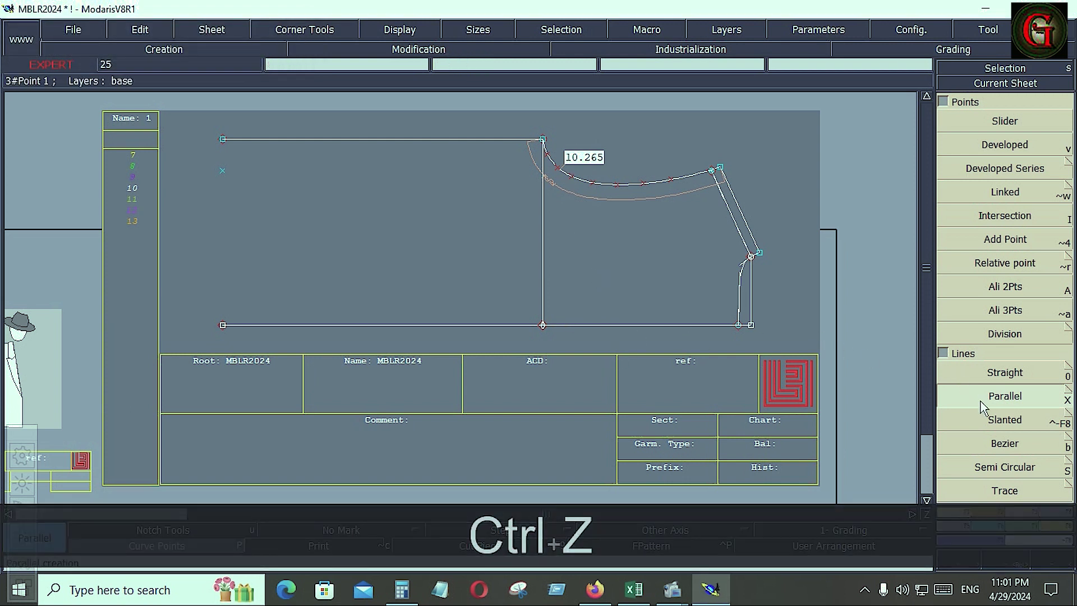
Create a Parallel of the vertical chest line at a distance of 2 inches toward the shoulder.
{"action": "left_click", "coordinate": [544, 308]}
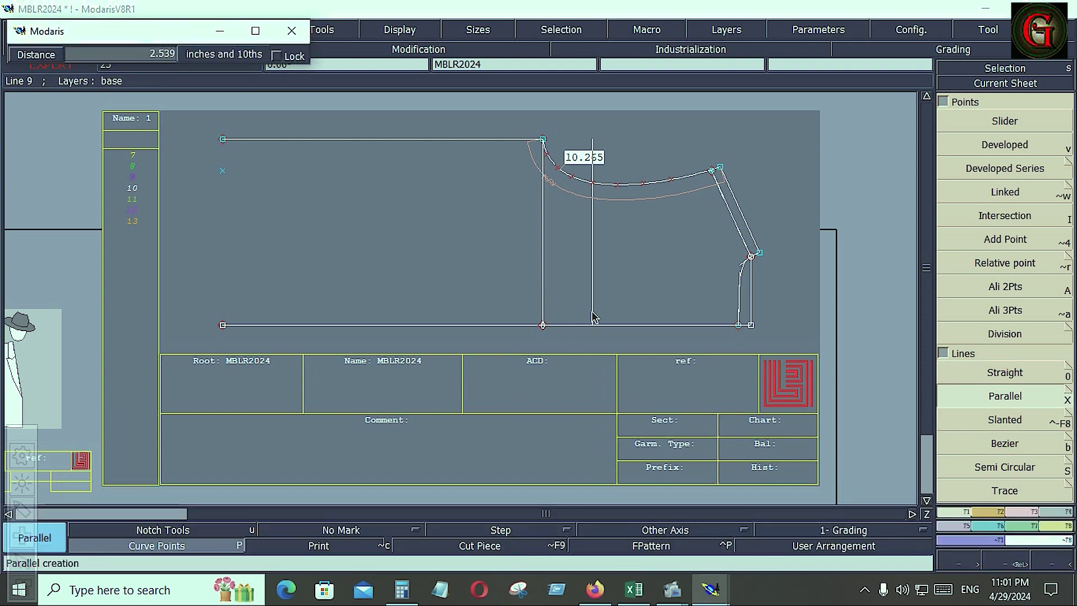
{"action": "key", "text": "Down"}
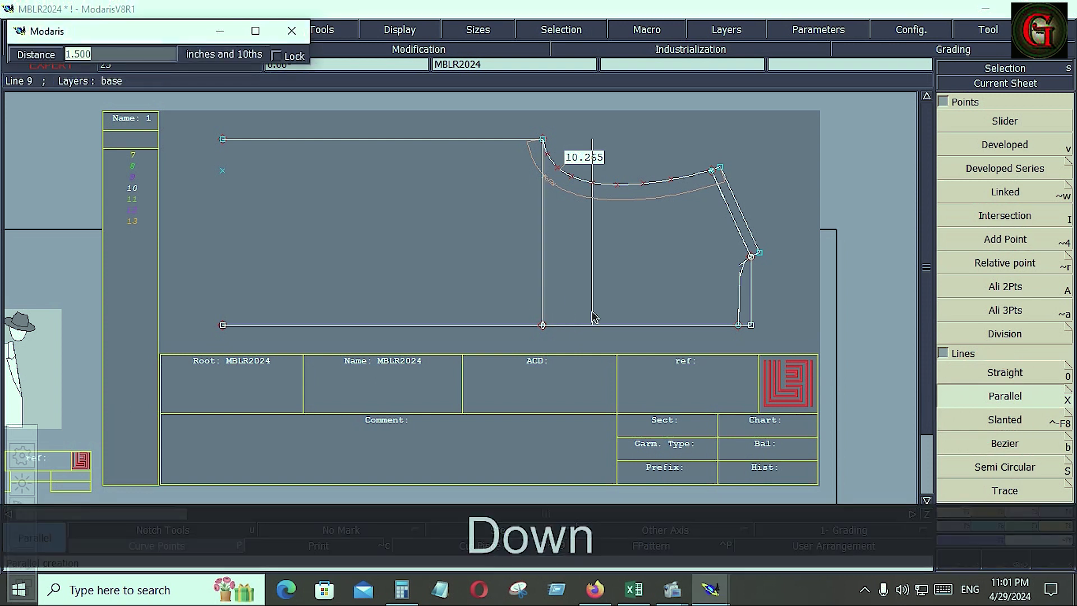
{"action": "type", "text": "2"}
{"action": "key", "text": "Return"}
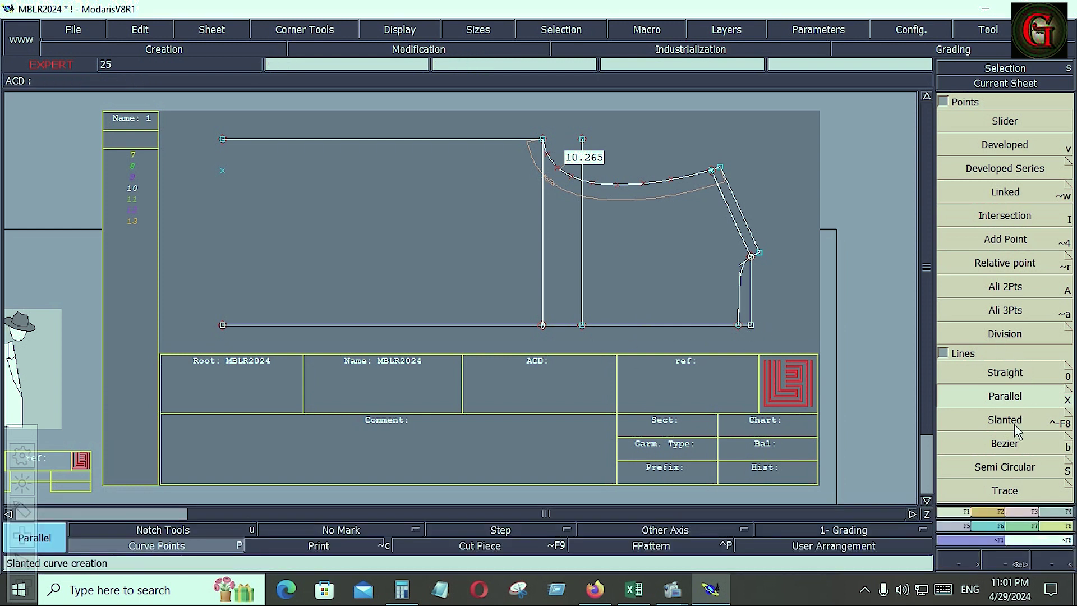
Draw a vertical Bezier hem line joining the open ends of the long baseline and the upper side line.
{"action": "left_click", "coordinate": [1009, 444]}
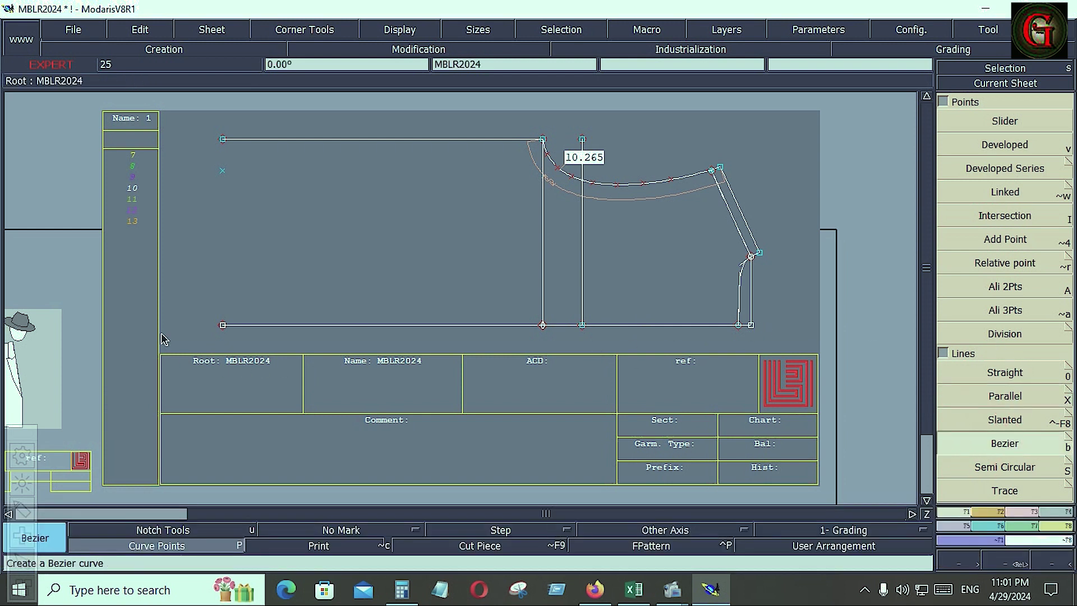
{"action": "left_click", "coordinate": [222, 325]}
{"action": "left_click", "coordinate": [222, 139]}
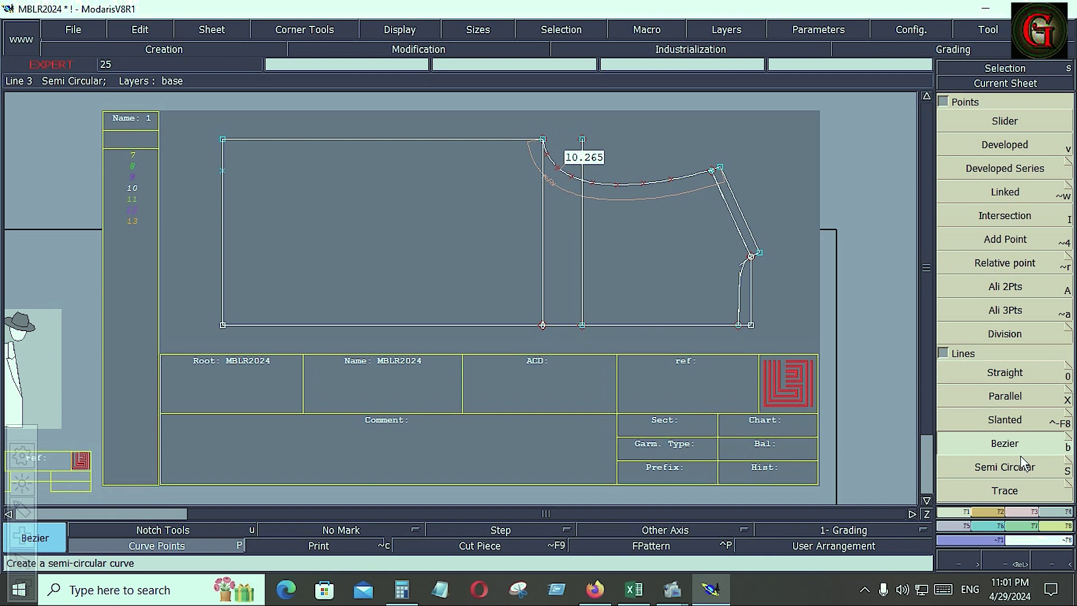
Place a Developed point on the new parallel line with curve length -.25 inch from its baseline end.
{"action": "left_click", "coordinate": [1014, 152]}
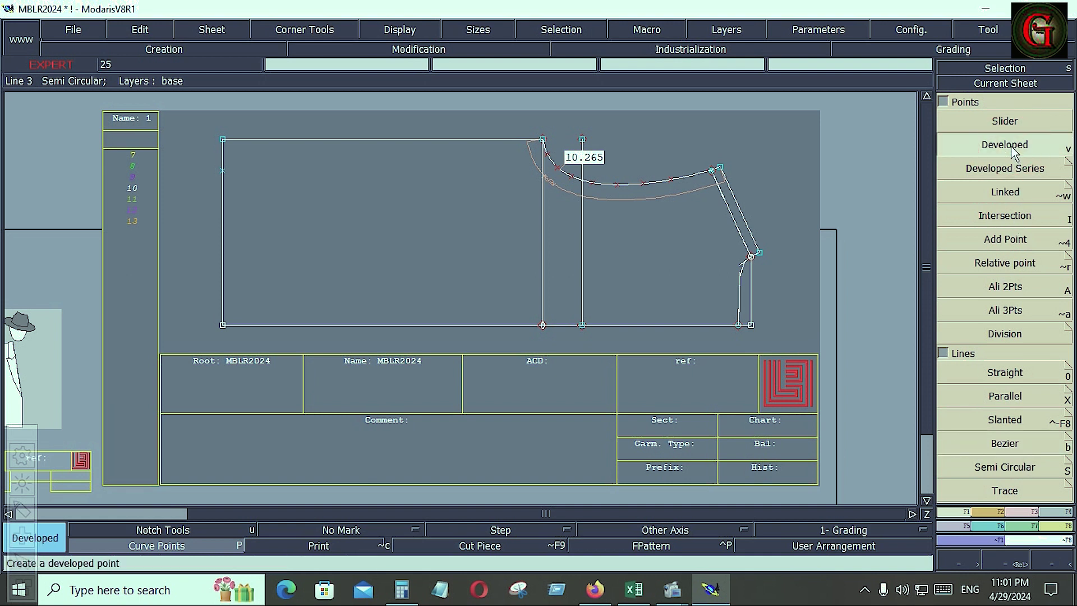
{"action": "left_click", "coordinate": [590, 320]}
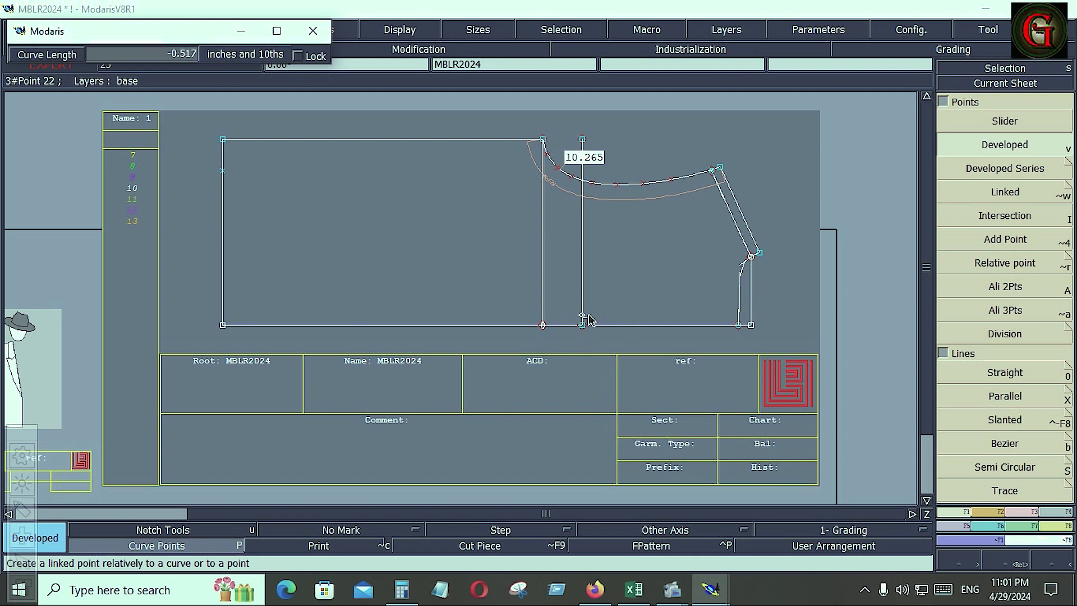
{"action": "key", "text": "Down"}
{"action": "type", "text": "-.2"}
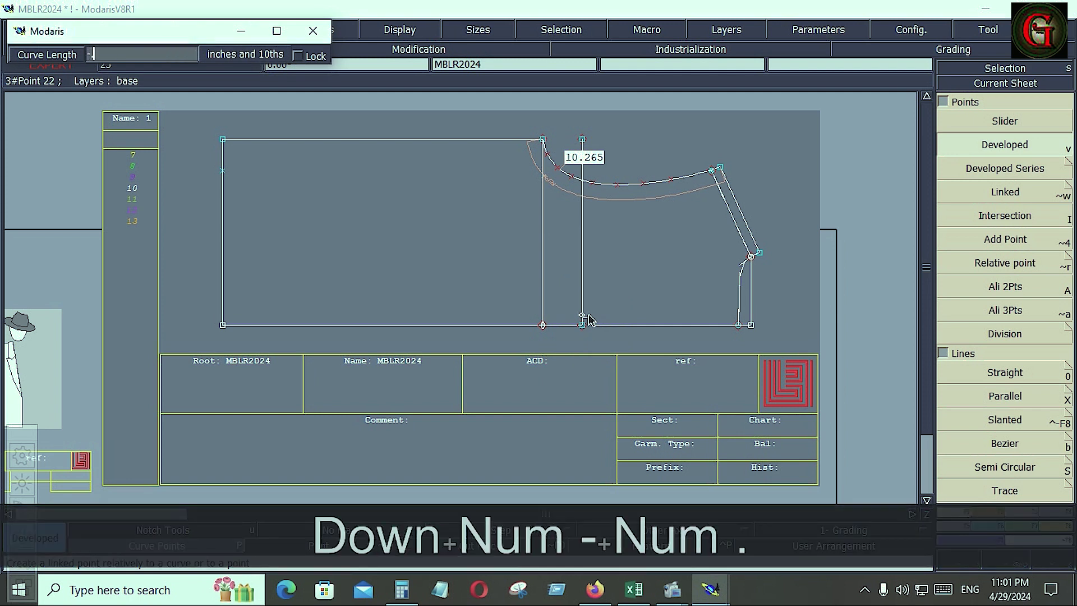
{"action": "type", "text": "5"}
{"action": "key", "text": "Return"}
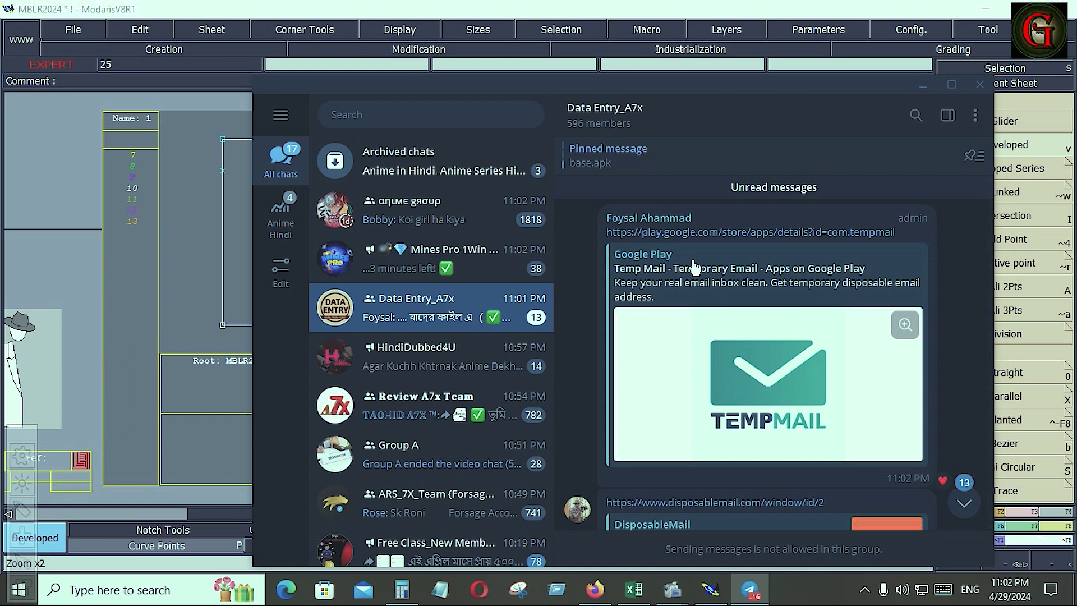
Place a Developed point on the chest line with curve length -.5 inch from its baseline end.
{"action": "key", "text": "F6"}
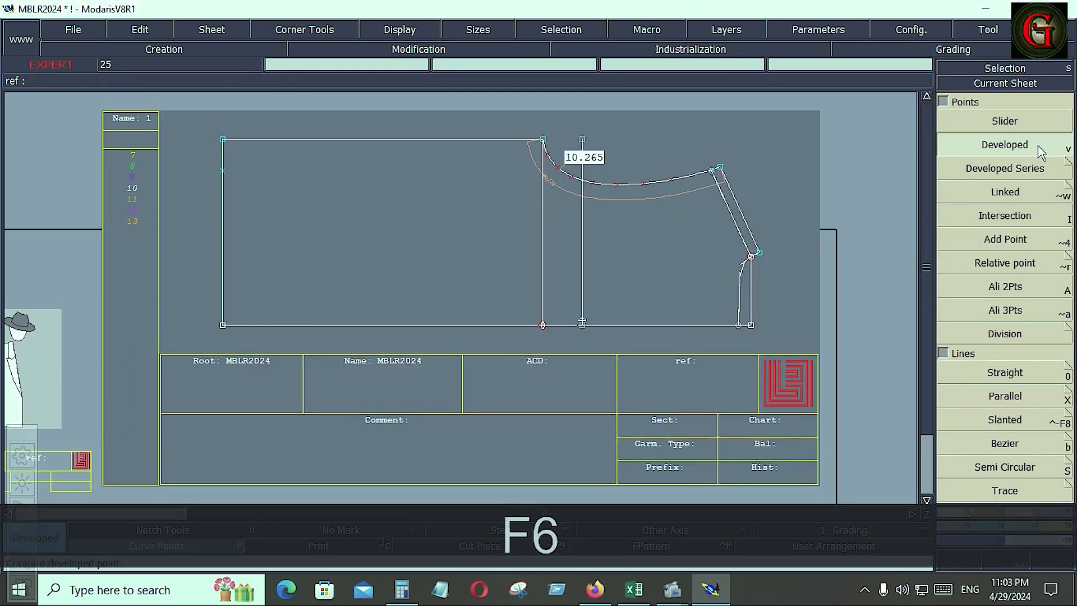
{"action": "left_click", "coordinate": [543, 311]}
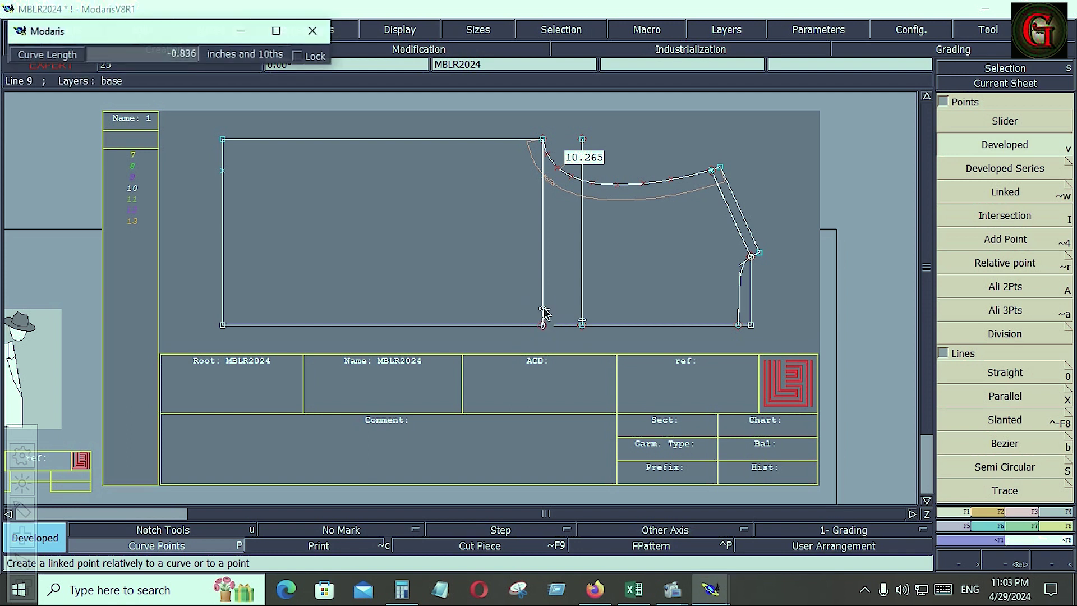
{"action": "key", "text": "Down"}
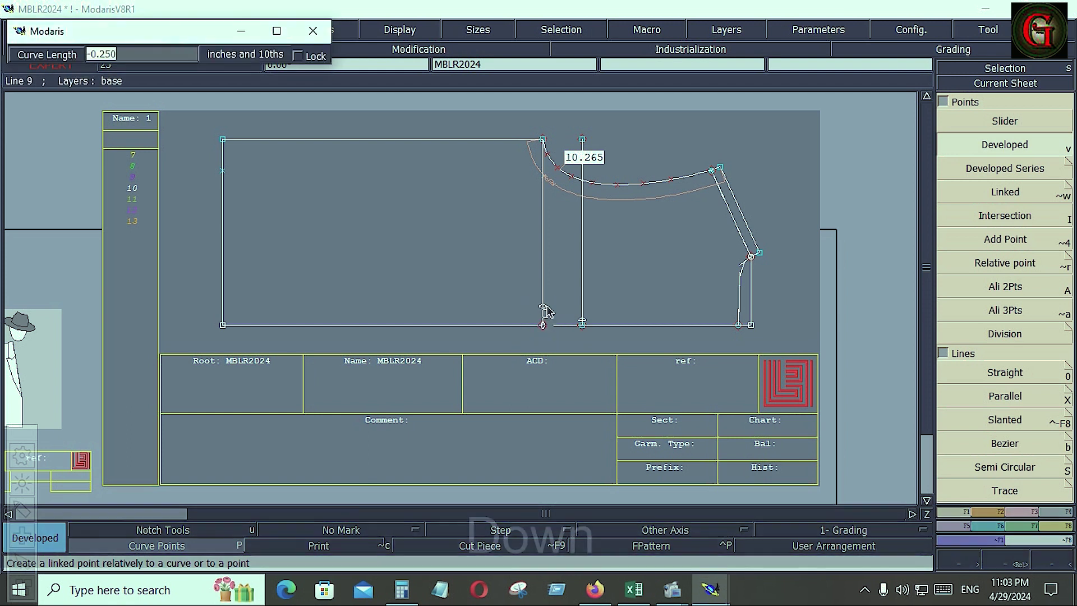
{"action": "type", "text": "-.5"}
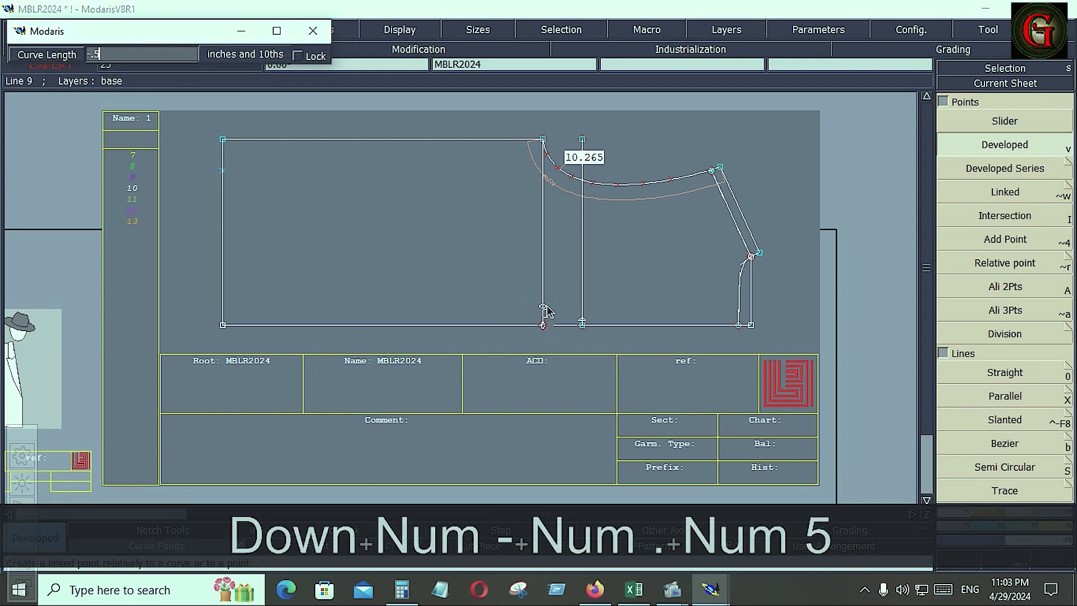
{"action": "key", "text": "Return"}
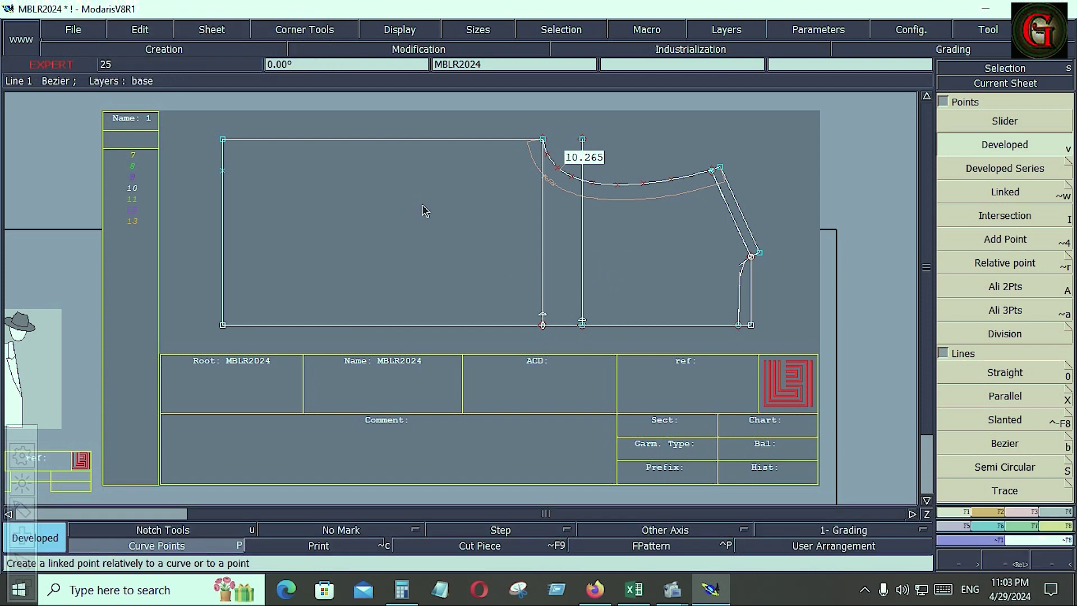
Check the Excel measurement chart, and in Modaris draw a horizontal 14-inch Bezier line from the shoulder's neck point and a vertical waist line to the side line.
{"action": "left_click", "coordinate": [634, 589]}
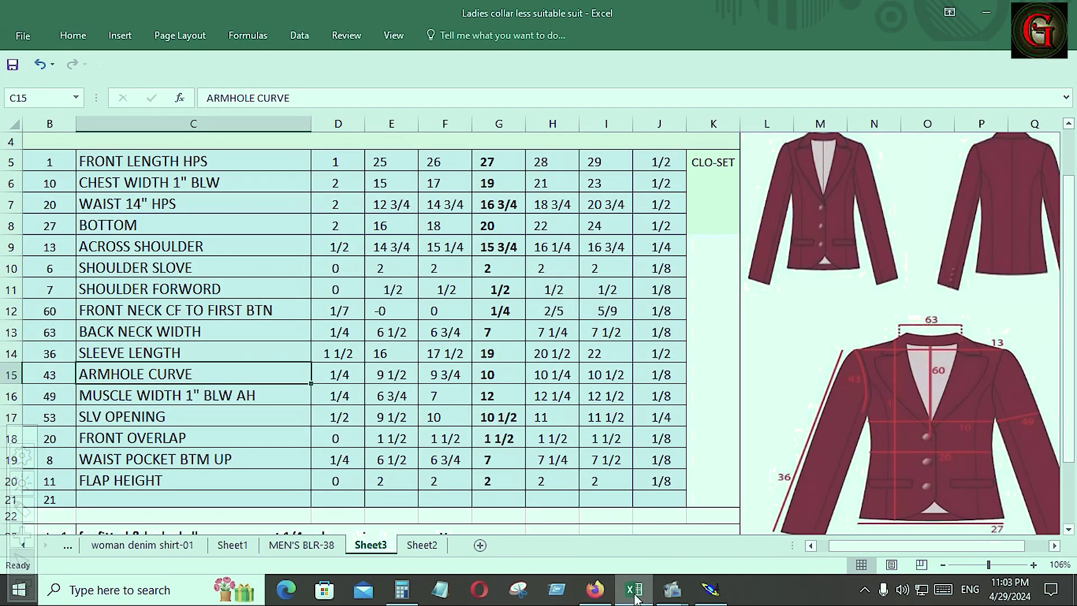
{"action": "left_click", "coordinate": [718, 593]}
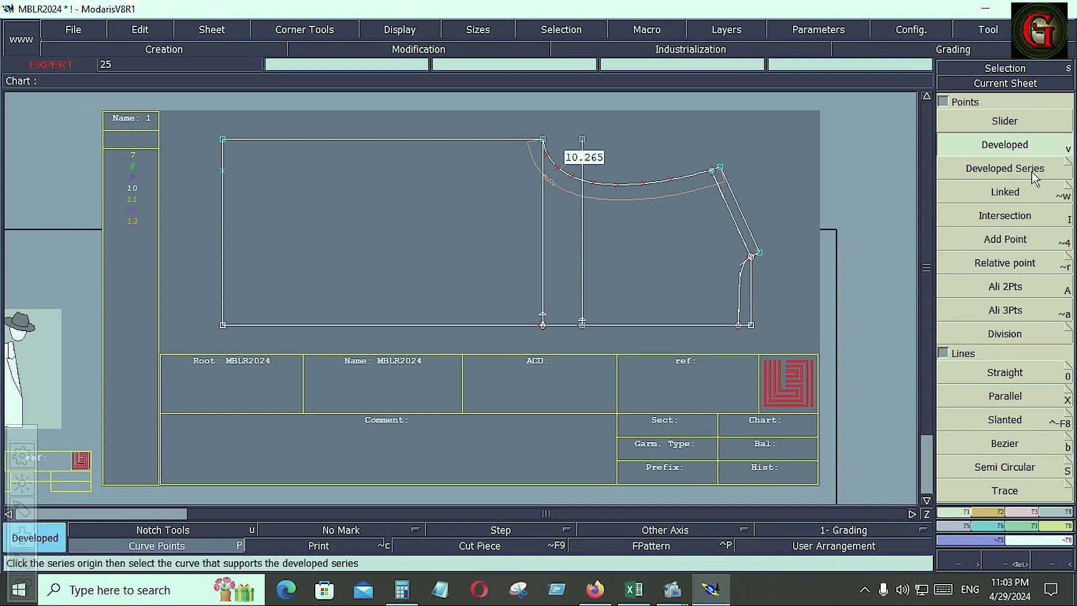
{"action": "left_click", "coordinate": [1004, 444]}
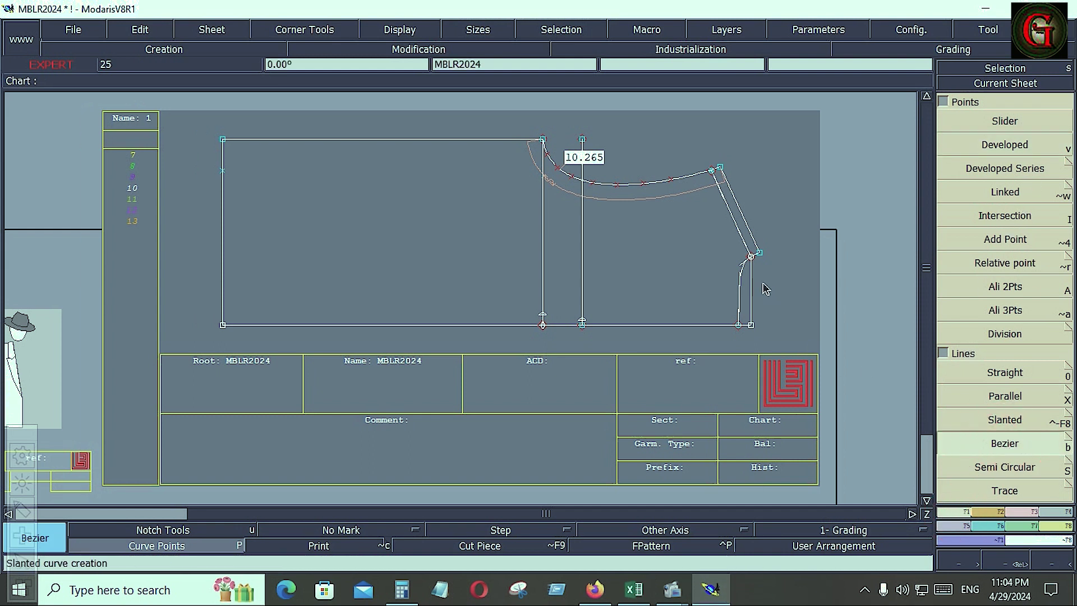
{"action": "left_click", "coordinate": [750, 256]}
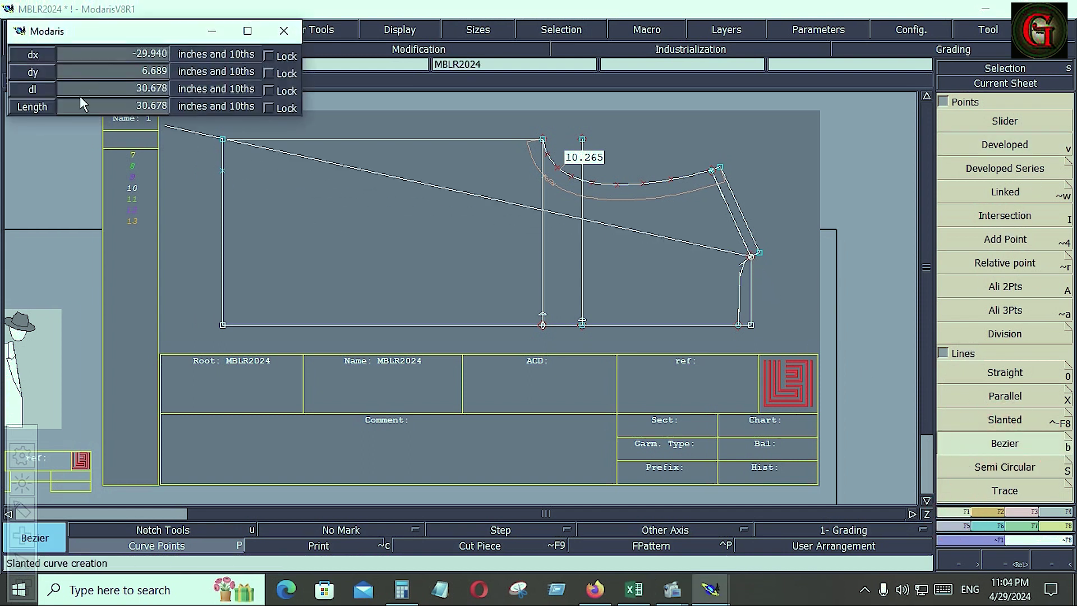
{"action": "type", "text": "14"}
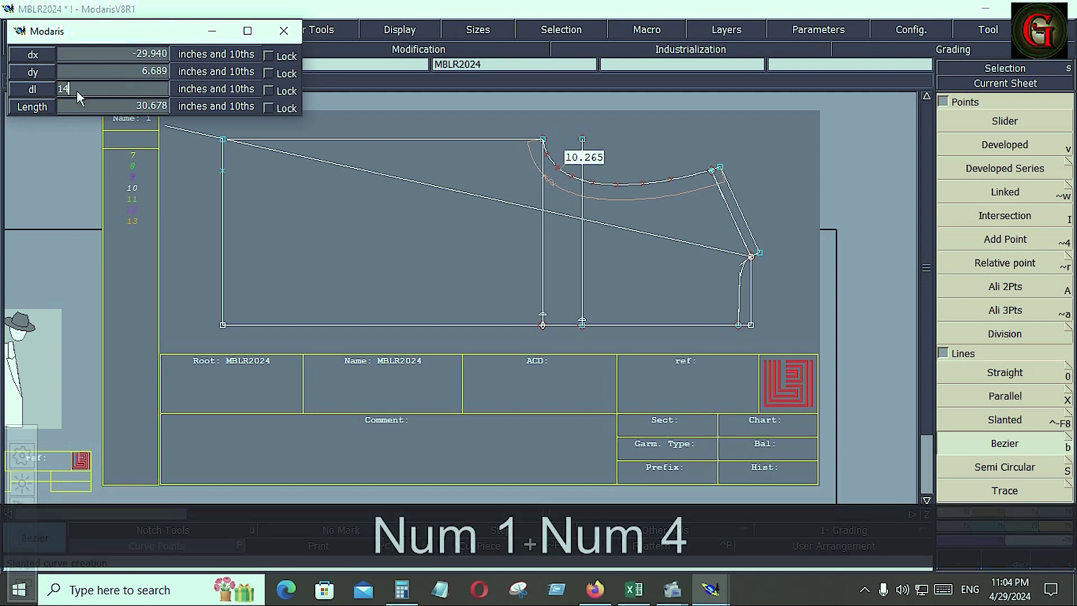
{"action": "key", "text": "Return"}
{"action": "left_click", "coordinate": [209, 260], "text": "ctrl"}
{"action": "right_click", "coordinate": [476, 139], "text": "ctrl"}
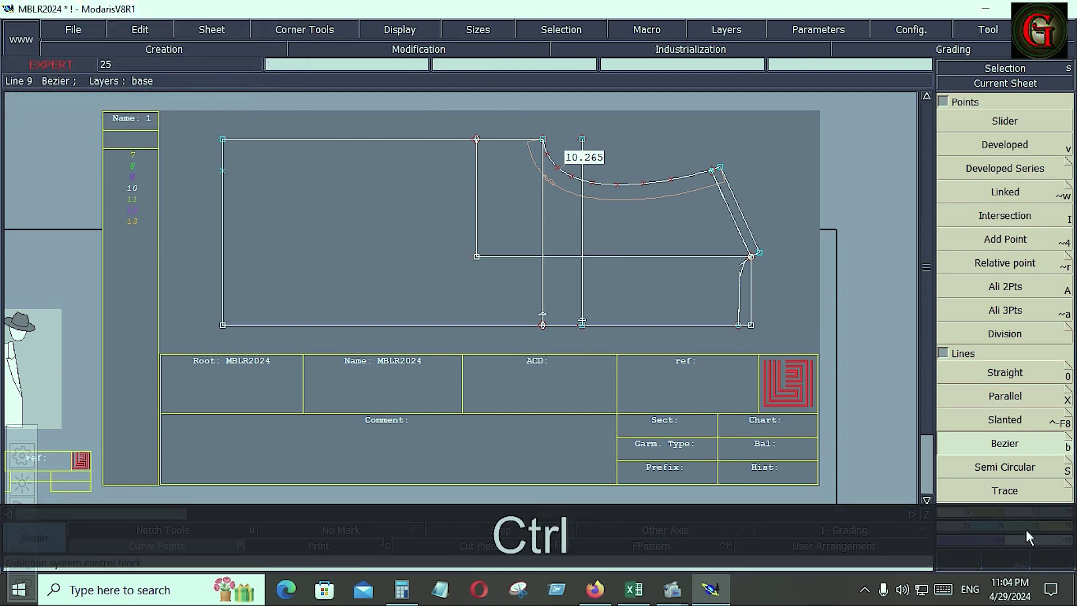
Extend the vertical waist line down to the long baseline with Adjust 2 Lines.
{"action": "left_click", "coordinate": [1022, 511]}
{"action": "left_click", "coordinate": [986, 218]}
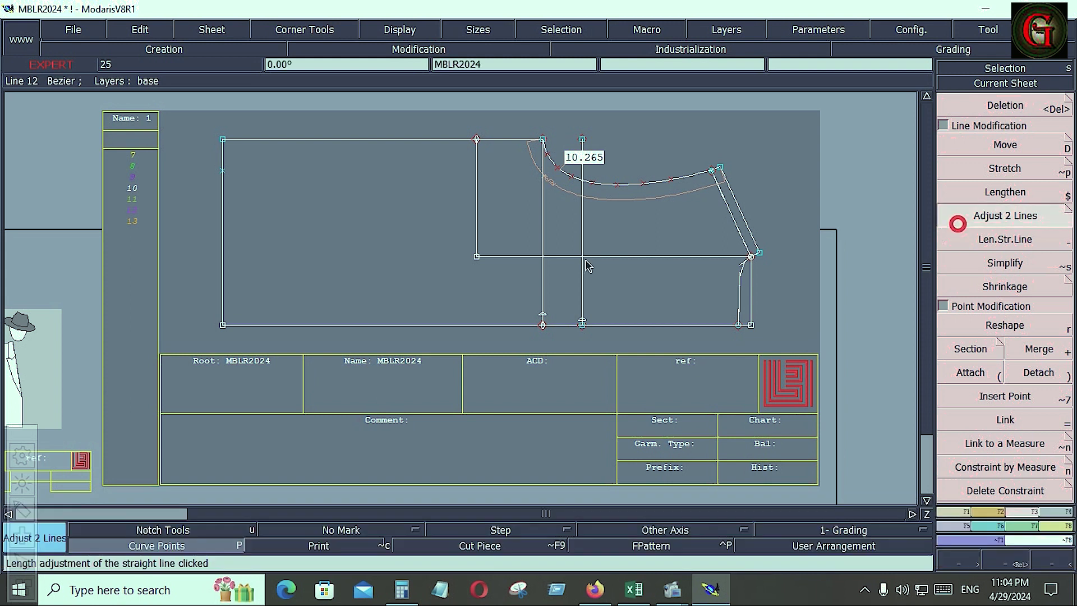
{"action": "left_click", "coordinate": [478, 235]}
{"action": "left_click", "coordinate": [500, 324]}
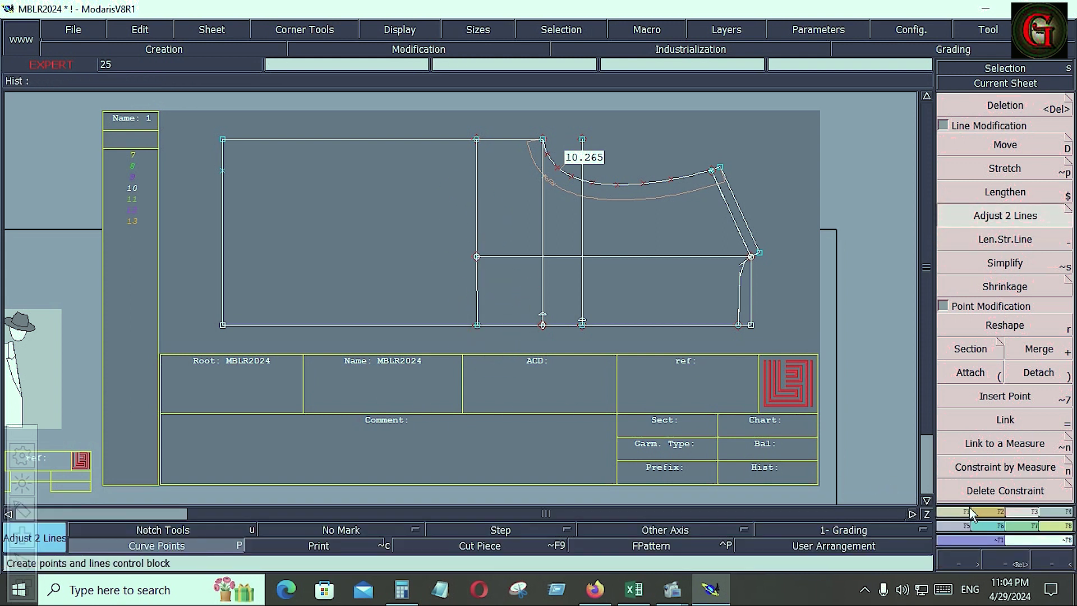
Place a Developed point on the waist line with curve length .75 inch from its baseline end.
{"action": "left_click", "coordinate": [955, 515]}
{"action": "left_click", "coordinate": [1013, 147]}
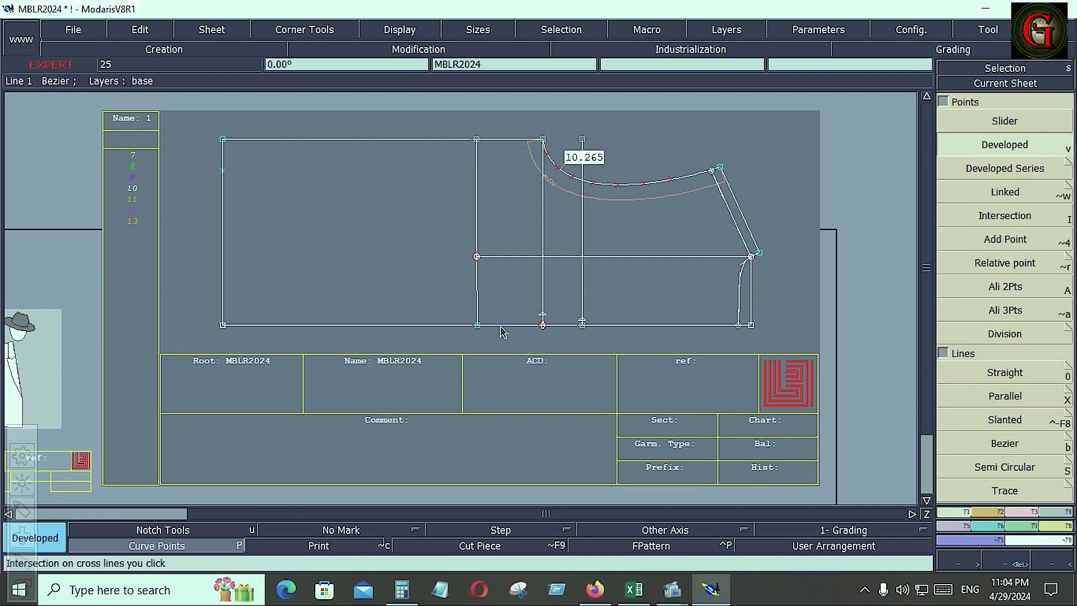
{"action": "left_click", "coordinate": [477, 321]}
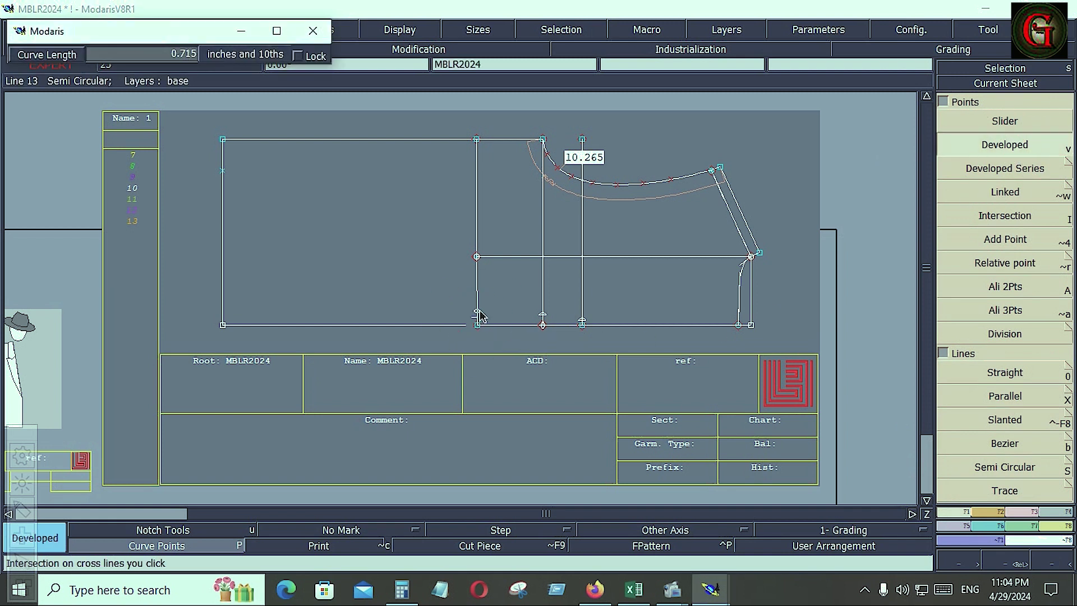
{"action": "key", "text": "Down"}
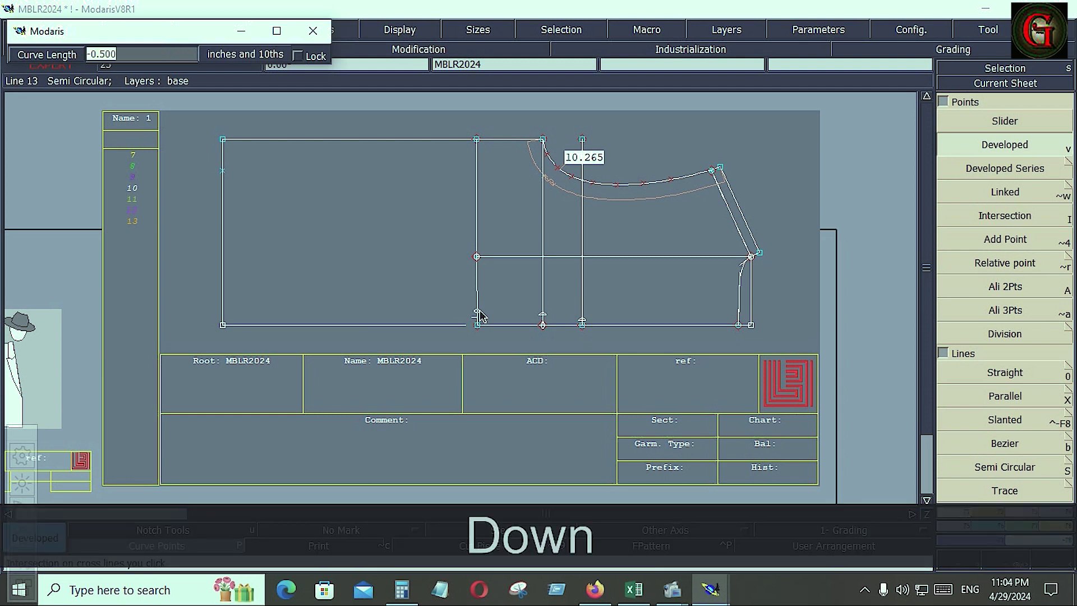
{"action": "type", "text": "."}
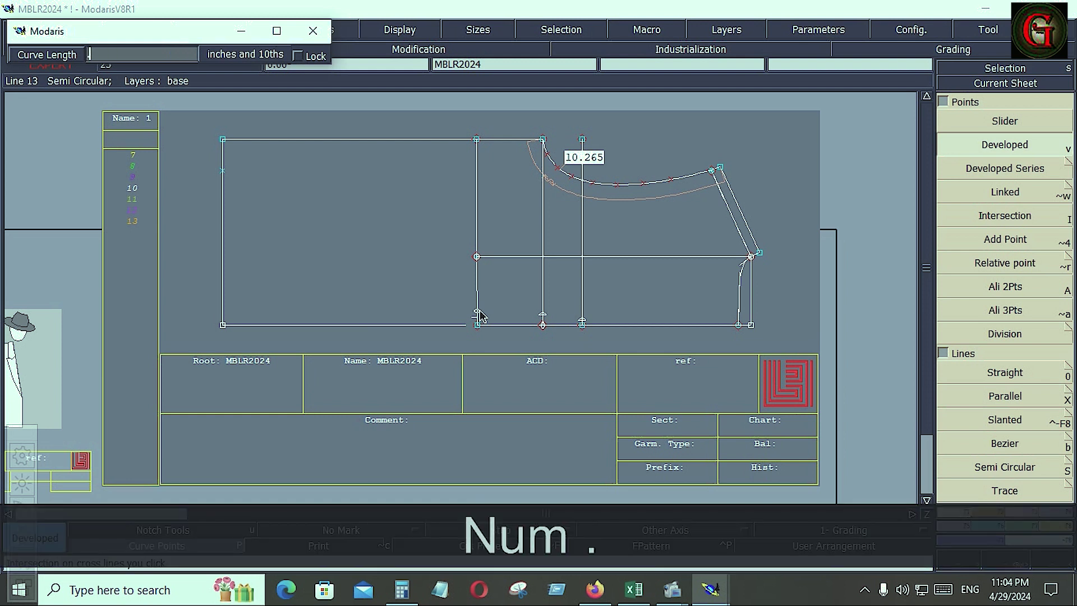
{"action": "type", "text": "75"}
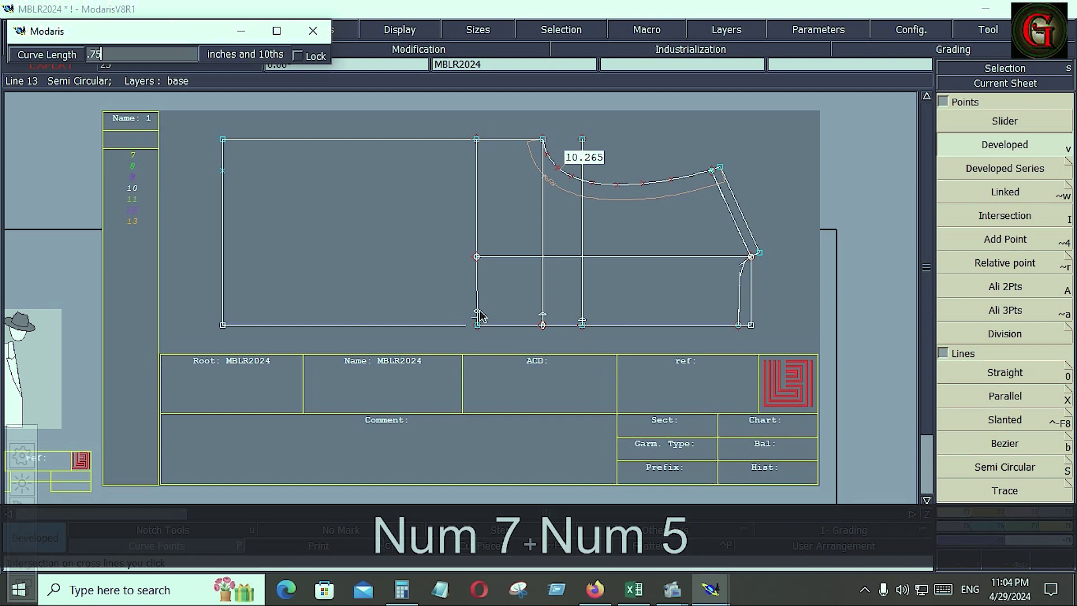
{"action": "key", "text": "Return"}
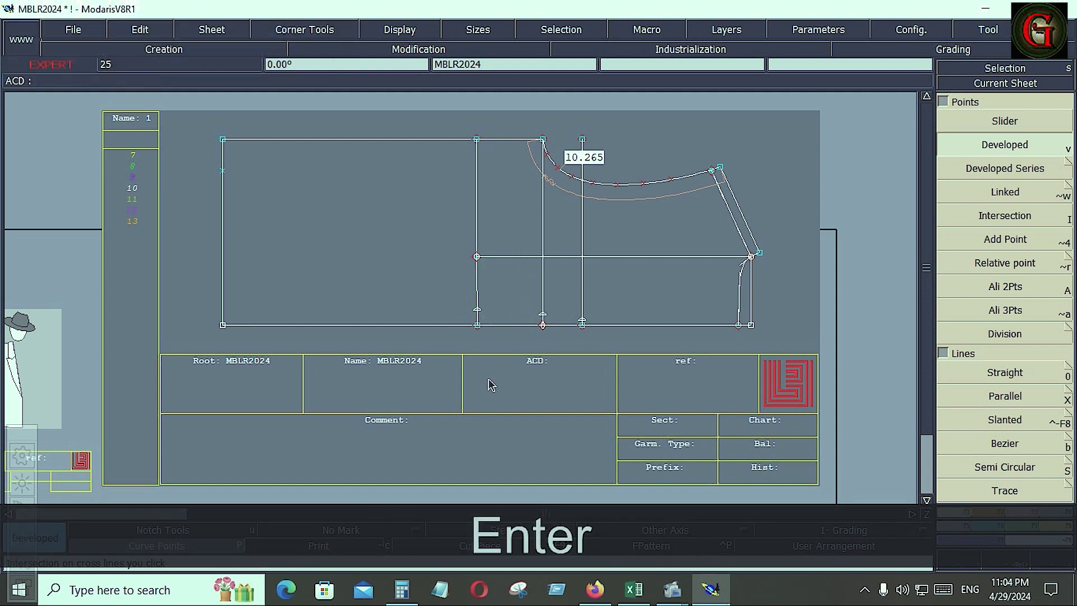
Place a Developed point on the hem line with curve length .75 inch from its baseline end.
{"action": "left_click", "coordinate": [241, 293]}
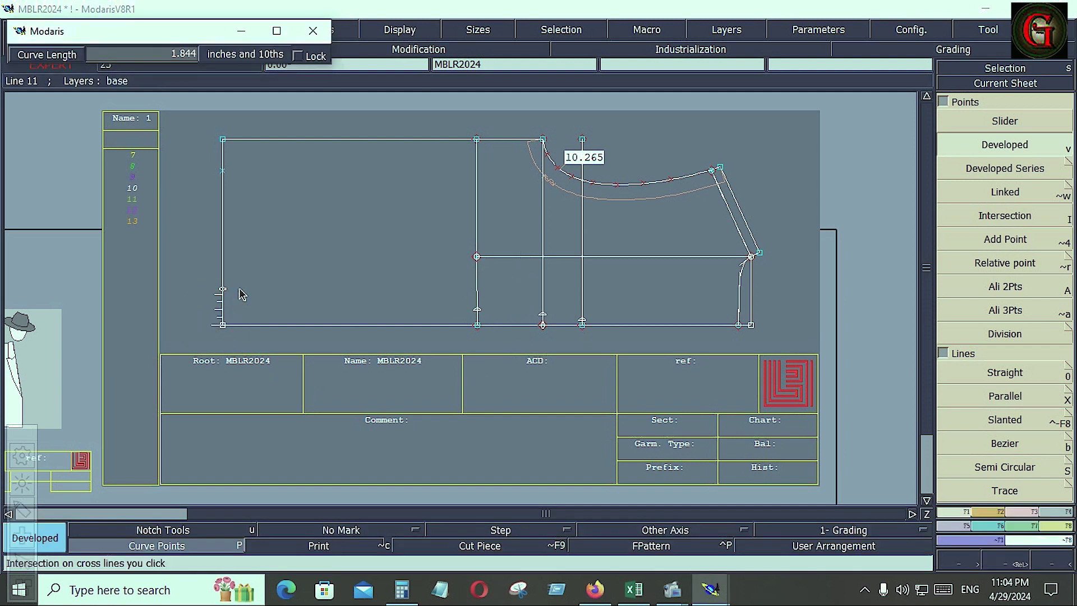
{"action": "key", "text": "Down"}
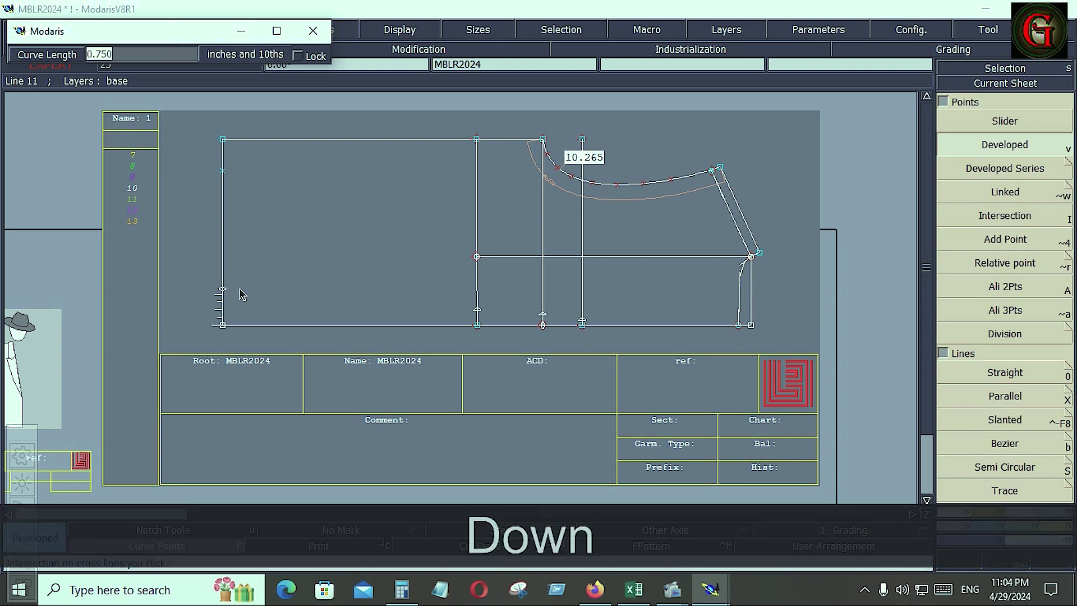
{"action": "type", "text": ".75"}
{"action": "key", "text": "Return"}
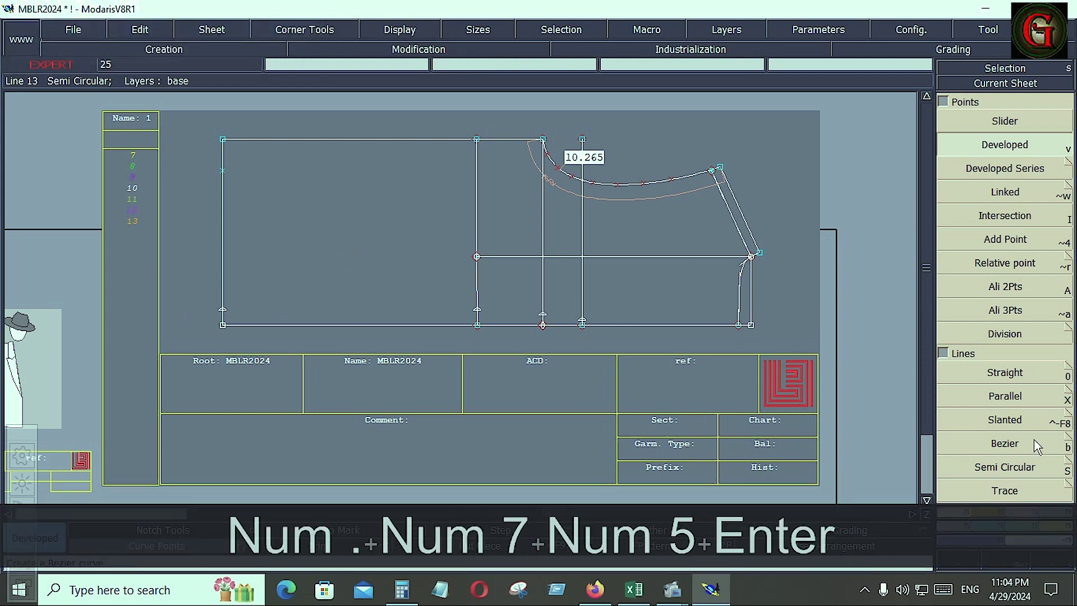
Draw a Bezier curve from the hem's Developed point through the three Developed points on the cross lines to the neckline's baseline end.
{"action": "left_click", "coordinate": [1019, 447]}
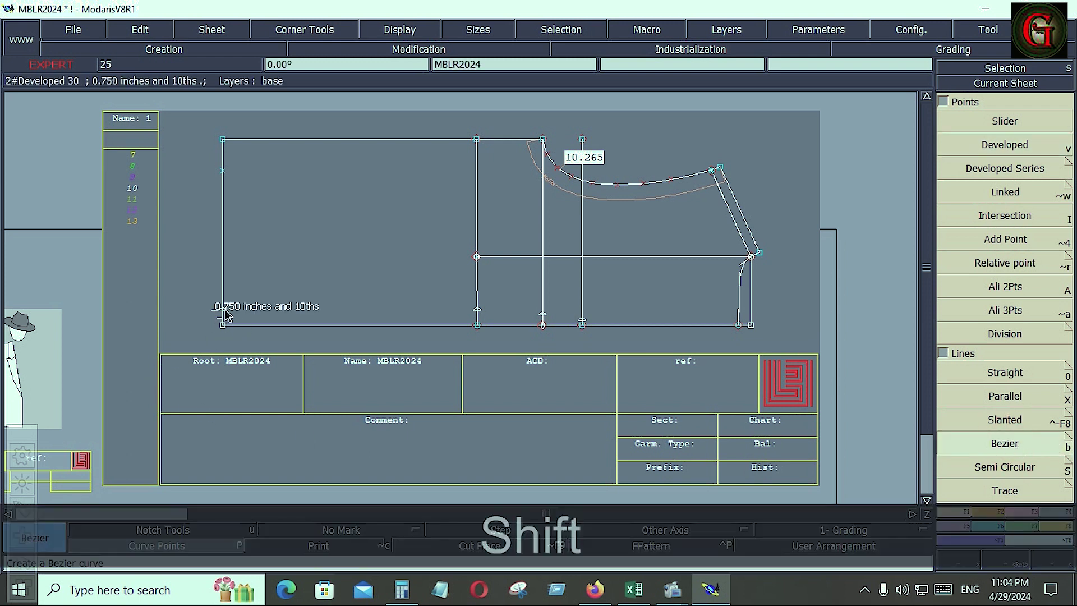
{"action": "left_click", "coordinate": [223, 309], "text": "shift"}
{"action": "left_click", "coordinate": [477, 309], "text": "shift"}
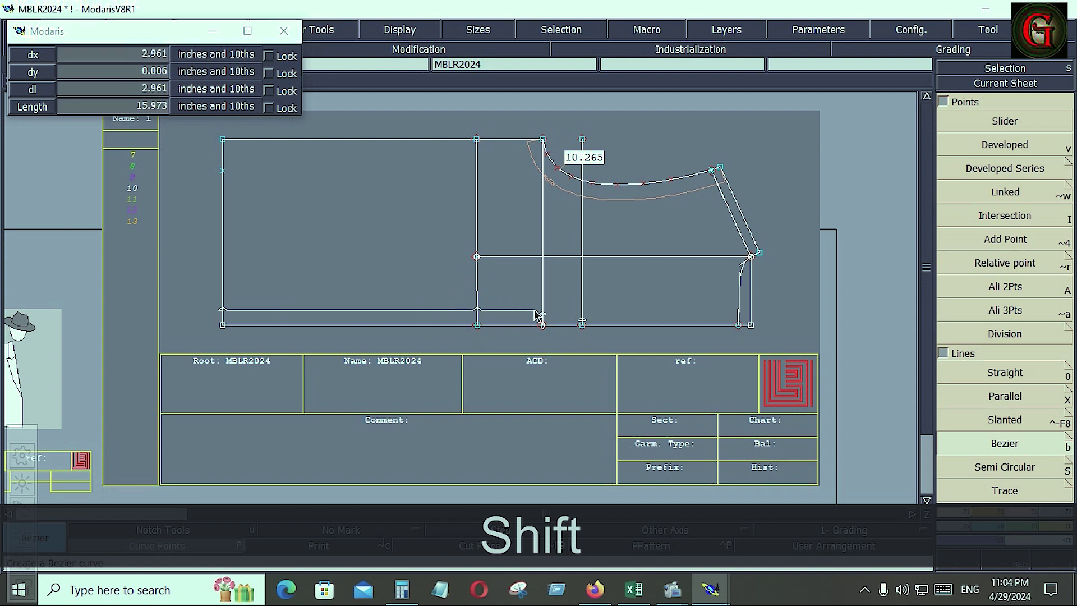
{"action": "left_click", "coordinate": [542, 314], "text": "shift"}
{"action": "left_click", "coordinate": [582, 321], "text": "shift"}
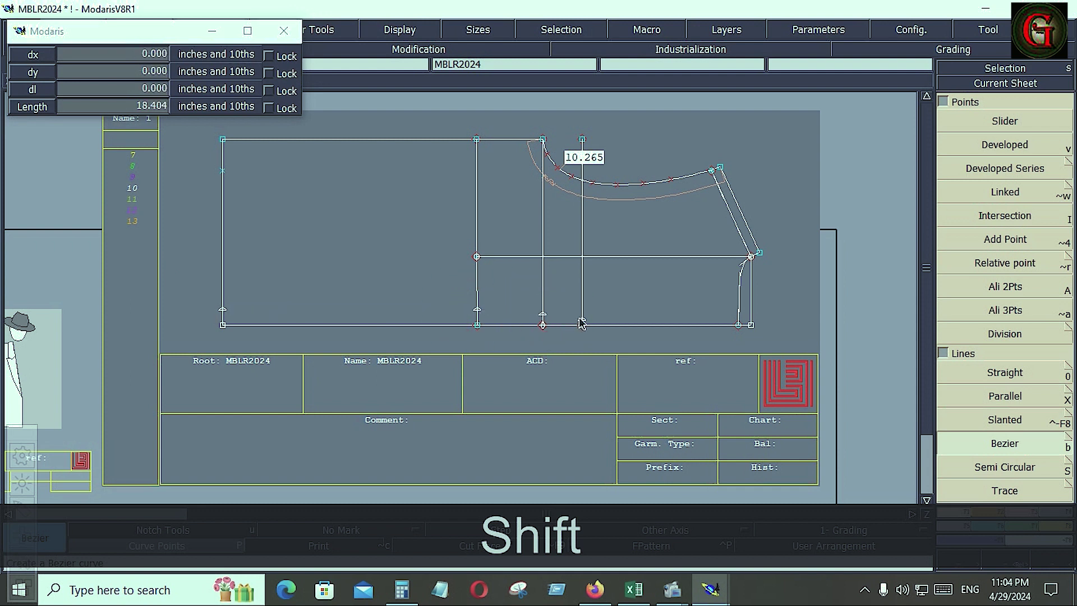
{"action": "left_click", "coordinate": [739, 325], "text": "shift"}
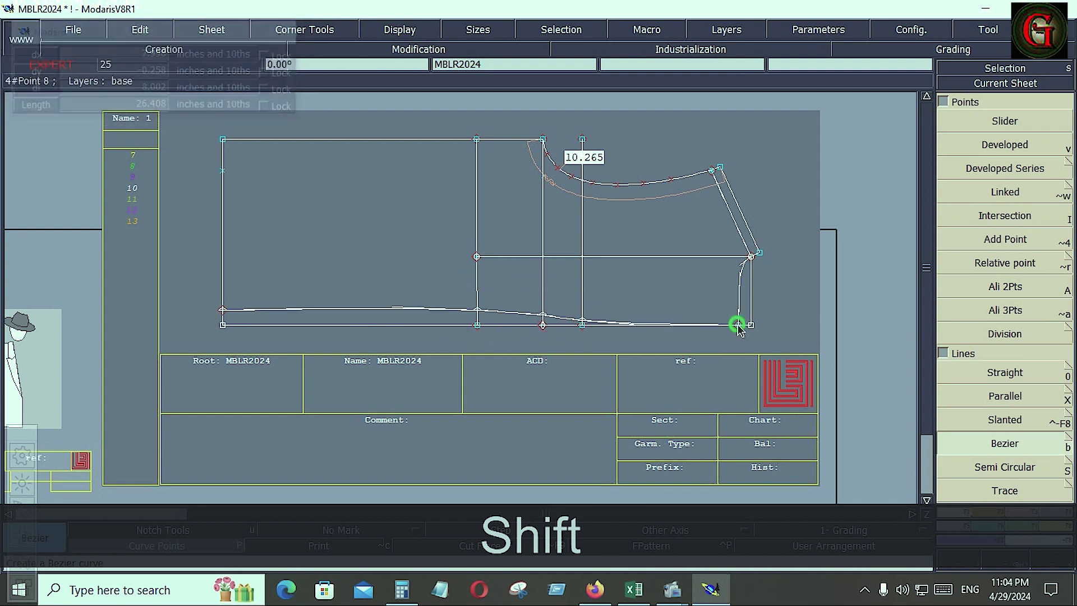
Insert the Developed points on the waist, chest and upper cross lines into the new centre curve.
{"action": "left_click", "coordinate": [1026, 510]}
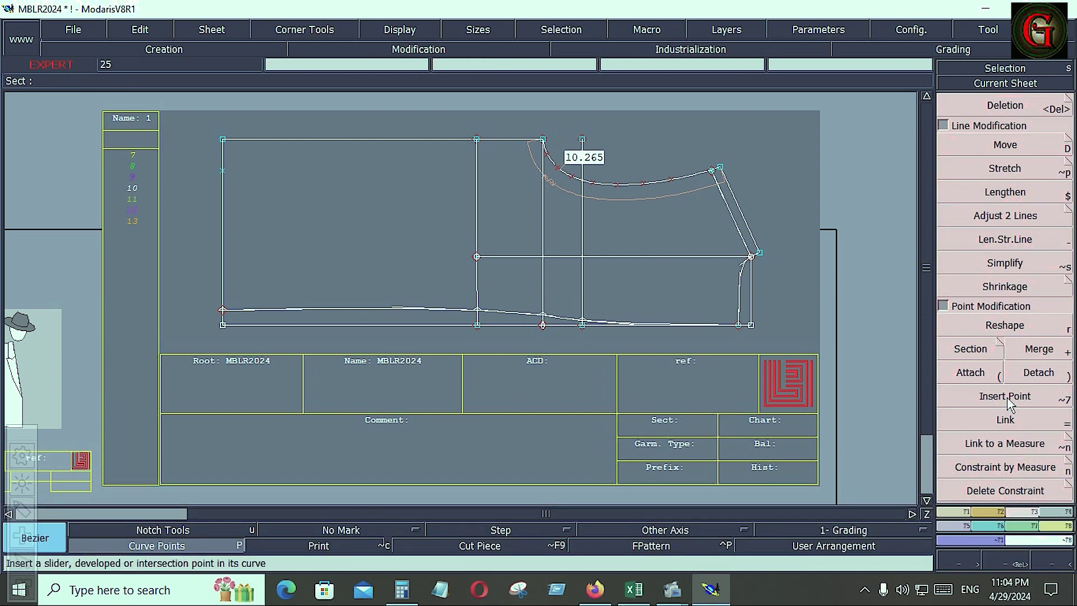
{"action": "left_click", "coordinate": [1007, 397]}
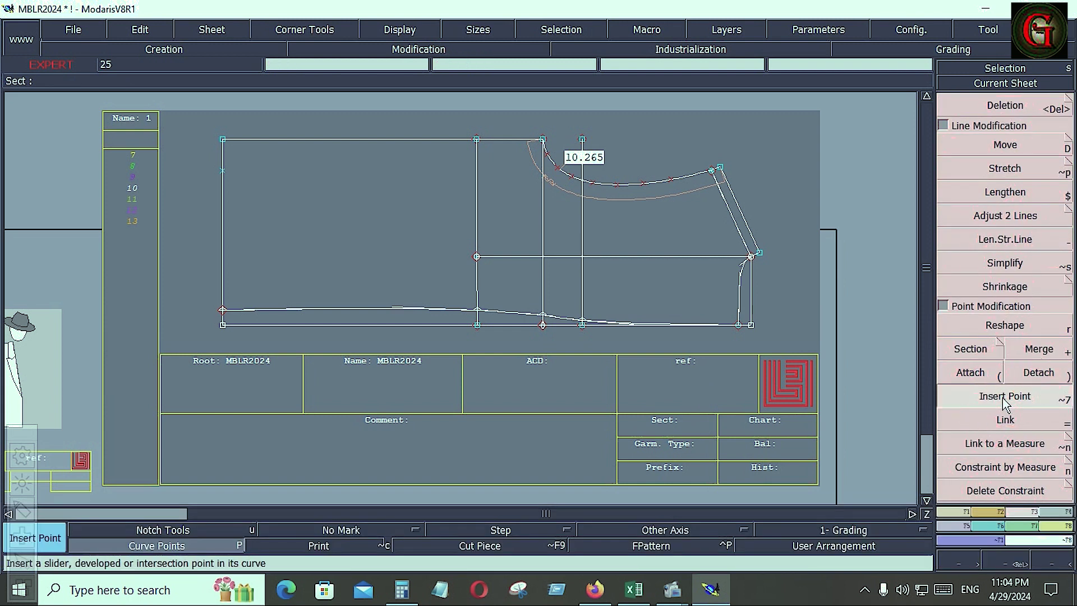
{"action": "left_click", "coordinate": [542, 312]}
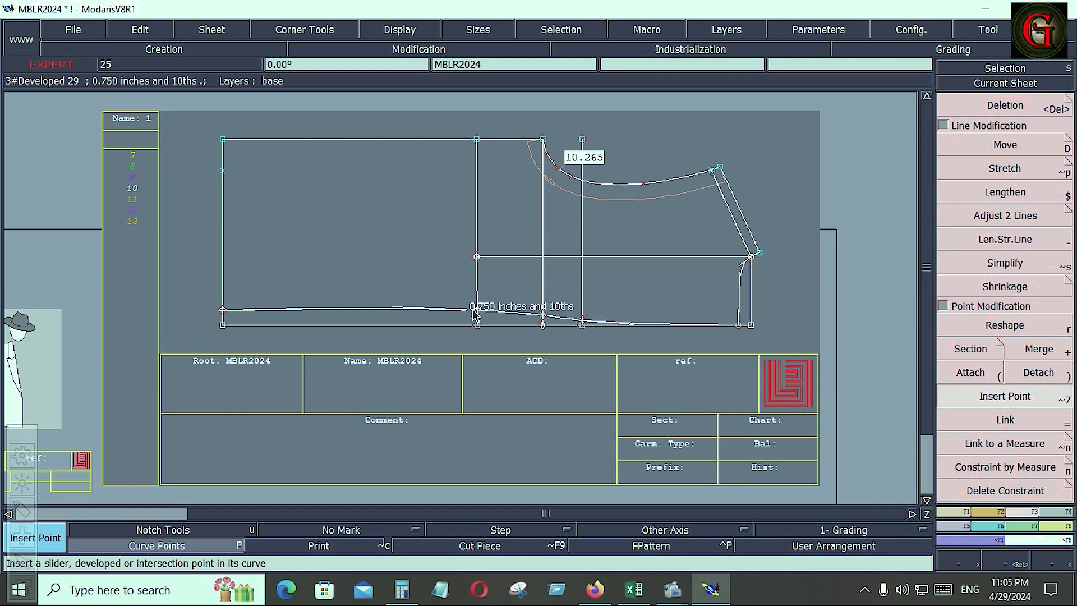
{"action": "key", "text": "Return"}
Reshape the centre curve's tangents between the waist line and the neckline so it flows smoothly, bowing slightly past the baseline near the neck.
{"action": "left_click_drag", "start_coordinate": [451, 282], "coordinate": [782, 363]}
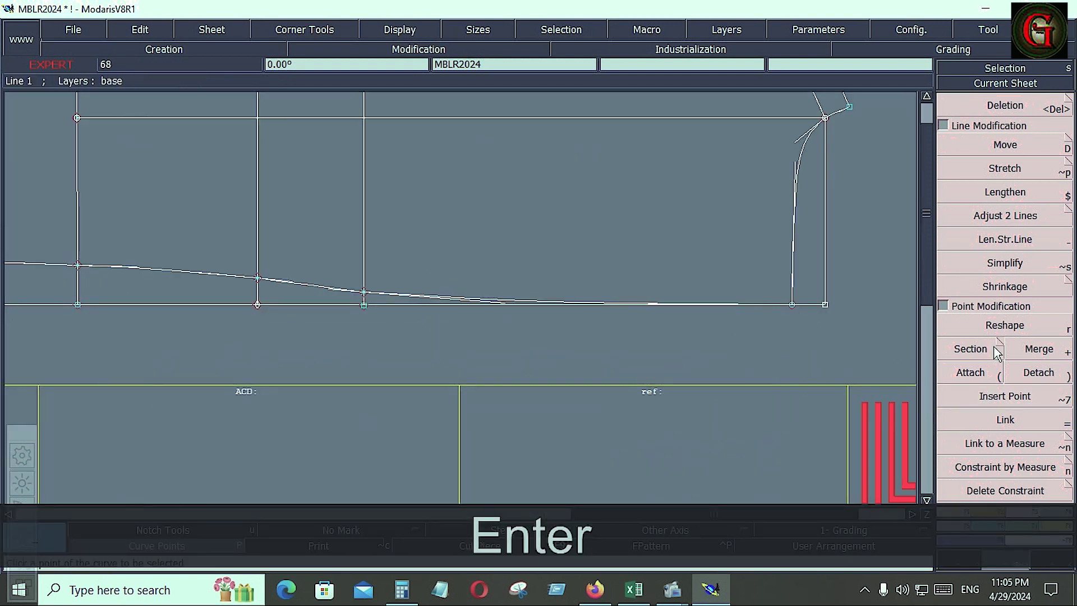
{"action": "left_click", "coordinate": [1018, 328]}
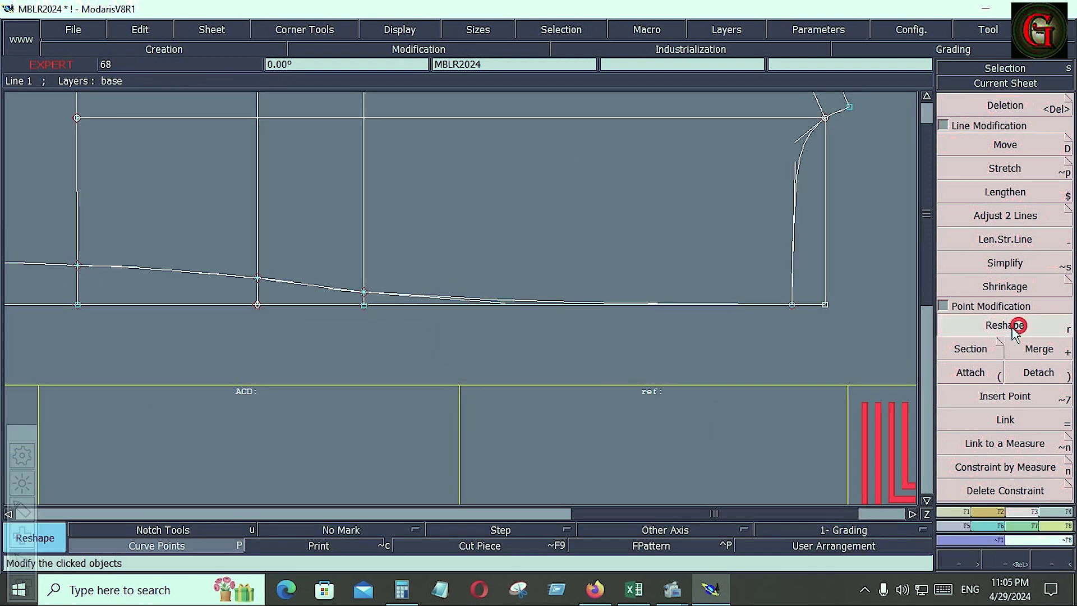
{"action": "left_click", "coordinate": [655, 305]}
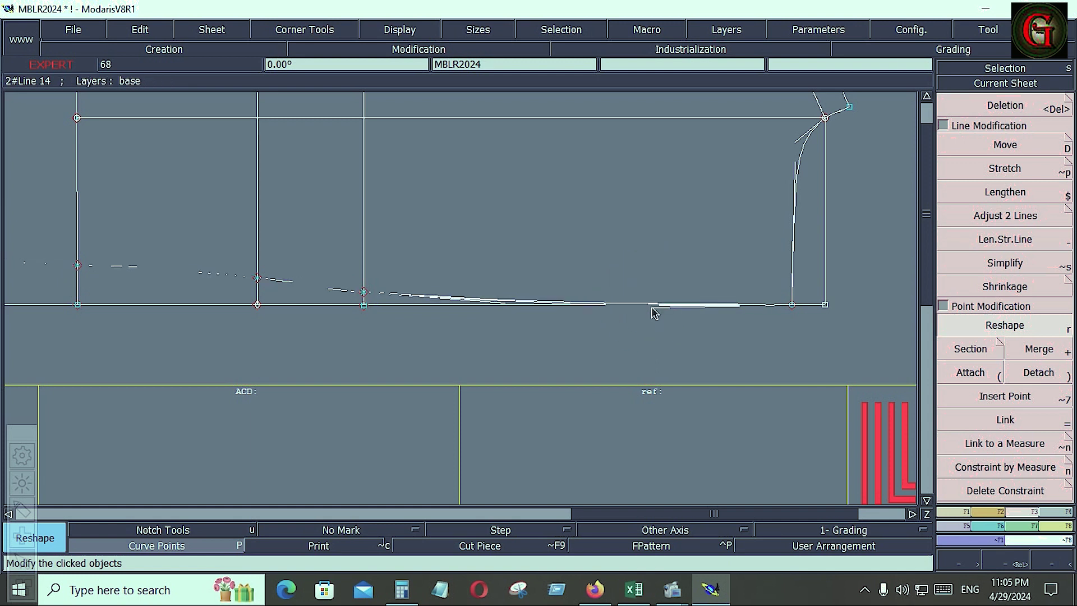
{"action": "left_click", "coordinate": [654, 306]}
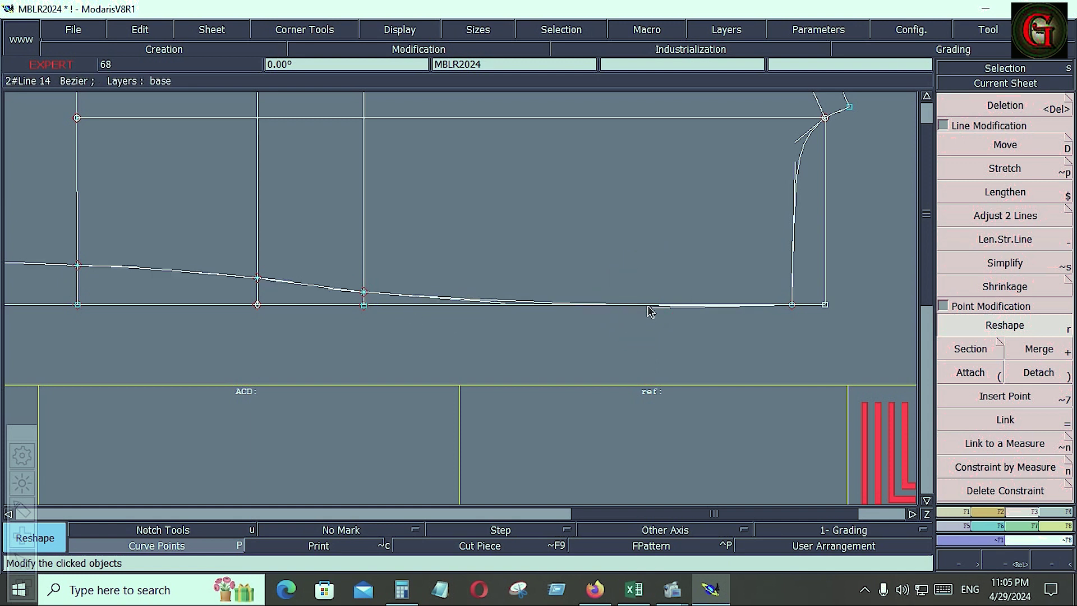
{"action": "left_click", "coordinate": [656, 306]}
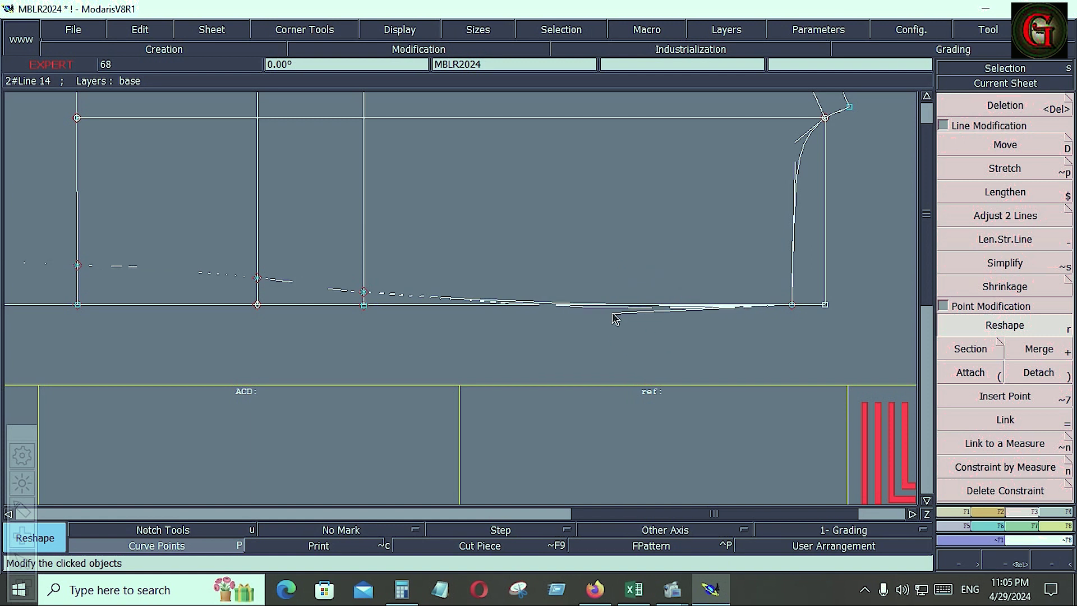
{"action": "left_click", "coordinate": [612, 313]}
{"action": "left_click", "coordinate": [341, 291]}
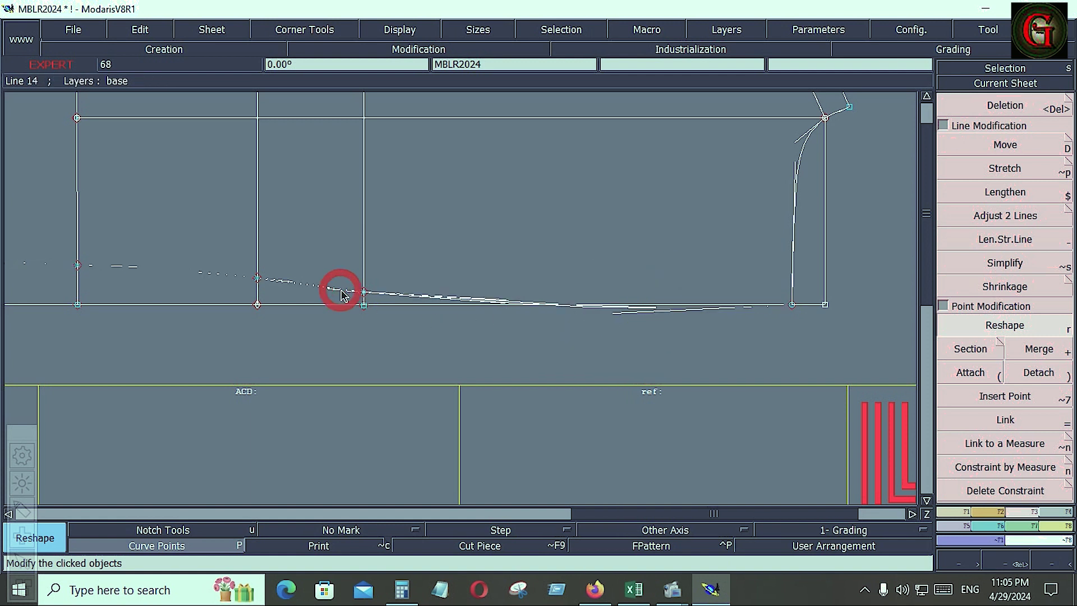
{"action": "left_click", "coordinate": [338, 289]}
{"action": "left_click", "coordinate": [338, 289]}
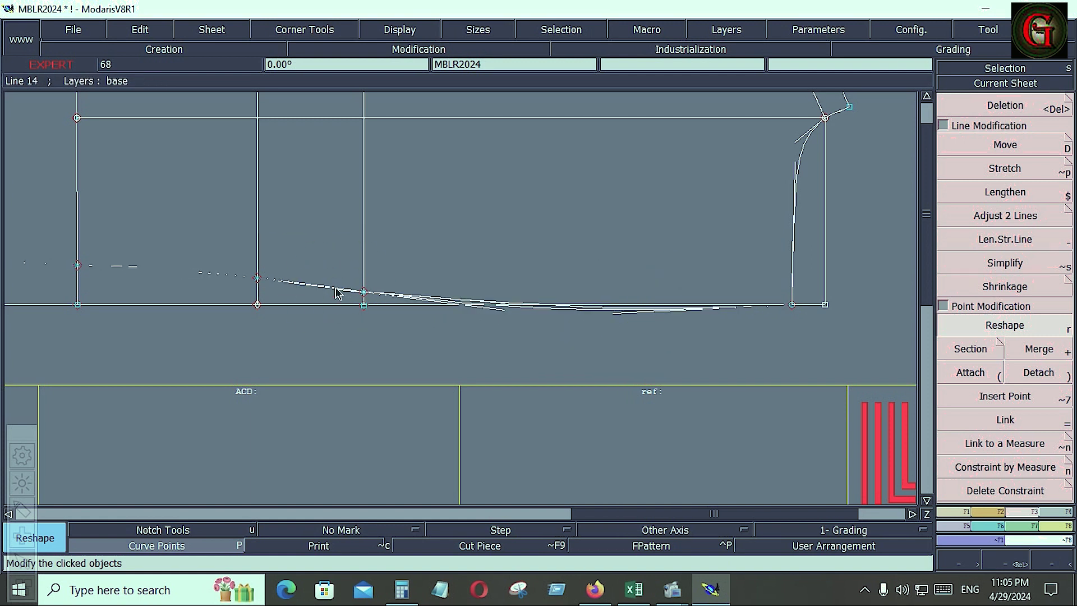
{"action": "left_click", "coordinate": [341, 289]}
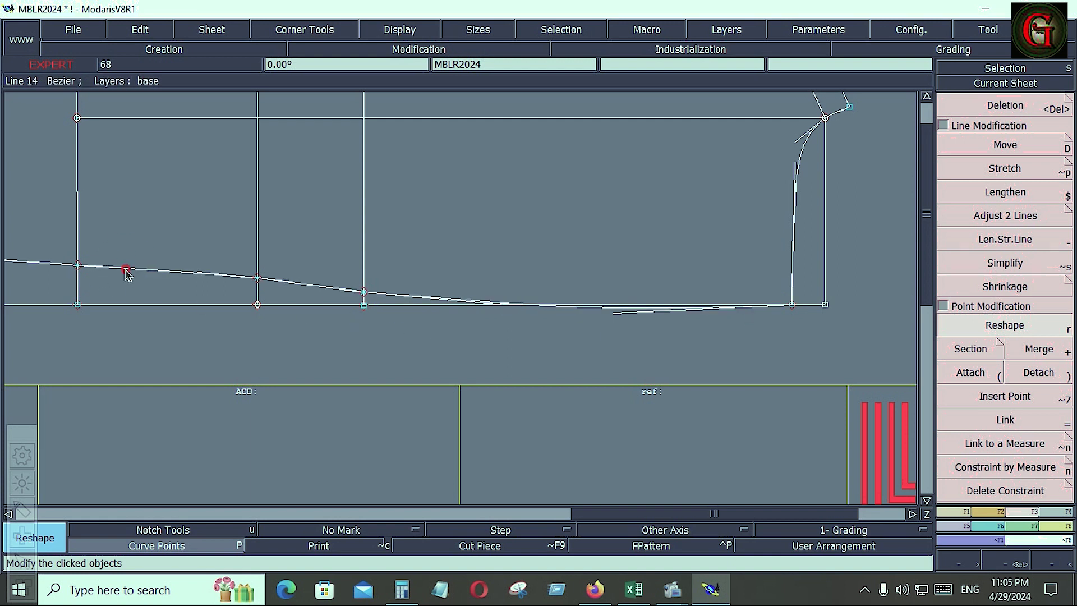
{"action": "key", "text": "Home"}
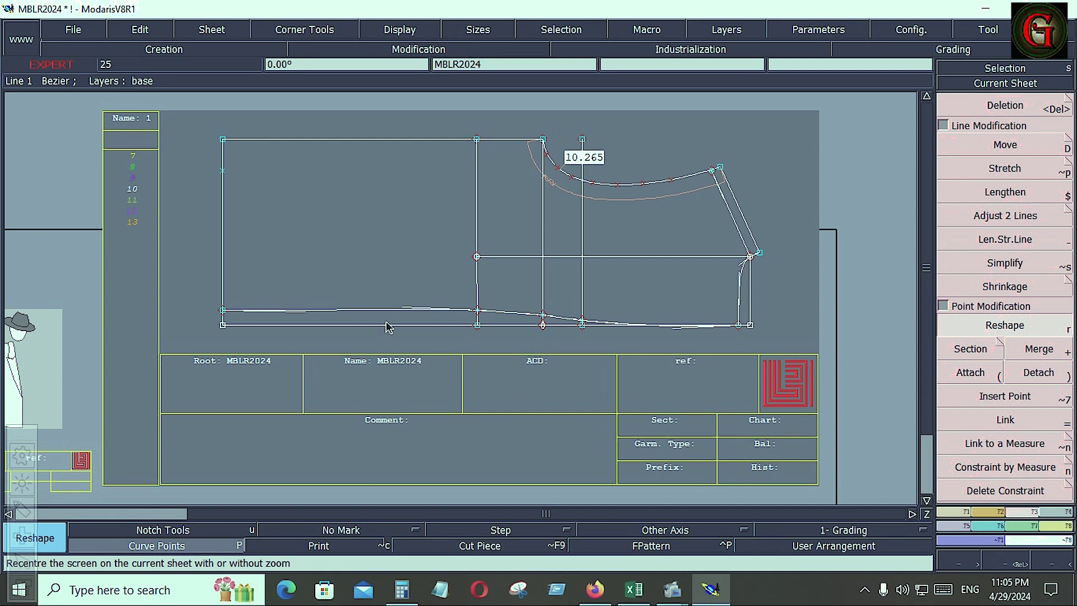
Save the MBLR2024 model.
{"action": "left_click", "coordinate": [71, 29]}
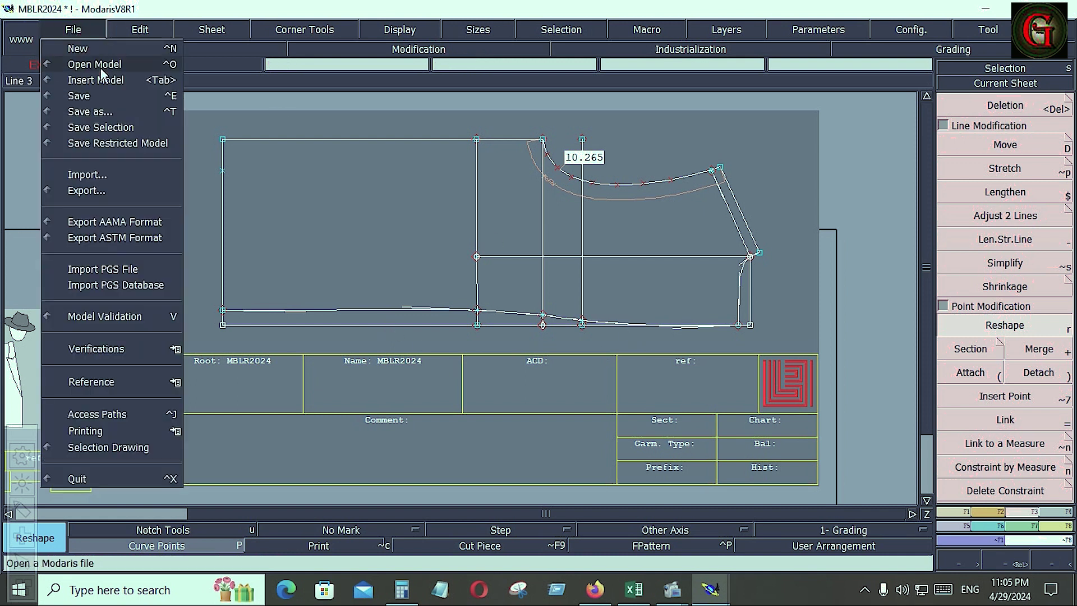
{"action": "left_click", "coordinate": [79, 98]}
{"action": "left_click", "coordinate": [446, 388]}
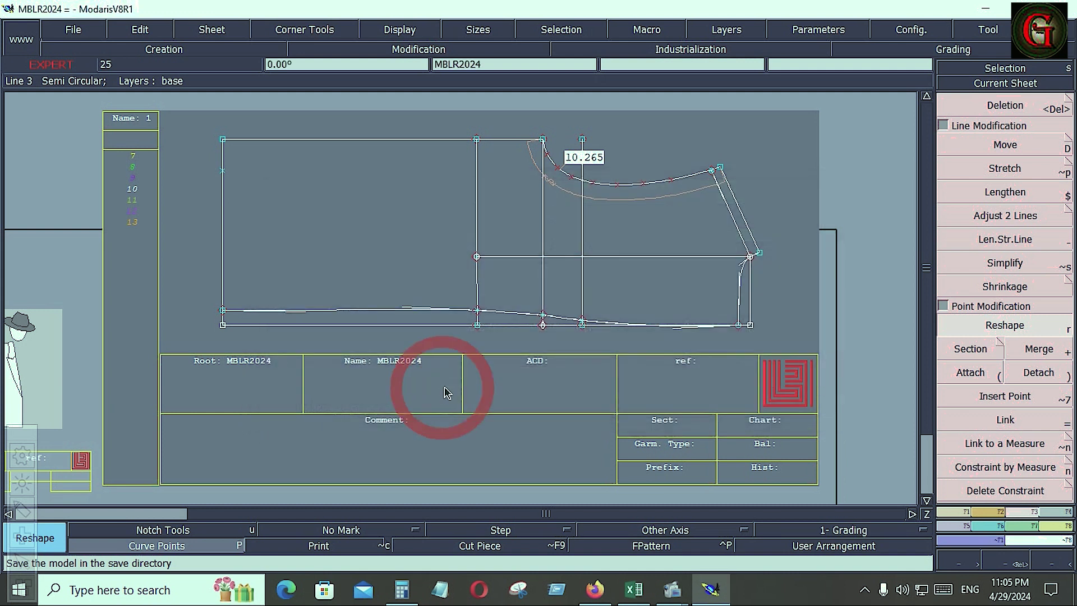
{"action": "key", "text": "ctrl+z"}
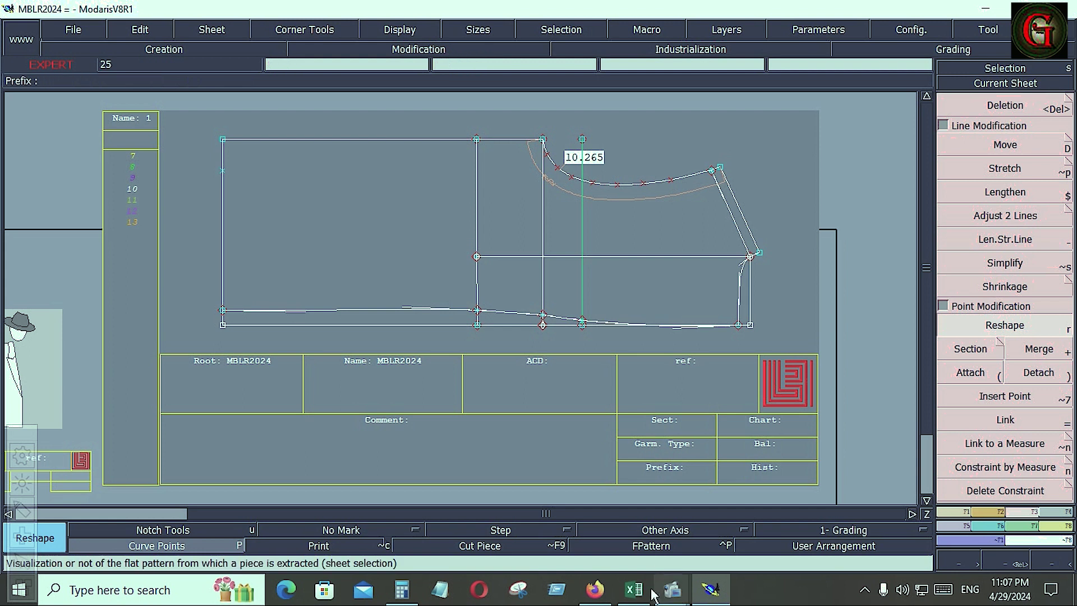
Review the men's suit coat measurement chart, its notes and the front and back sketches in Excel, and return to Modaris.
{"action": "left_click", "coordinate": [632, 592]}
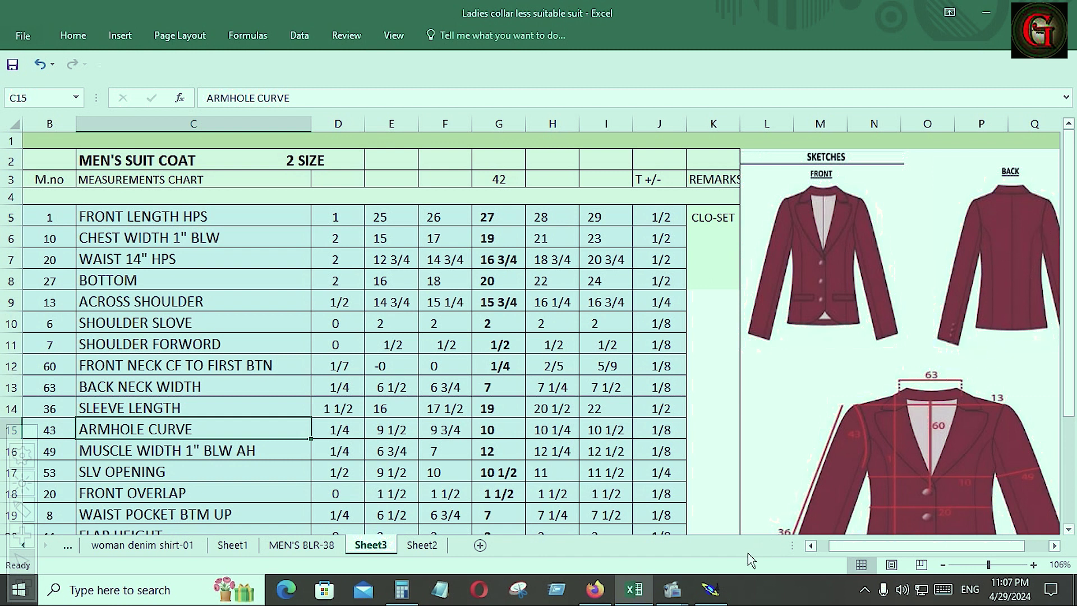
{"action": "left_click", "coordinate": [708, 593]}
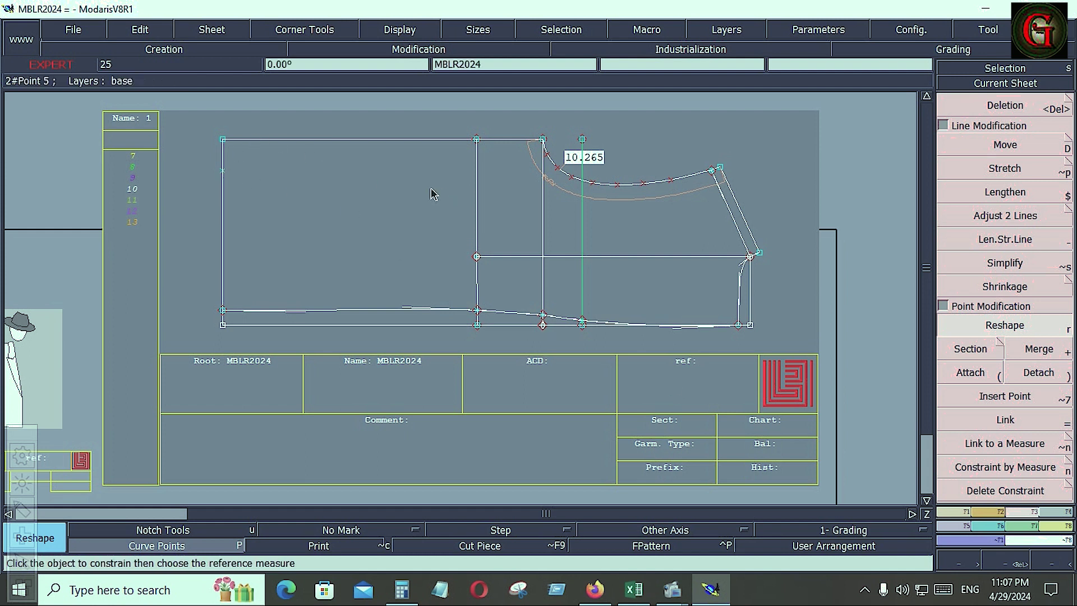
{"action": "left_click", "coordinate": [952, 515]}
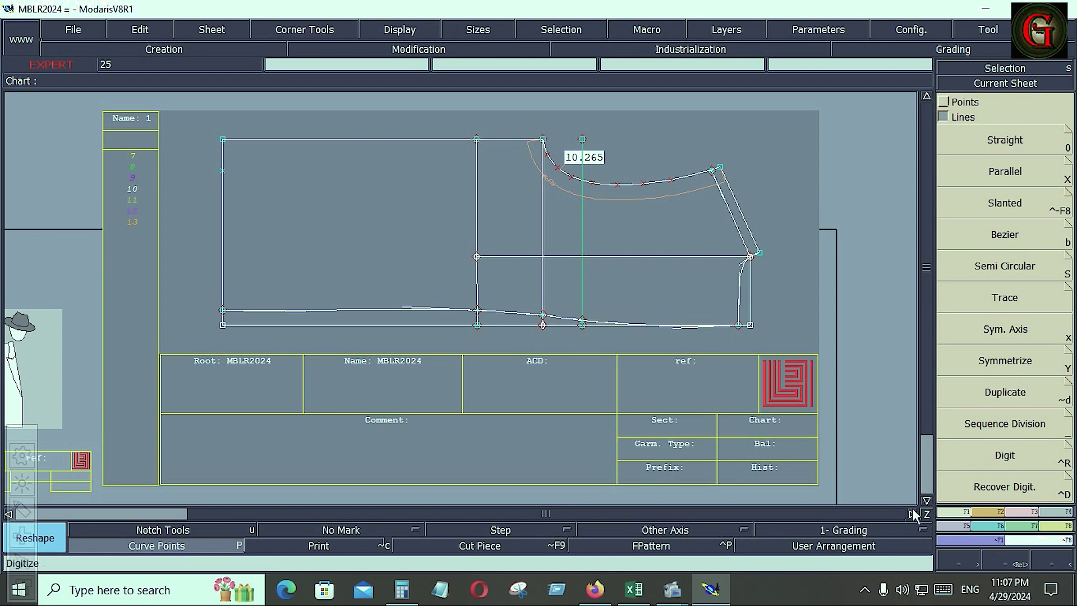
{"action": "left_click", "coordinate": [635, 589]}
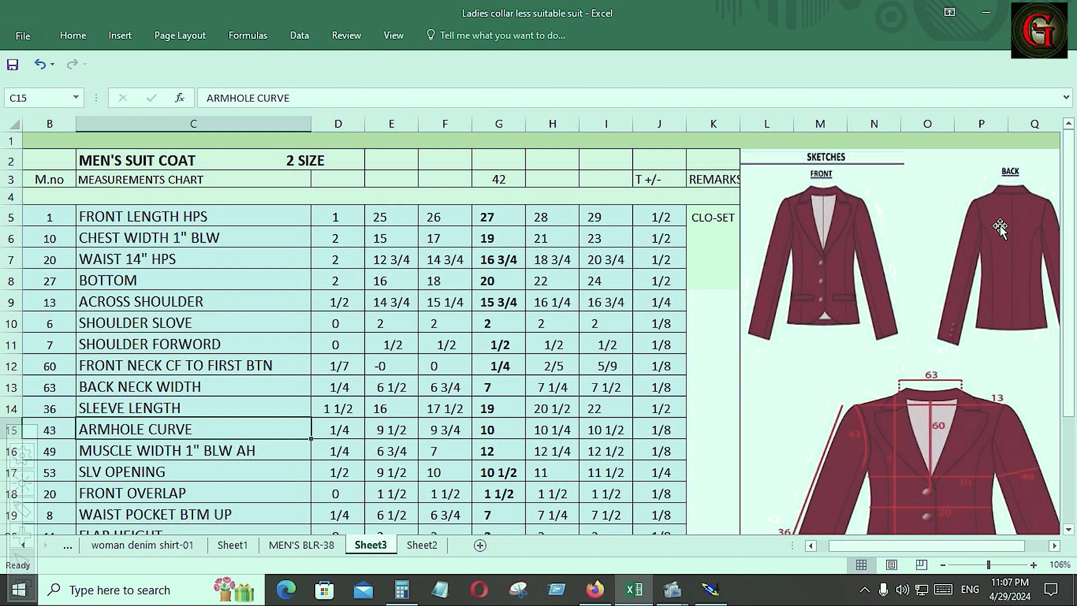
{"action": "scroll", "coordinate": [390, 388], "scroll_direction": "down", "scroll_amount": 3}
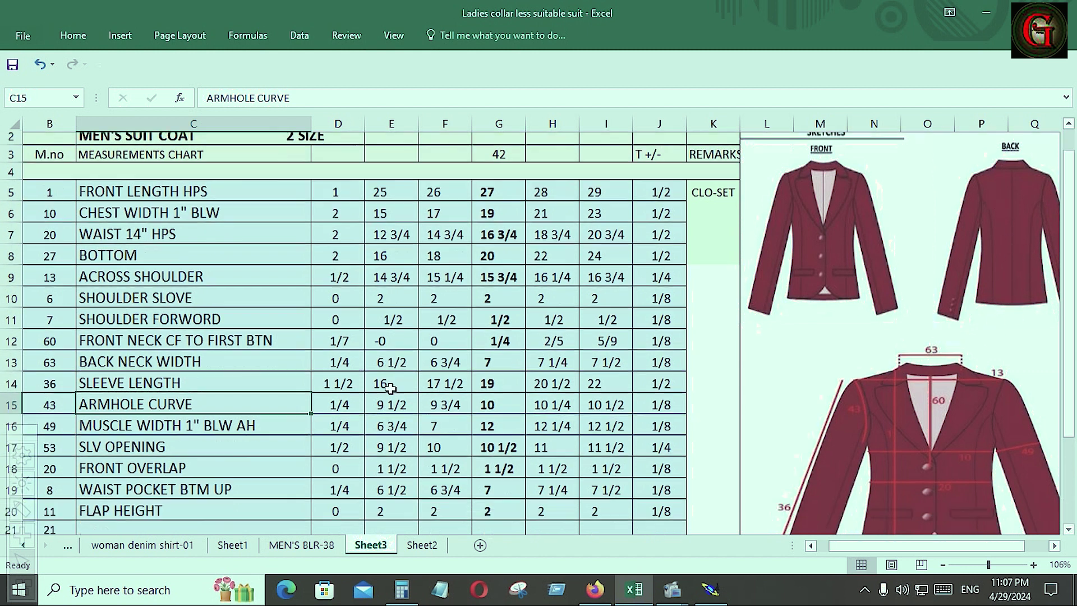
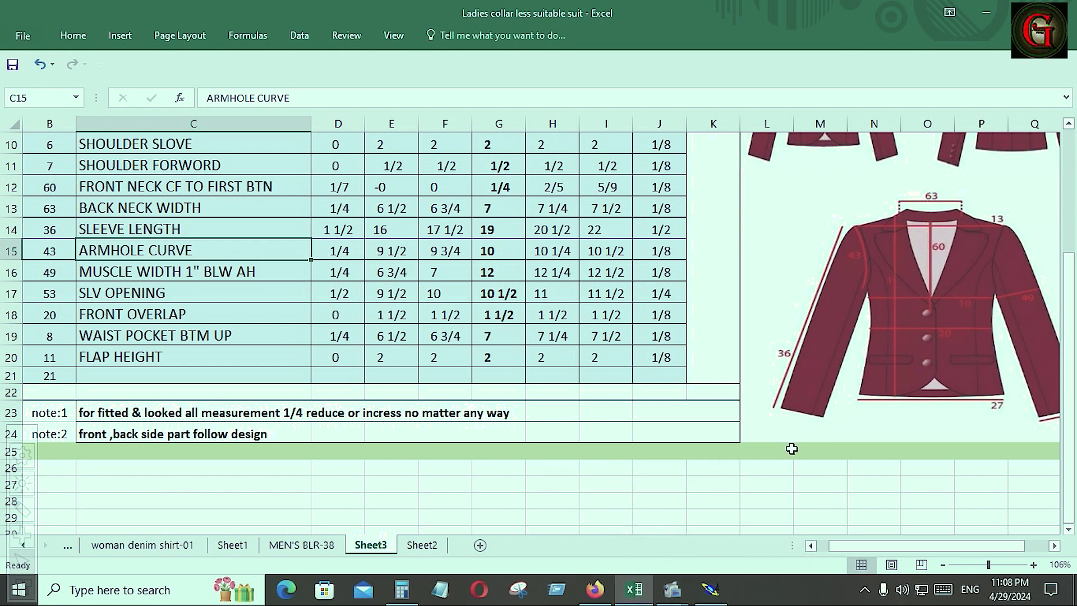
{"action": "left_click", "coordinate": [721, 596]}
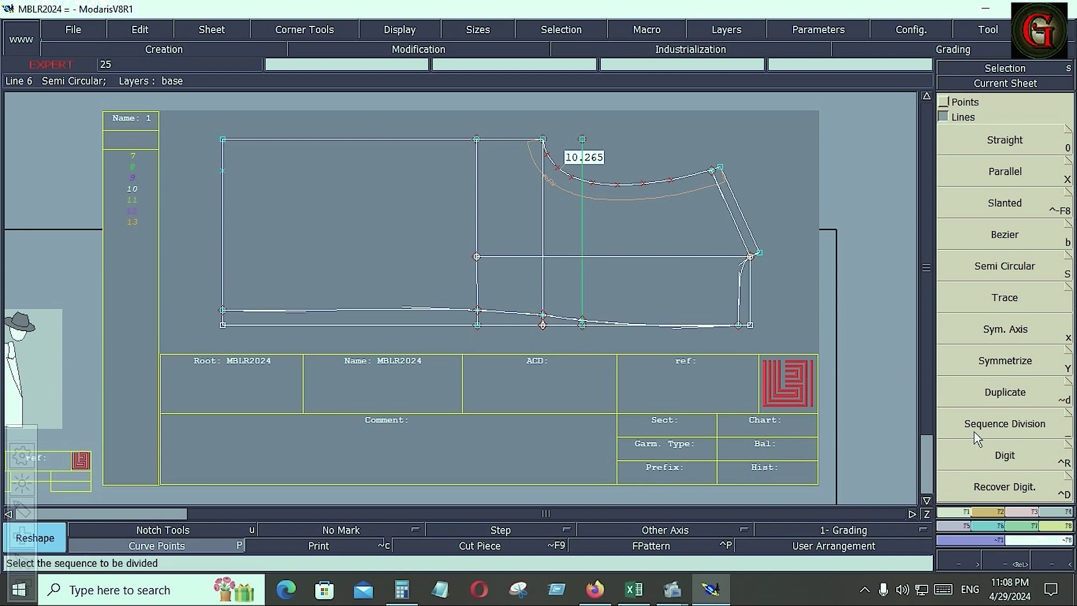
Divide the hem line between the side corner and the centre curve's end point into 2 equal parts with Sequence Division.
{"action": "left_click", "coordinate": [1000, 427]}
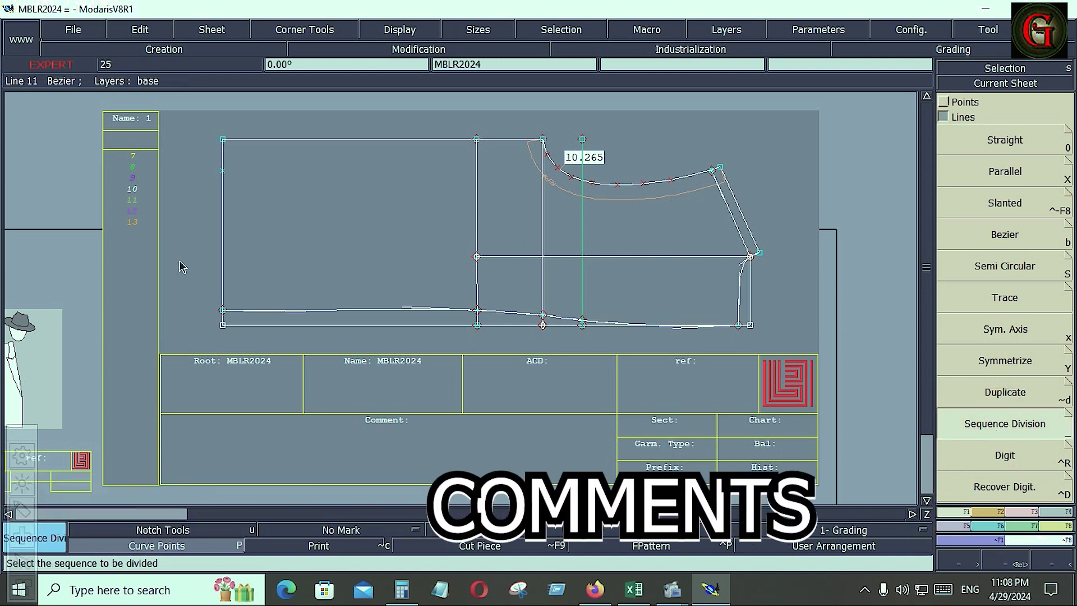
{"action": "left_click", "coordinate": [221, 144]}
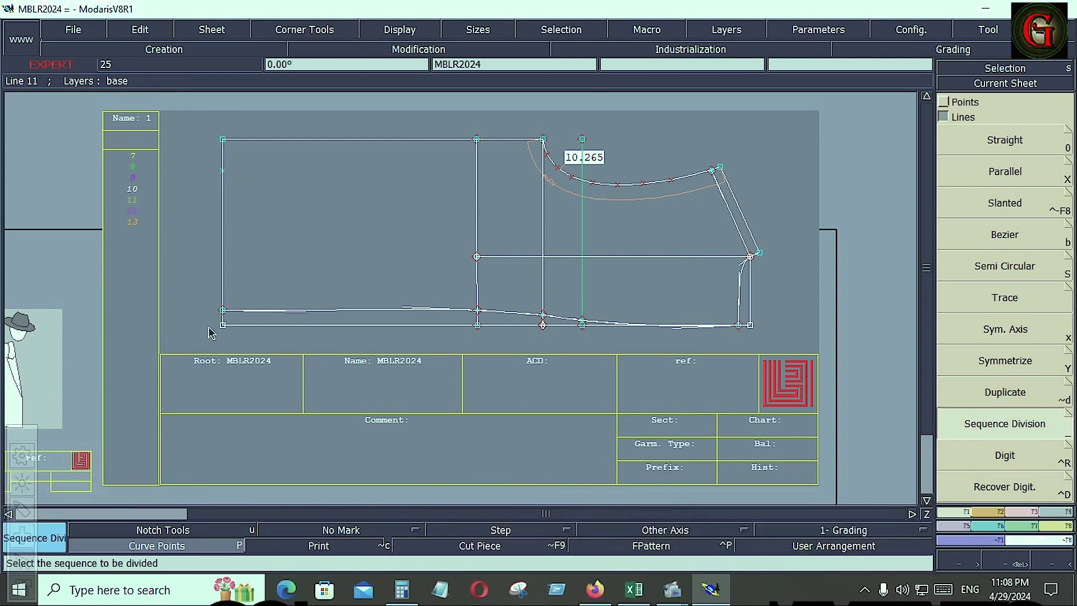
{"action": "left_click", "coordinate": [224, 310]}
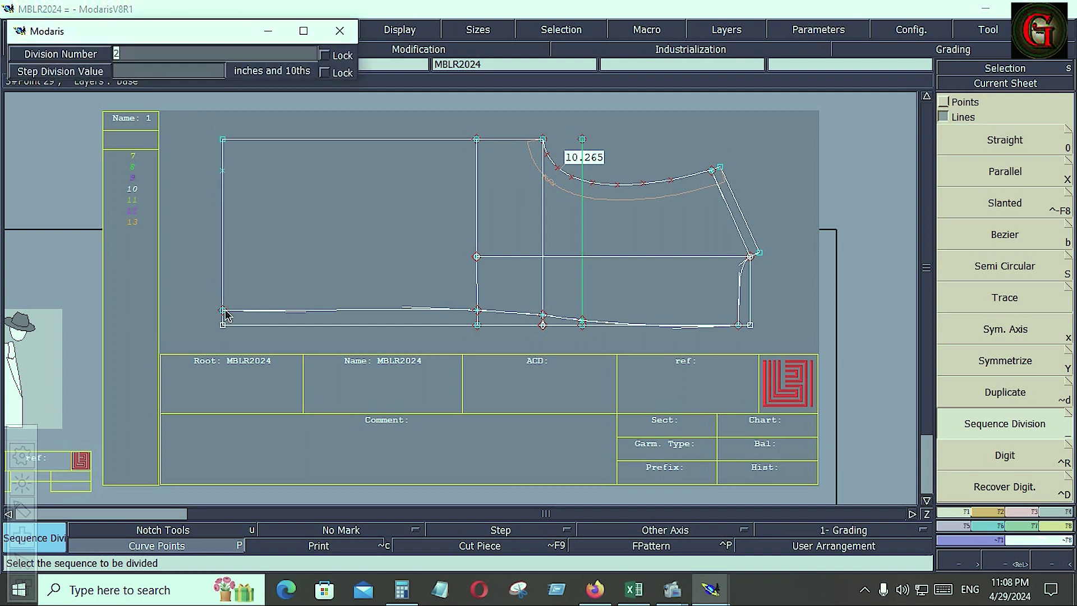
{"action": "key", "text": "Return"}
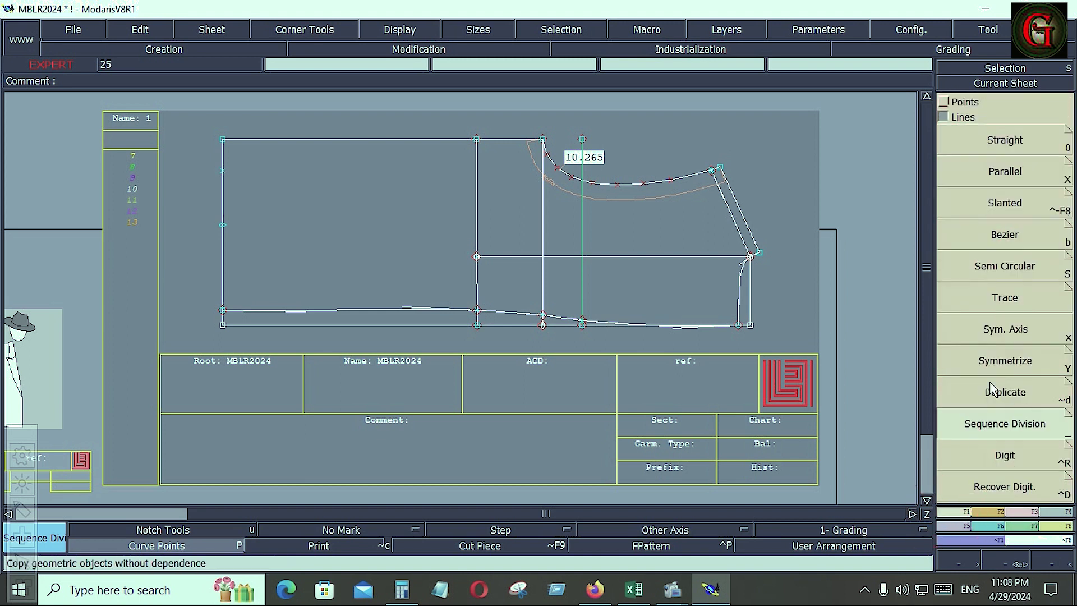
Draw a Bezier line from the armhole's crossing with the back cross line to the hem's midway division point.
{"action": "left_click", "coordinate": [1010, 235]}
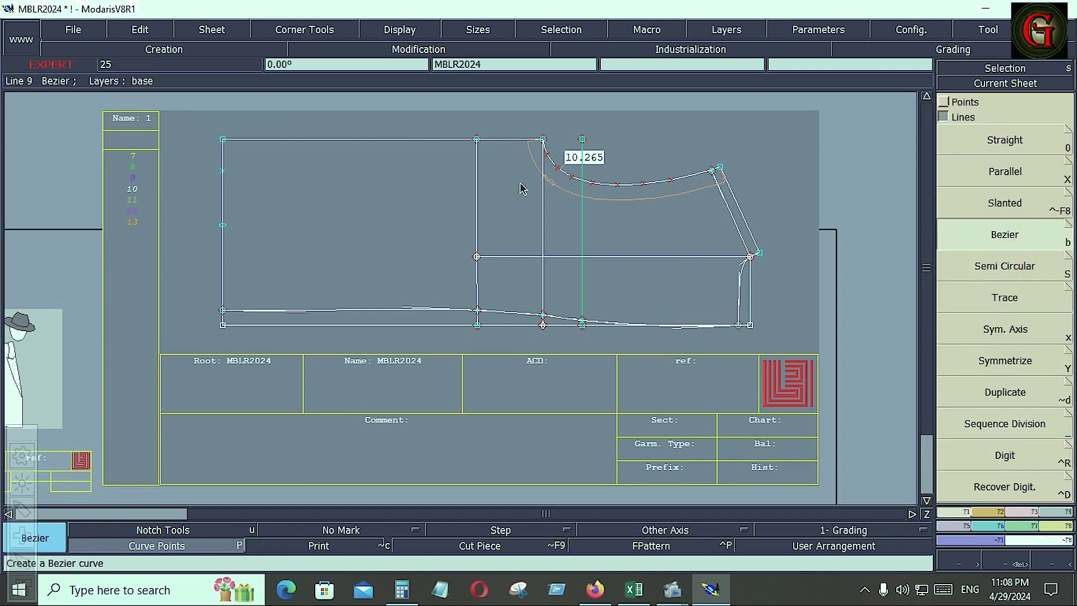
{"action": "left_click", "coordinate": [583, 180]}
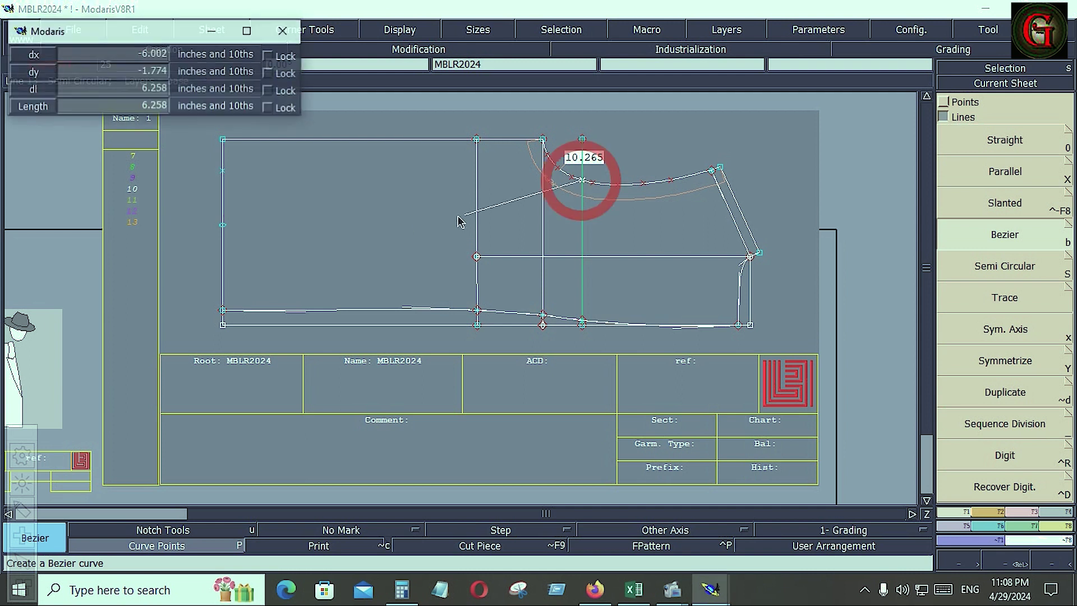
{"action": "left_click", "coordinate": [223, 225]}
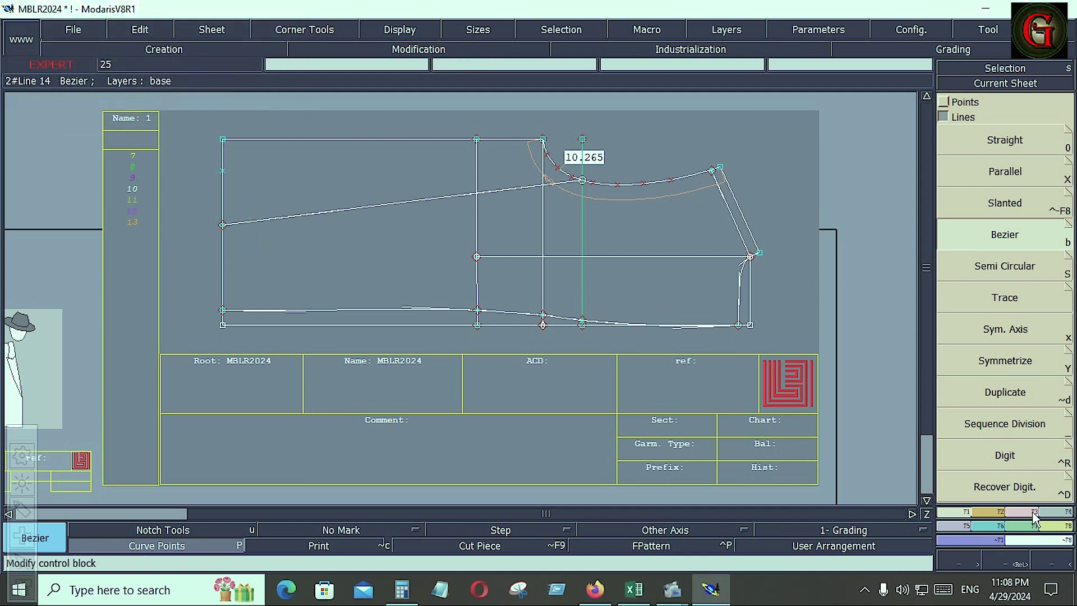
Reshape the new panel line's armhole and hem tangents into a smooth curve bowing towards the centre back.
{"action": "left_click", "coordinate": [1033, 513]}
{"action": "left_click", "coordinate": [1005, 326]}
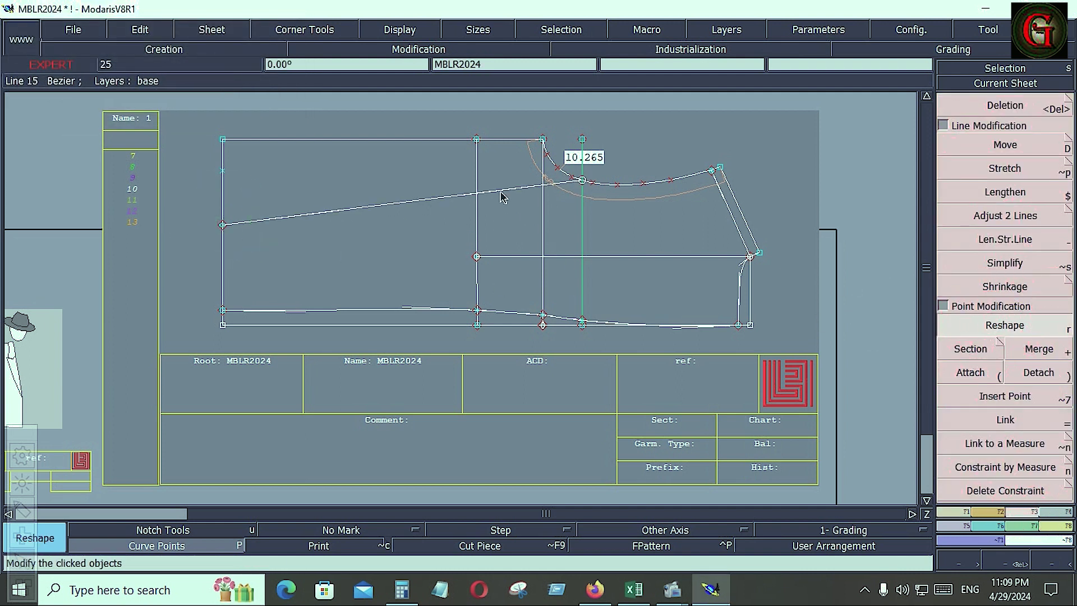
{"action": "left_click_drag", "start_coordinate": [487, 194], "coordinate": [517, 223]}
{"action": "left_click_drag", "start_coordinate": [338, 212], "coordinate": [332, 236]}
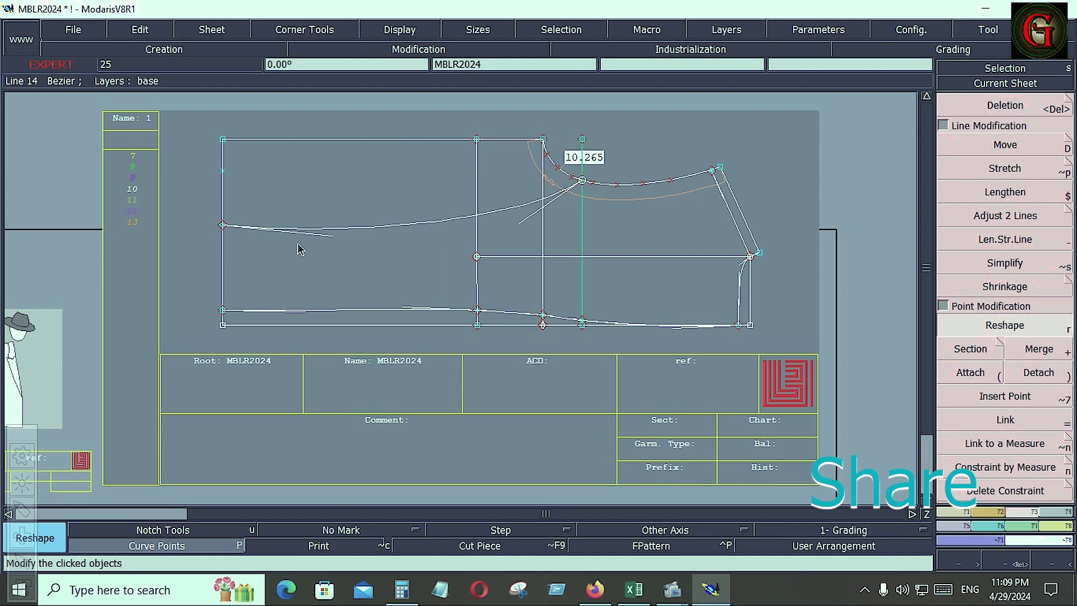
{"action": "left_click_drag", "start_coordinate": [327, 242], "coordinate": [320, 232]}
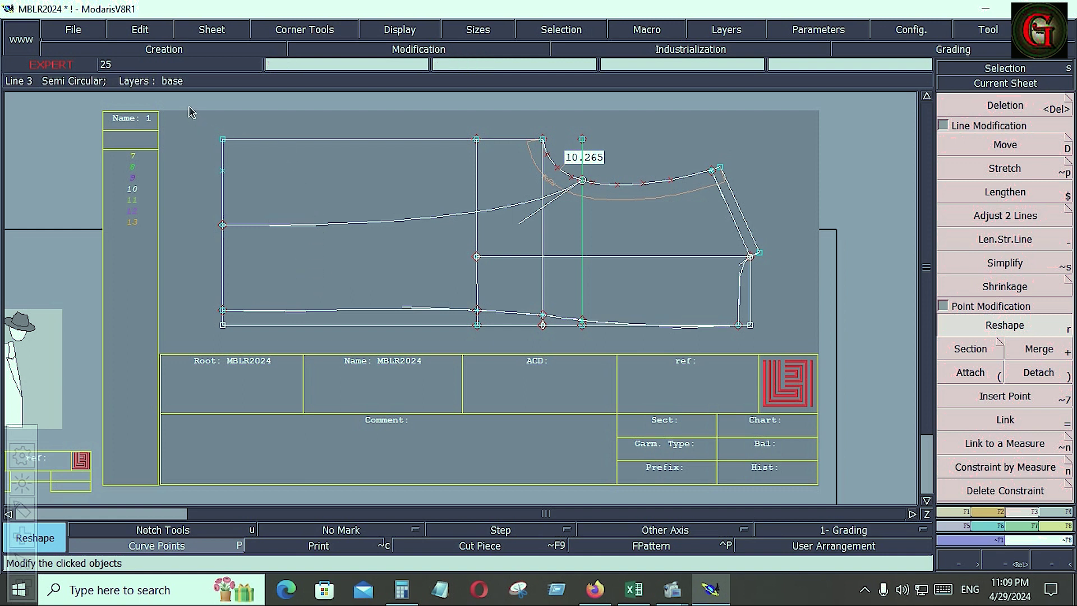
Slide the panel curve's hem end to about 2.84 inches from the side corner and adjust both end tangents to smooth the curve.
{"action": "left_click_drag", "start_coordinate": [623, 244], "coordinate": [622, 244]}
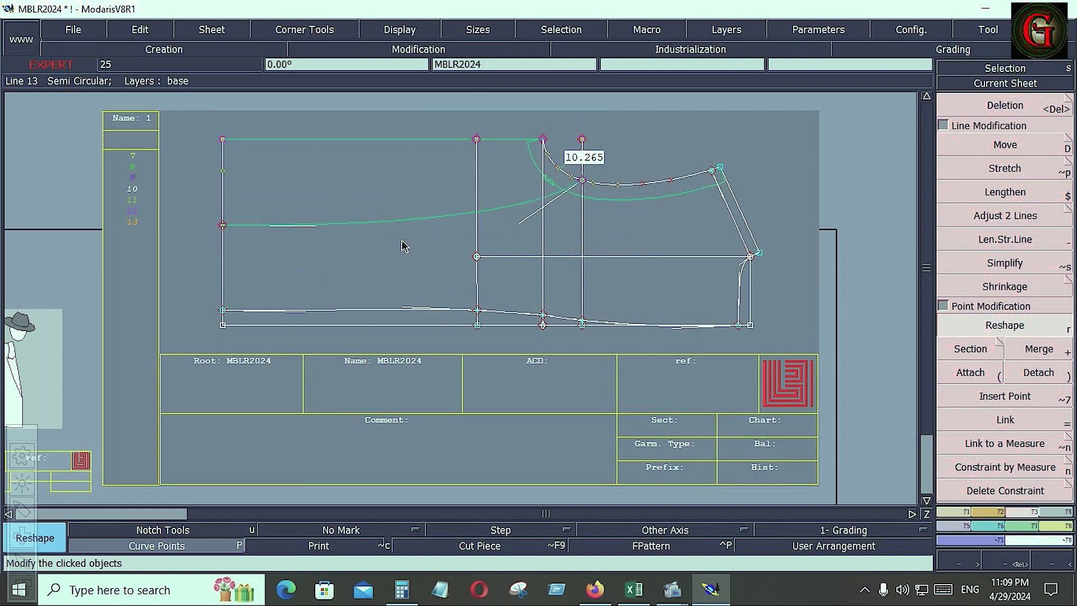
{"action": "left_click", "coordinate": [222, 226]}
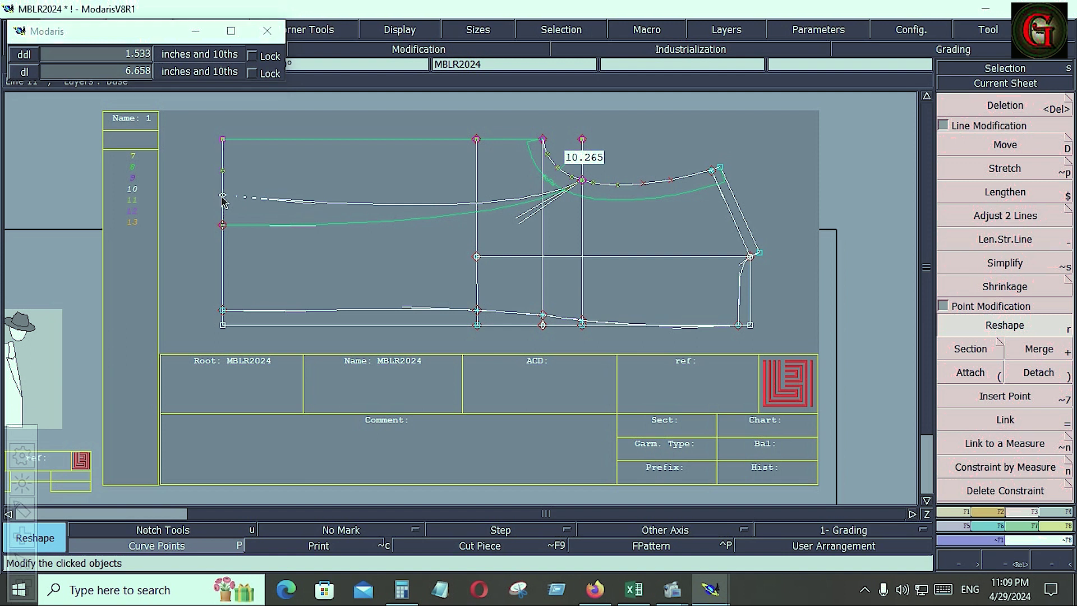
{"action": "left_click", "coordinate": [222, 197]}
{"action": "left_click", "coordinate": [517, 218]}
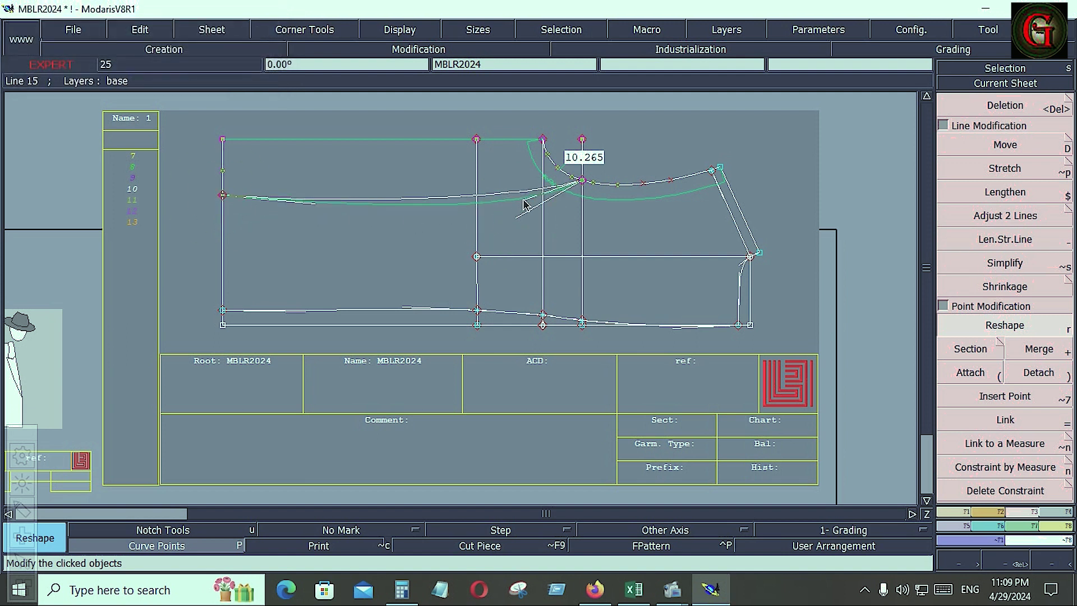
{"action": "left_click", "coordinate": [524, 200]}
{"action": "left_click", "coordinate": [314, 201]}
{"action": "left_click", "coordinate": [324, 196]}
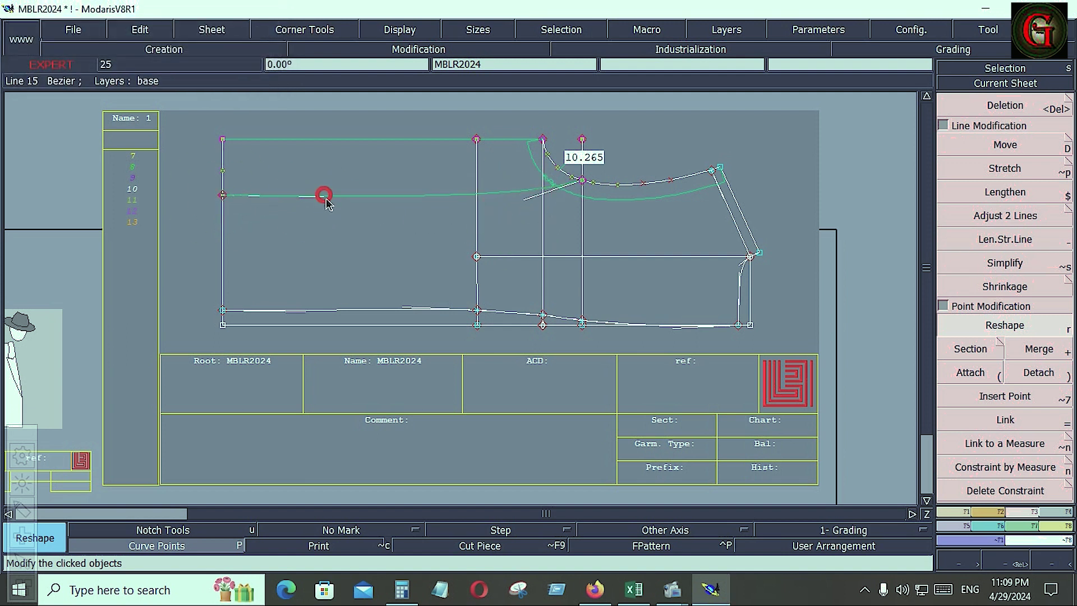
{"action": "left_click", "coordinate": [526, 200]}
{"action": "left_click", "coordinate": [526, 211]}
Add a dynamic length measure along the hem from the side corner to the panel curve's end point.
{"action": "left_click", "coordinate": [1050, 526]}
{"action": "left_click", "coordinate": [1053, 233]}
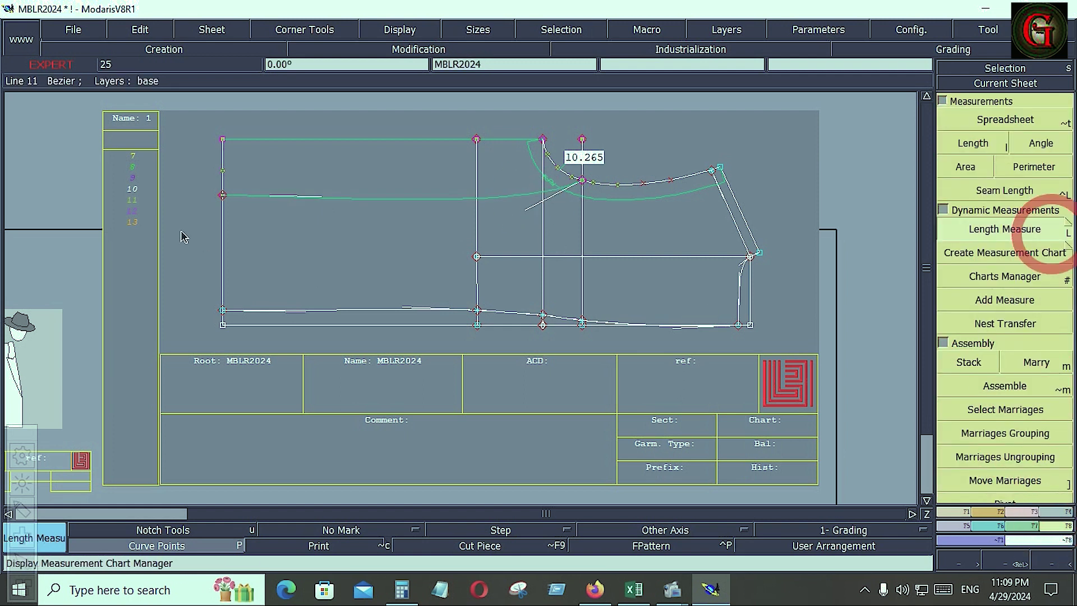
{"action": "left_click", "coordinate": [223, 139]}
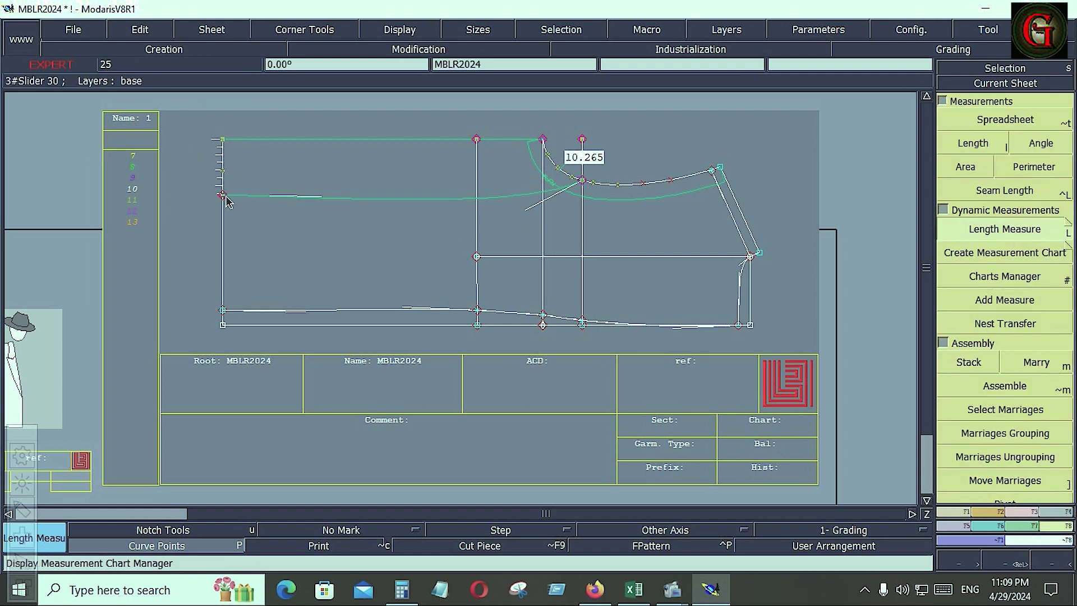
{"action": "left_click", "coordinate": [225, 196]}
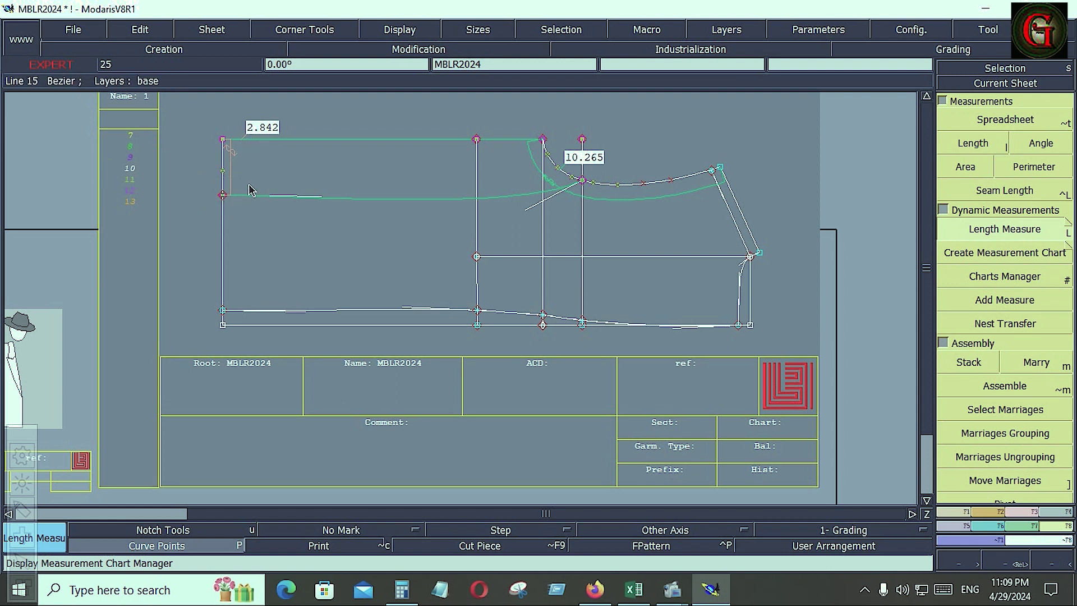
Move the panel curve's hem end to about 3.57 inches from the side corner and lower its armhole tangent for a fuller bow.
{"action": "left_click", "coordinate": [1017, 513]}
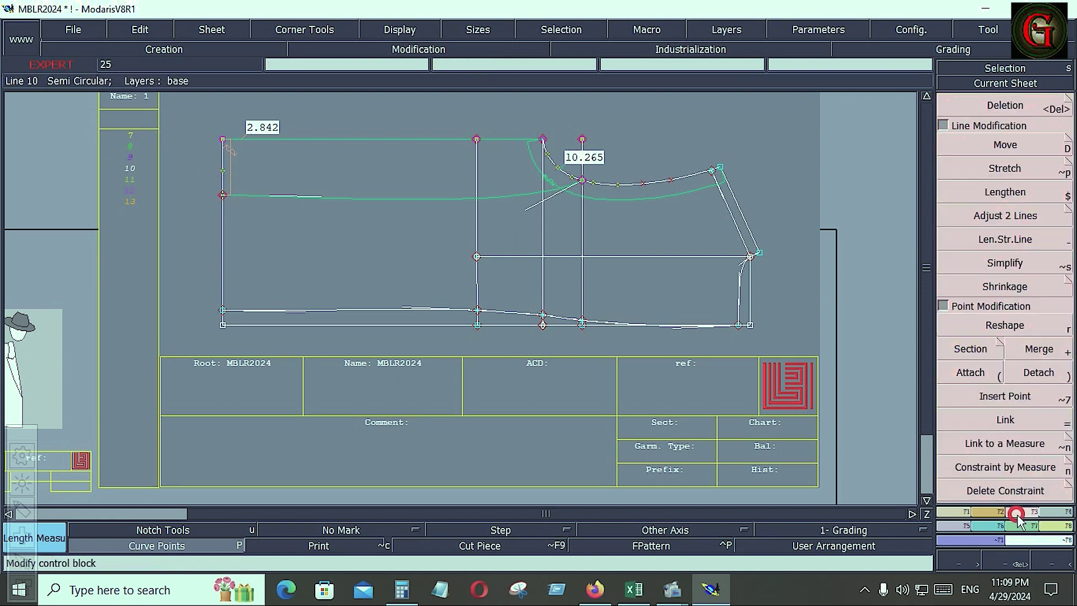
{"action": "left_click", "coordinate": [1005, 326]}
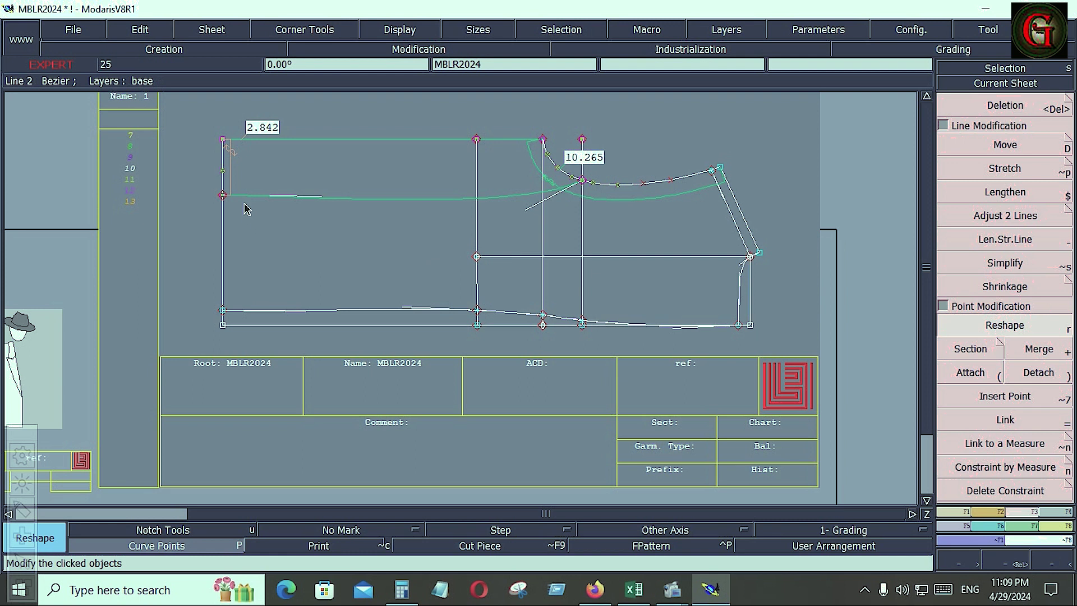
{"action": "left_click", "coordinate": [224, 195]}
{"action": "left_click", "coordinate": [224, 210]}
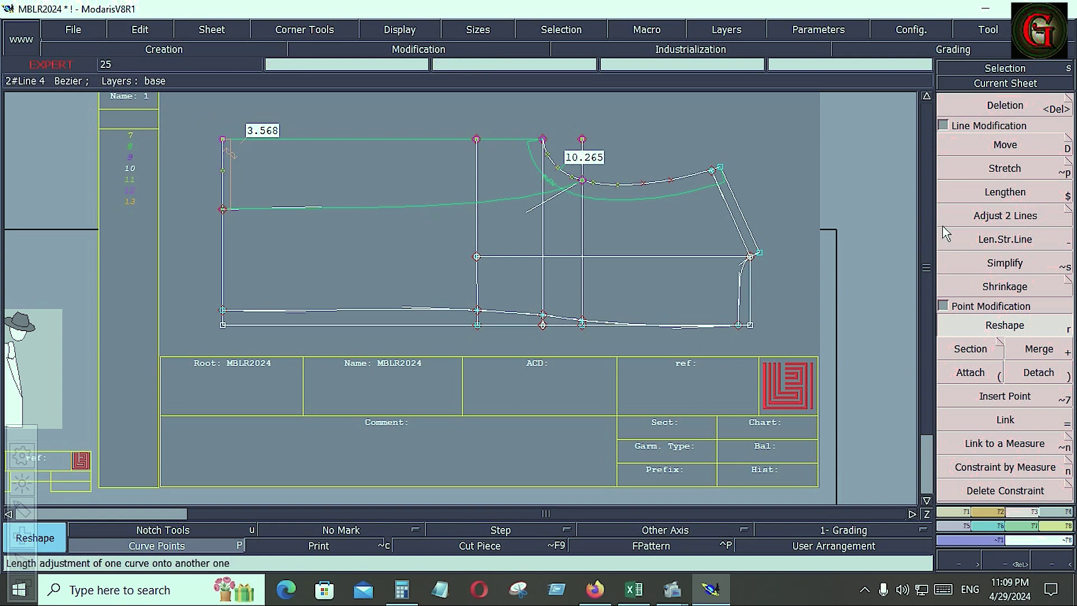
{"action": "left_click_drag", "start_coordinate": [526, 212], "coordinate": [526, 227]}
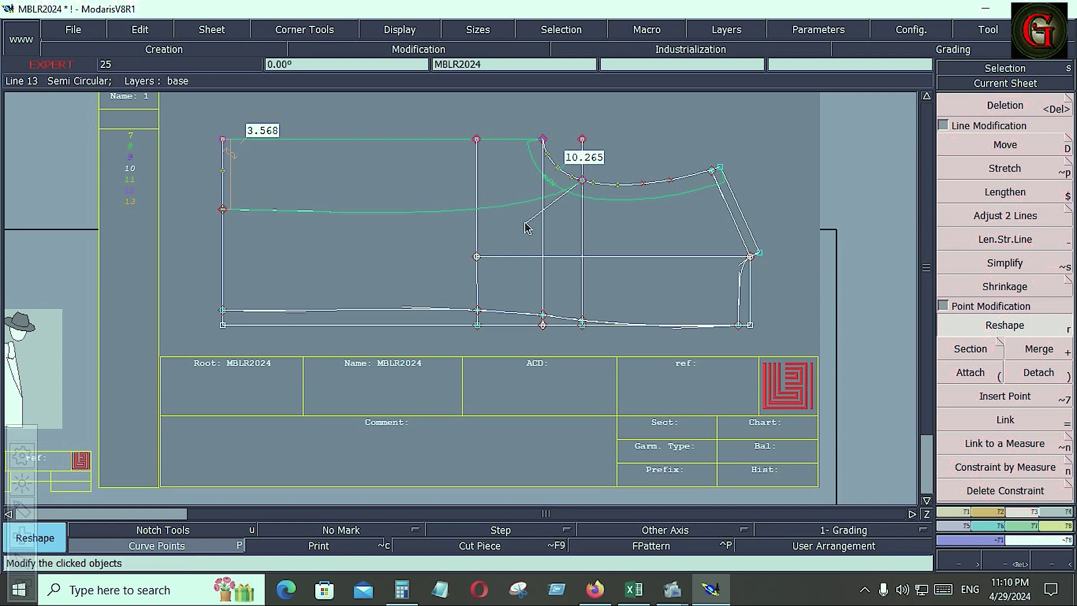
{"action": "left_click", "coordinate": [799, 156]}
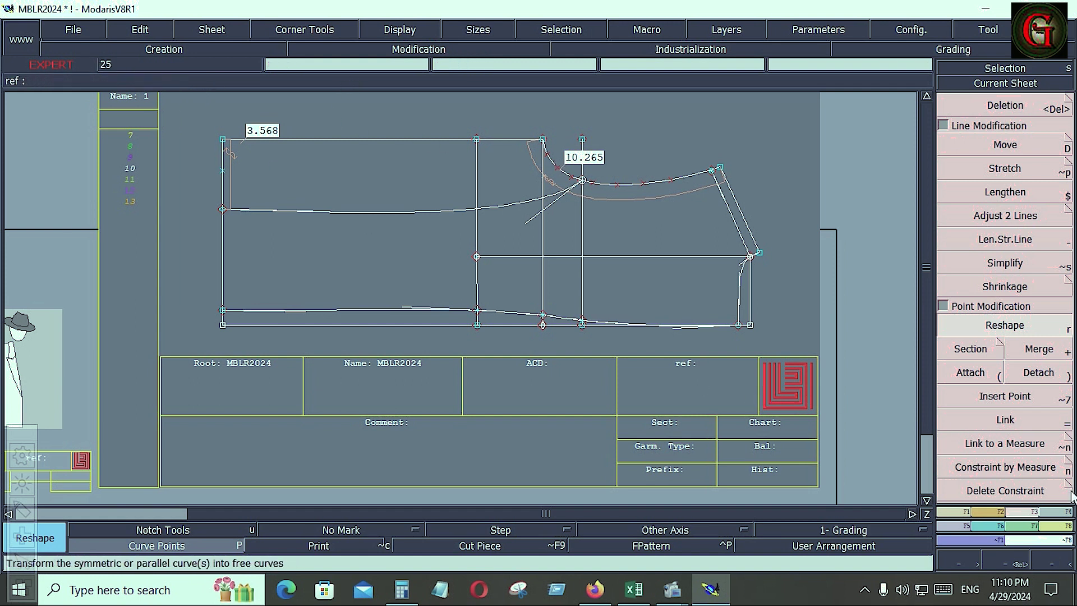
Extract the back panel as a new piece with Seam, filling all areas between the centre curve and the panel curve.
{"action": "left_click", "coordinate": [1053, 511]}
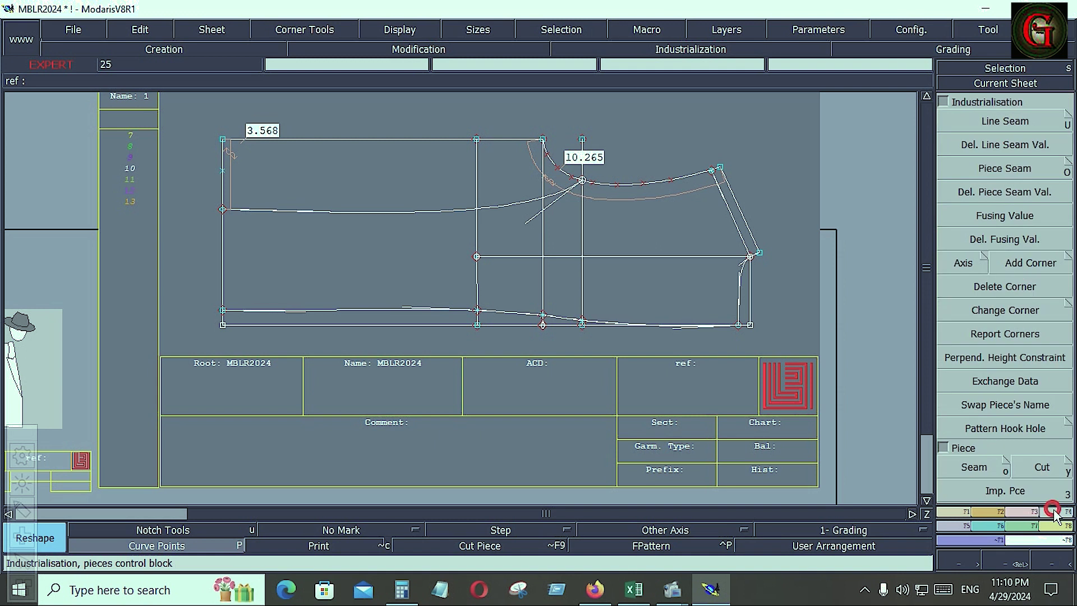
{"action": "left_click", "coordinate": [982, 473]}
{"action": "left_click", "coordinate": [695, 304]}
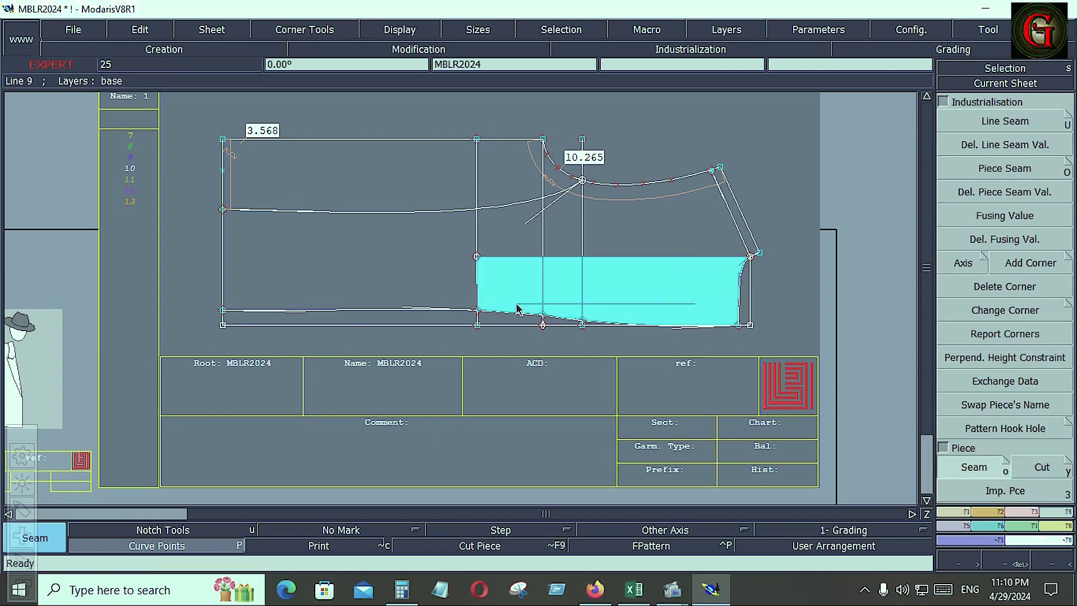
{"action": "left_click", "coordinate": [400, 281]}
{"action": "left_click", "coordinate": [511, 236]}
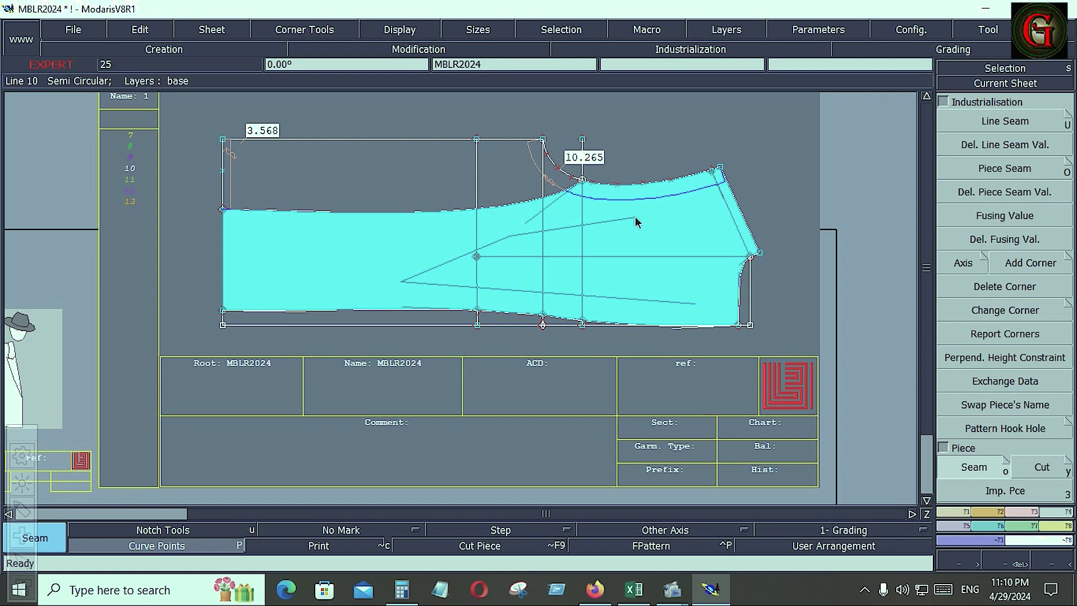
{"action": "left_click", "coordinate": [636, 220]}
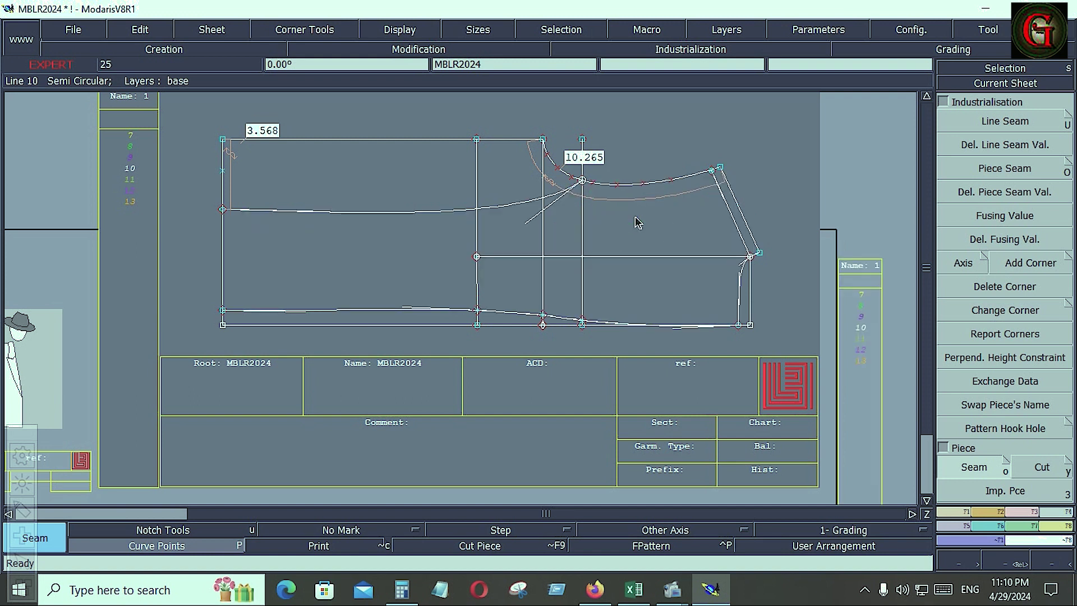
Arrange all sheets on the desk, centre the view on the new back panel sheet and hide its curve points.
{"action": "key", "text": "j"}
{"action": "left_click", "coordinate": [476, 400]}
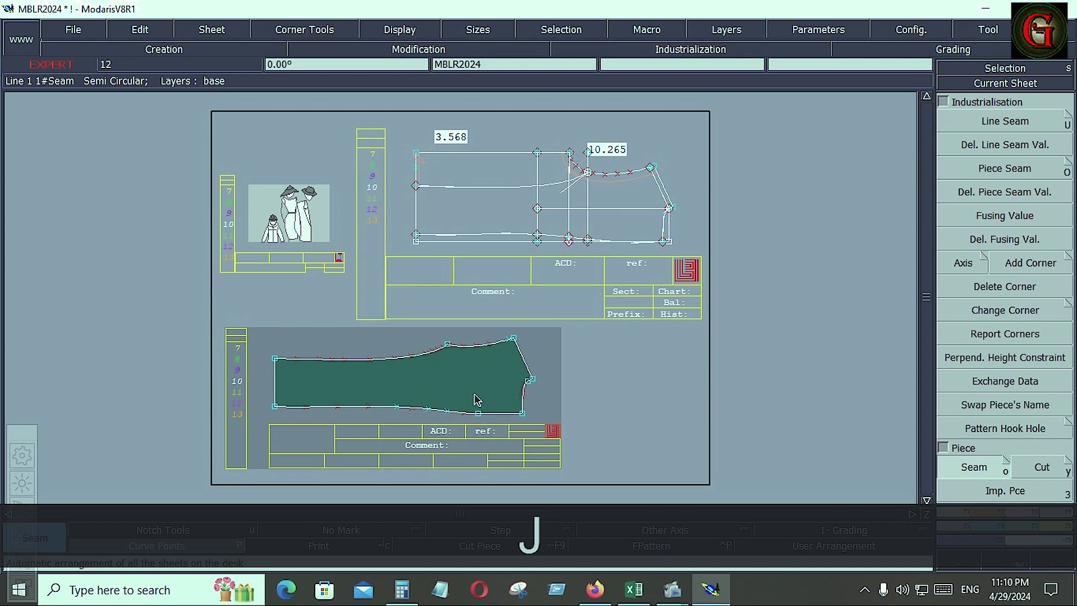
{"action": "key", "text": "Home"}
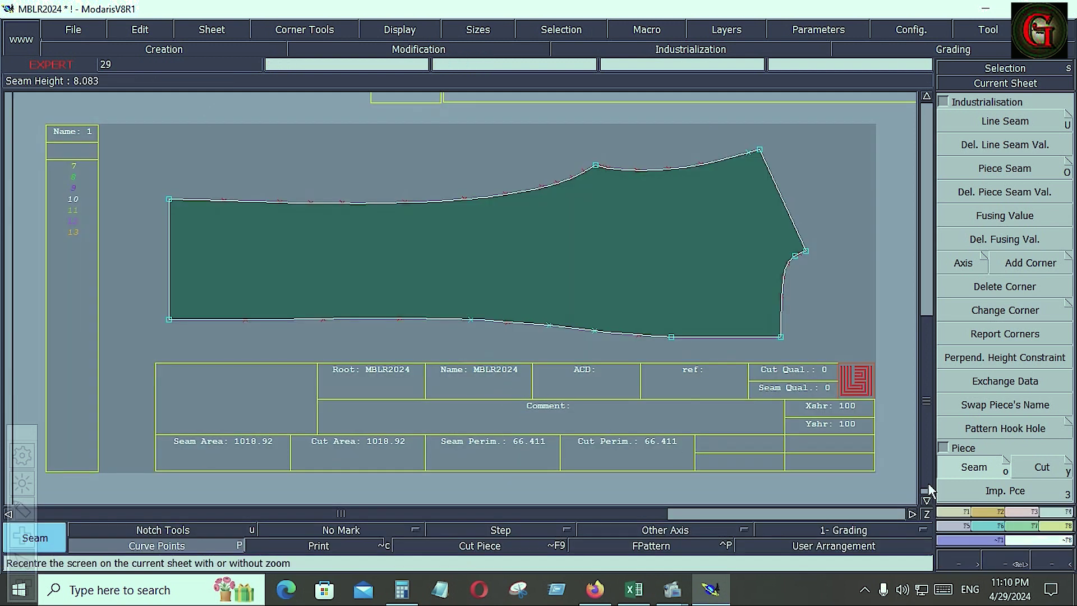
{"action": "left_click", "coordinate": [201, 544]}
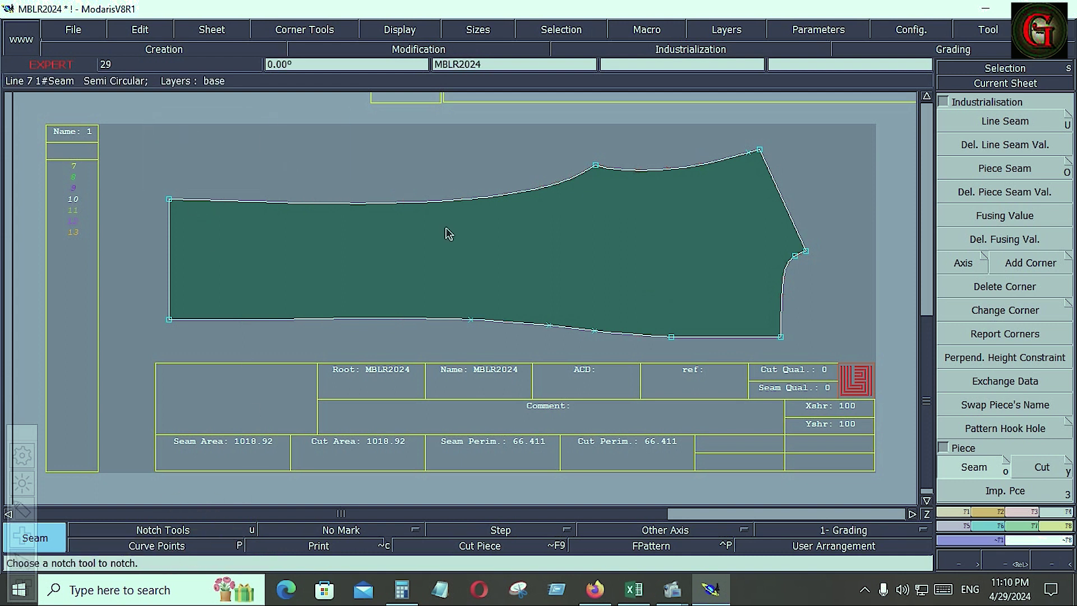
Select every outline of the back panel and apply a line seam value of 0.5 inch at both beginning and end.
{"action": "left_click_drag", "start_coordinate": [146, 124], "coordinate": [825, 358]}
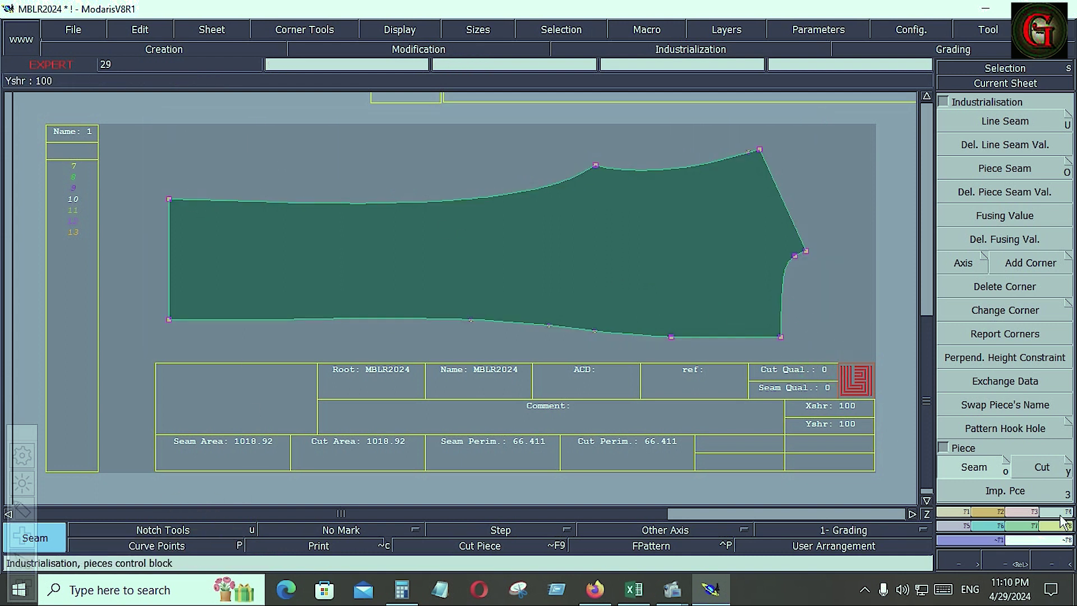
{"action": "left_click", "coordinate": [1010, 120]}
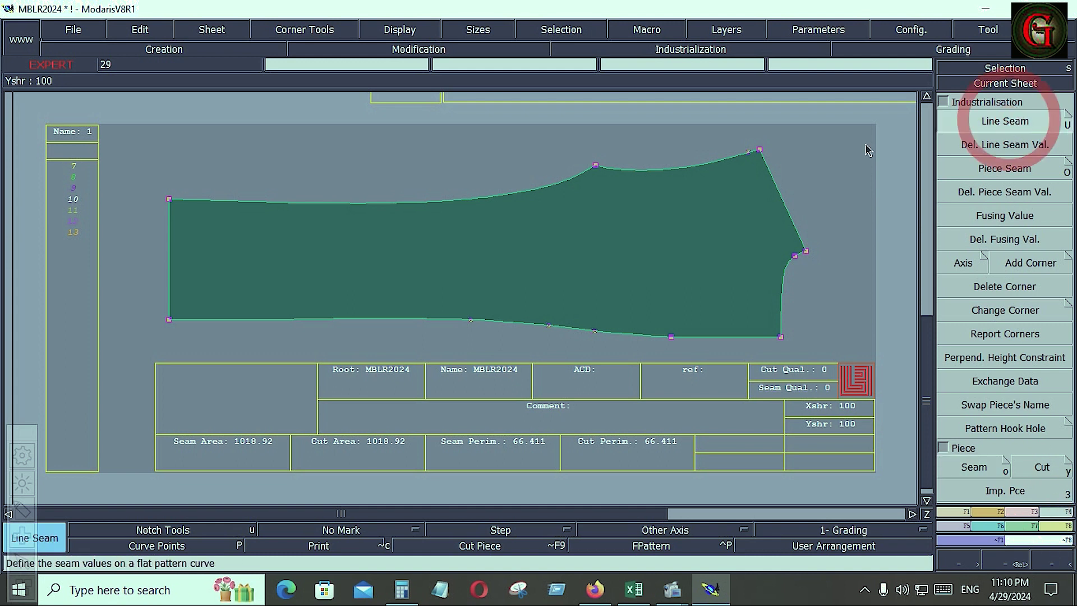
{"action": "left_click", "coordinate": [558, 190]}
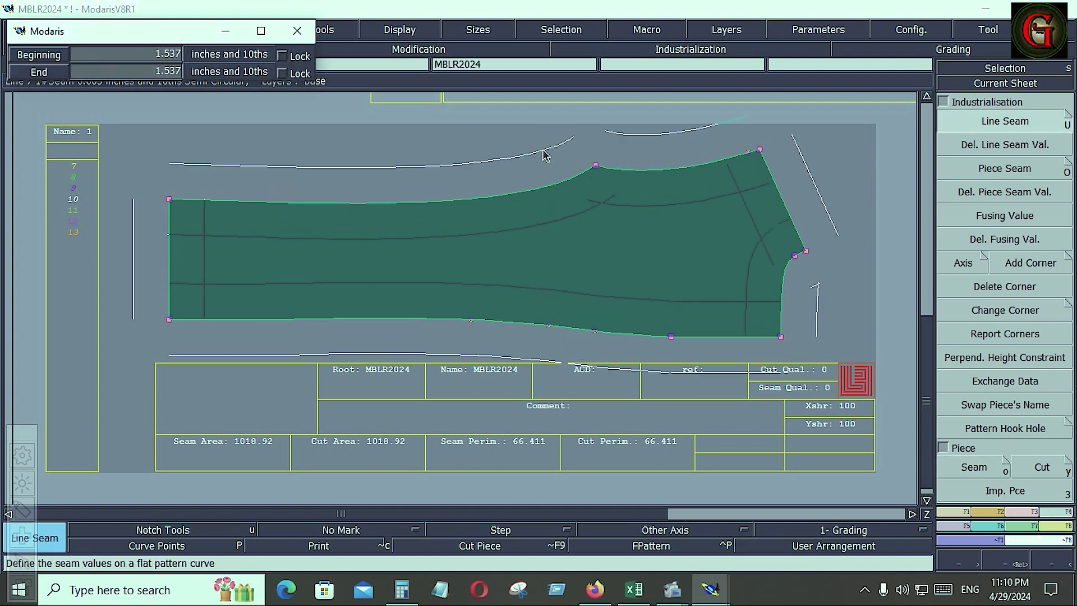
{"action": "key", "text": "Down"}
{"action": "type", "text": ".5"}
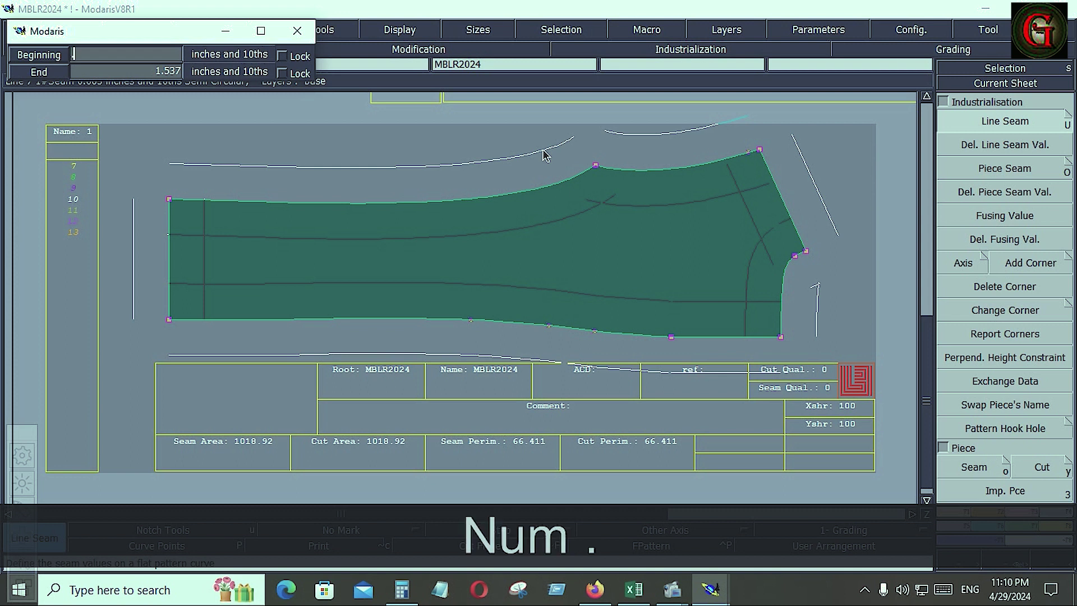
{"action": "key", "text": "Down"}
{"action": "type", "text": ".5"}
{"action": "key", "text": "Down"}
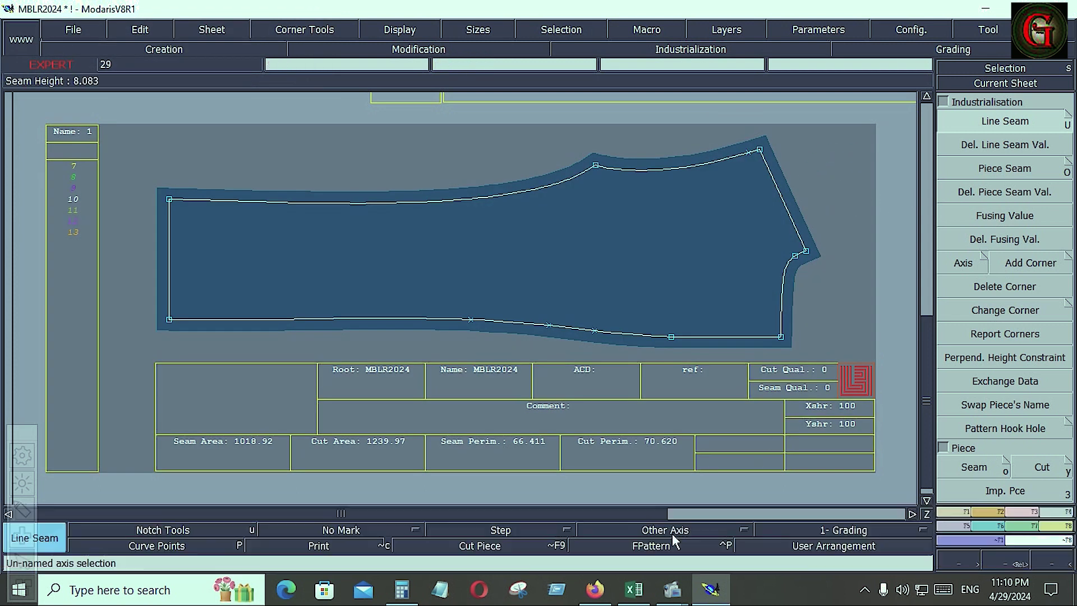
Add a horizontal Grain Line Axis 'DF' about 6.1 inches long inside the upper half of the back panel.
{"action": "left_click", "coordinate": [666, 530]}
{"action": "left_click", "coordinate": [653, 471]}
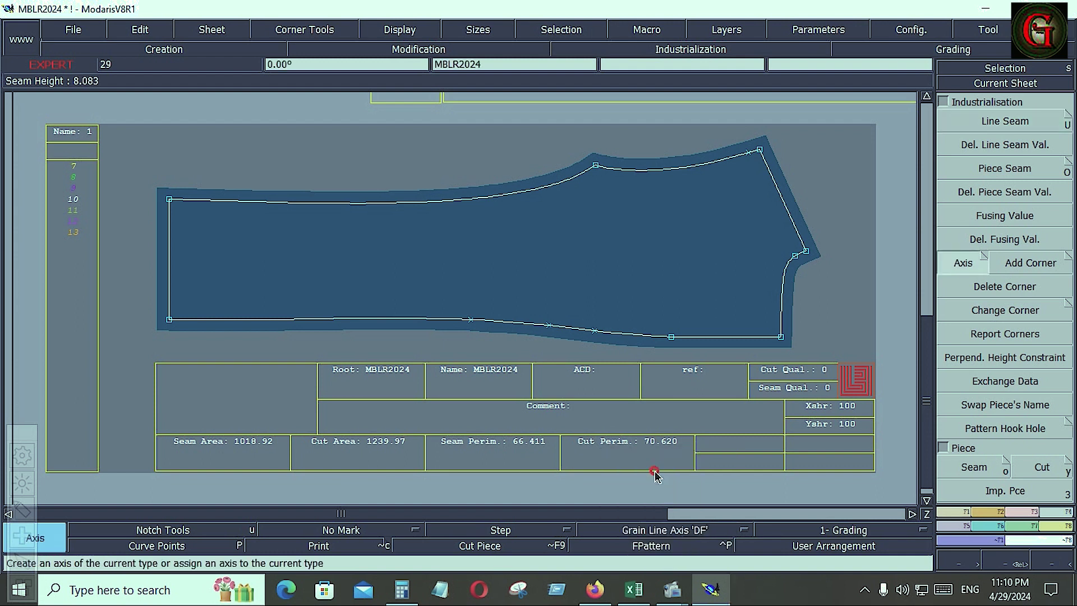
{"action": "key", "text": "ctrl"}
{"action": "left_click", "coordinate": [531, 256], "text": "ctrl"}
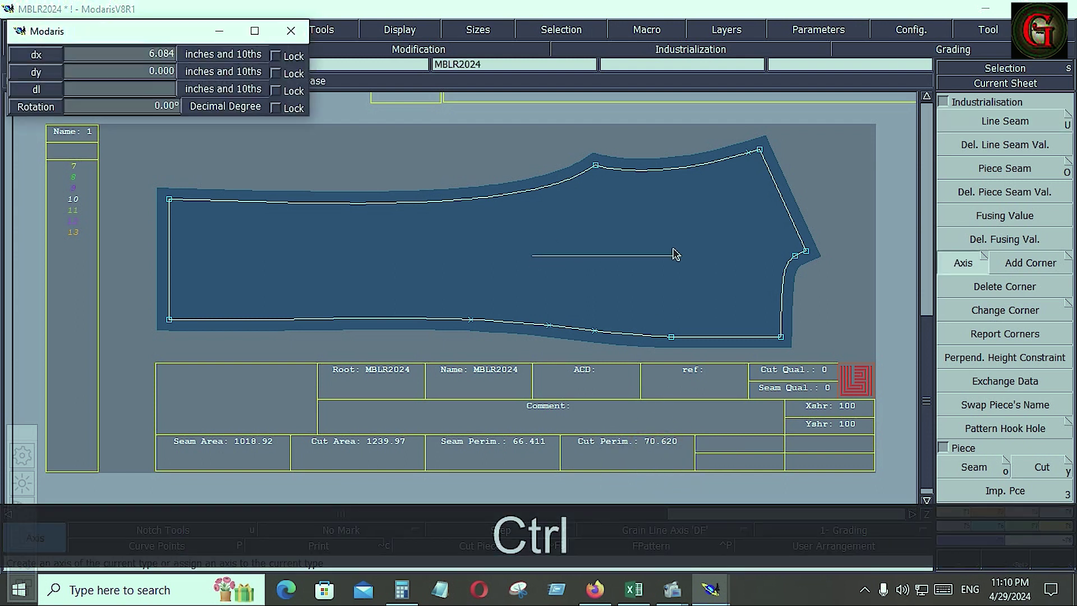
{"action": "left_click", "coordinate": [673, 250], "text": "ctrl"}
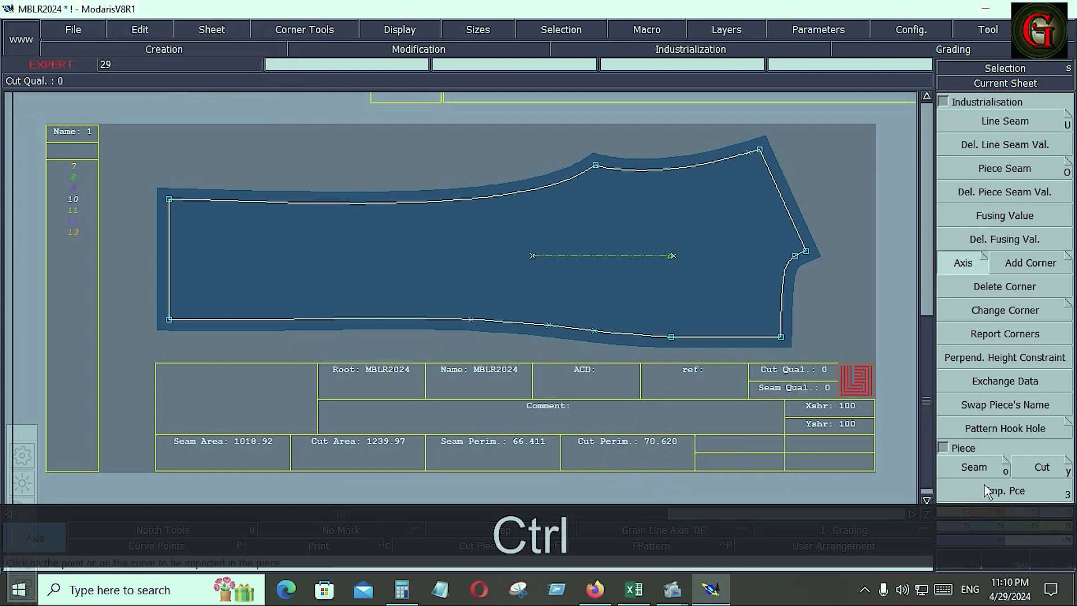
Add notches at three points along the back panel's centre-back edge, including the waist point.
{"action": "left_click", "coordinate": [995, 513]}
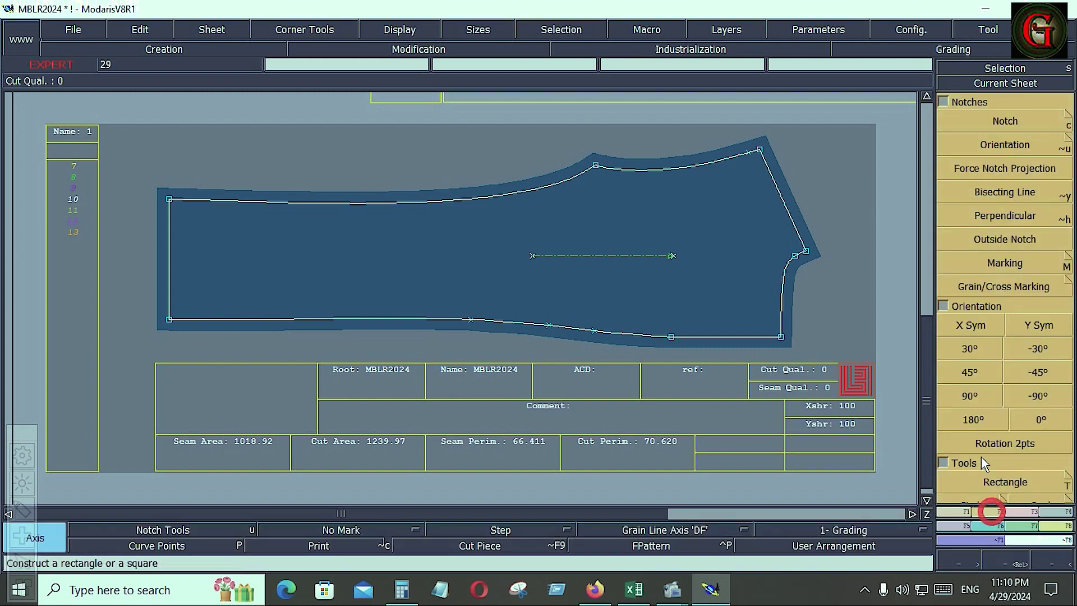
{"action": "left_click", "coordinate": [999, 122]}
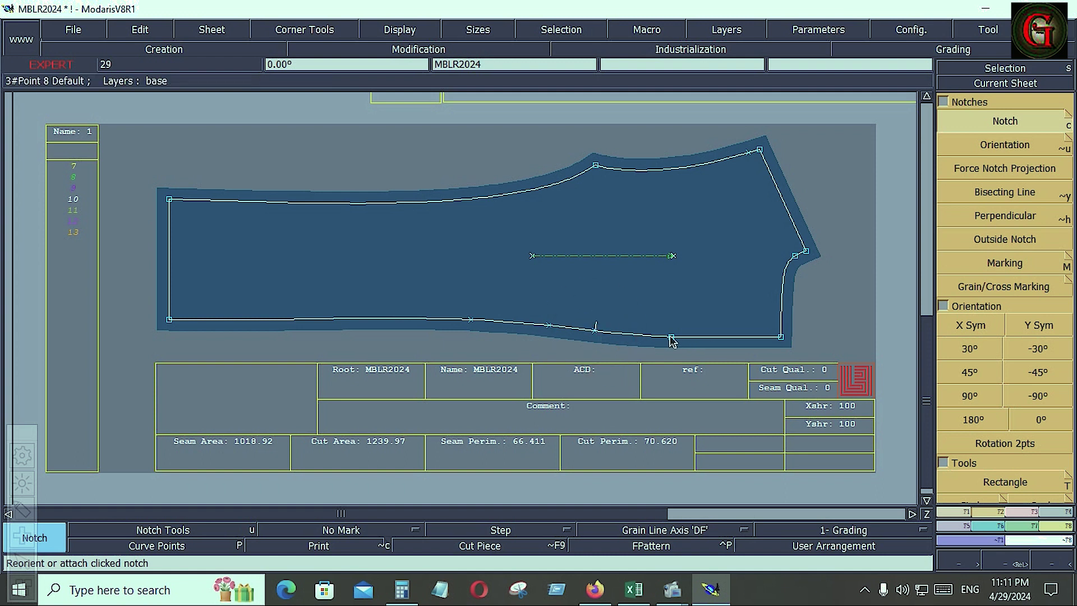
{"action": "left_click", "coordinate": [470, 325]}
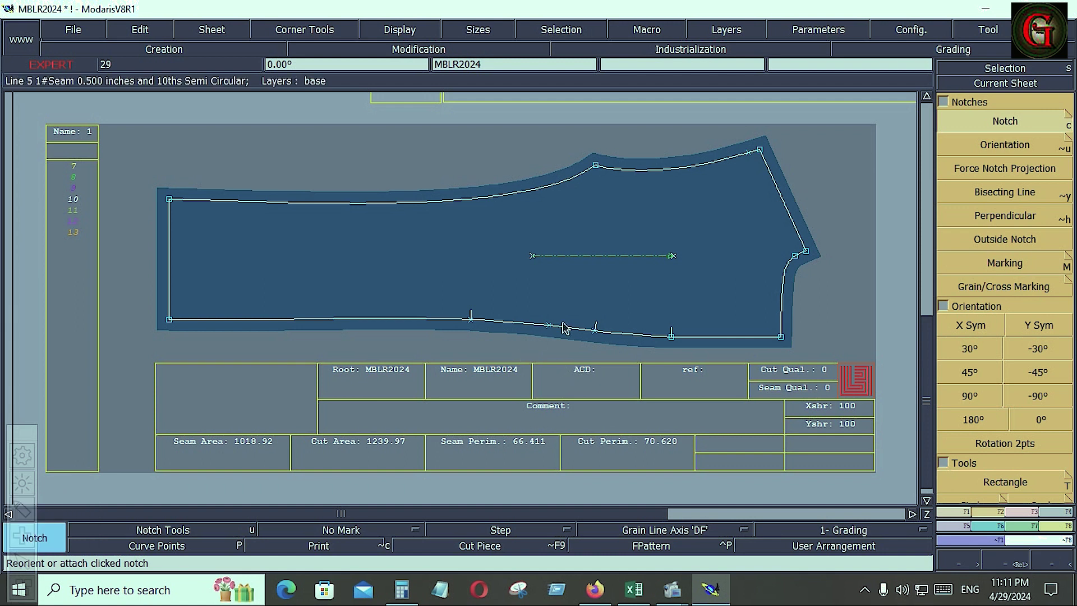
Examine the back panel's neckline, seam allowance and new notches up close.
{"action": "key", "text": "j"}
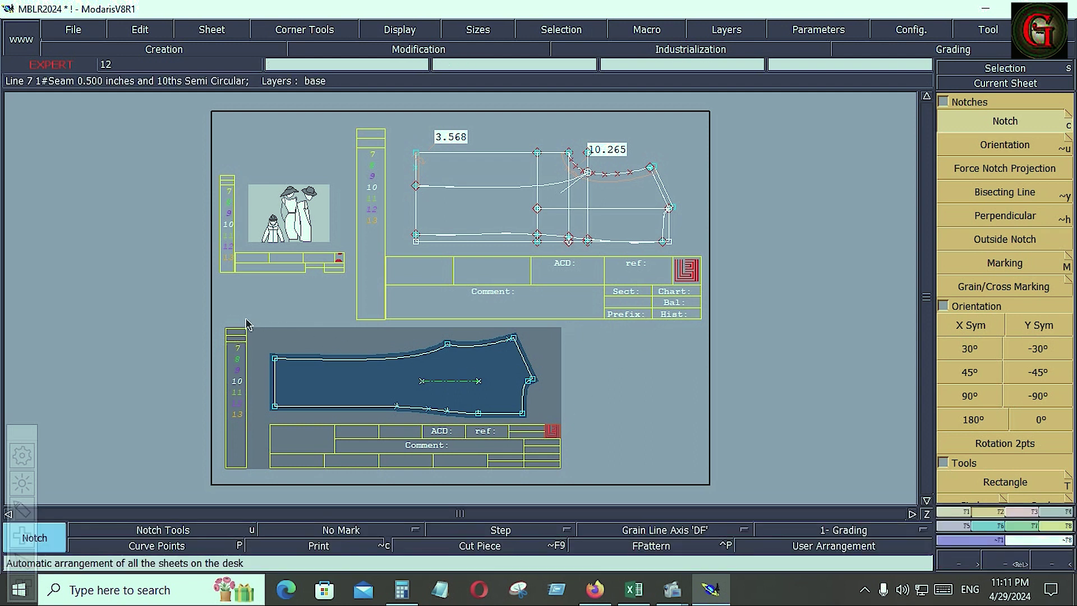
{"action": "left_click_drag", "start_coordinate": [246, 319], "coordinate": [546, 426]}
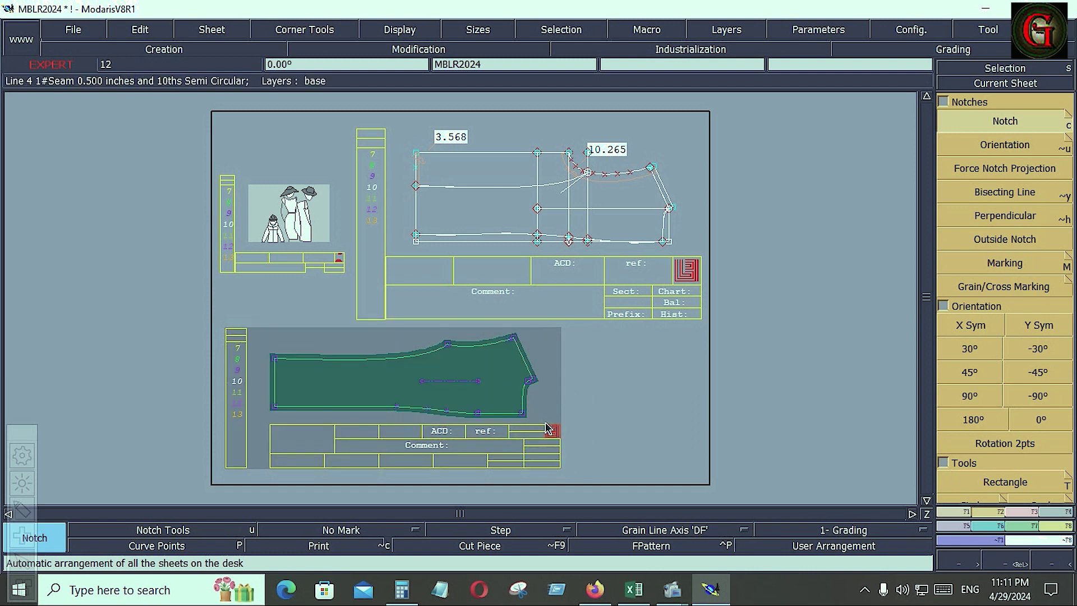
{"action": "key", "text": "Return"}
{"action": "left_click", "coordinate": [490, 349]}
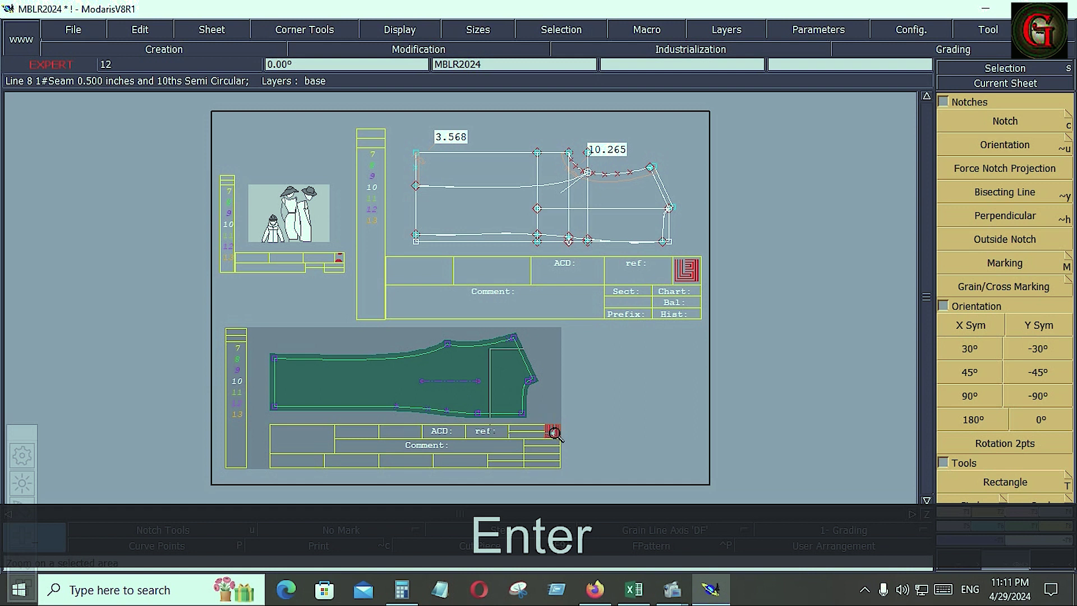
{"action": "left_click", "coordinate": [554, 433]}
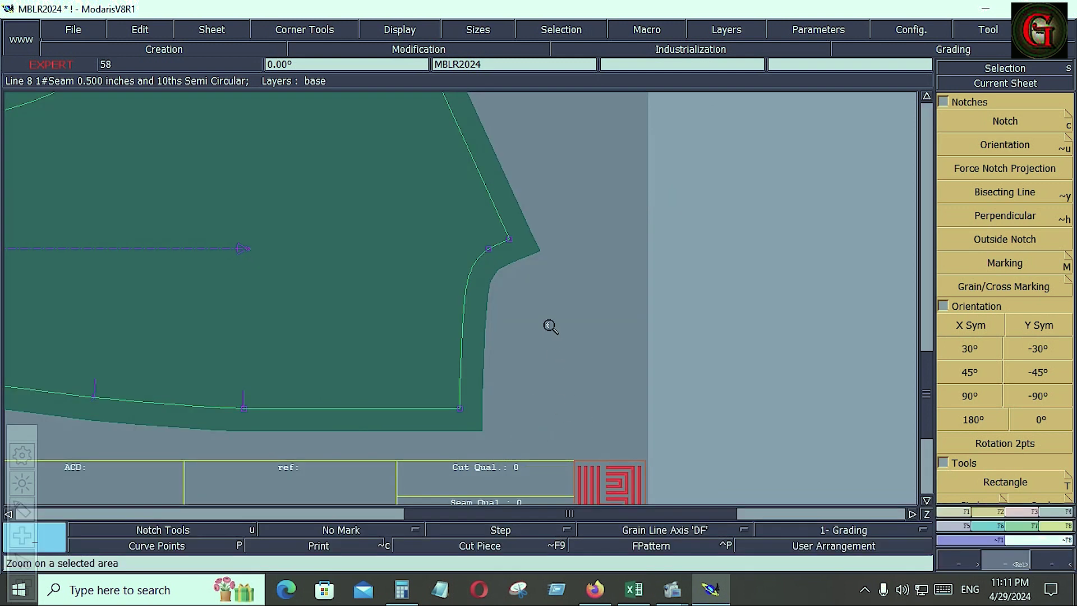
{"action": "left_click", "coordinate": [361, 242]}
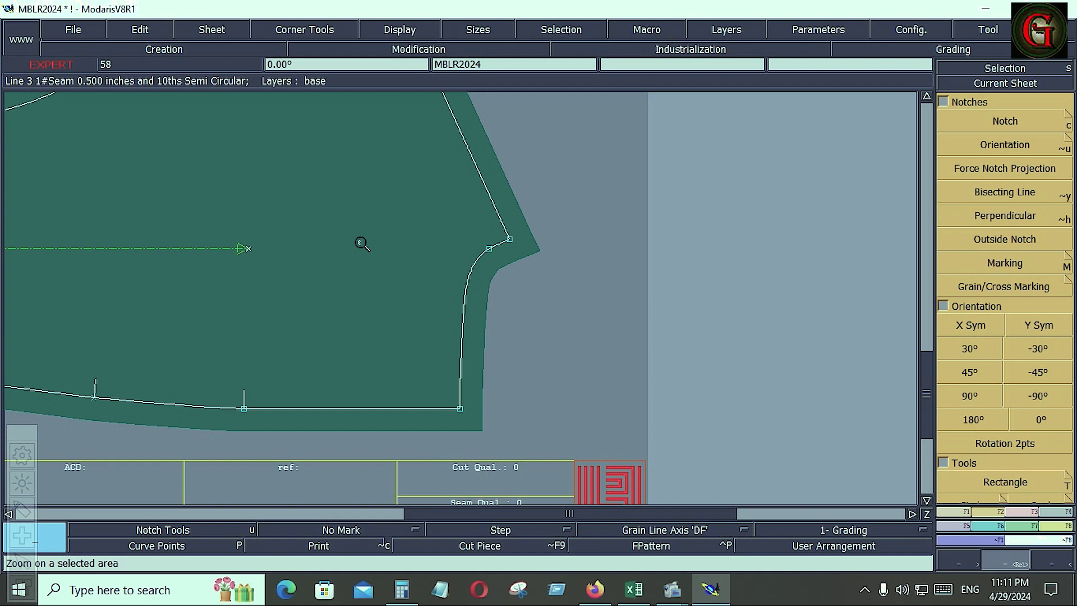
{"action": "key", "text": "Home"}
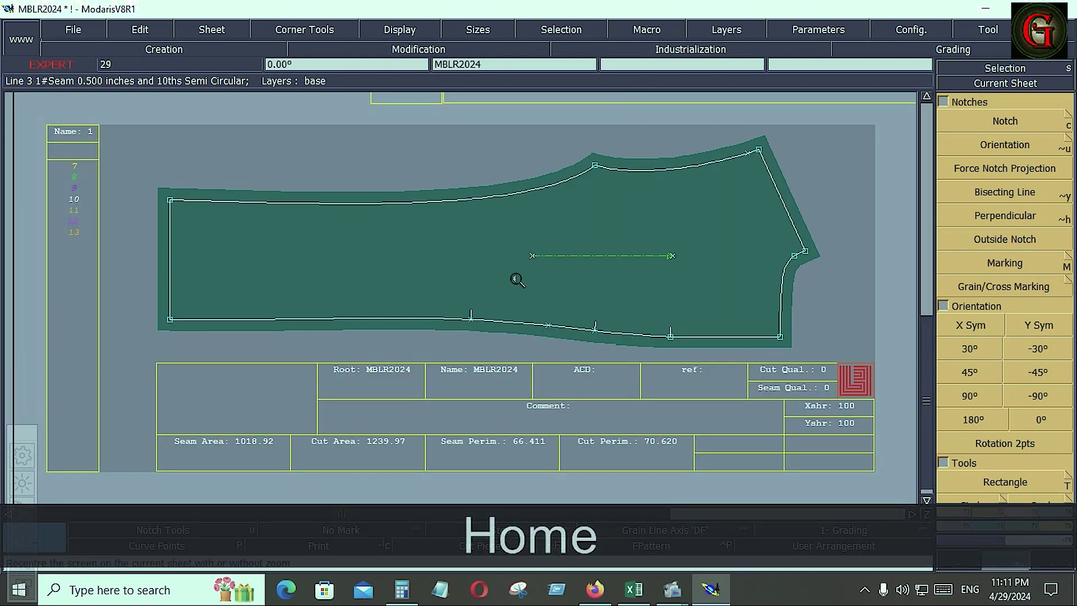
Arrange all sheets on the desk, clear the sheet selection and save the model MBLR2024, continuing past the detected anomalies.
{"action": "key", "text": "j"}
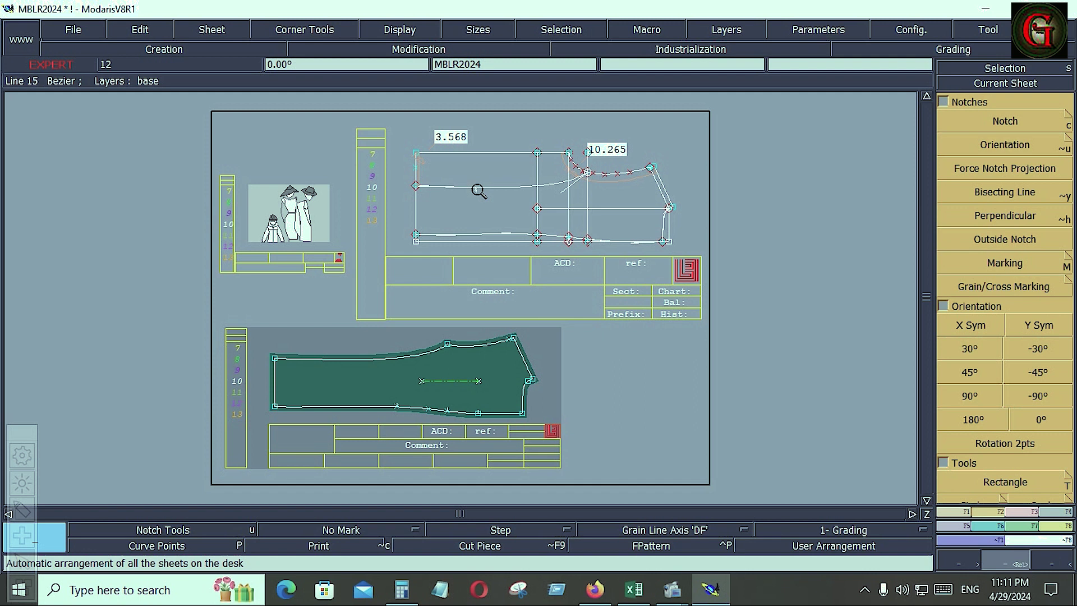
{"action": "left_click", "coordinate": [774, 280]}
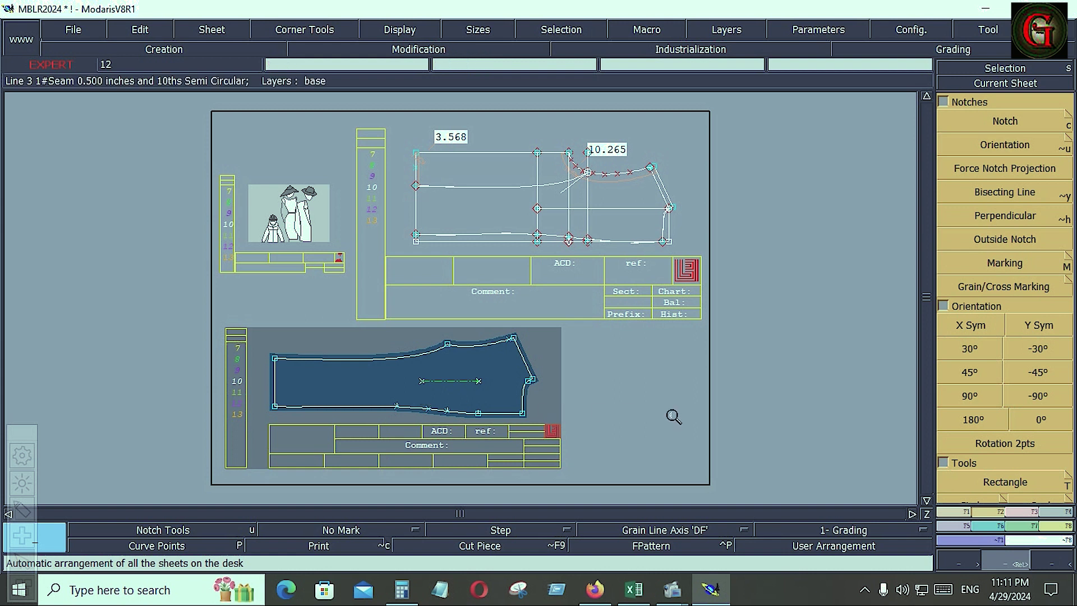
{"action": "left_click", "coordinate": [72, 33]}
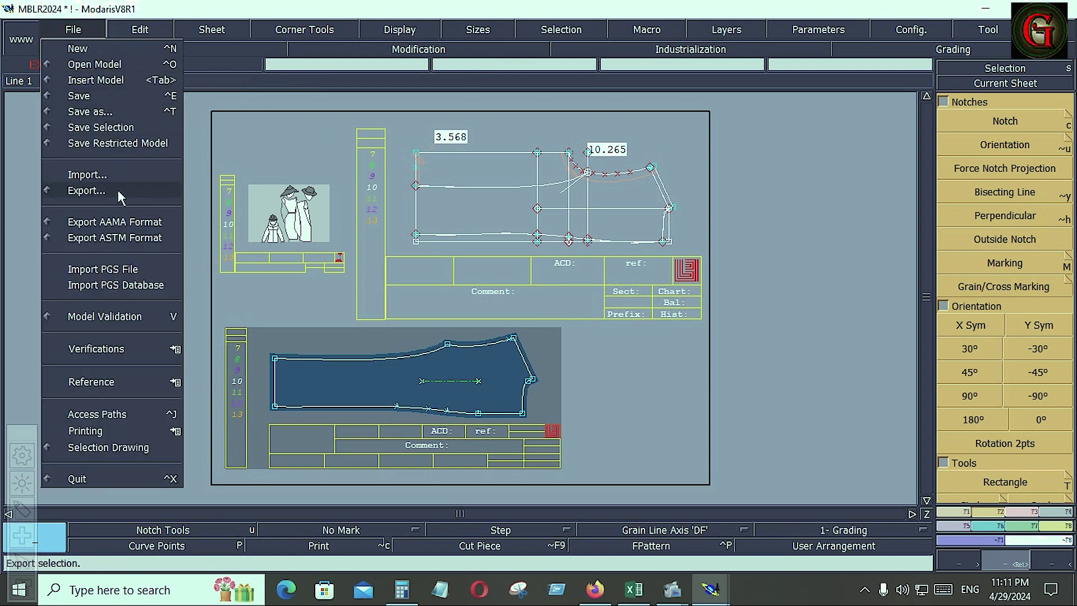
{"action": "left_click", "coordinate": [84, 95]}
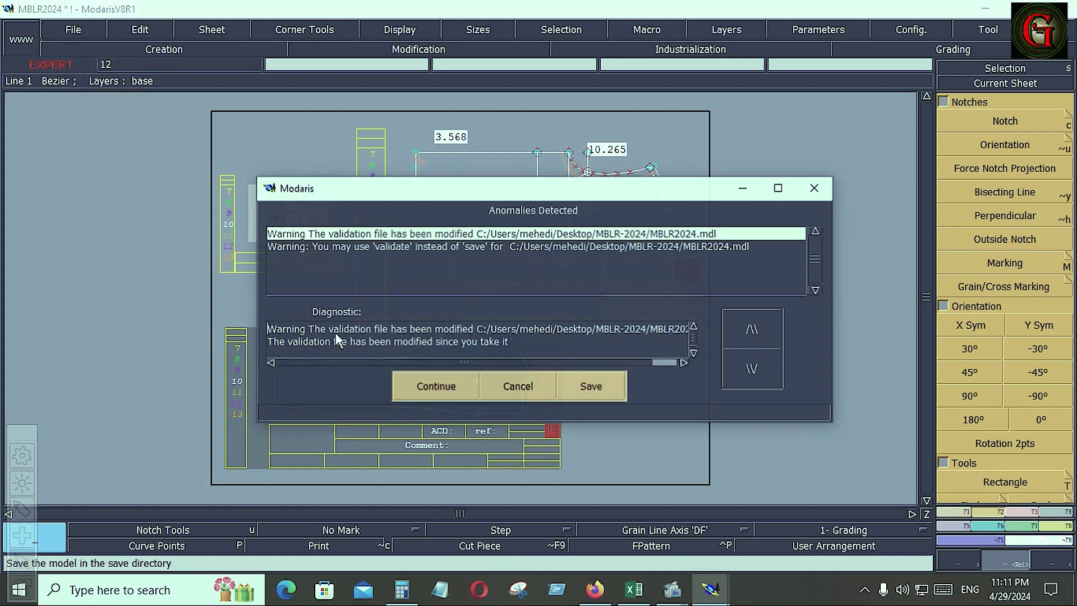
{"action": "left_click", "coordinate": [458, 394]}
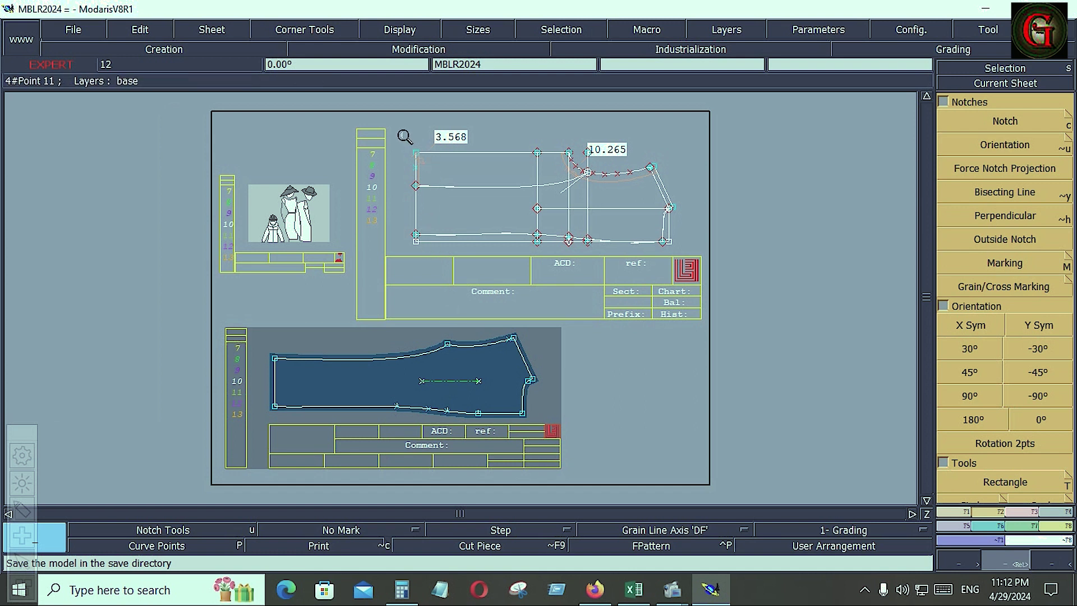
Consult the MEN'S SUIT COAT measurements chart in Excel and return to the base draft sheet in Modaris.
{"action": "left_click_drag", "start_coordinate": [404, 137], "coordinate": [674, 261]}
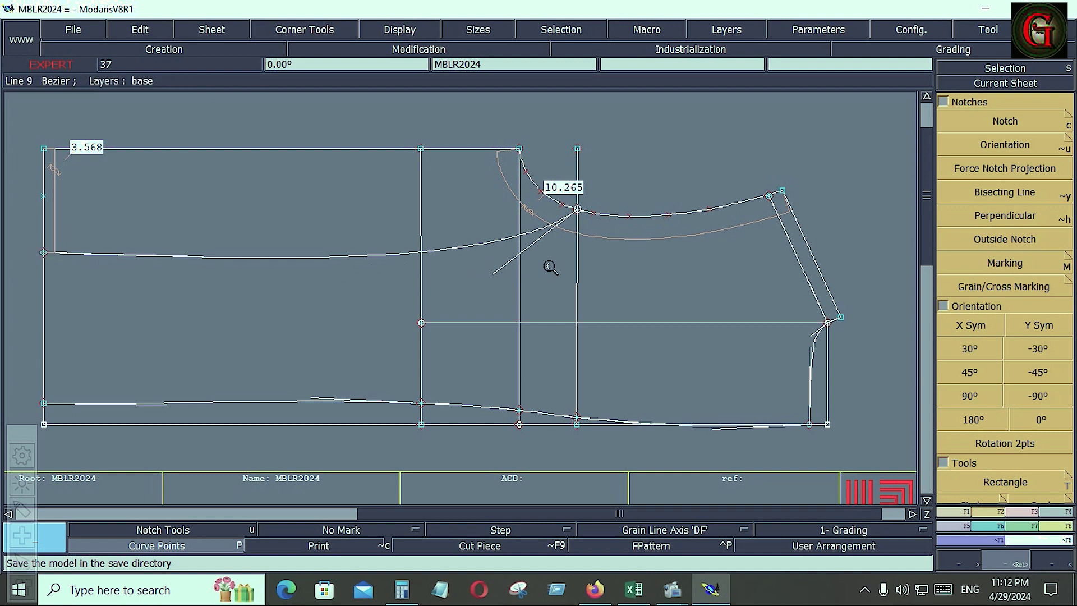
{"action": "left_click", "coordinate": [634, 589]}
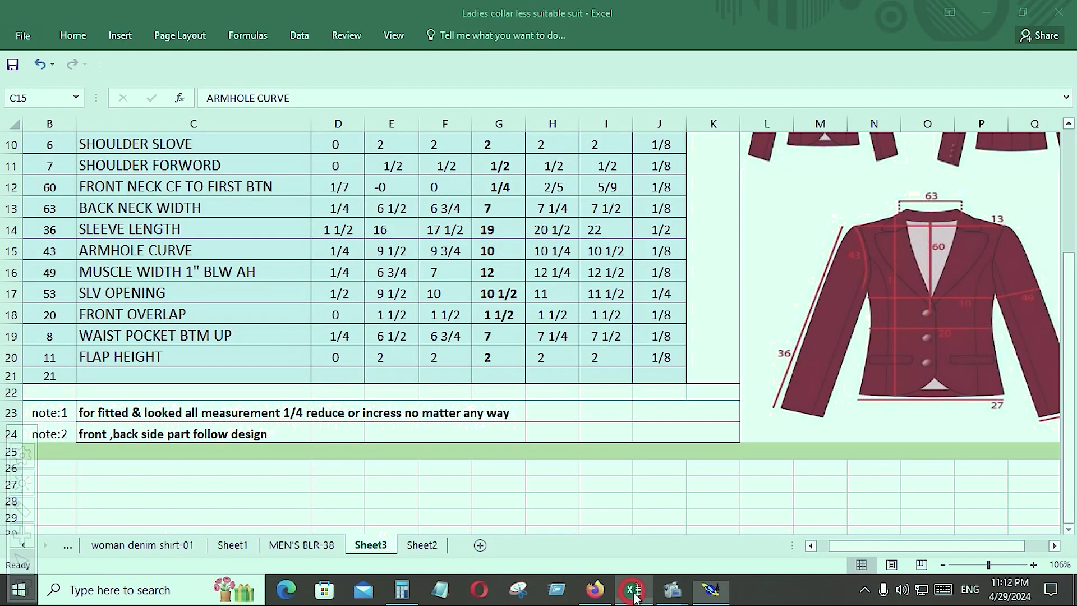
{"action": "scroll", "coordinate": [871, 323], "scroll_direction": "up", "scroll_amount": 3}
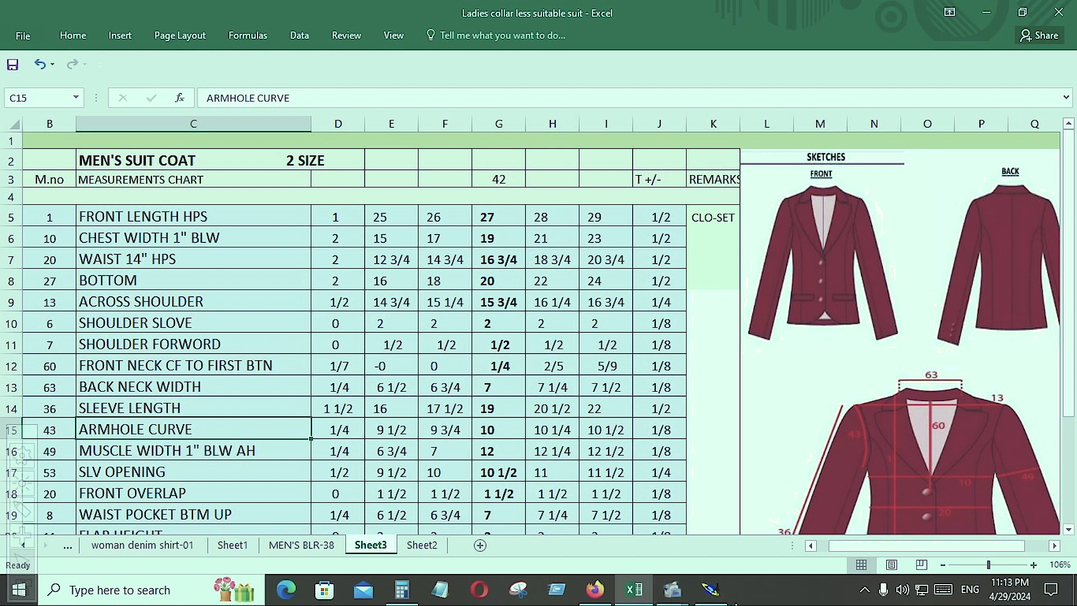
{"action": "left_click", "coordinate": [711, 589]}
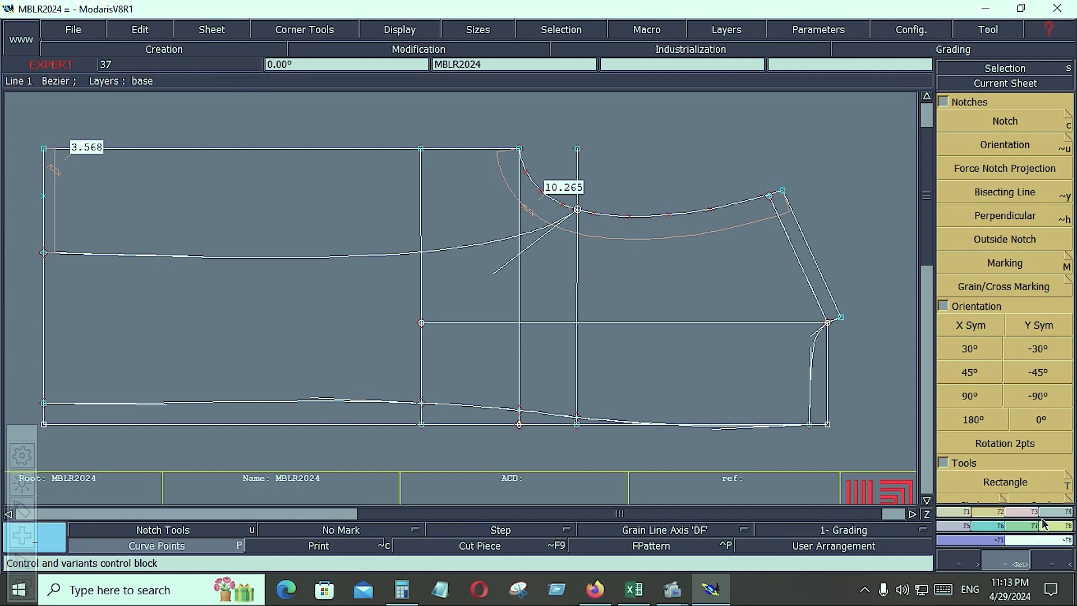
Reshape the centre-back curve on the base draft by adjusting its tangent near the hem.
{"action": "left_click", "coordinate": [1034, 512]}
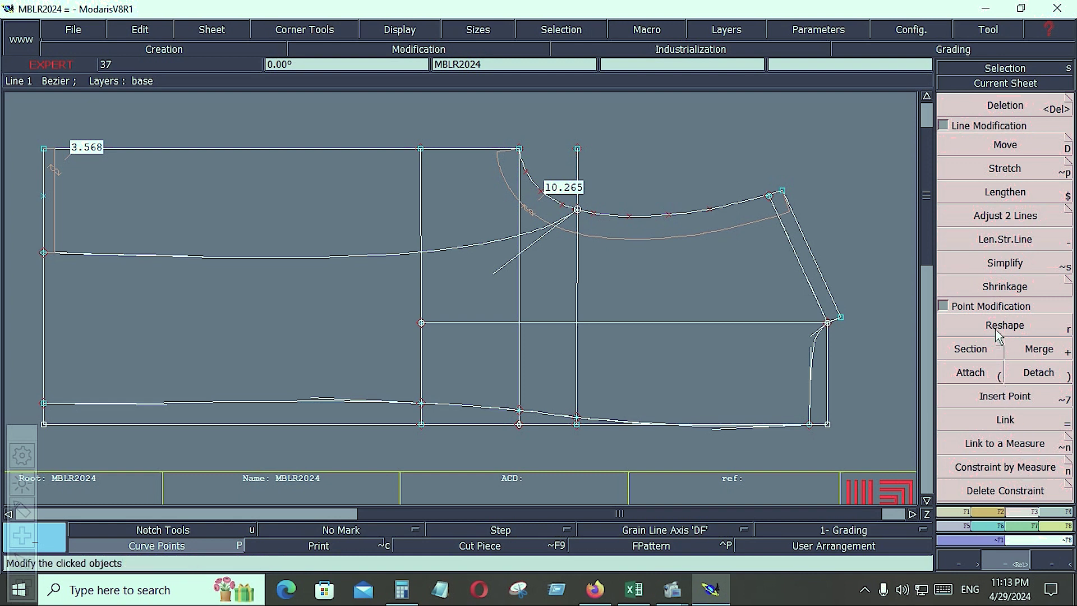
{"action": "left_click", "coordinate": [998, 332]}
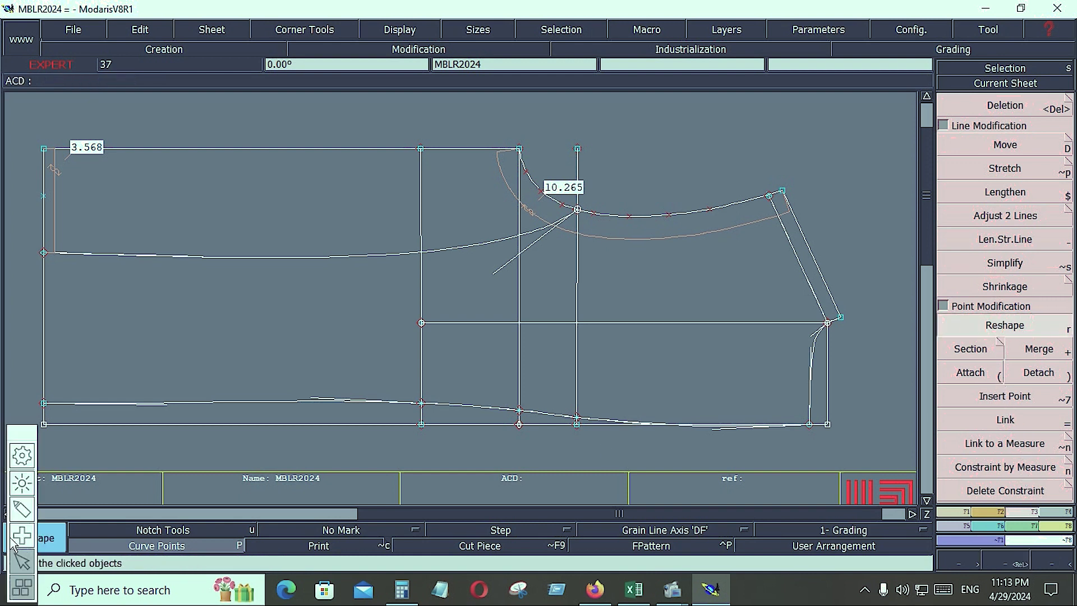
{"action": "left_click", "coordinate": [152, 402]}
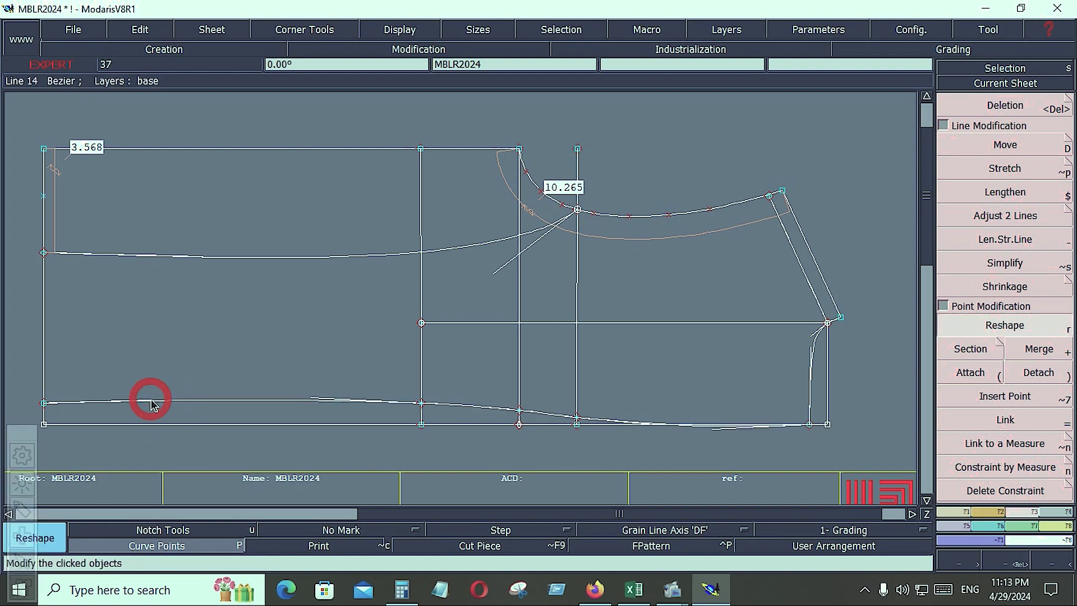
{"action": "left_click", "coordinate": [149, 401]}
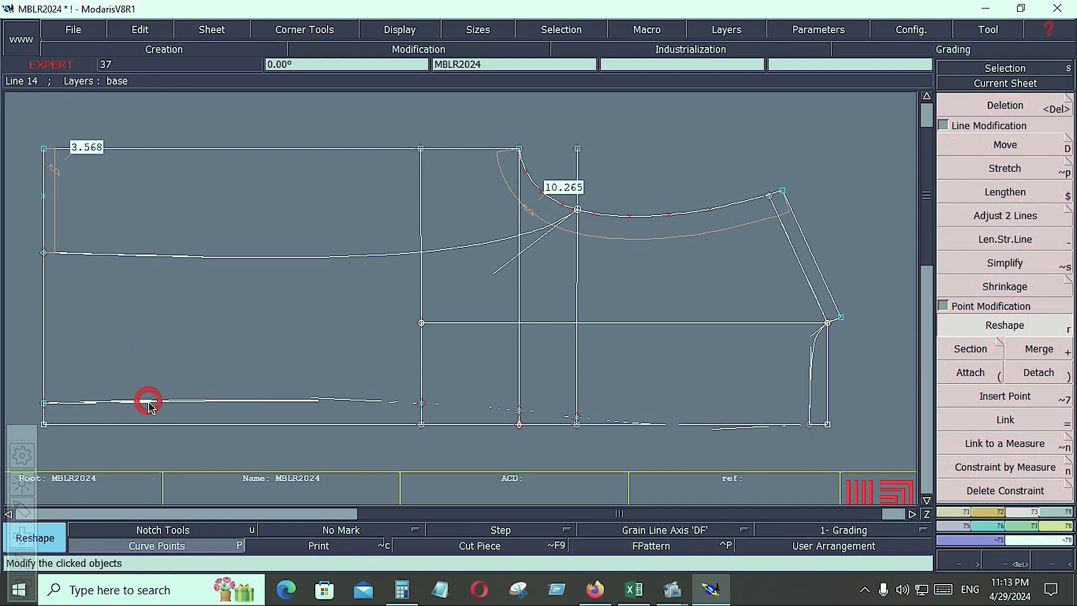
{"action": "left_click", "coordinate": [196, 403]}
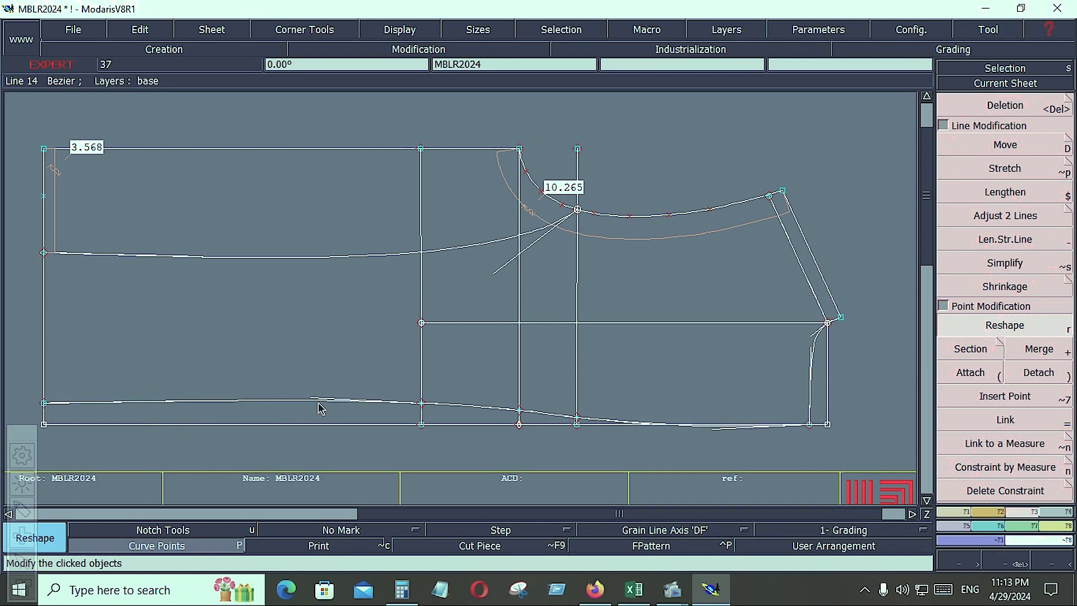